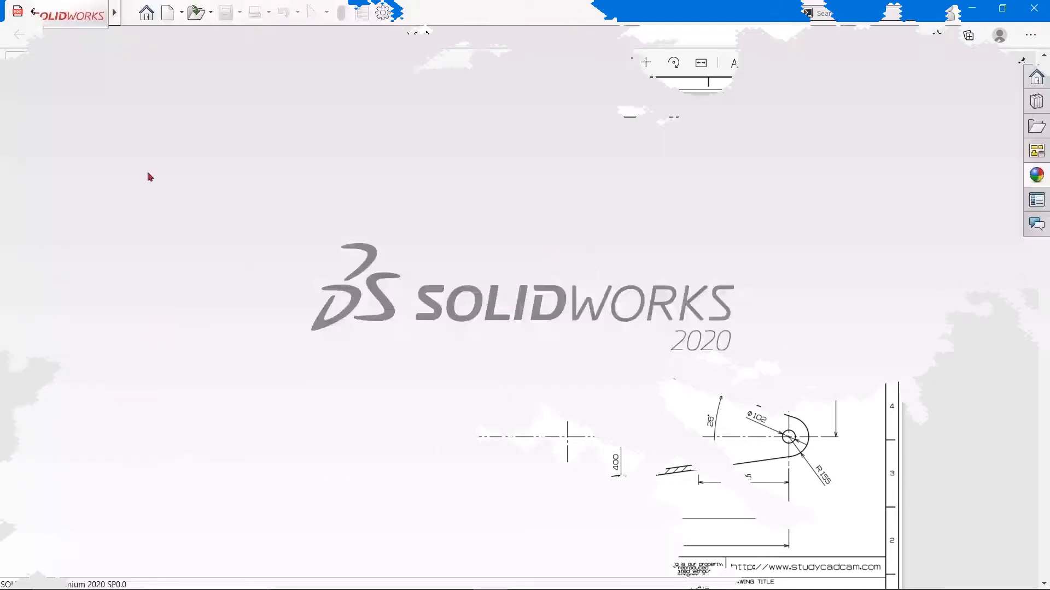
- Create a new part document and start a sketch on the Front Plane
left_click(131, 12)
left_click(144, 33)
left_click(432, 427)
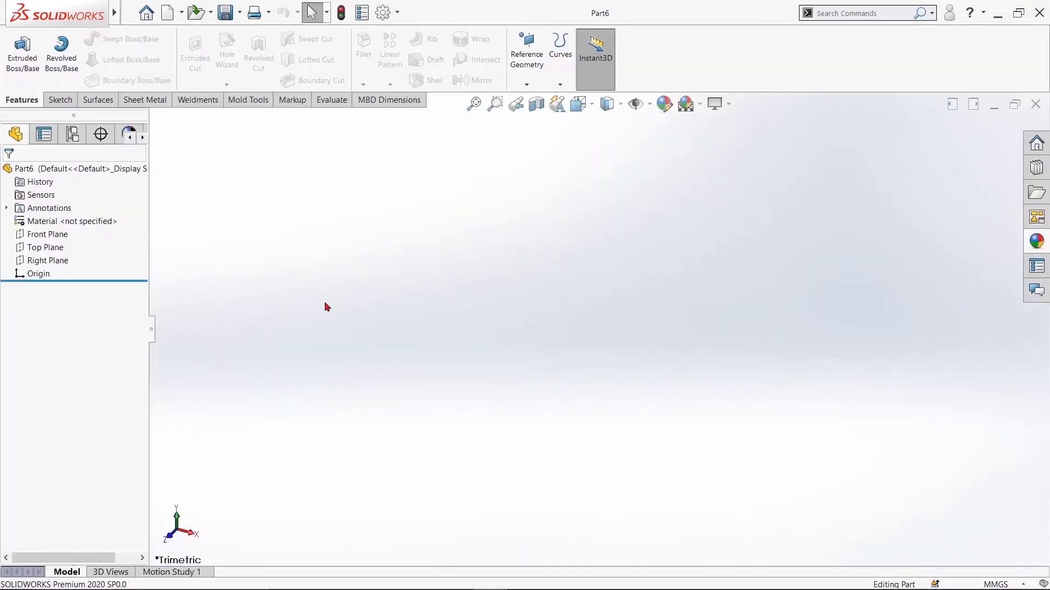
left_click(47, 234)
left_click(64, 217)
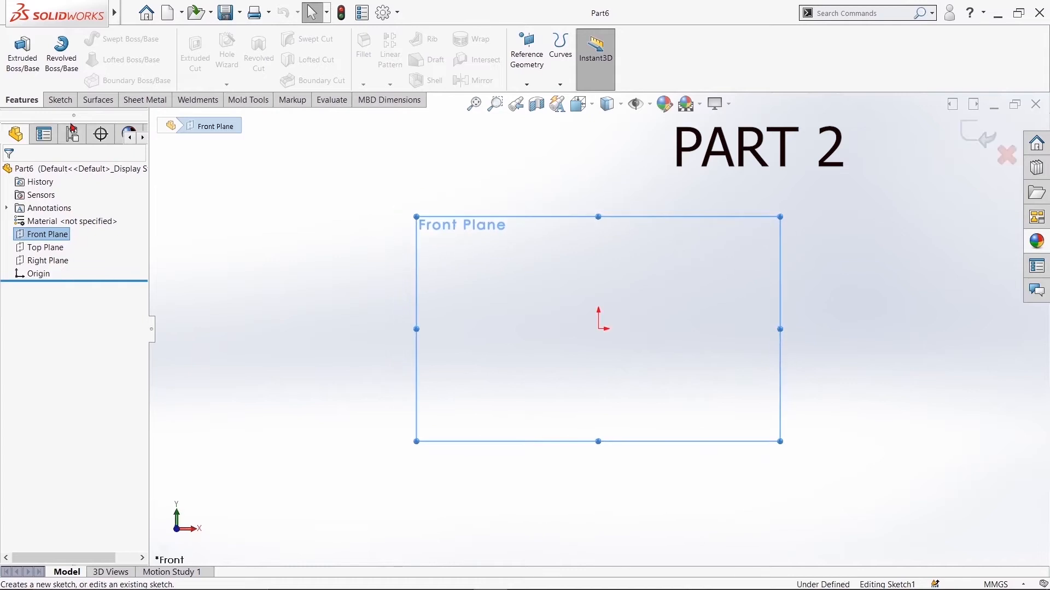
- Sketch a circle about 115 mm in diameter centred on the origin
left_click(114, 40)
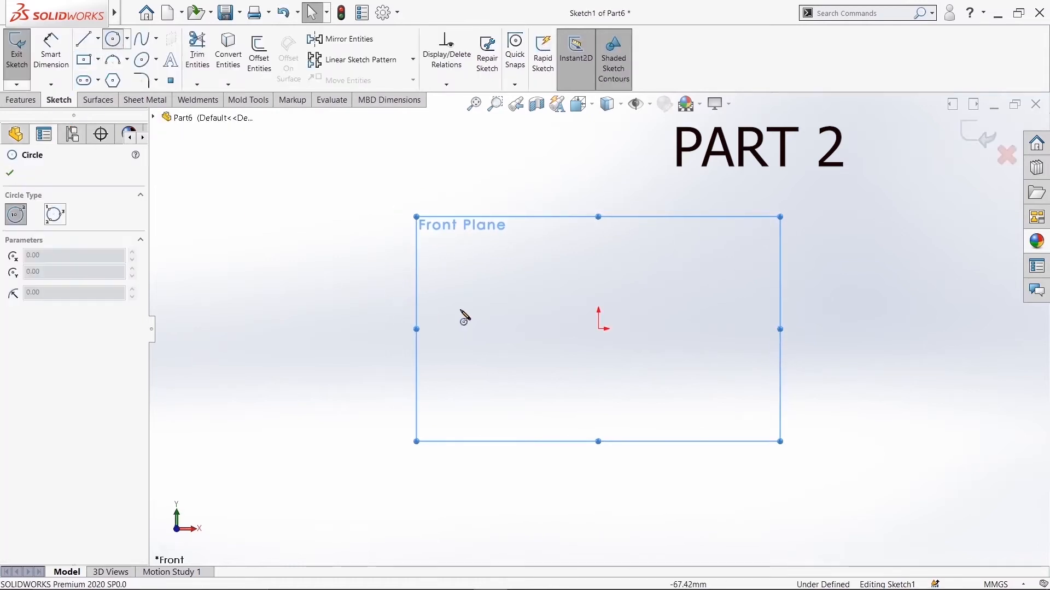
left_click(598, 328)
left_click(528, 235)
right_click(529, 235)
left_click(554, 246)
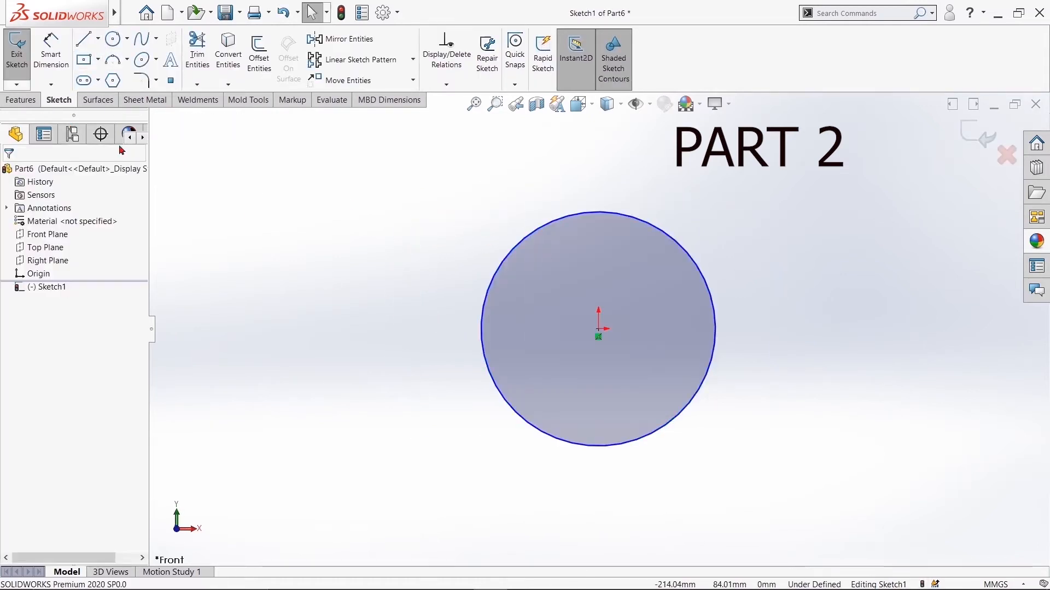
- Dimension the circle's diameter and set it to 150 mm
left_click(50, 61)
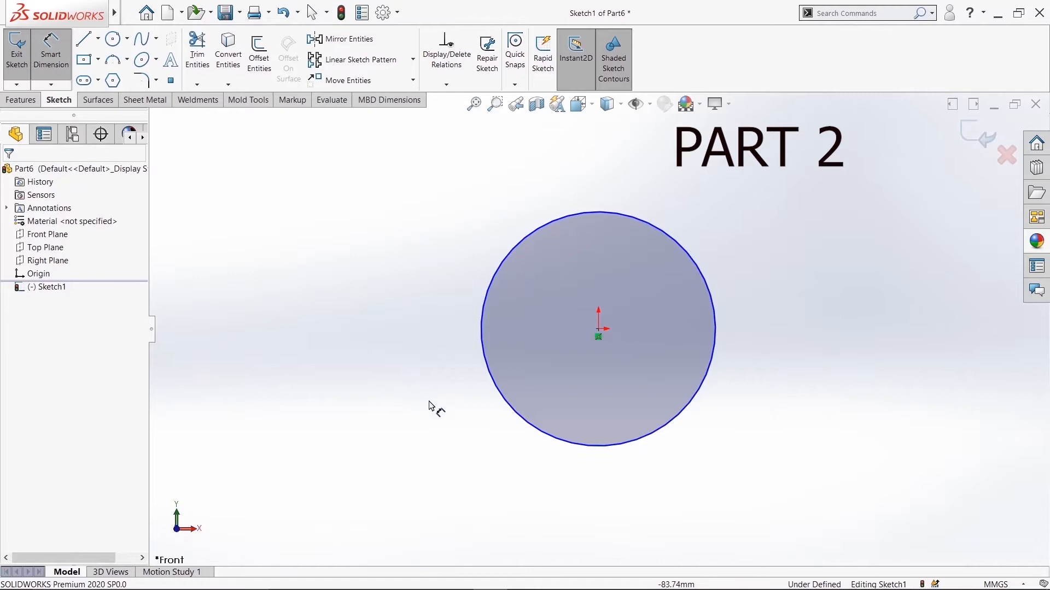
left_click(492, 377)
left_click(387, 346)
left_click(386, 345)
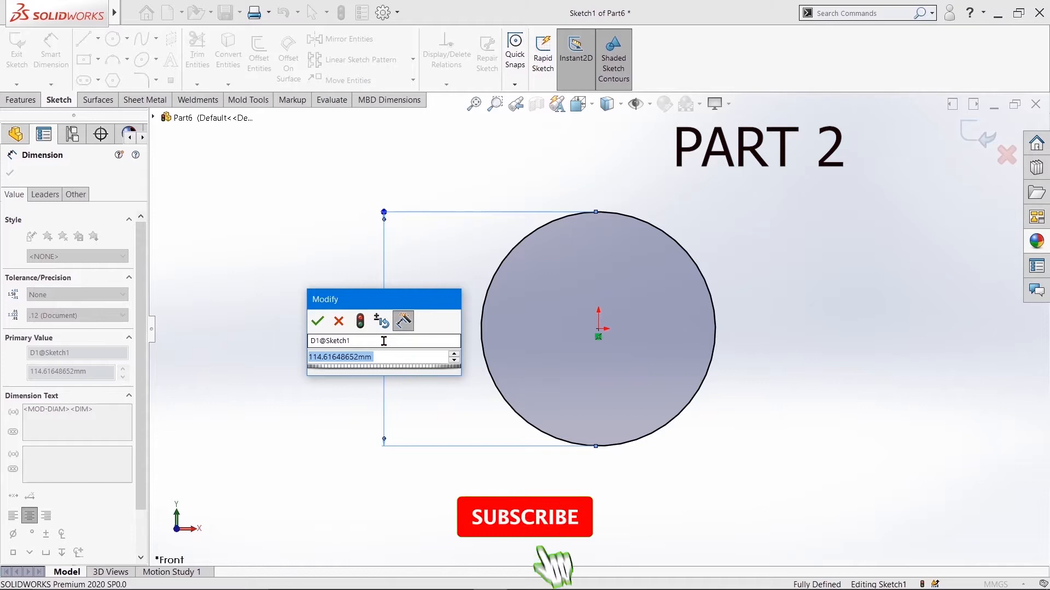
type("150")
key("Return")
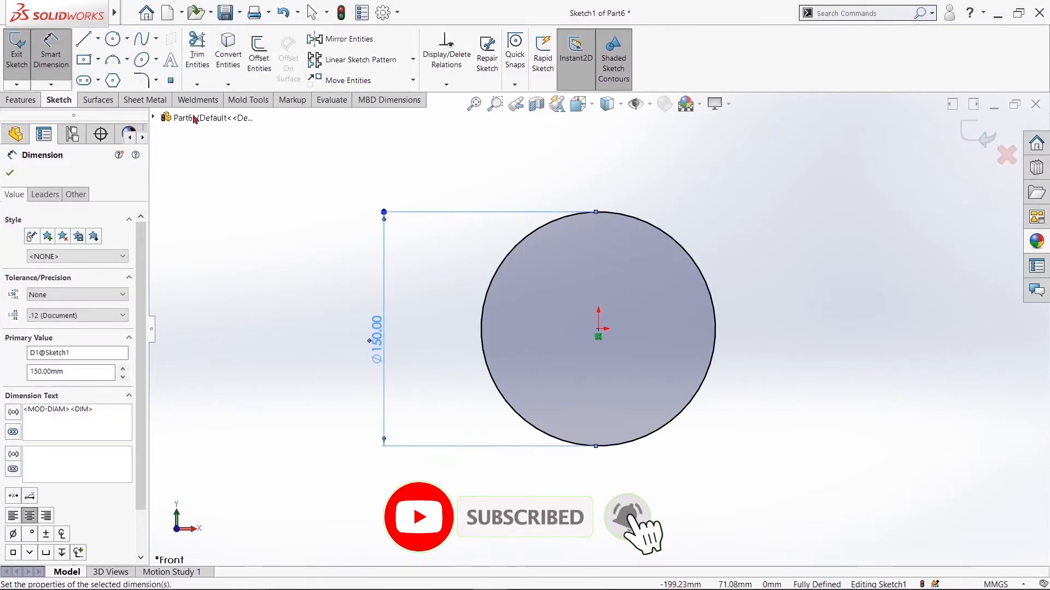
left_click(9, 174)
- Extrude the circle as a boss with a blind depth of 745 mm
left_click(20, 102)
left_click(23, 70)
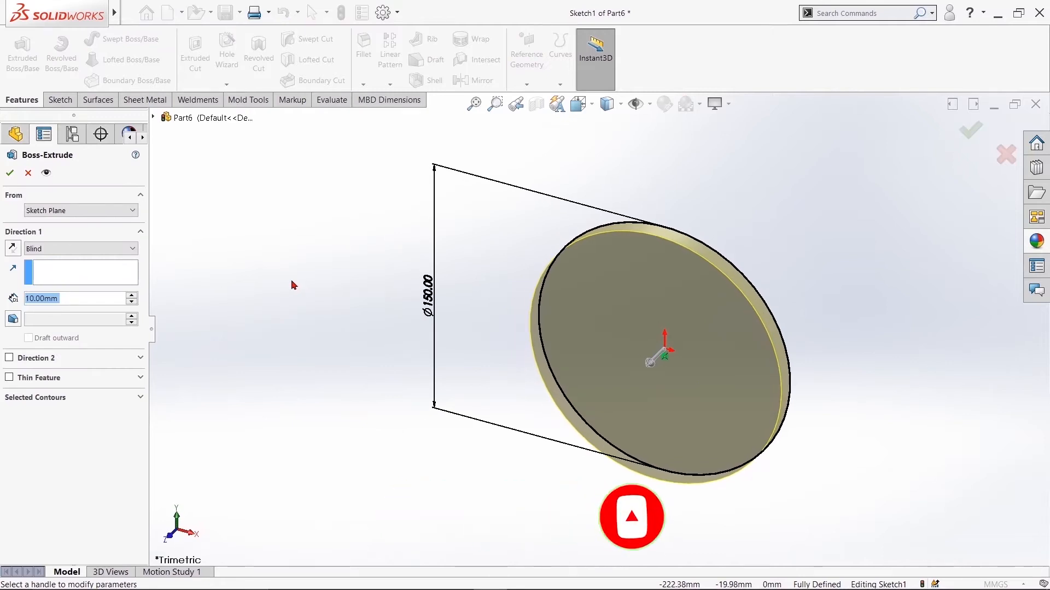
type("745")
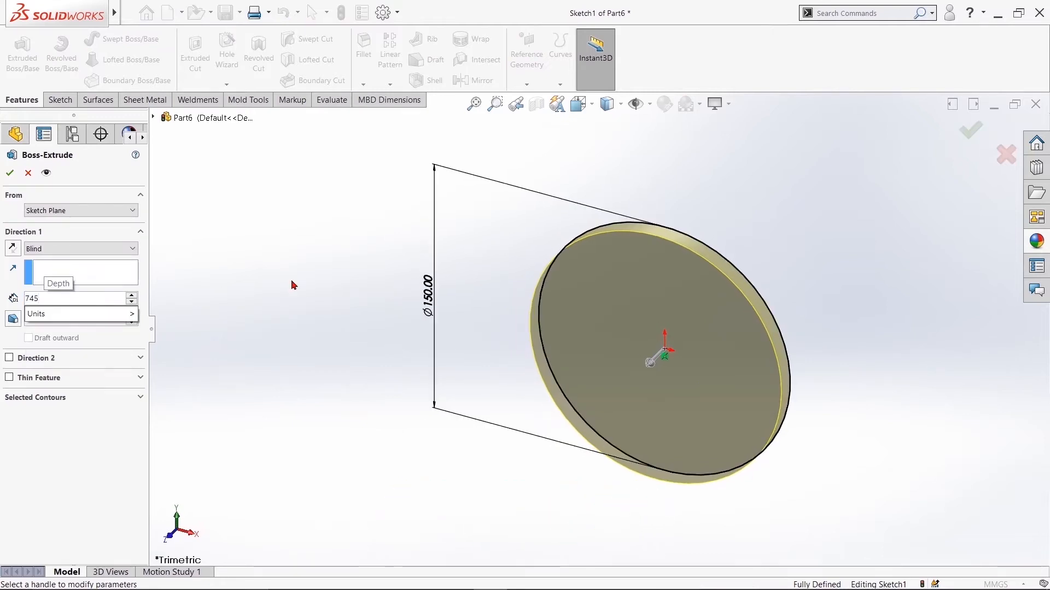
key("Return")
key("f")
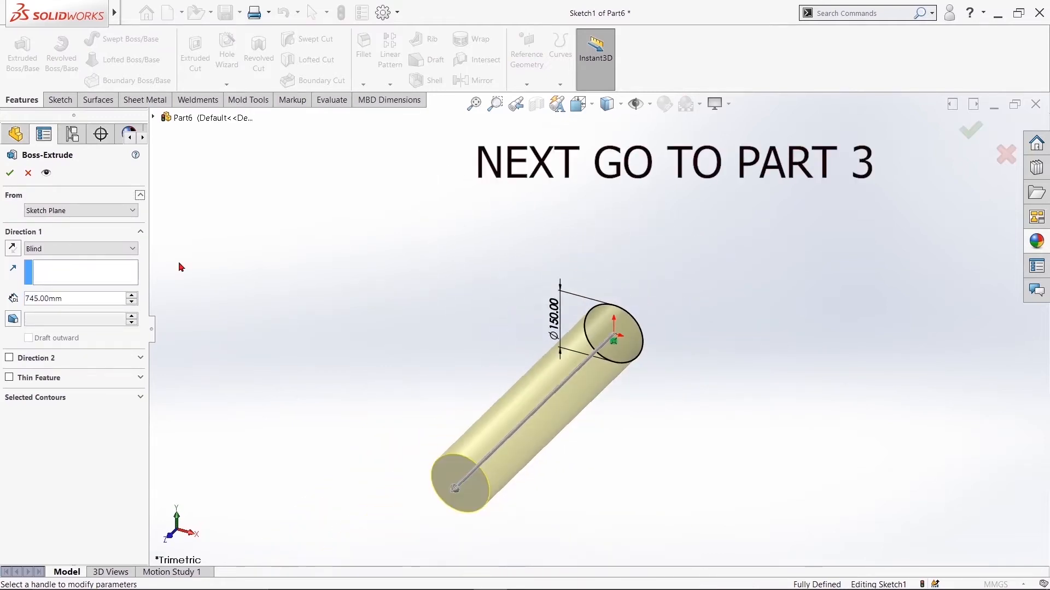
left_click(11, 173)
middle_click_drag(433, 307, 417, 235)
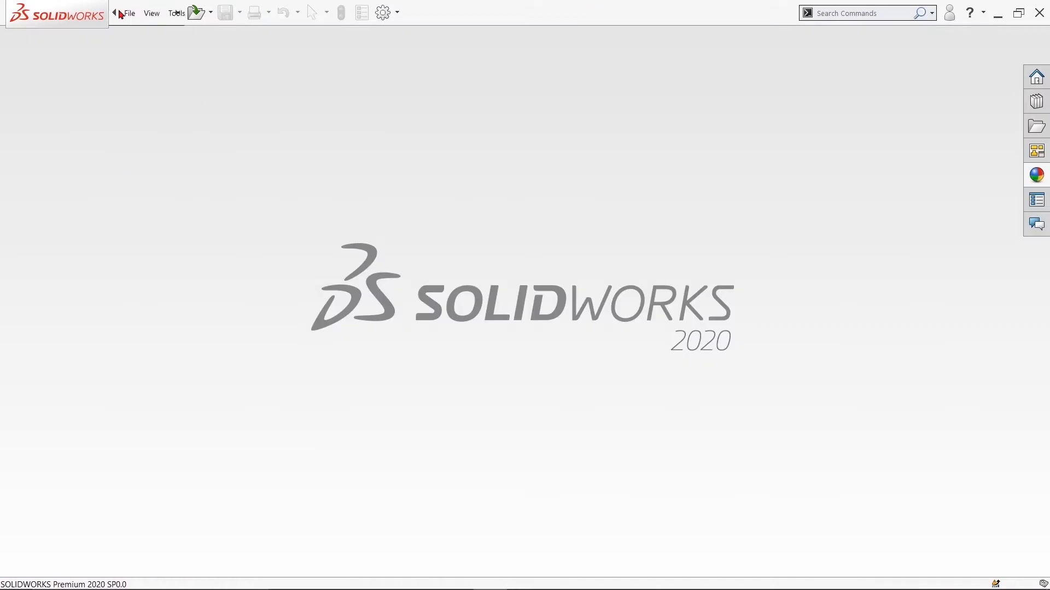
- Create another new part document for the third part and open a sketch on its Front Plane
left_click(131, 13)
left_click(144, 36)
left_click(443, 429)
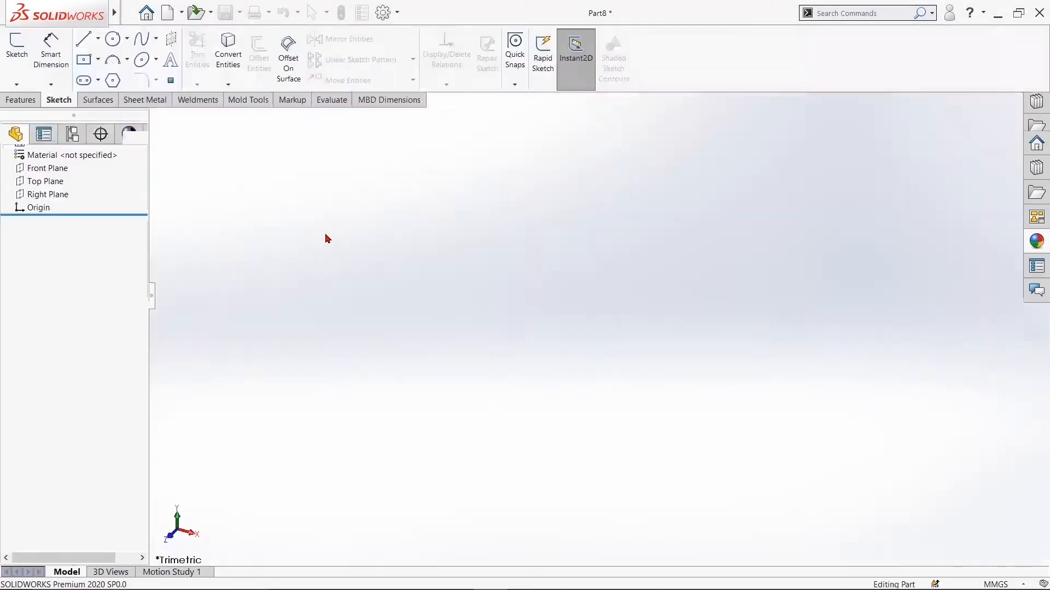
left_click(47, 234)
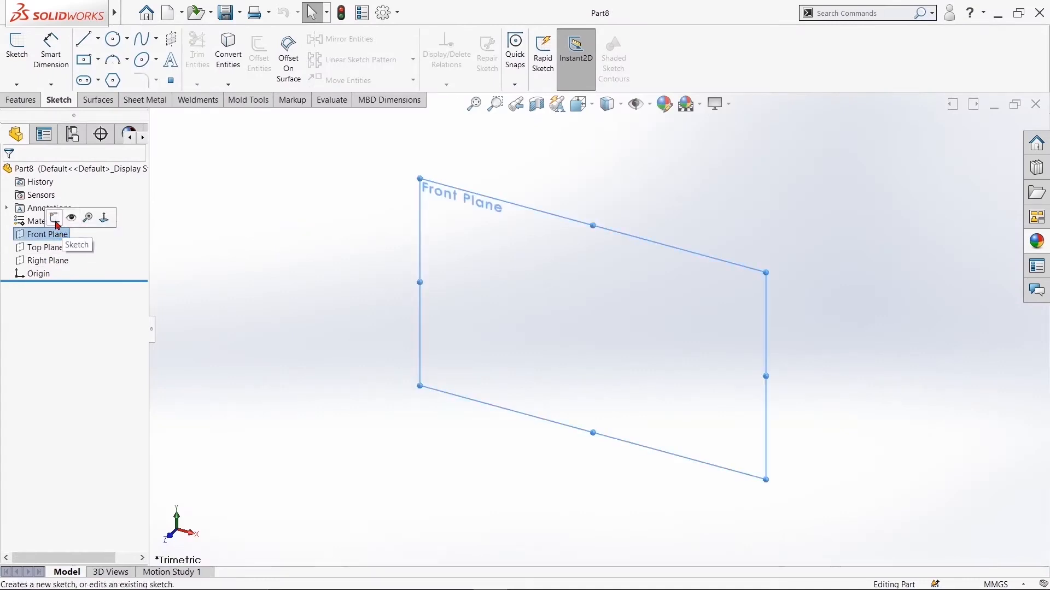
left_click(54, 218)
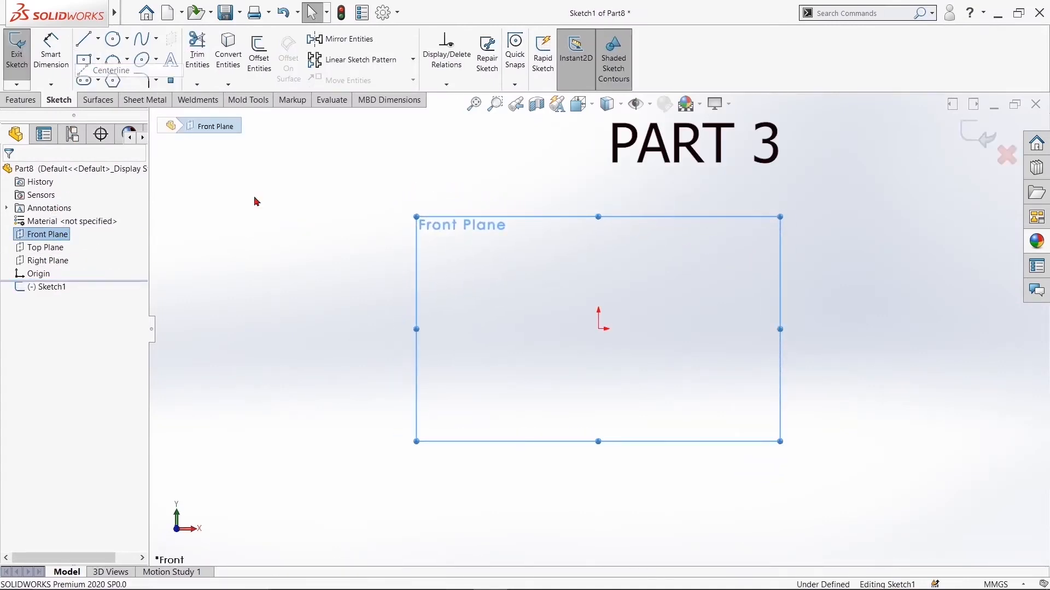
- Draw a horizontal centerline through the origin, starting about 90 mm to the left of it and ending to its right
left_click(414, 328)
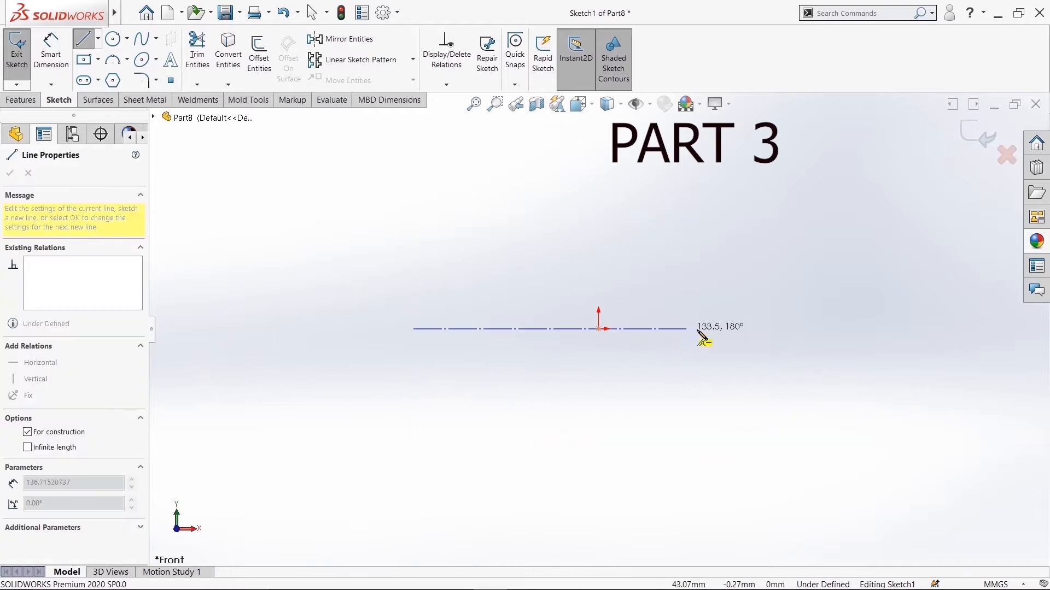
left_click(768, 329)
key("Escape")
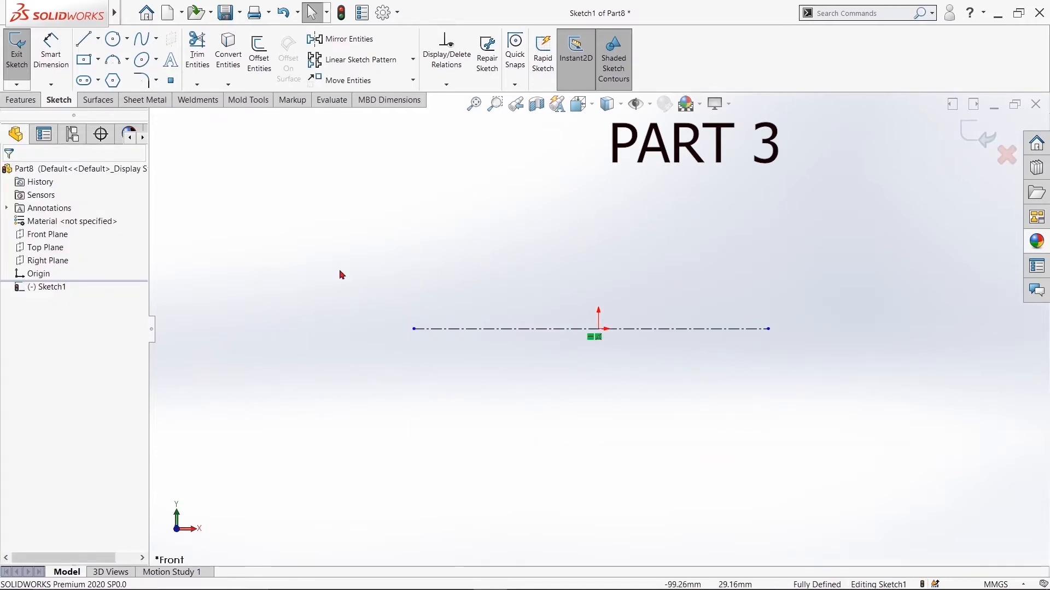
- Dimension the distance from the centerline's left endpoint to the origin and set it to 4525/2 mm
left_click(50, 52)
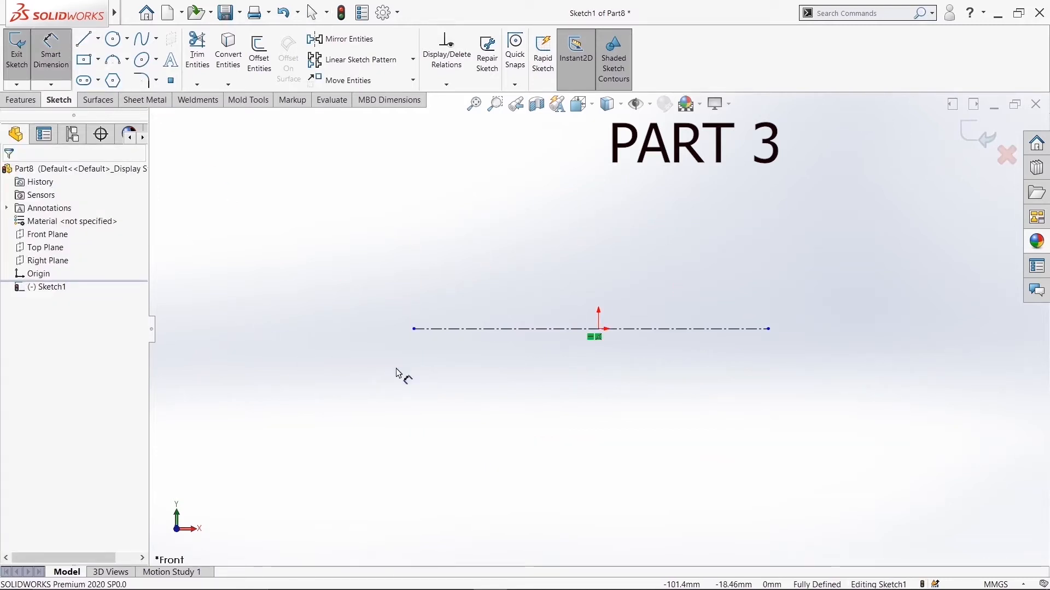
left_click(414, 329)
left_click(599, 329)
left_click(475, 386)
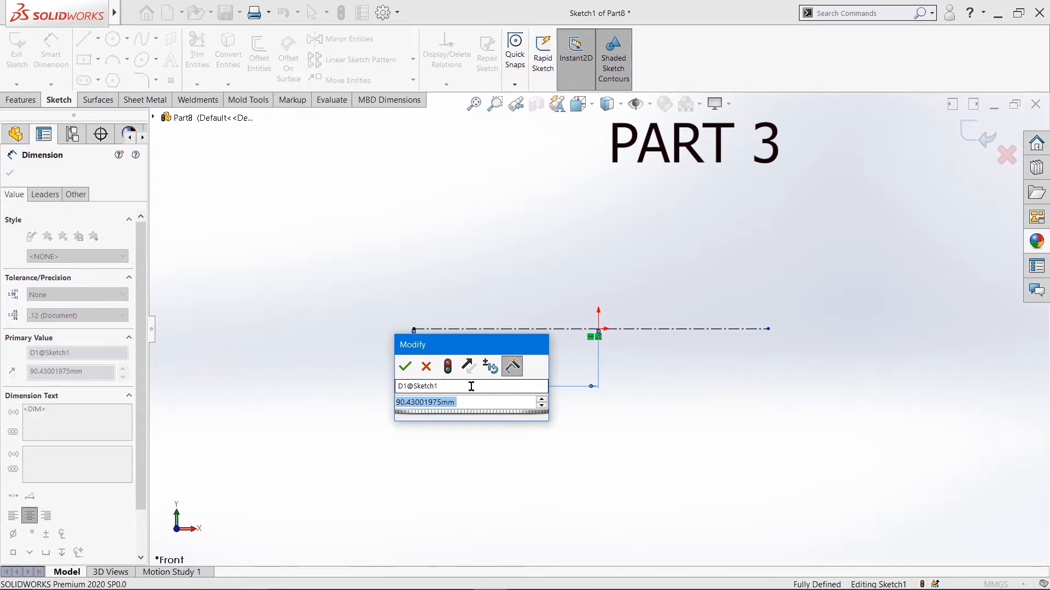
type("4525/2")
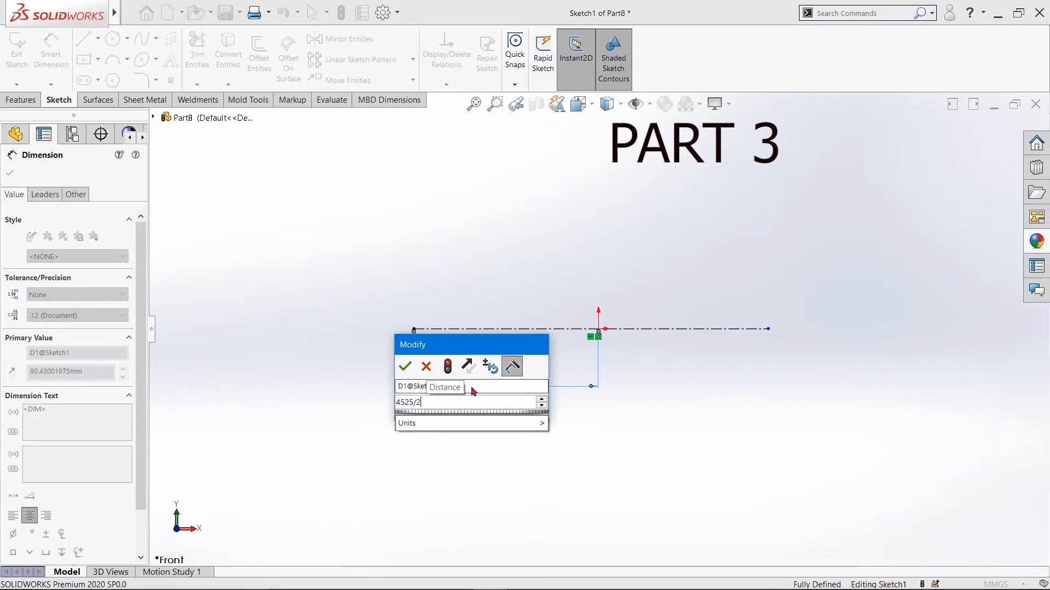
key("Return")
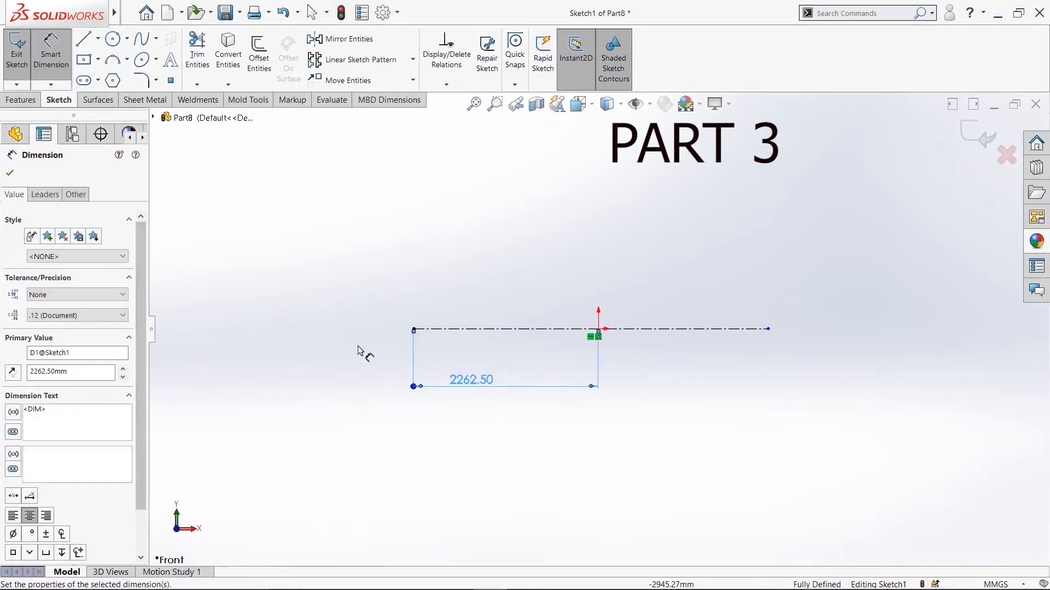
- Dimension the centerline's overall length between its two endpoints and set it to 4525 mm
left_click(414, 331)
left_click(769, 330)
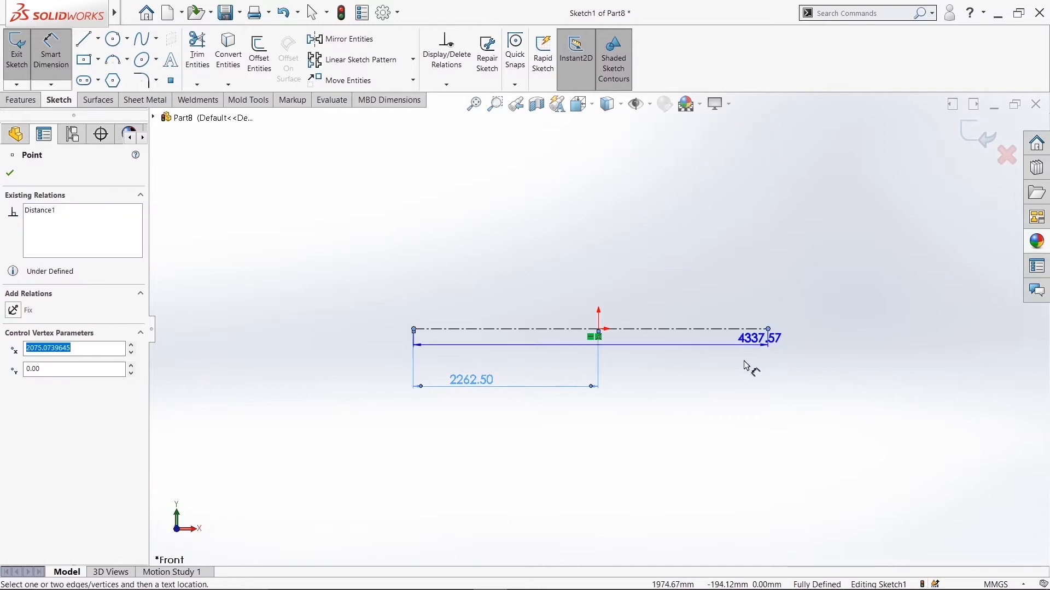
left_click(622, 425)
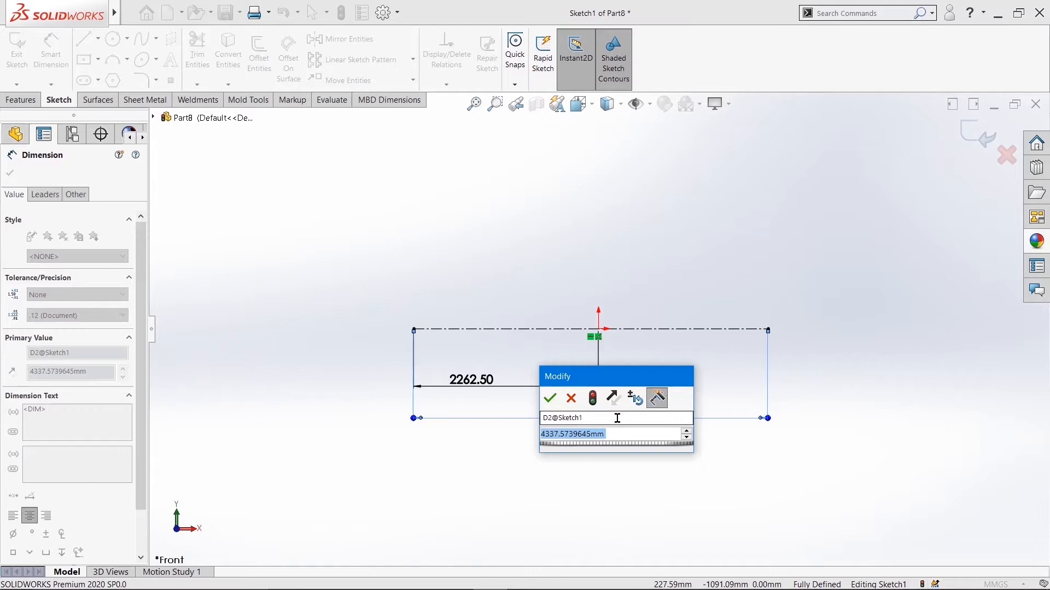
type("4525")
key("Return")
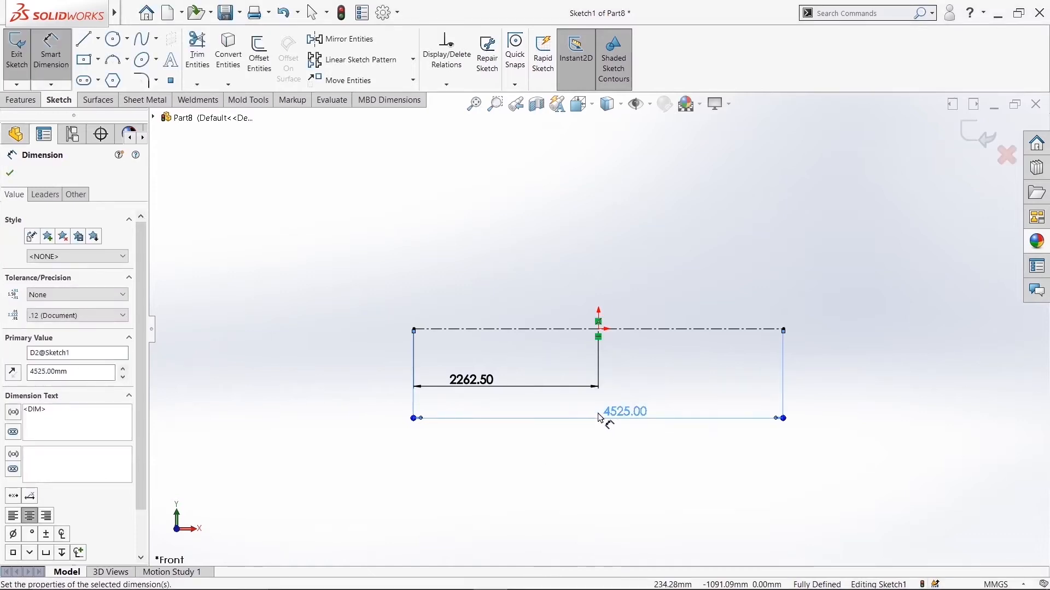
key("Escape")
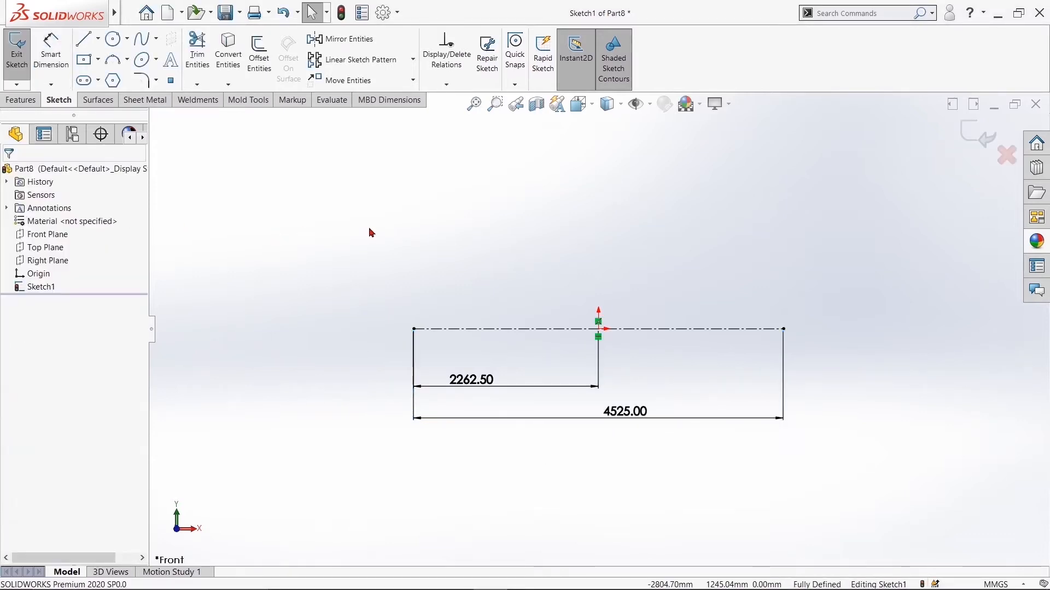
- Sketch a circle centred on the centerline's left endpoint and set its radius to 155 mm
left_click(127, 41)
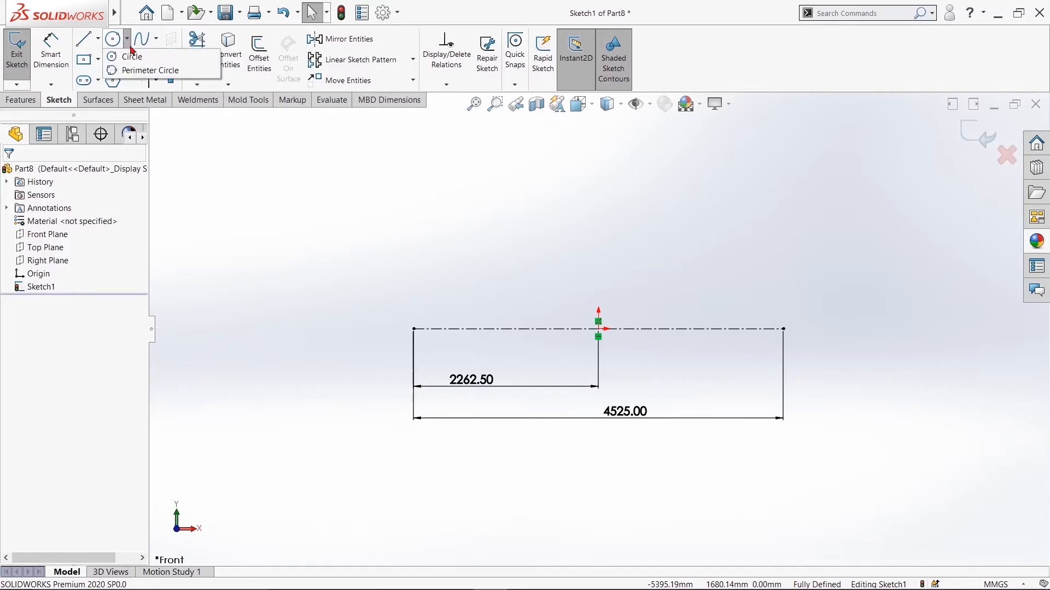
left_click(132, 58)
scroll(426, 339, "down", 5)
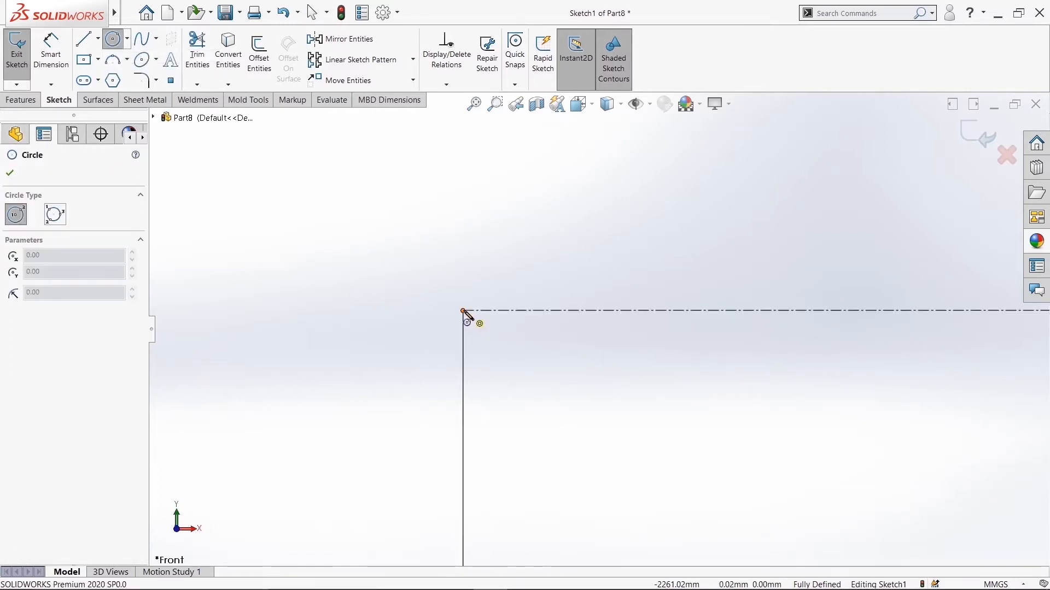
left_click(463, 311)
left_click(444, 281)
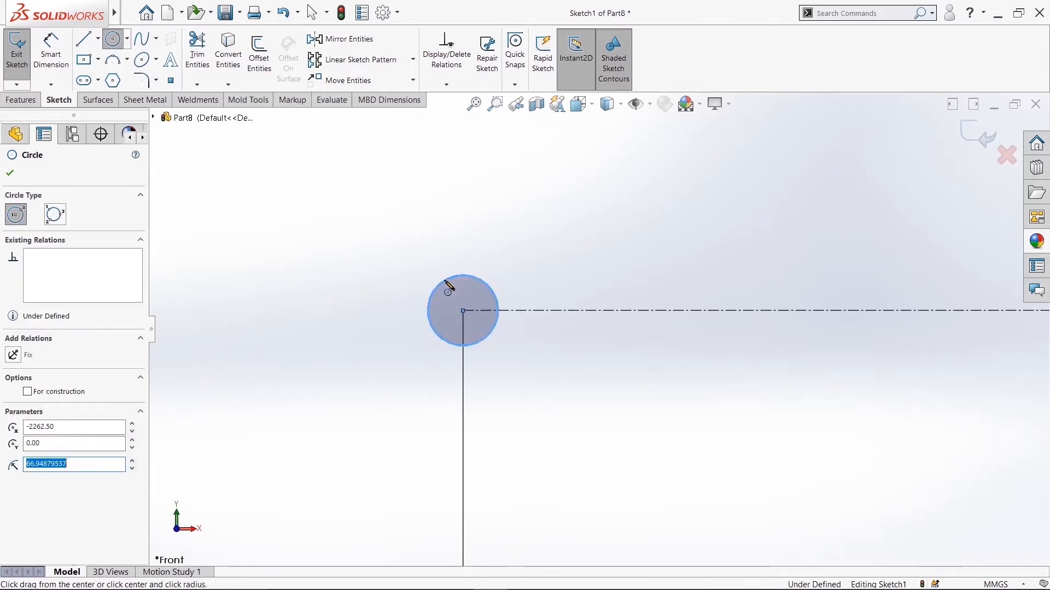
type("155")
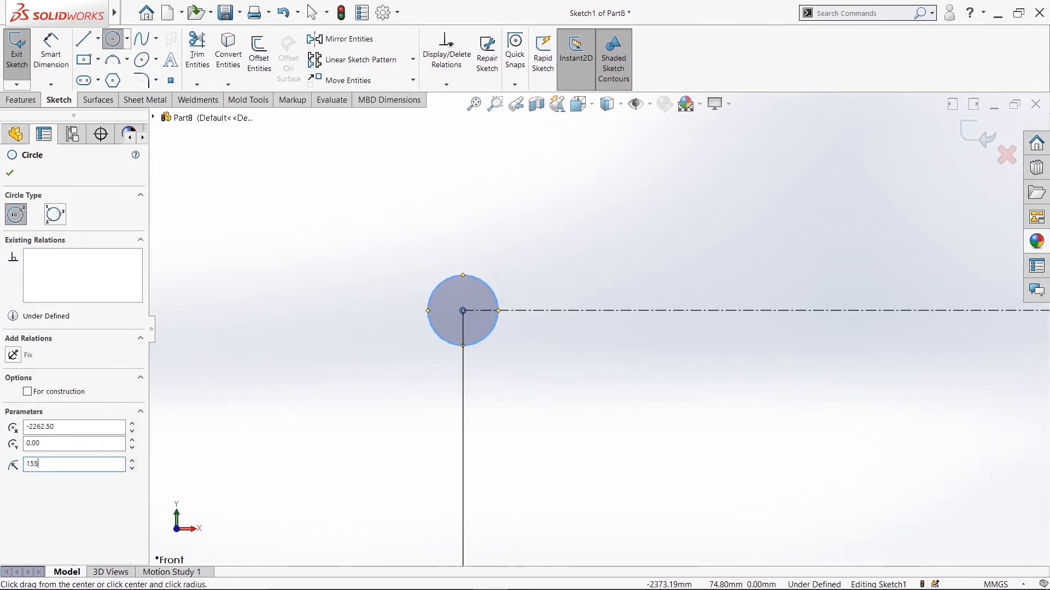
key("Return")
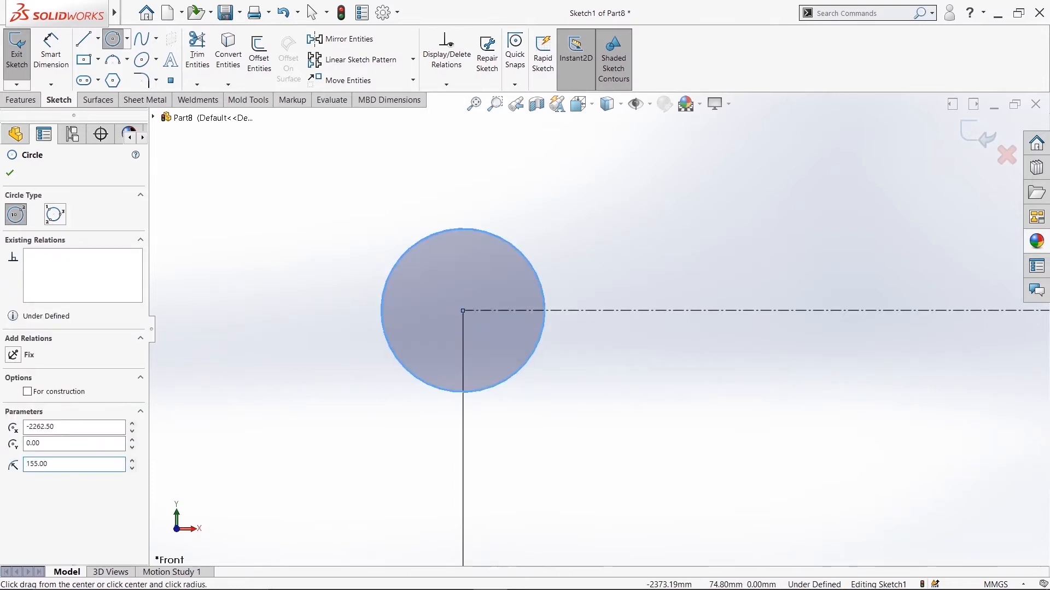
- Sketch a smaller concentric circle with a radius of about 87 mm at the centerline's left endpoint
left_click(463, 311)
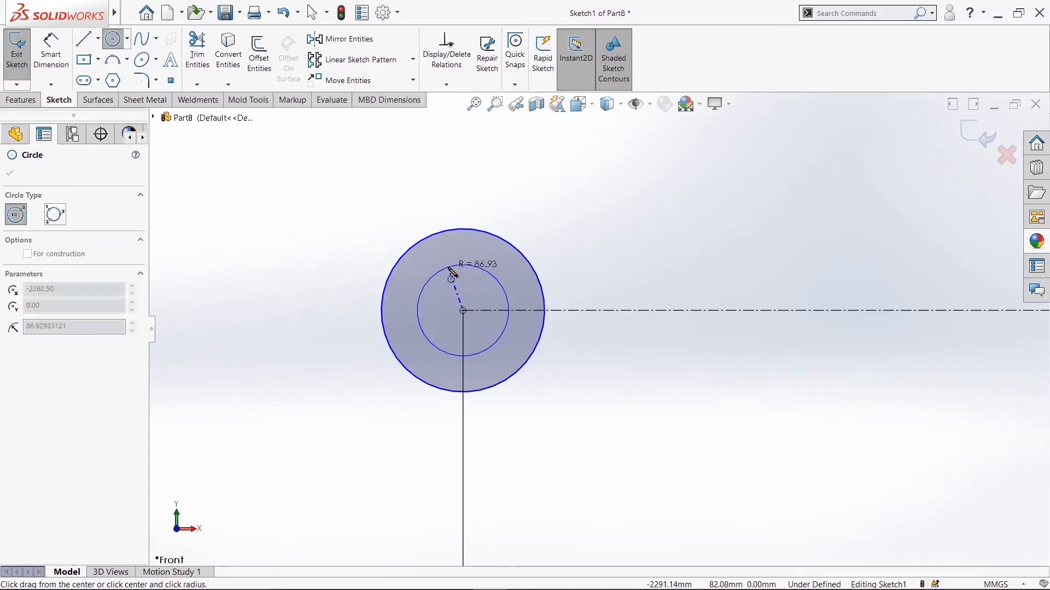
left_click(451, 272)
key("Escape")
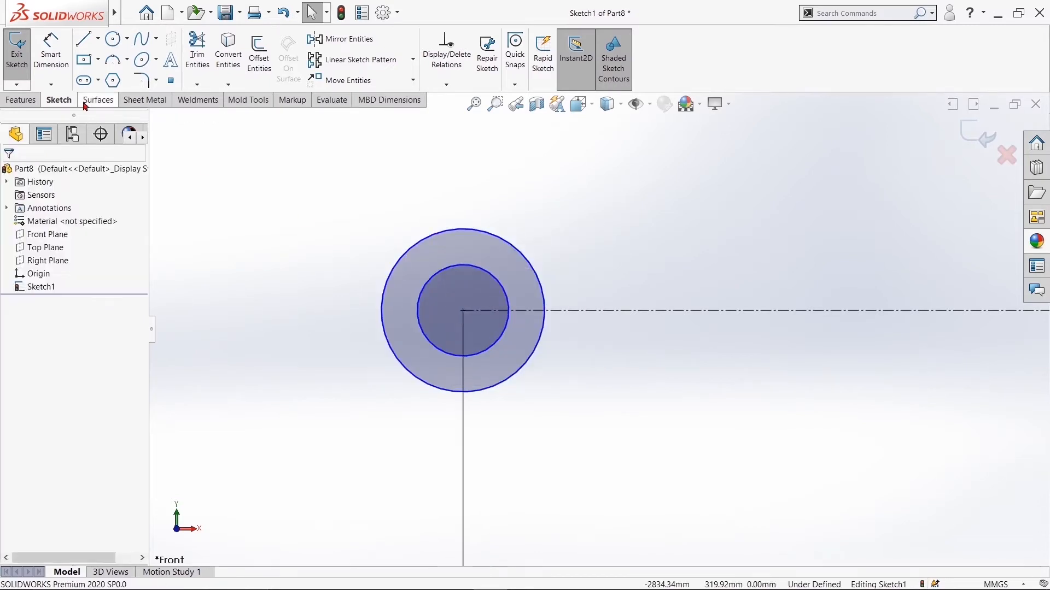
- Add a diameter dimension to the outer circle, accepting its current size
left_click(51, 52)
left_click(421, 384)
left_click(301, 472)
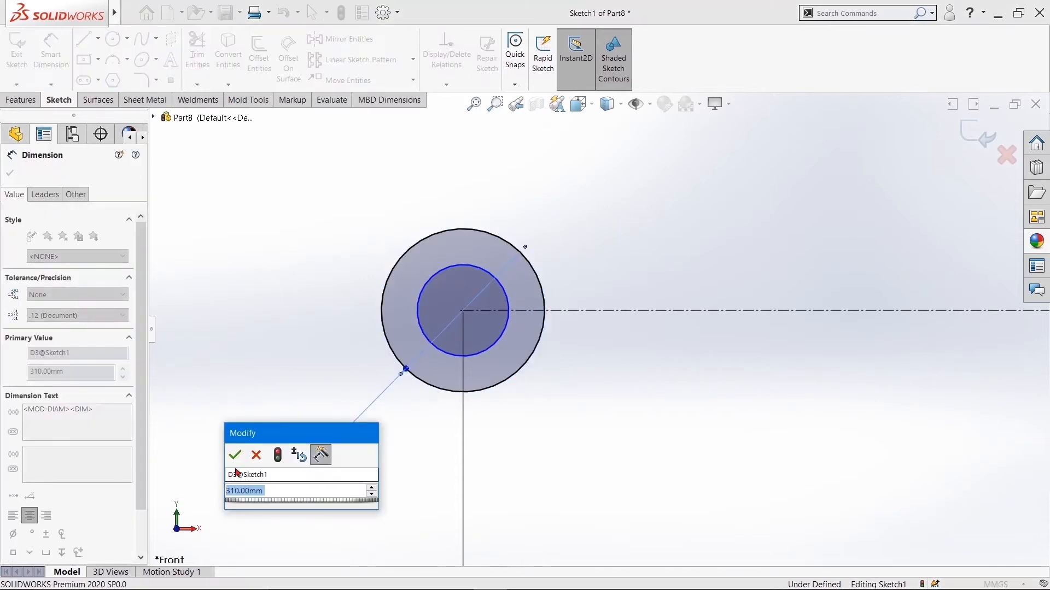
left_click(235, 463)
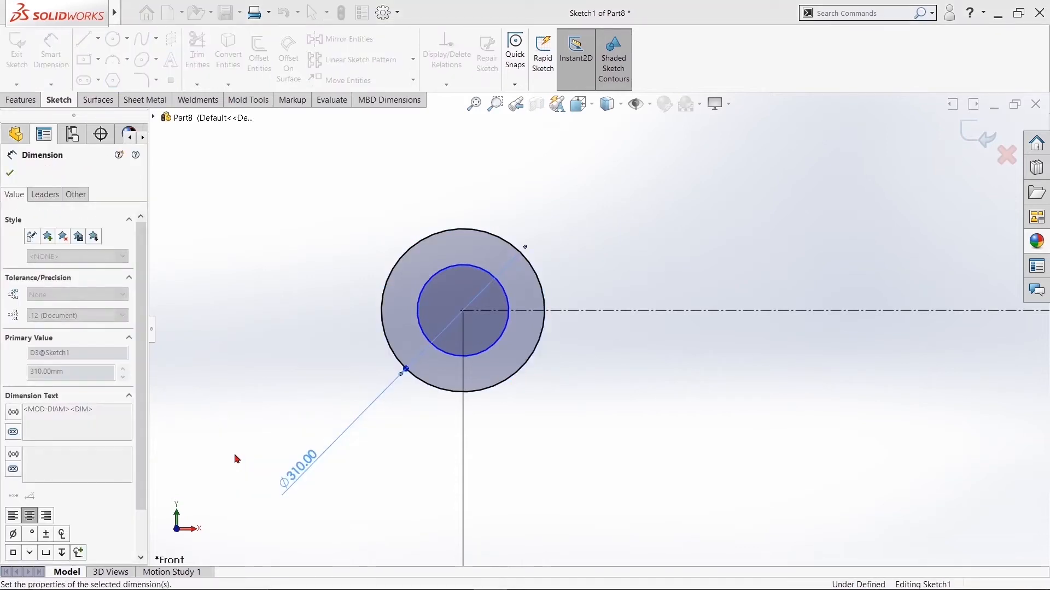
- Dimension the inner circle's diameter and set it to 102 mm
left_click(429, 345)
left_click(288, 372)
type("102")
key("Return")
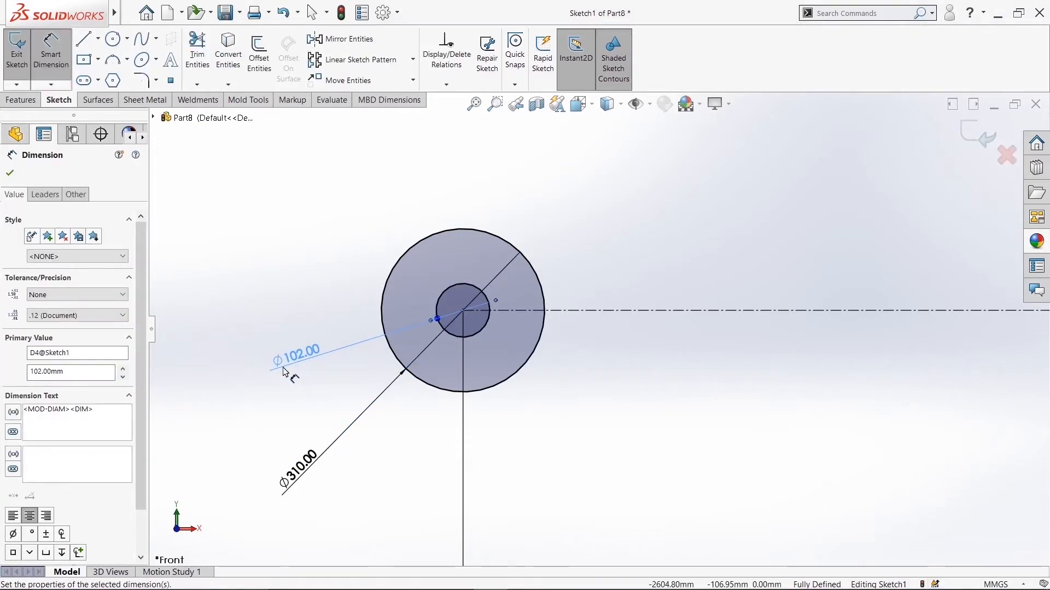
left_click(10, 173)
key("f")
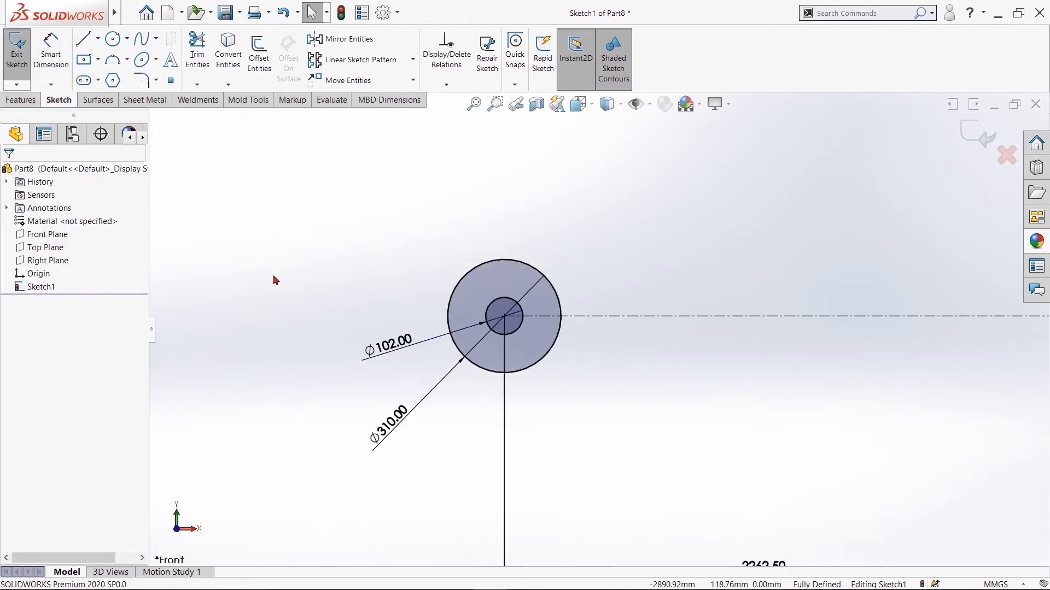
- Sketch a vertical centerline about 527 mm long downward from the horizontal centerline, just right of the origin
scroll(658, 408, "up", 6)
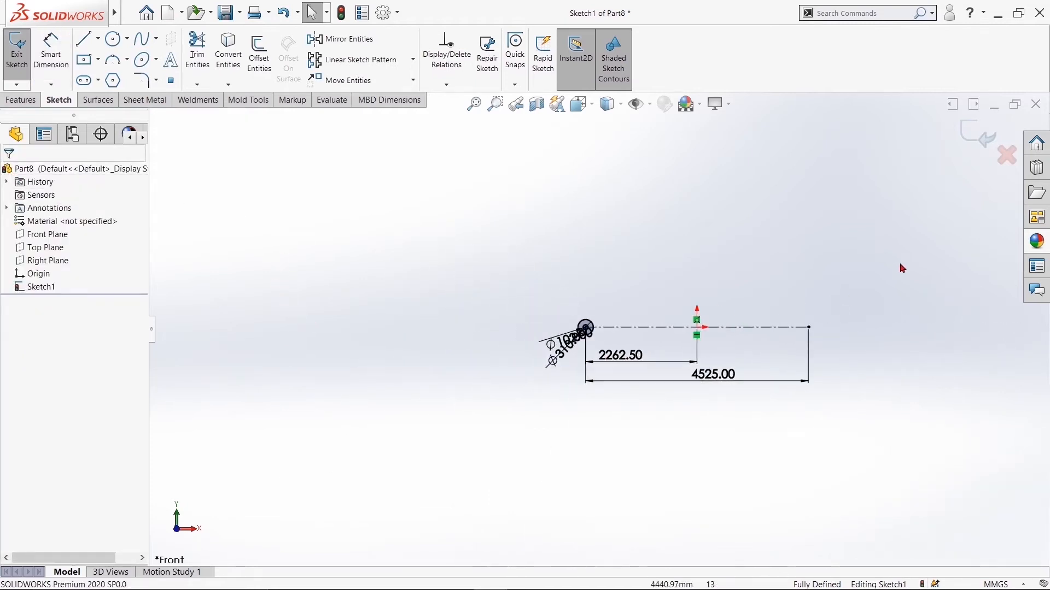
scroll(894, 282, "down", 4)
left_click(97, 39)
left_click(107, 71)
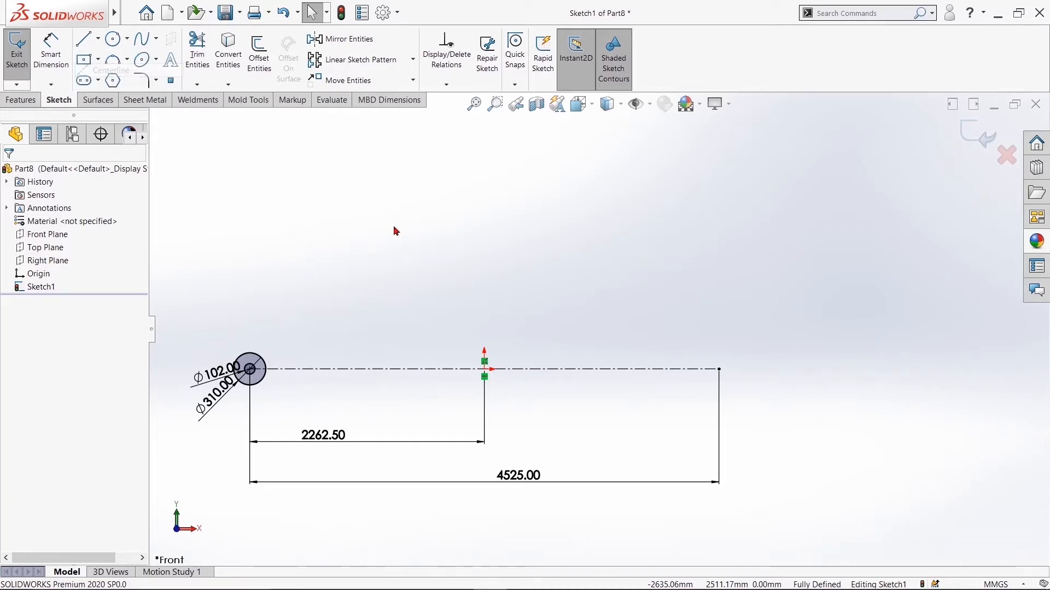
left_click(532, 369)
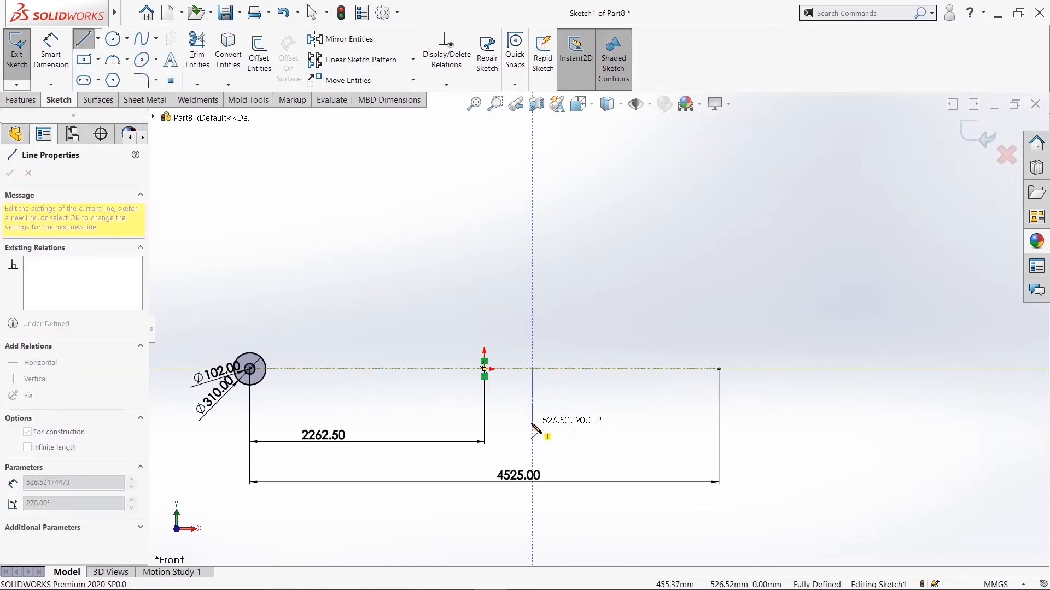
left_click(533, 423)
right_click(534, 428)
left_click(555, 434)
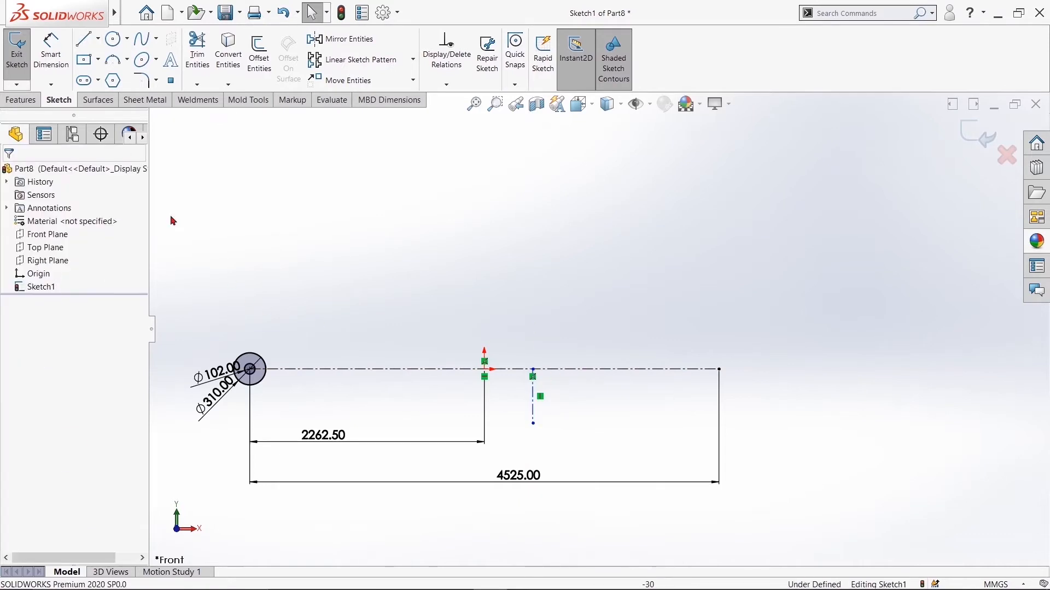
- Dimension the distance from the left circles' centre to the vertical centerline's upper end and set it to 2795 mm
left_click(51, 55)
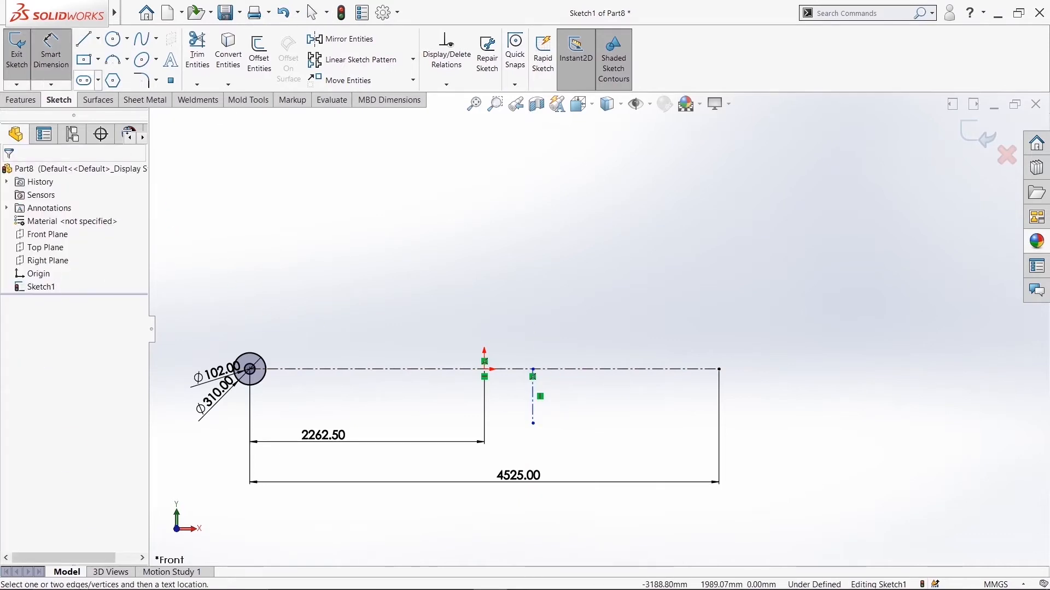
left_click(251, 370)
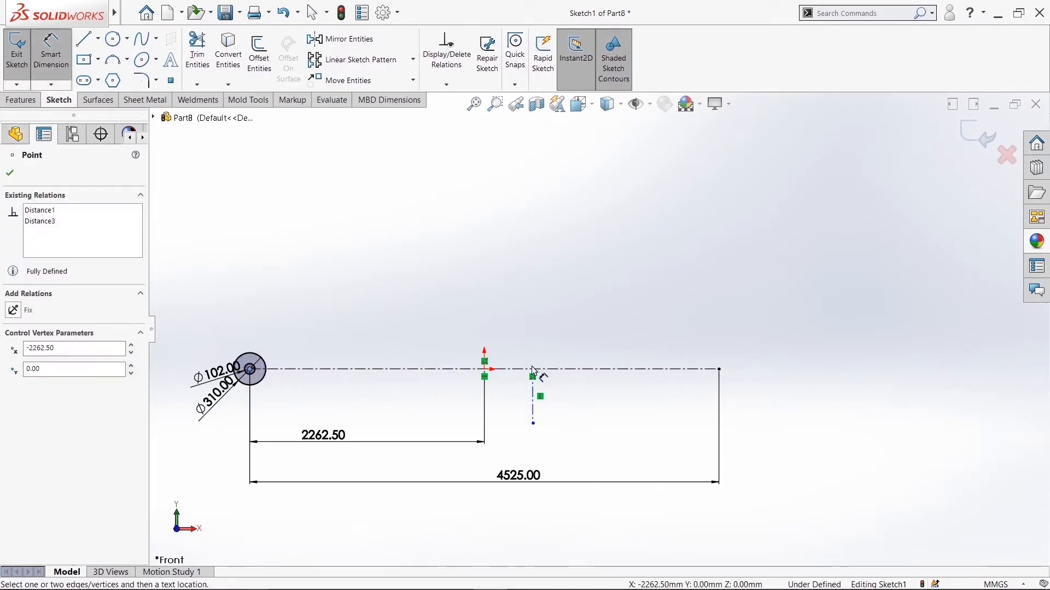
left_click(533, 369)
left_click(402, 273)
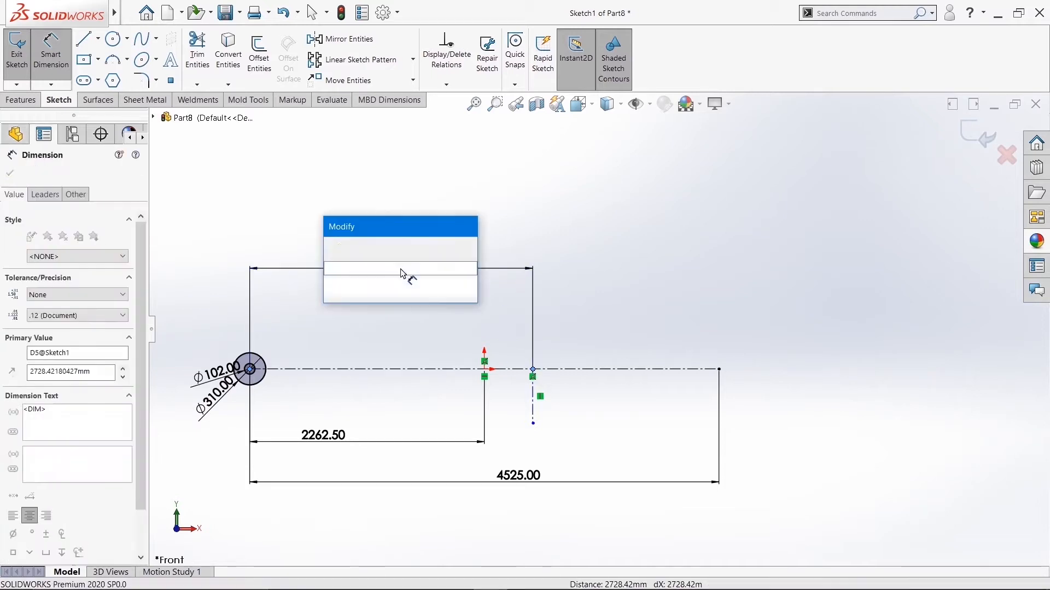
type("2795")
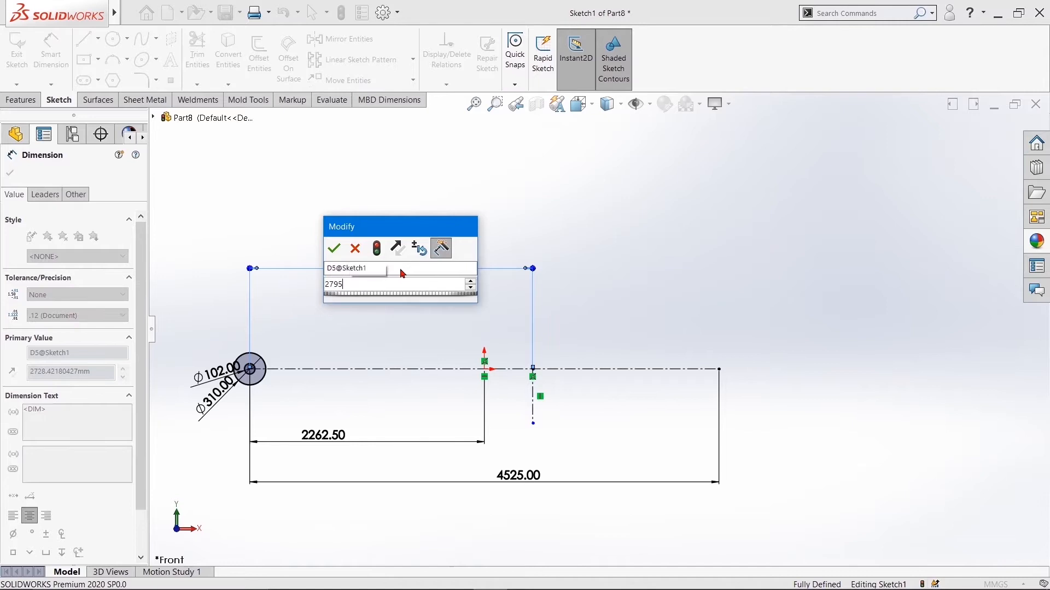
key("Return")
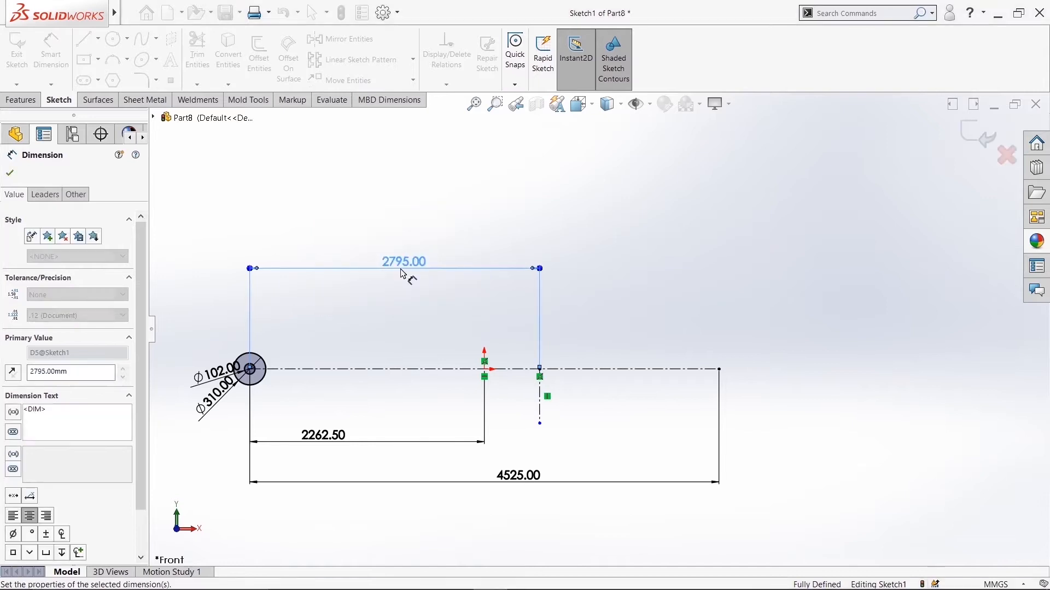
- Dimension the vertical centerline's length and set it to 400 mm
left_click(540, 406)
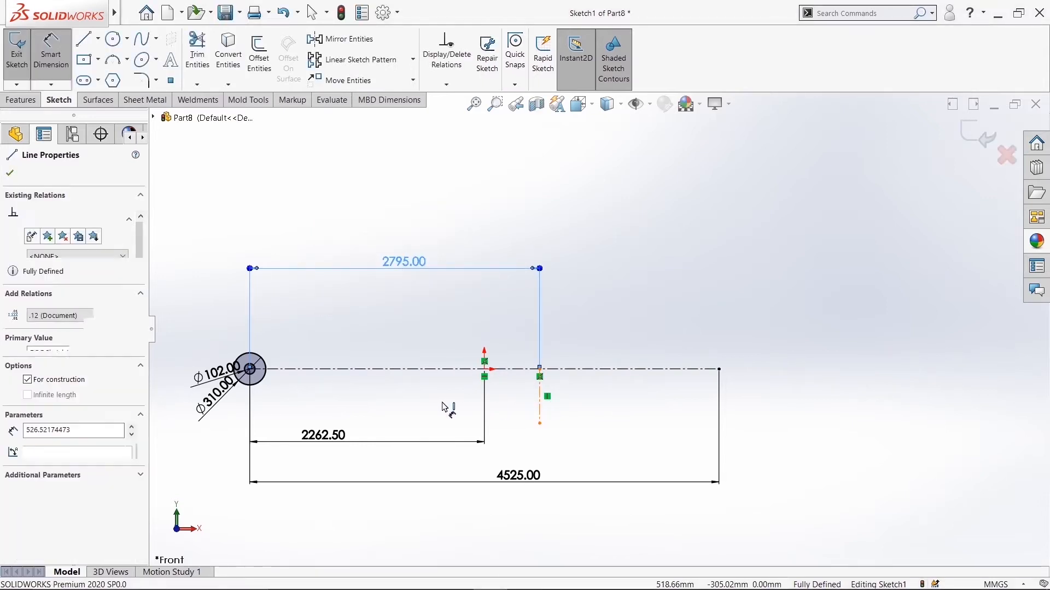
left_click(438, 402)
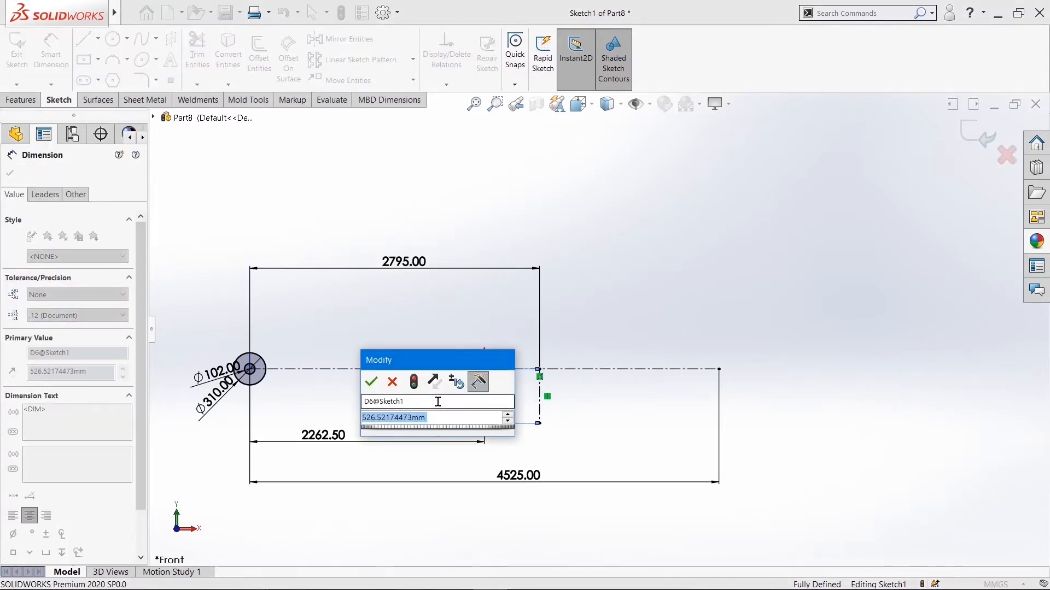
type("400")
key("Return")
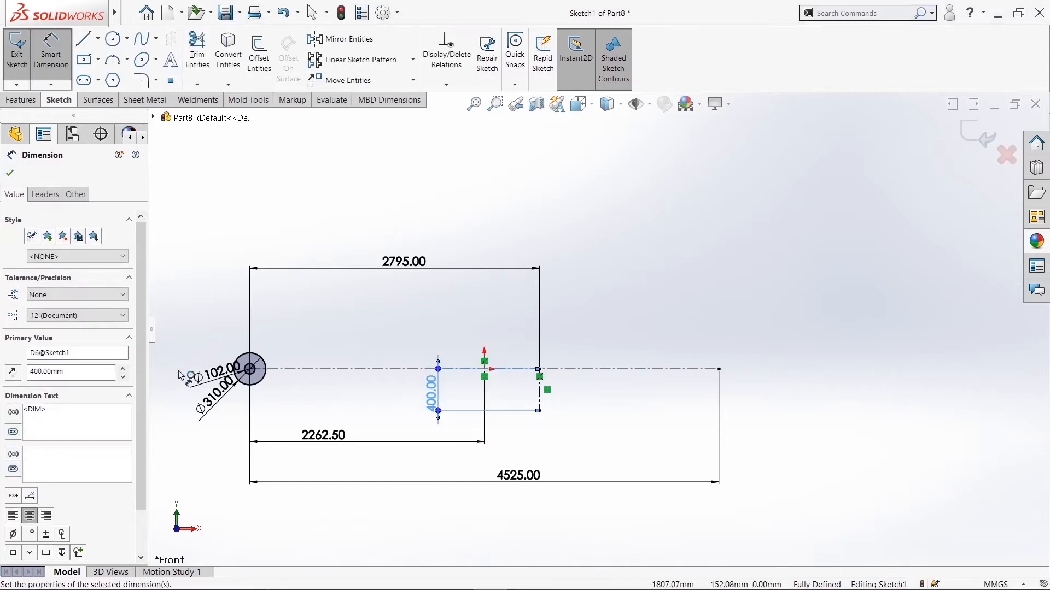
left_click(9, 175)
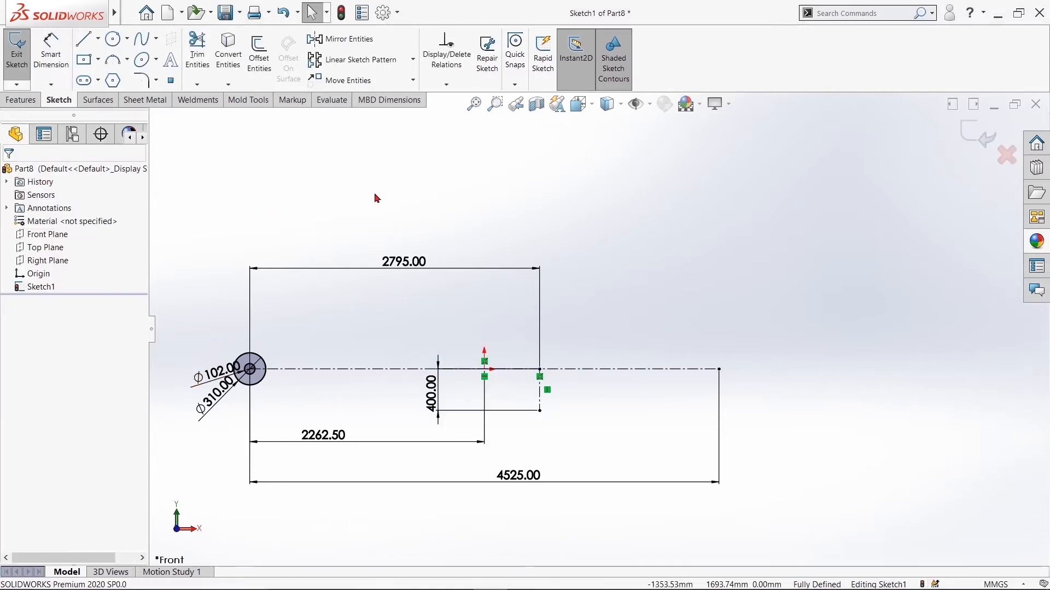
- Draw a solid line from the lower end of the 400 mm centerline to the bottom of the left outer circle
left_click(84, 38)
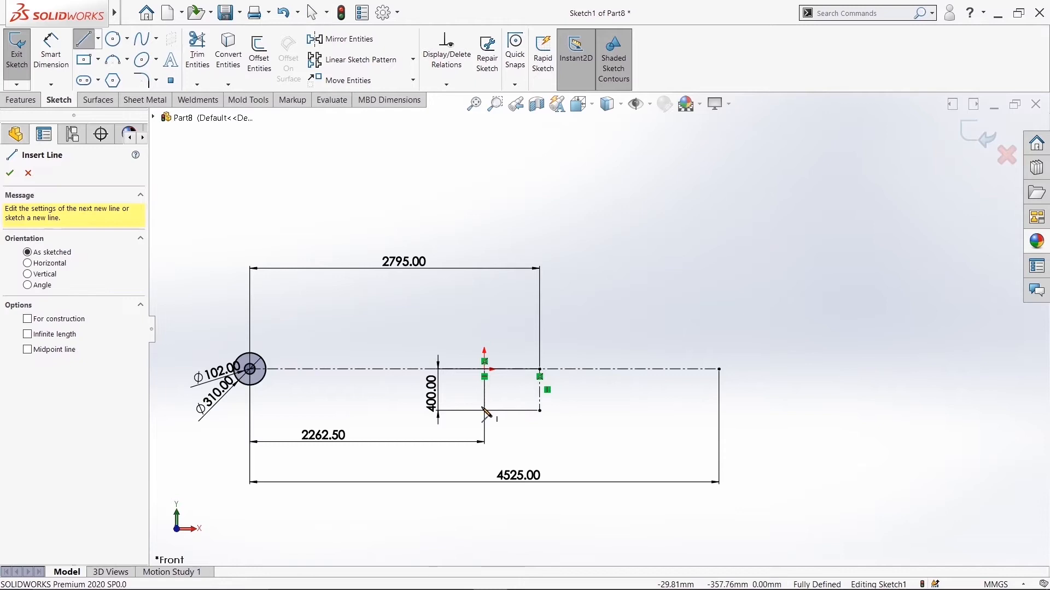
left_click(540, 411)
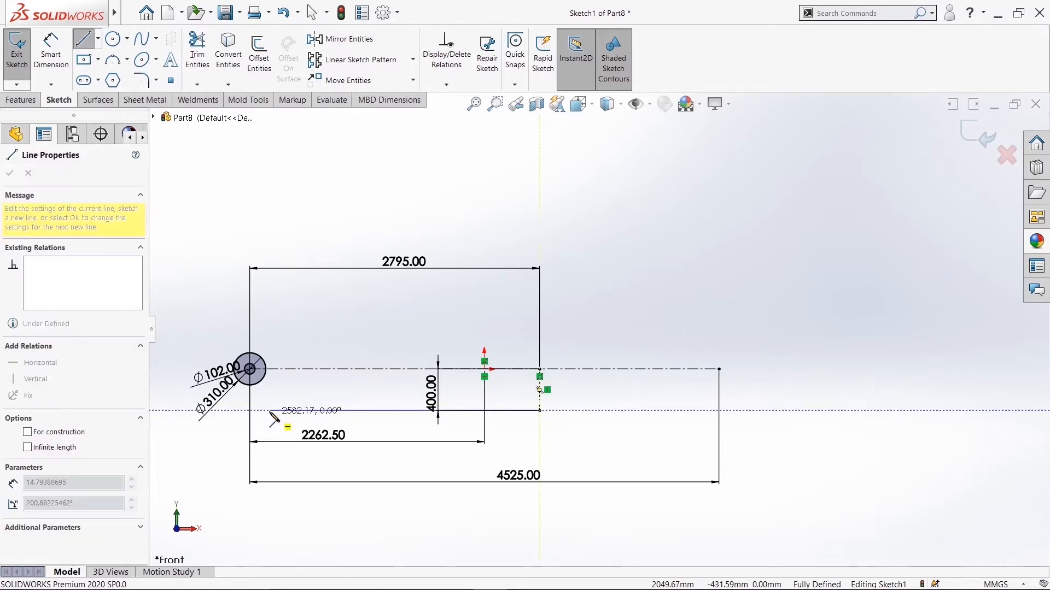
left_click(252, 386)
right_click(252, 386)
left_click(280, 393)
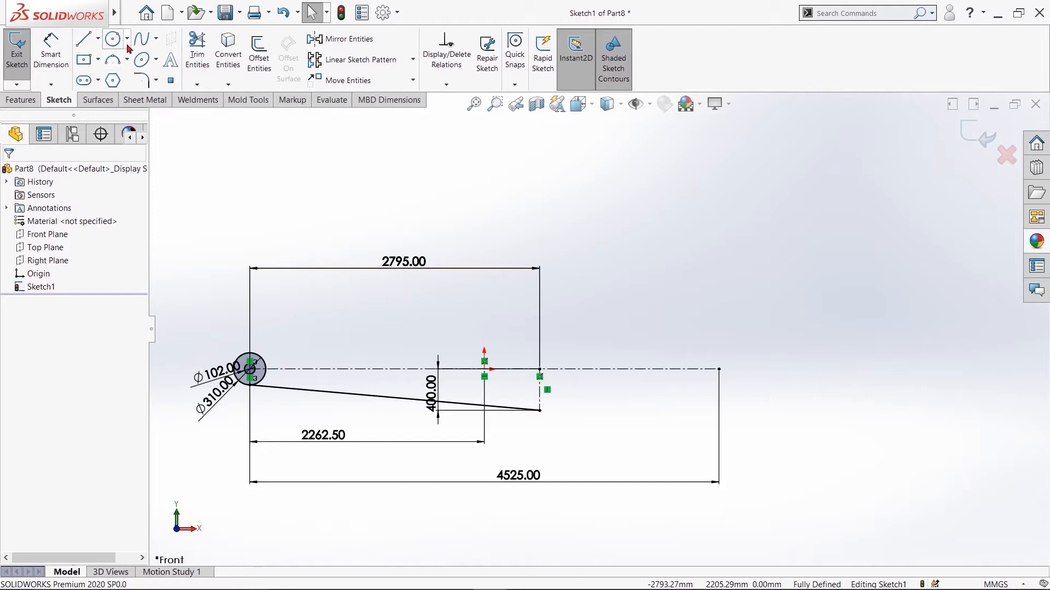
- Sketch a short vertical centerline upward from the origin
left_click(99, 39)
left_click(110, 70)
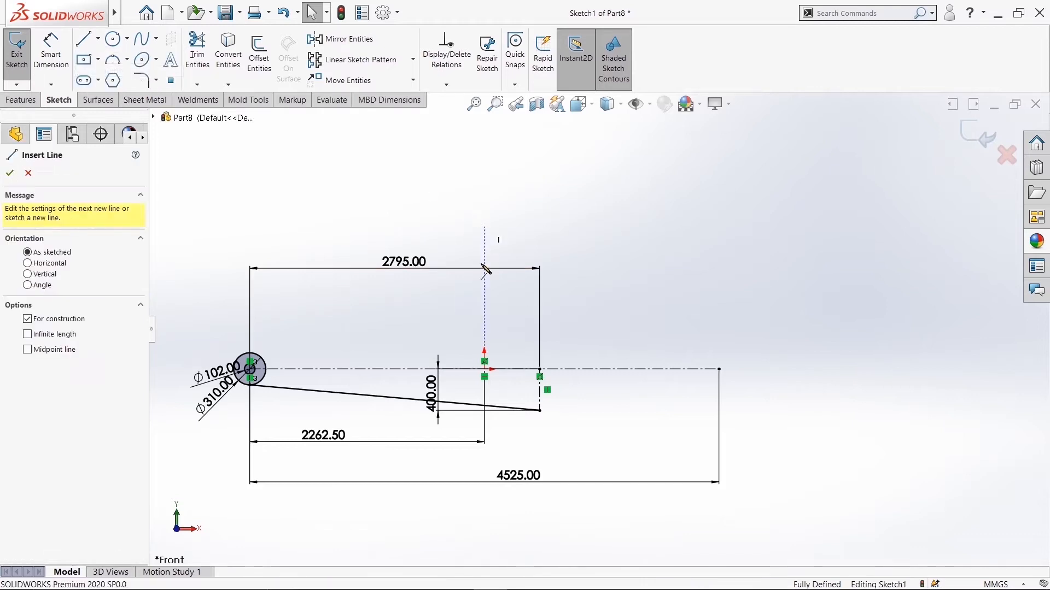
left_click(484, 369)
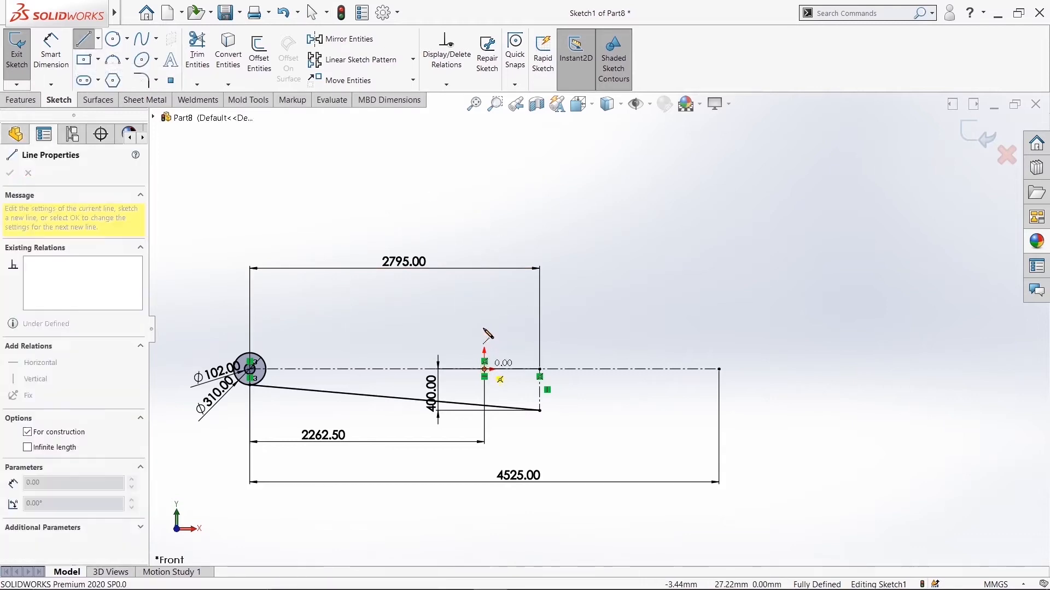
left_click(484, 329)
key("Escape")
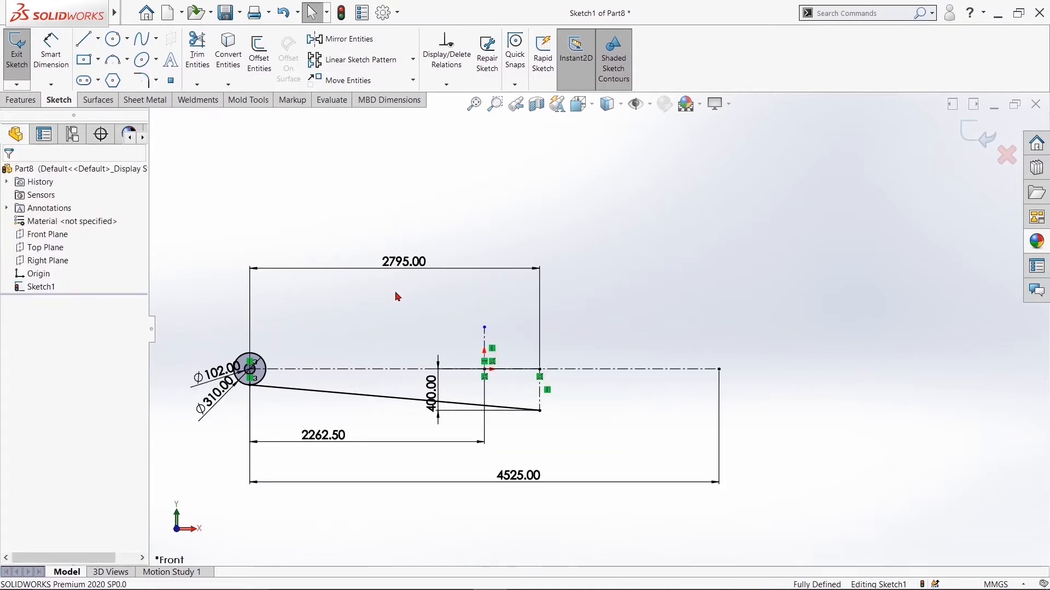
- Mirror both left circles about the vertical centerline at the origin, keeping the originals
left_click(342, 39)
left_click(257, 356)
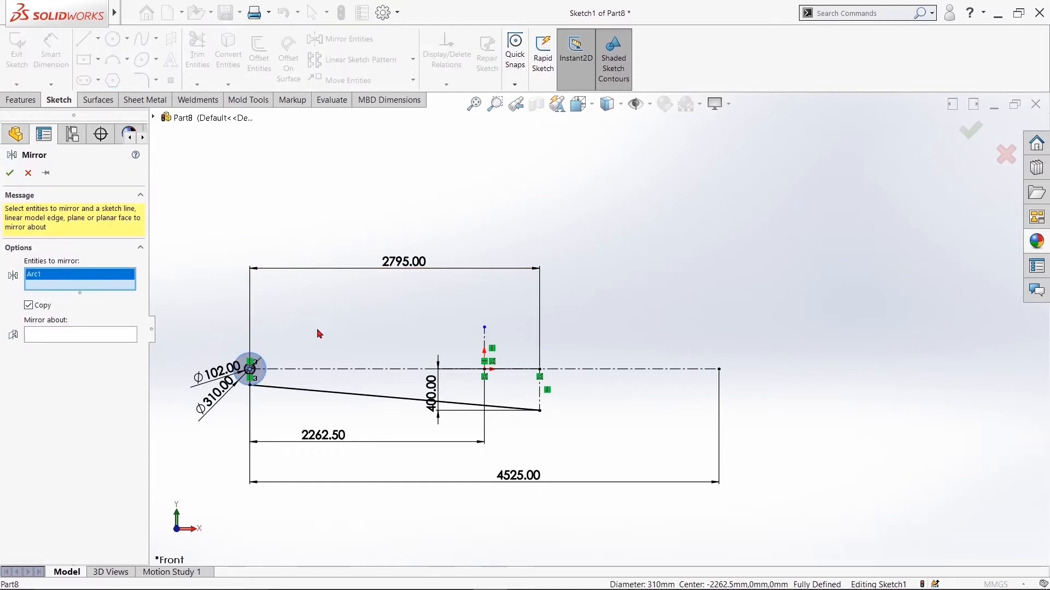
scroll(257, 358, "down", 10)
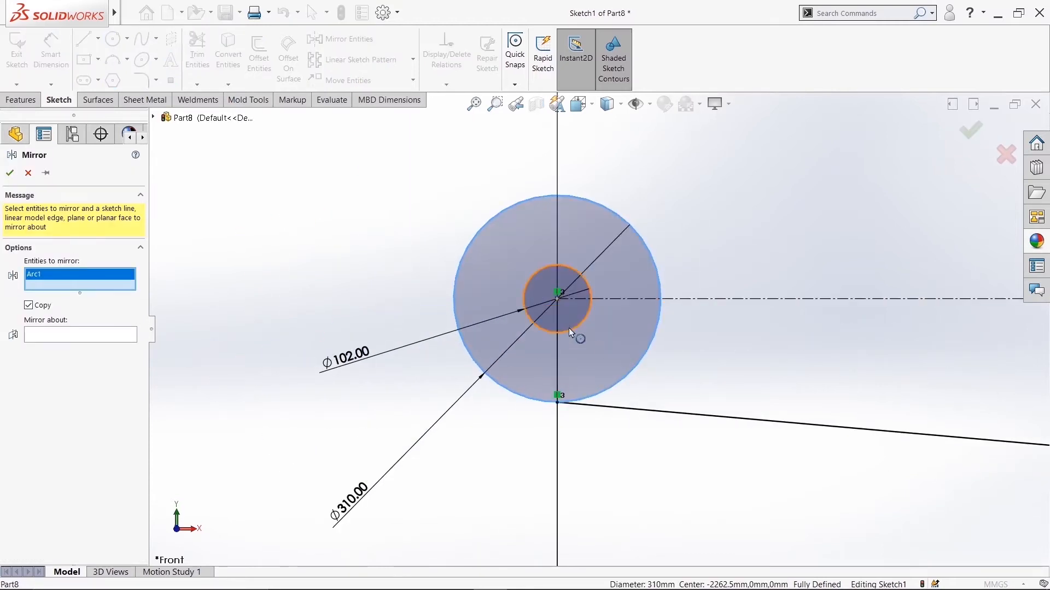
left_click(568, 329)
left_click(80, 347)
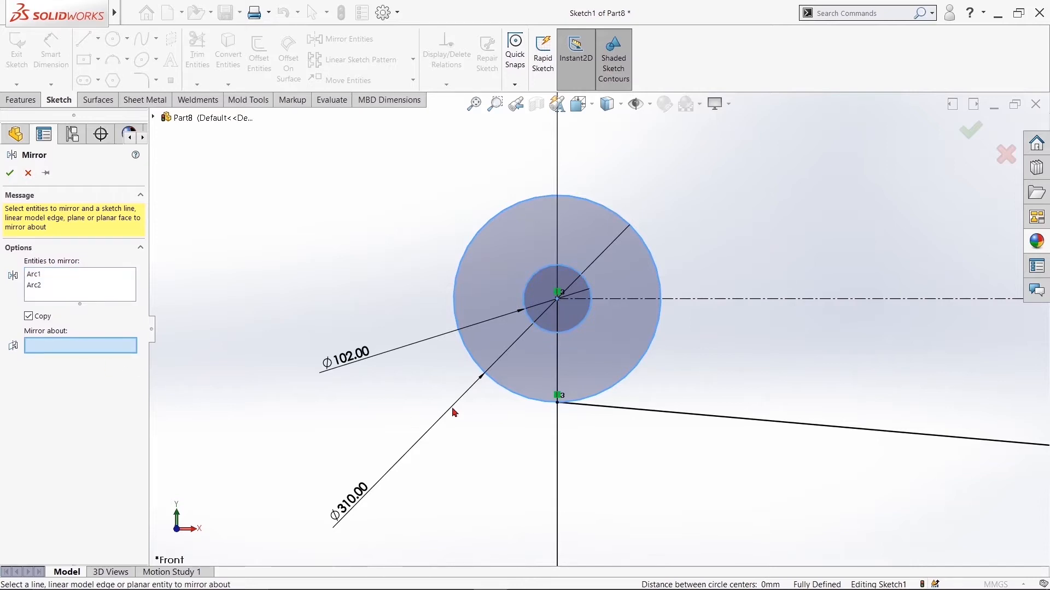
scroll(459, 405, "up", 10)
scroll(825, 283, "down", 4)
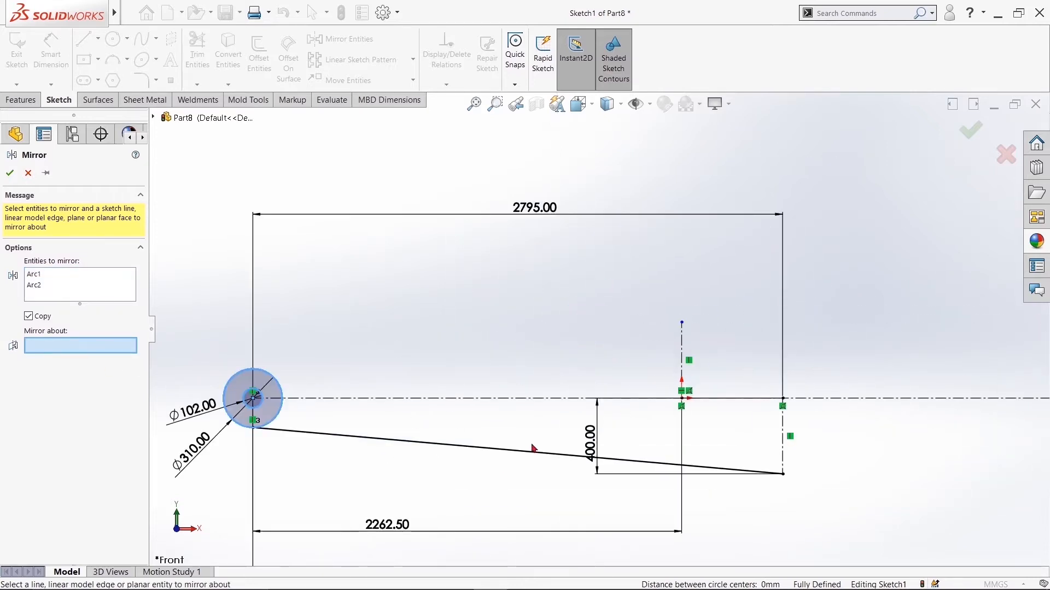
left_click(683, 342)
scroll(611, 356, "up", 3)
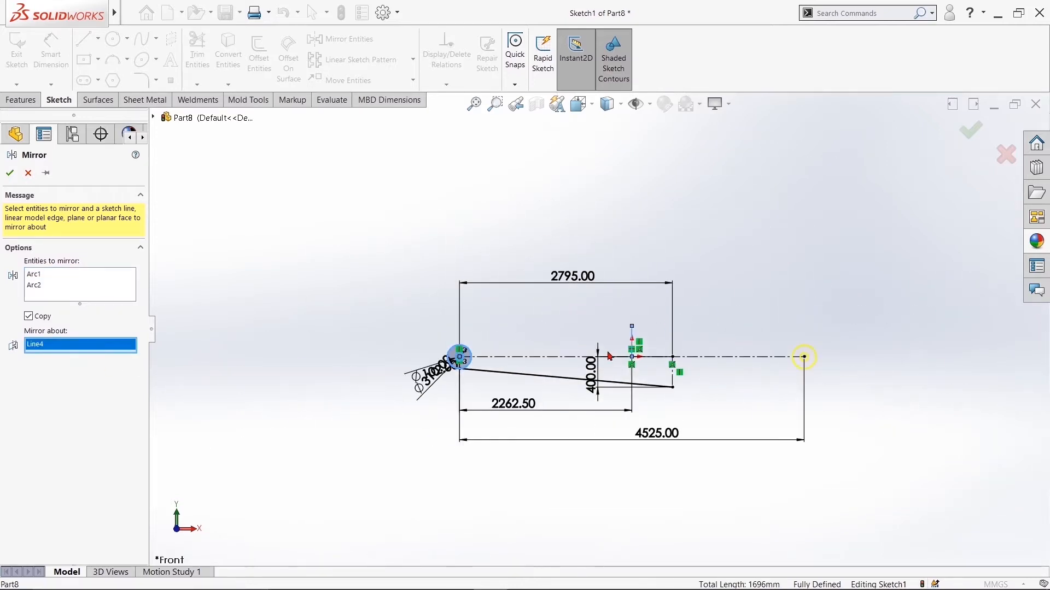
left_click(10, 173)
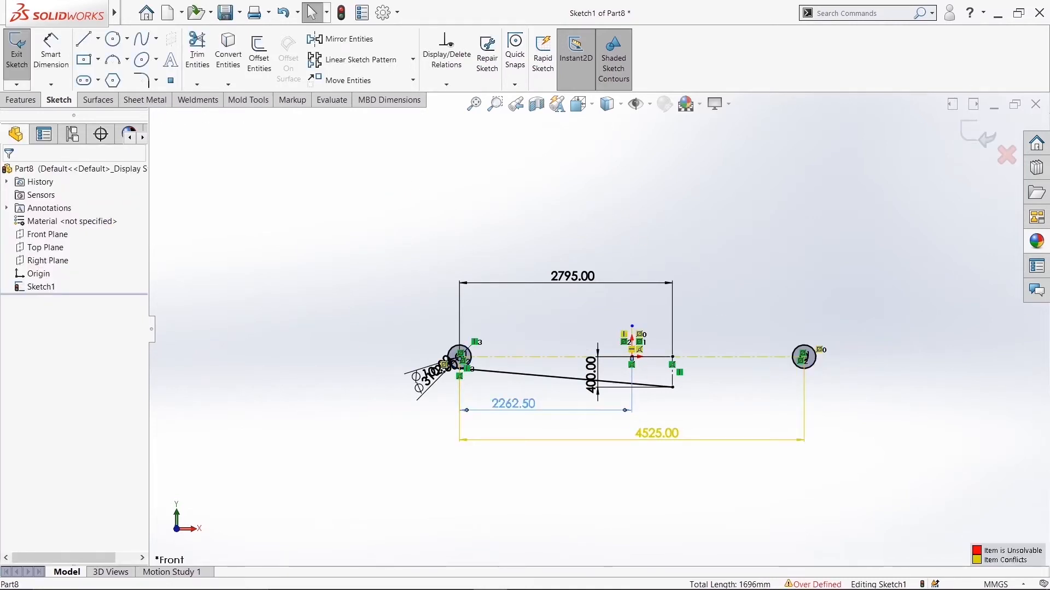
- Delete the 2262.50 mm dimension between the left circle centre and the origin
left_click(514, 404)
right_click(516, 406)
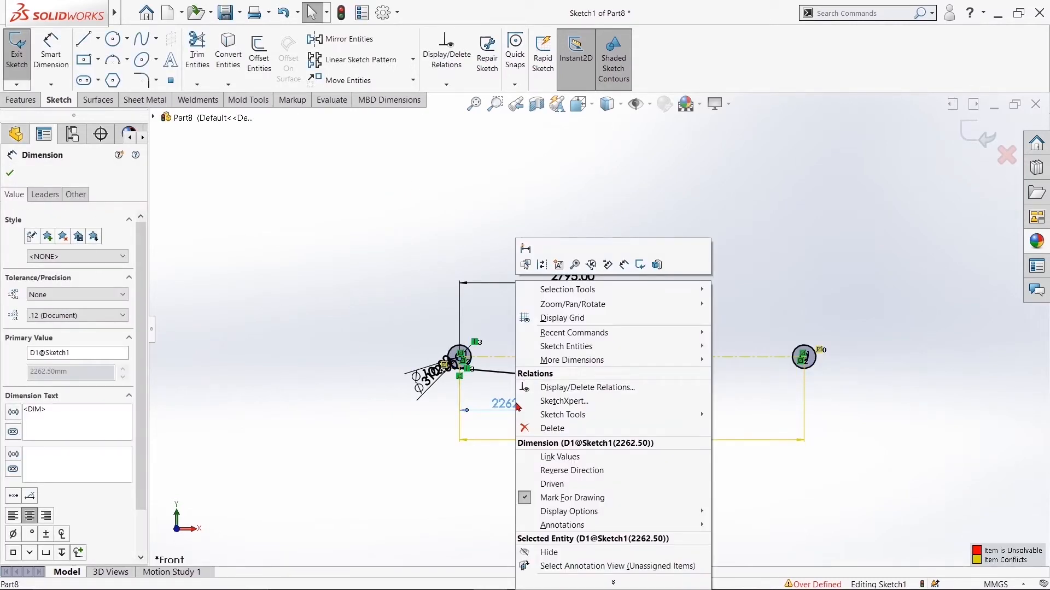
left_click(553, 428)
- Draw a solid line from the lower end of the 400 mm centerline to the bottom of the right outer circle
scroll(782, 232, "down", 3)
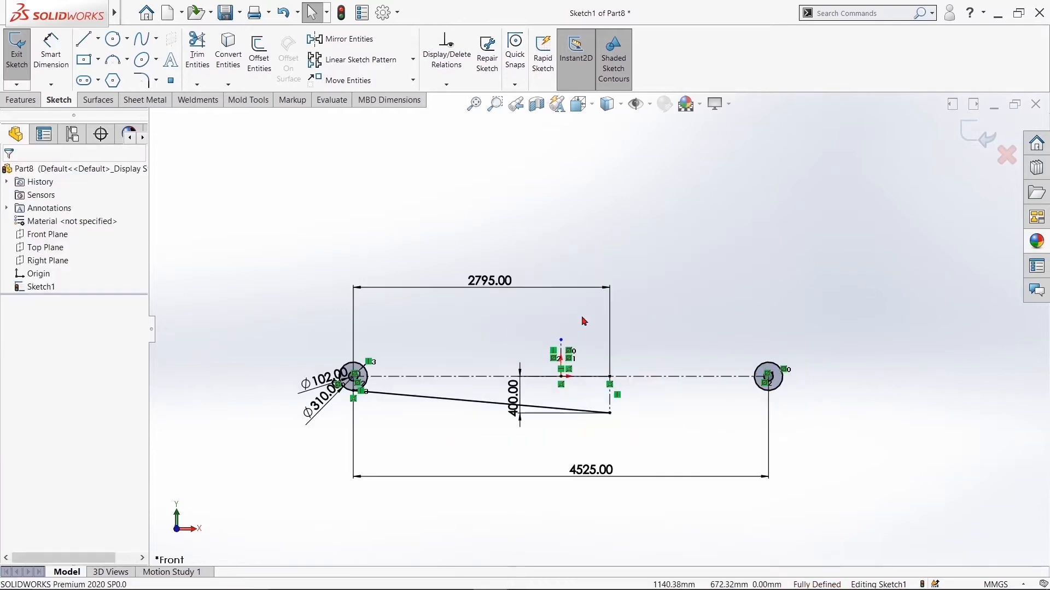
left_click(86, 47)
left_click(588, 491)
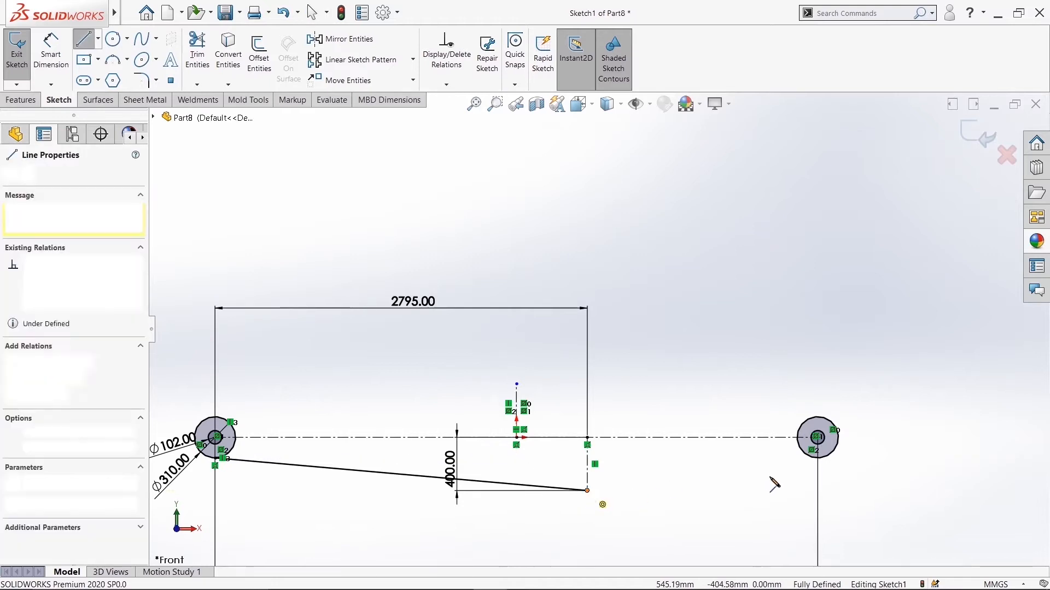
left_click(820, 459)
right_click(820, 454)
left_click(848, 454)
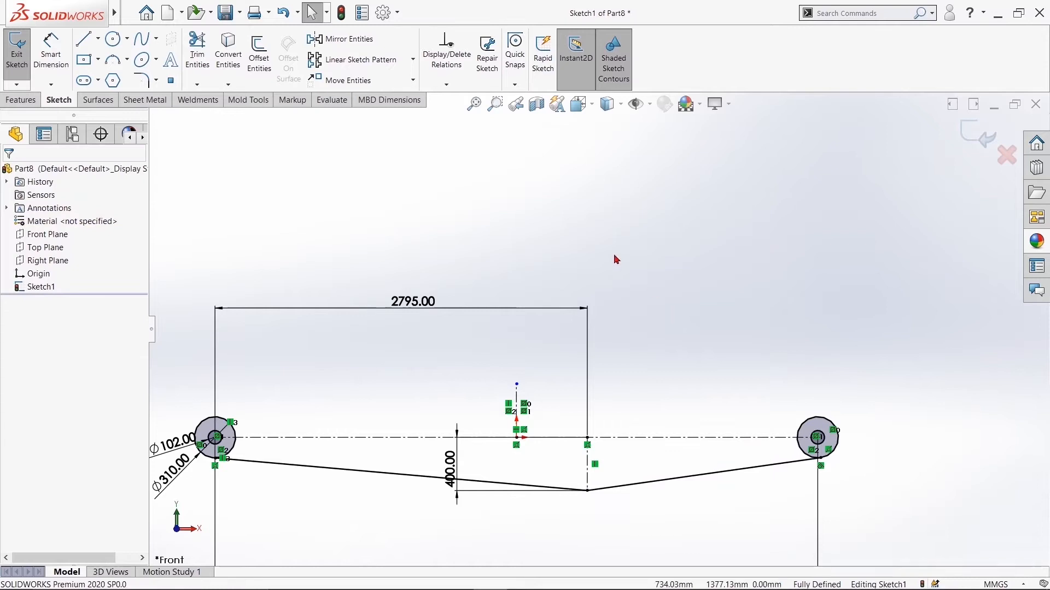
- Sketch the upper outline from the right outer circle's top as a sloped line, a horizontal line and a sloped line about 2329 mm long to the left circle
left_click(83, 40)
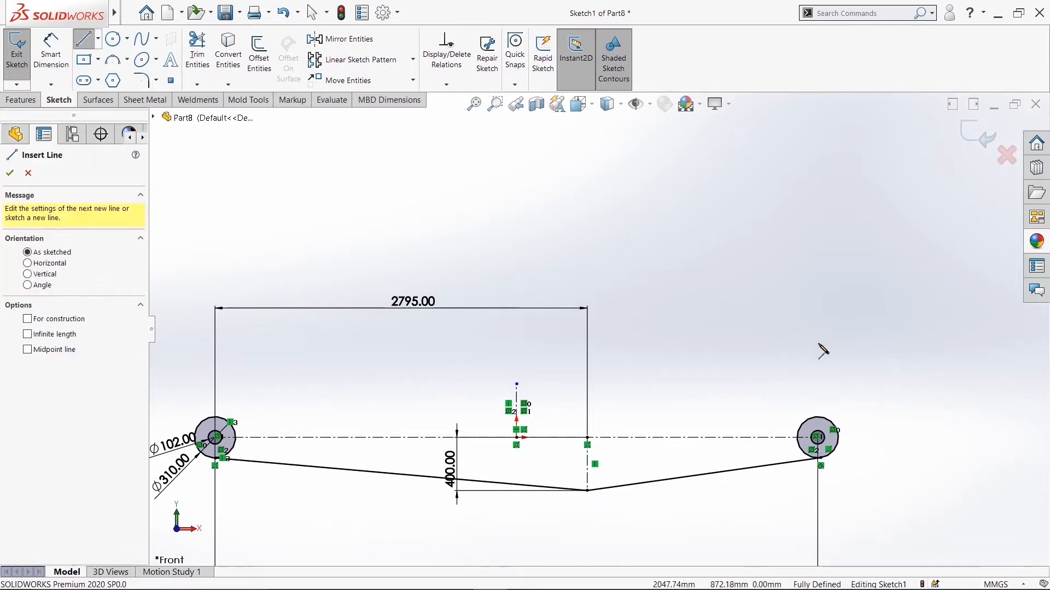
left_click(819, 418)
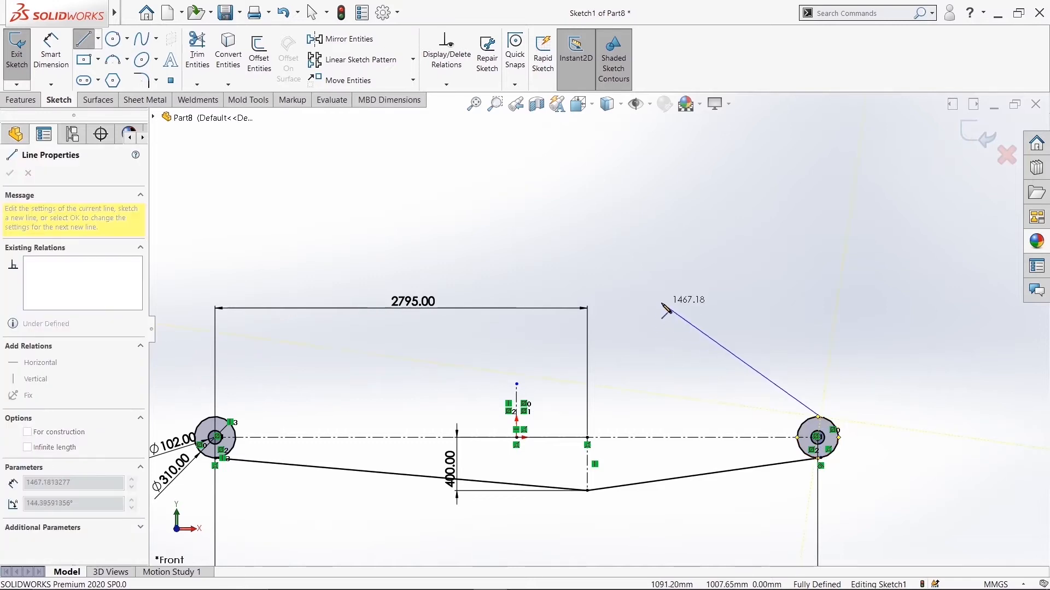
left_click(650, 318)
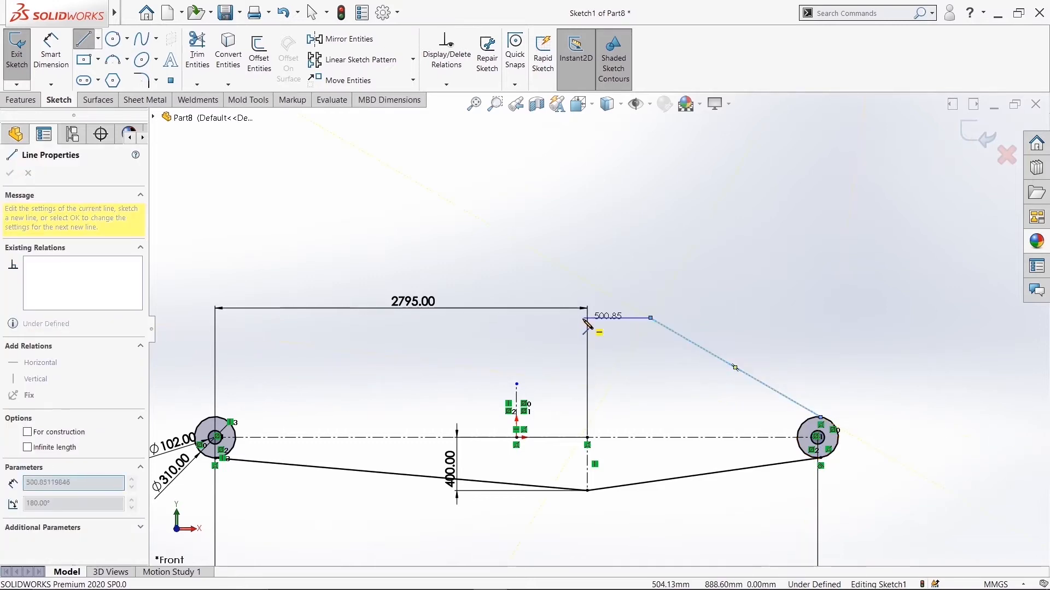
left_click(502, 319)
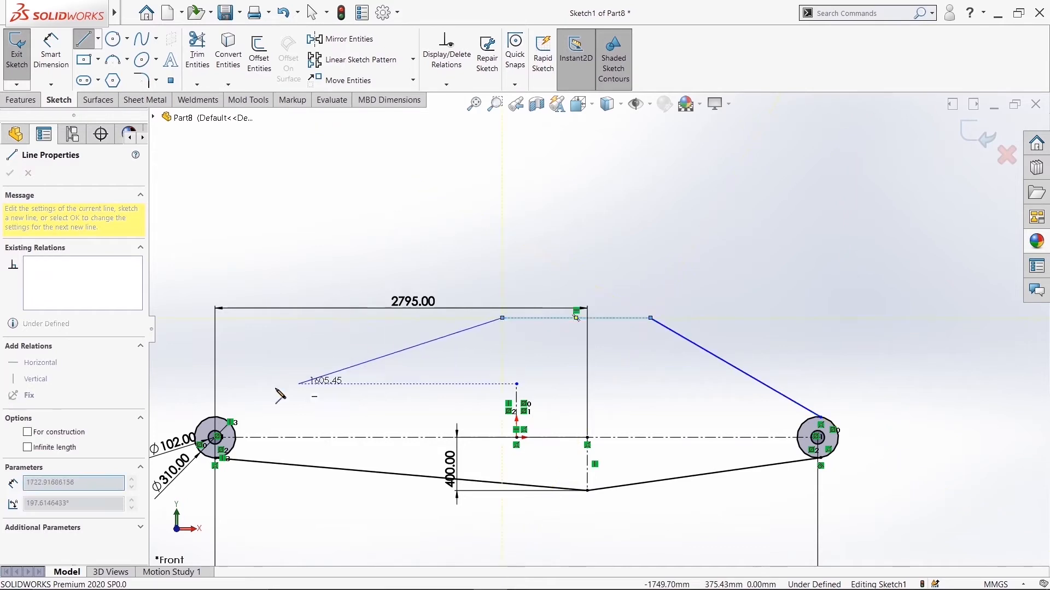
left_click(212, 419)
right_click(213, 421)
left_click(236, 429)
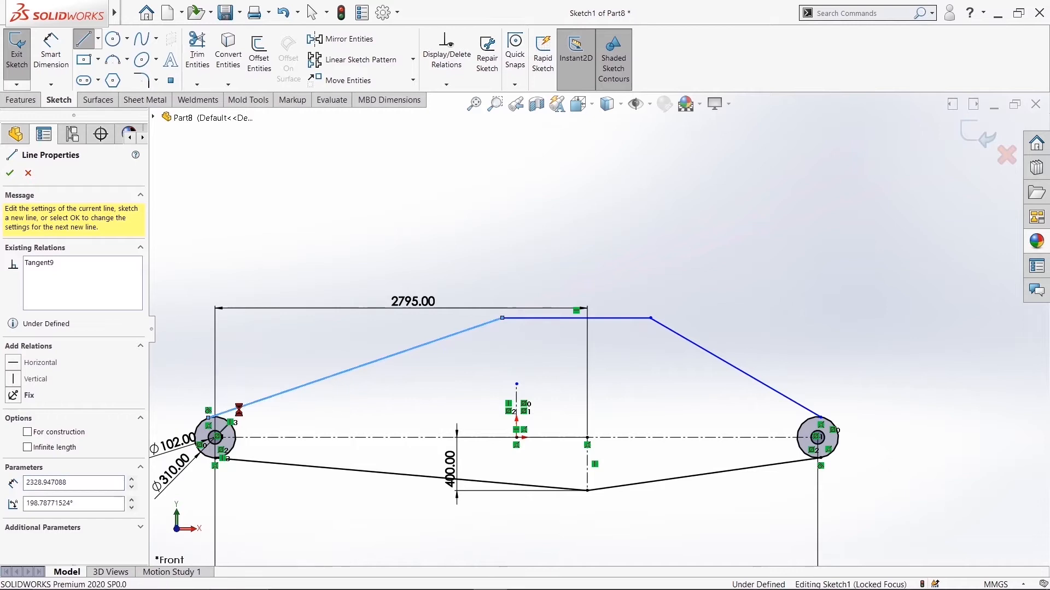
- Dimension the angle between the long upper-left and lower-left sloped lines as 15 degrees
left_click(60, 69)
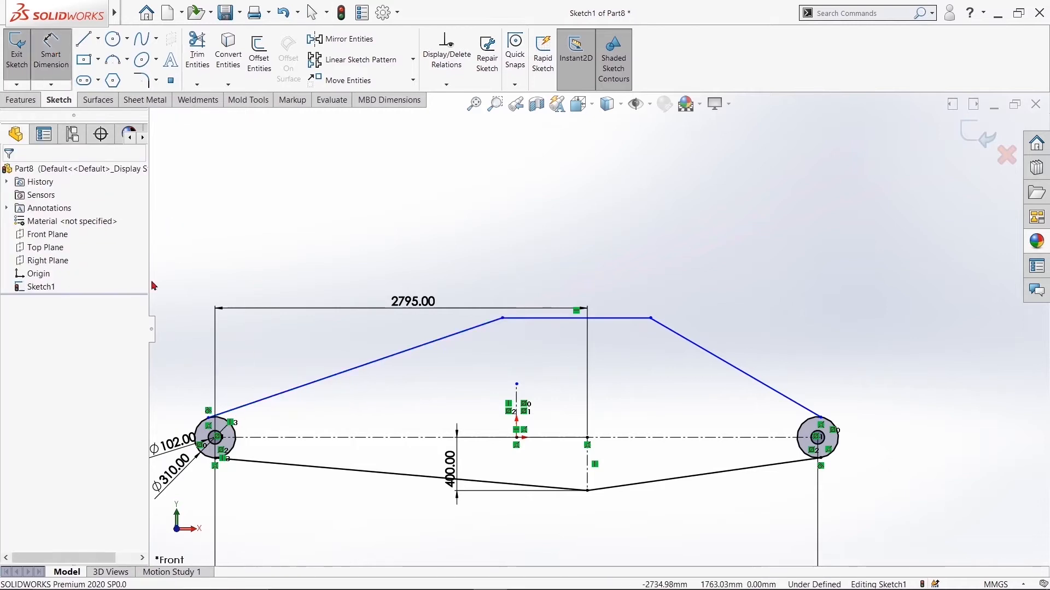
left_click(280, 469)
left_click(284, 392)
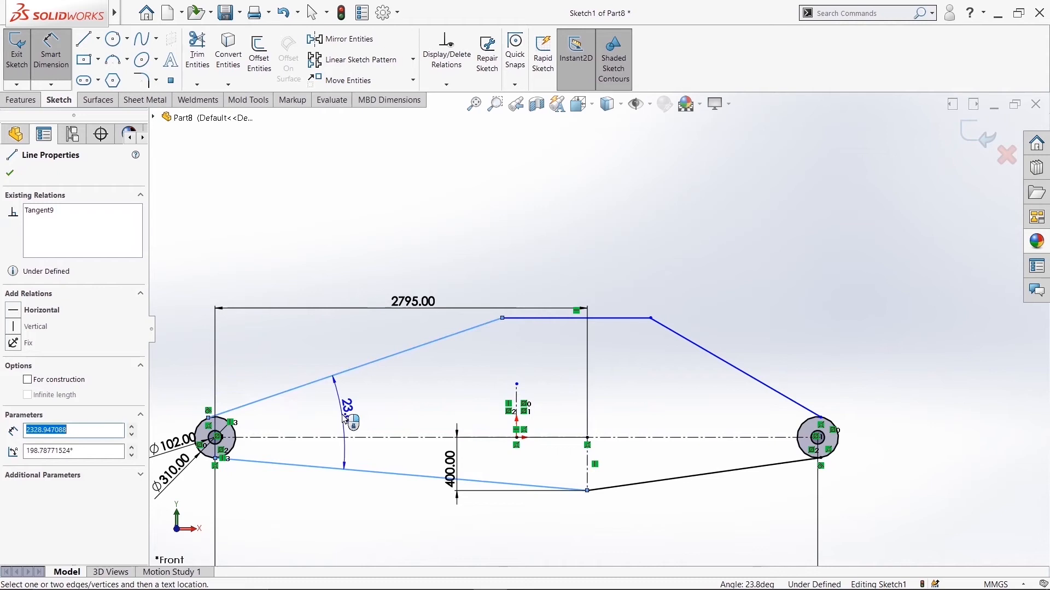
left_click(345, 419)
type("15")
key("Return")
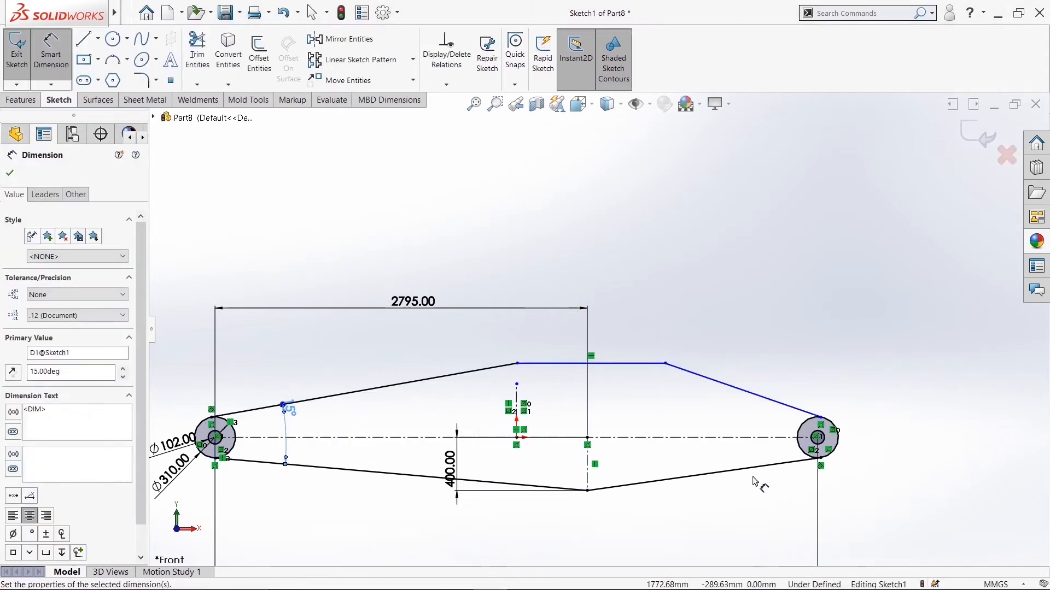
- Dimension the angle between the upper-right and lower-right sloped lines as 26 degrees
left_click(755, 468)
left_click(750, 392)
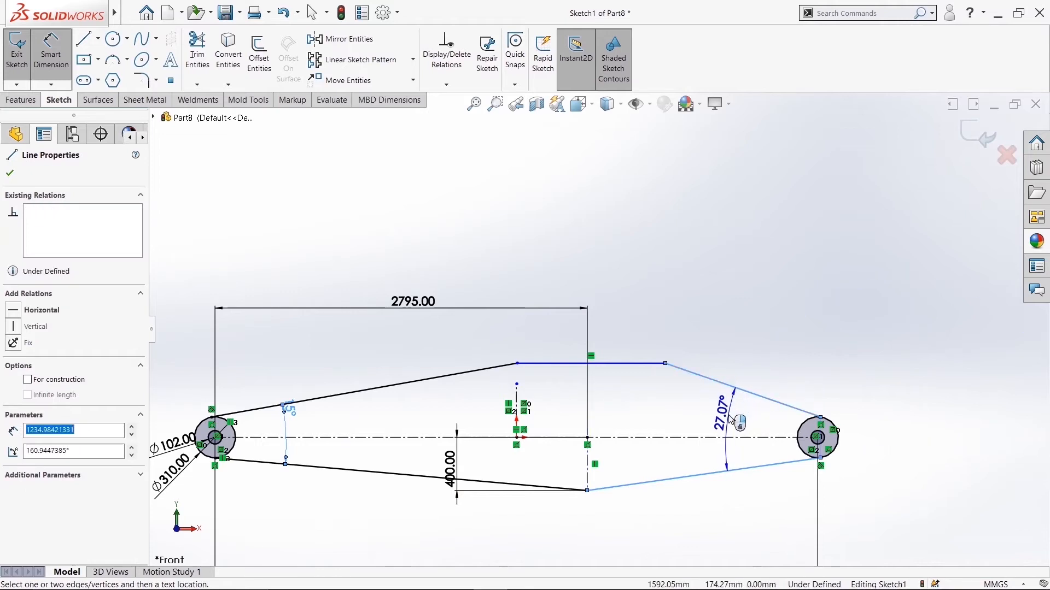
left_click(733, 420)
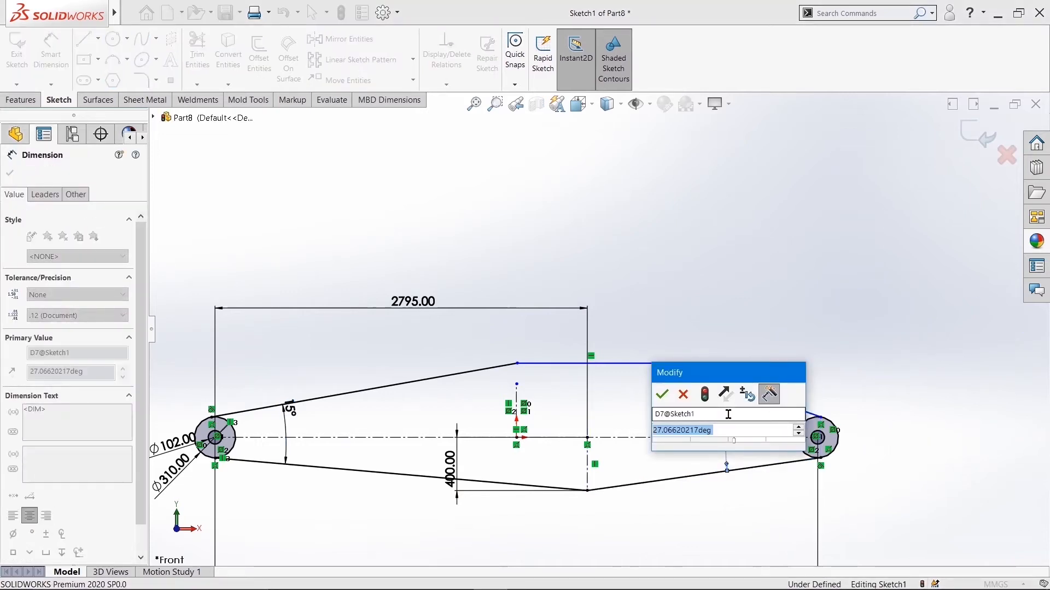
type("26")
key("Return")
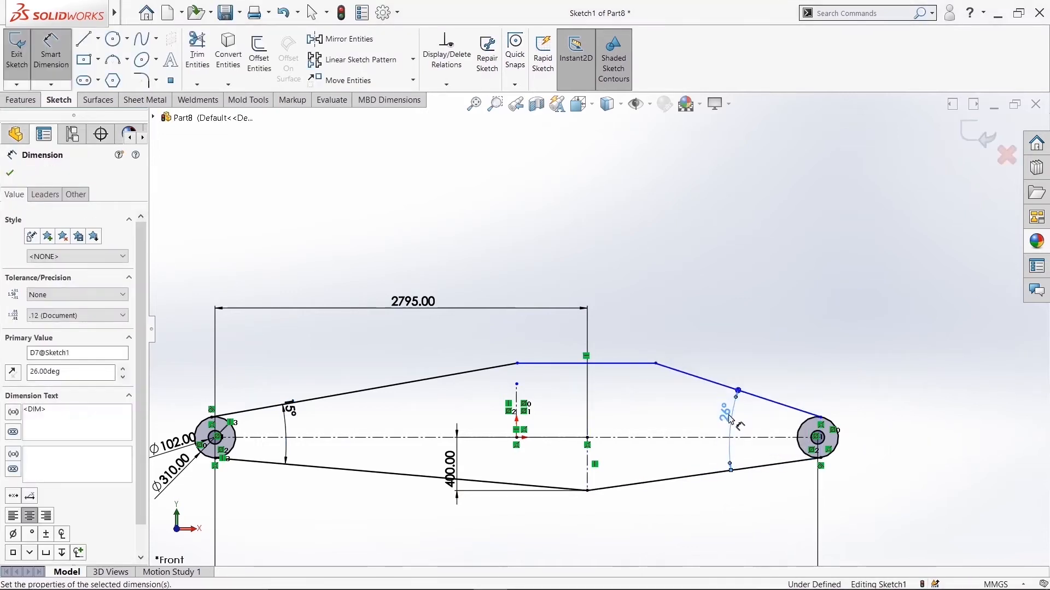
left_click(10, 172)
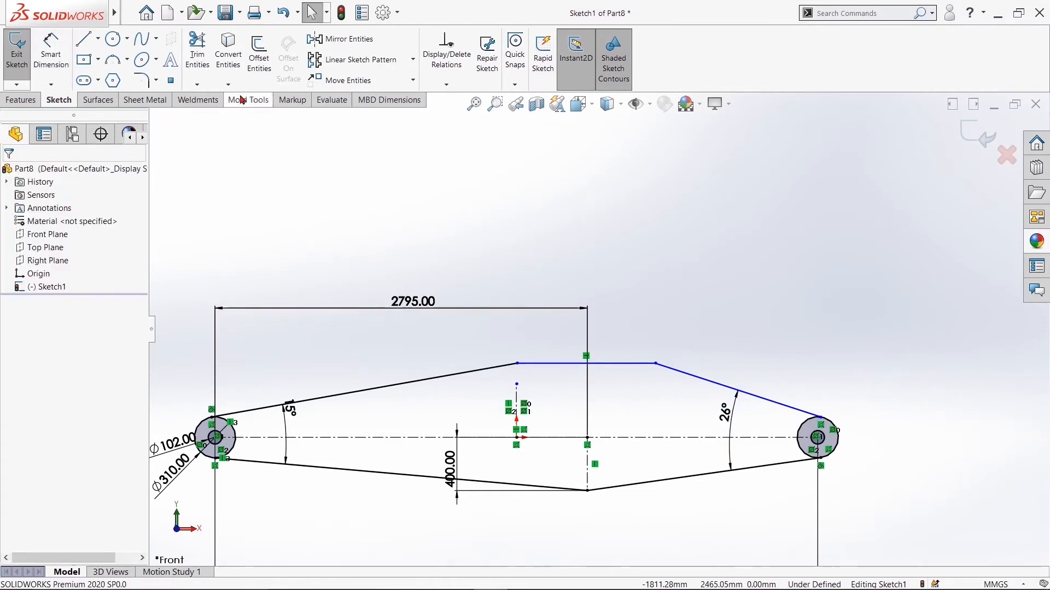
- Sketch a raised outline over the upper horizontal line: a sloped line about 430 mm, a horizontal line, and a sloped line about 486 mm back down
left_click(80, 43)
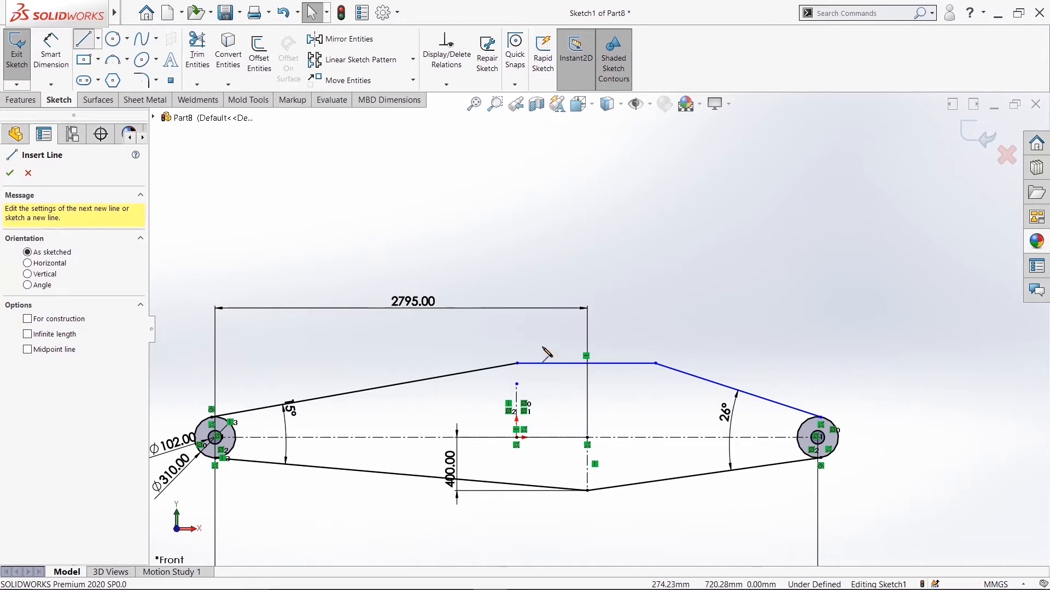
left_click(517, 363)
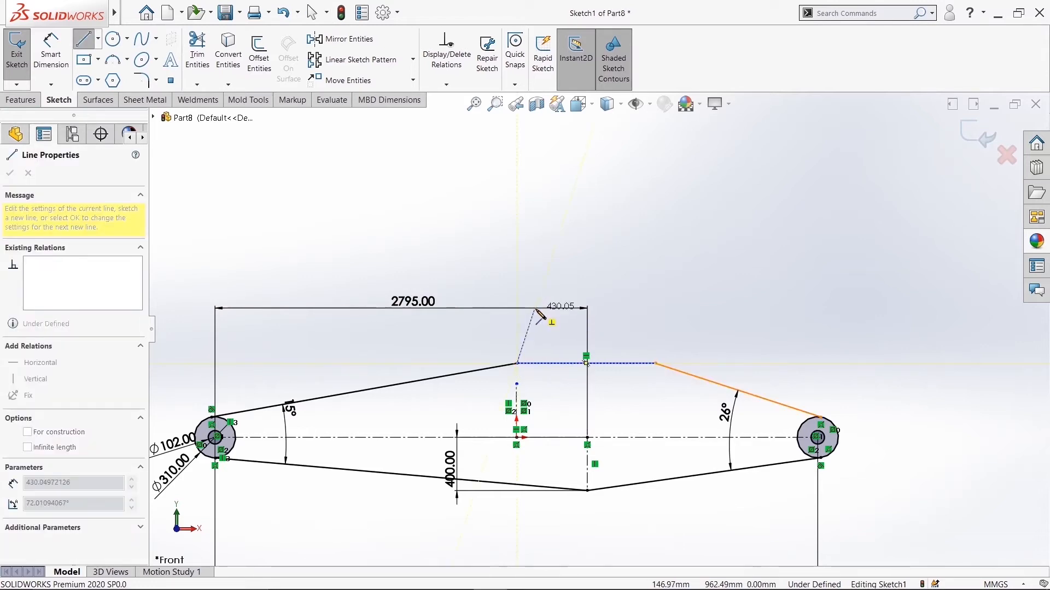
left_click(533, 311)
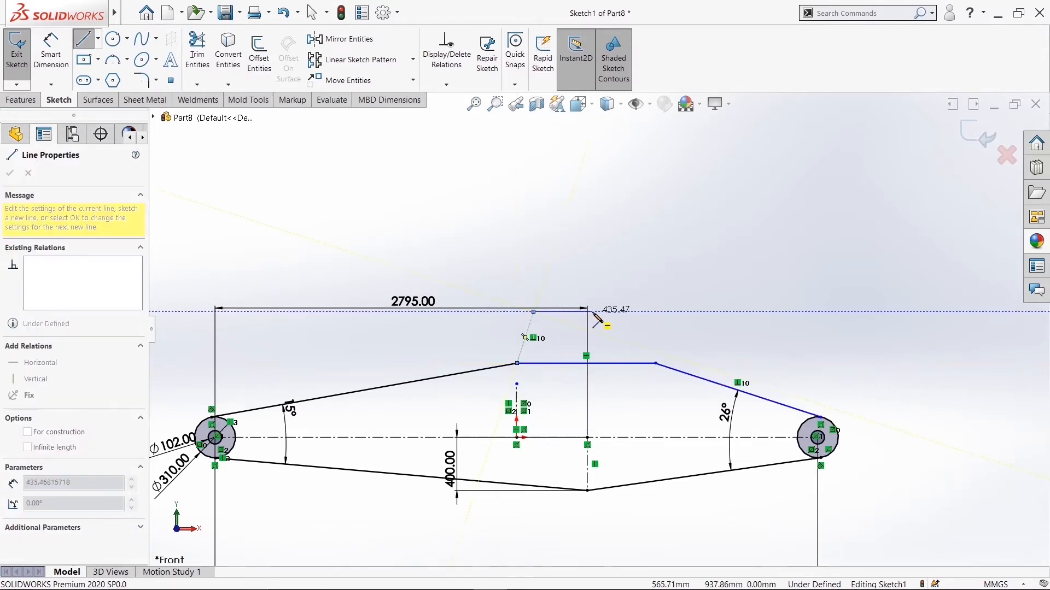
left_click(617, 311)
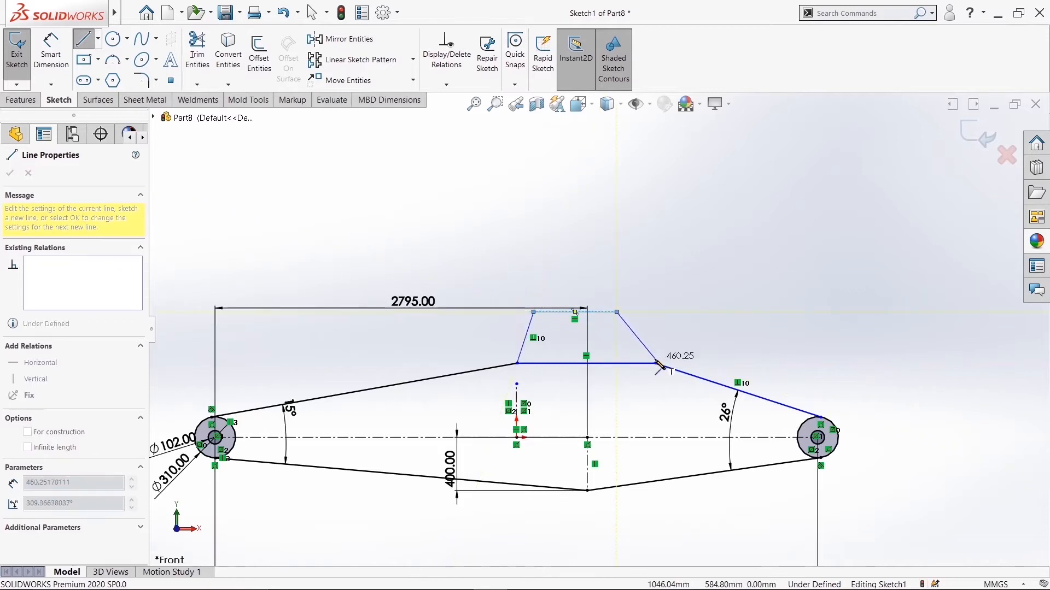
left_click(655, 363)
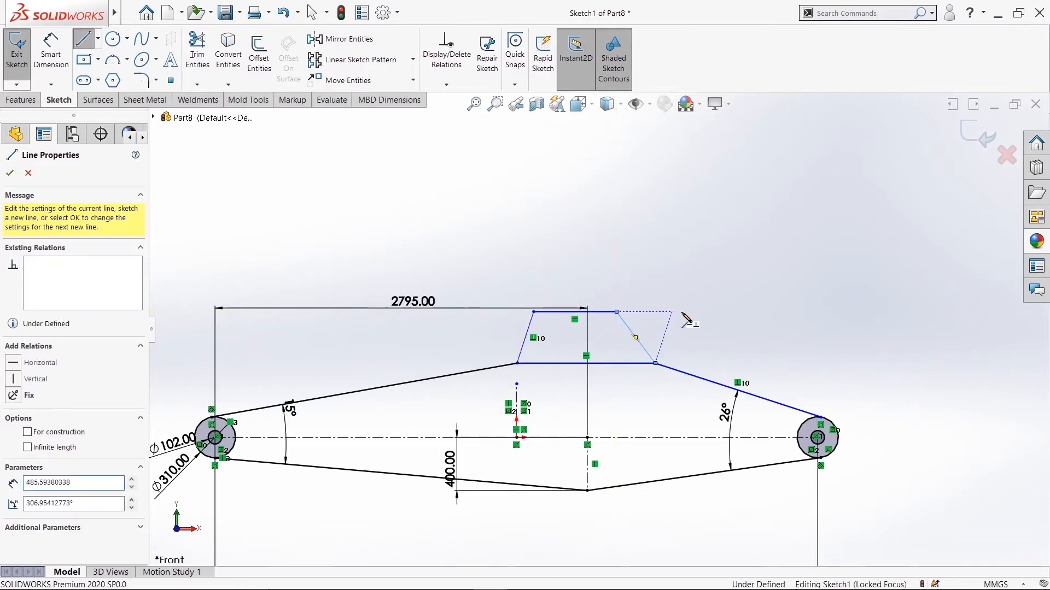
key("Escape")
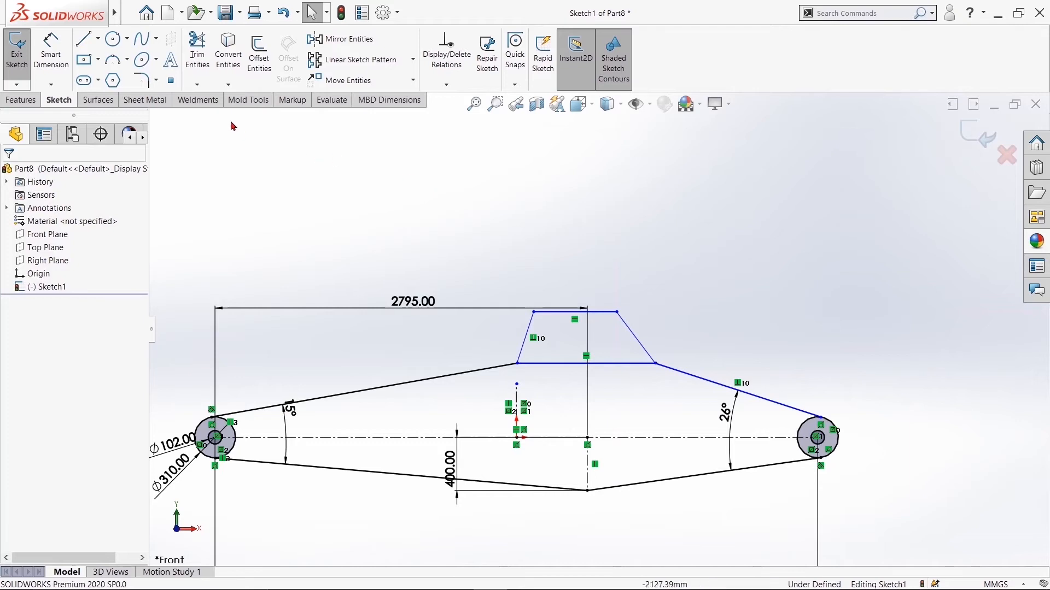
- Fillet both top corners of the raised outline with a 200 mm radius
left_click(143, 81)
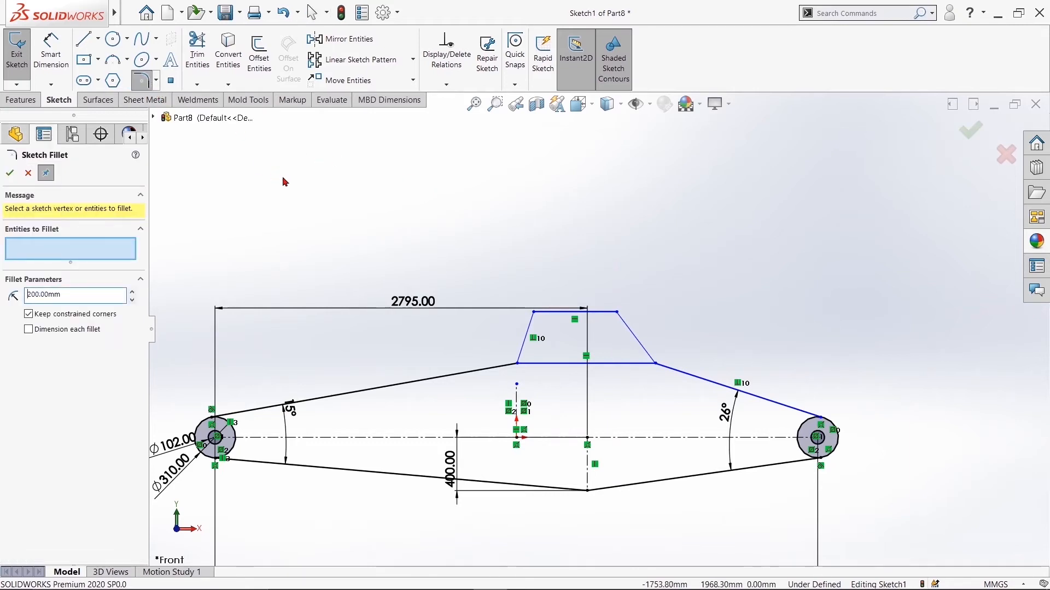
left_click(534, 313)
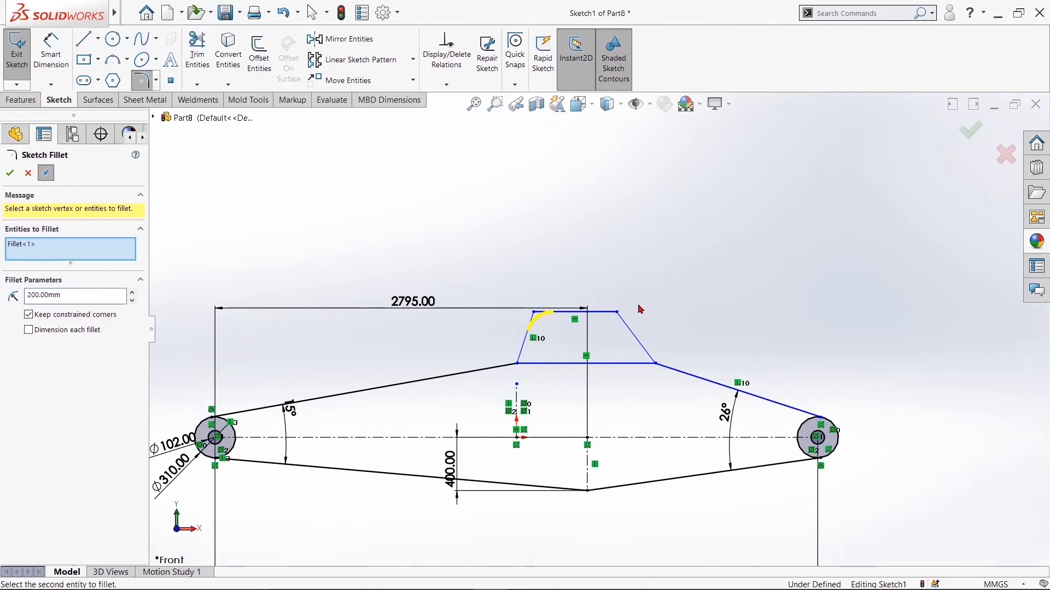
left_click(617, 312)
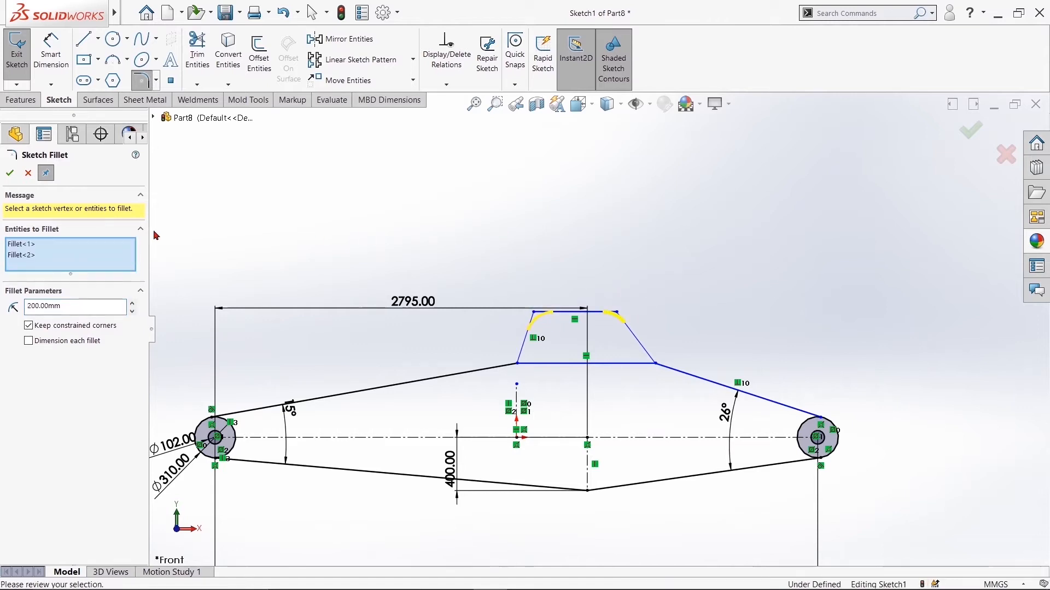
left_click(10, 173)
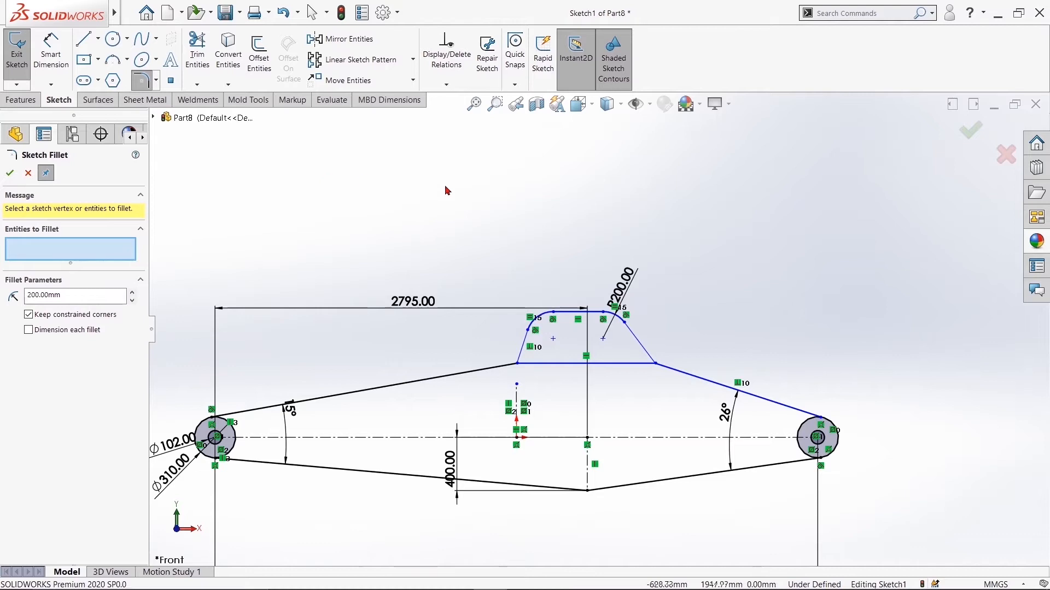
- Try to dimension the angle between the raised outline's left sloped line and the horizontal line beneath it
left_click(52, 55)
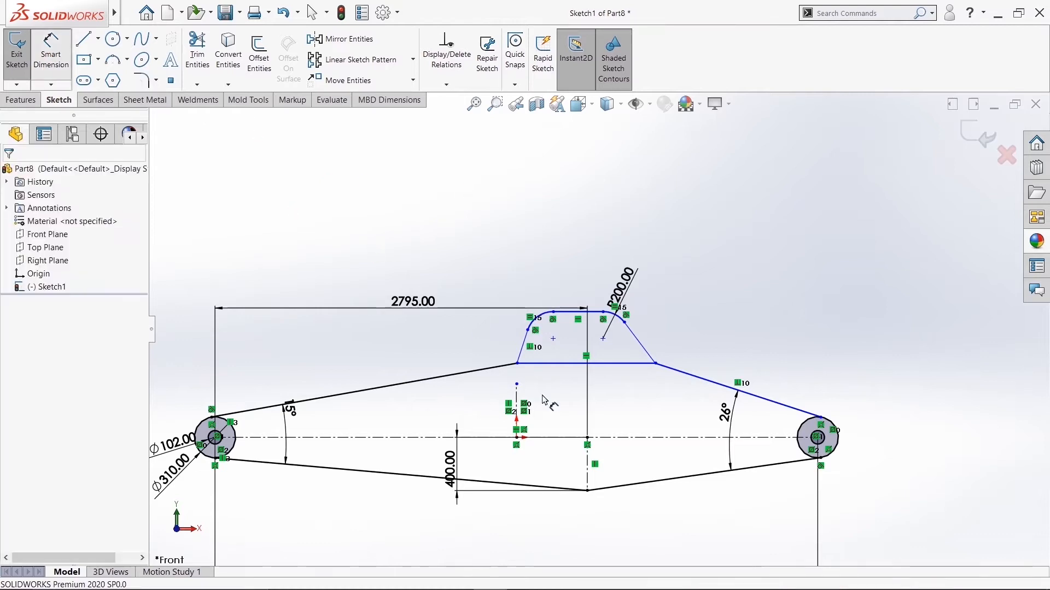
left_click(528, 362)
left_click(522, 345)
left_click(547, 350)
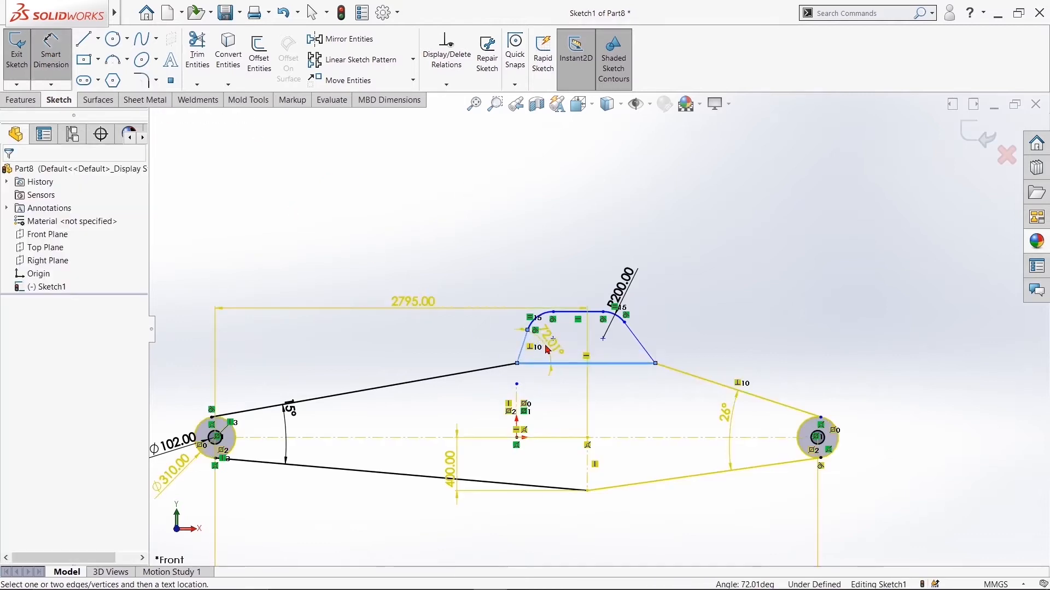
left_click(611, 338)
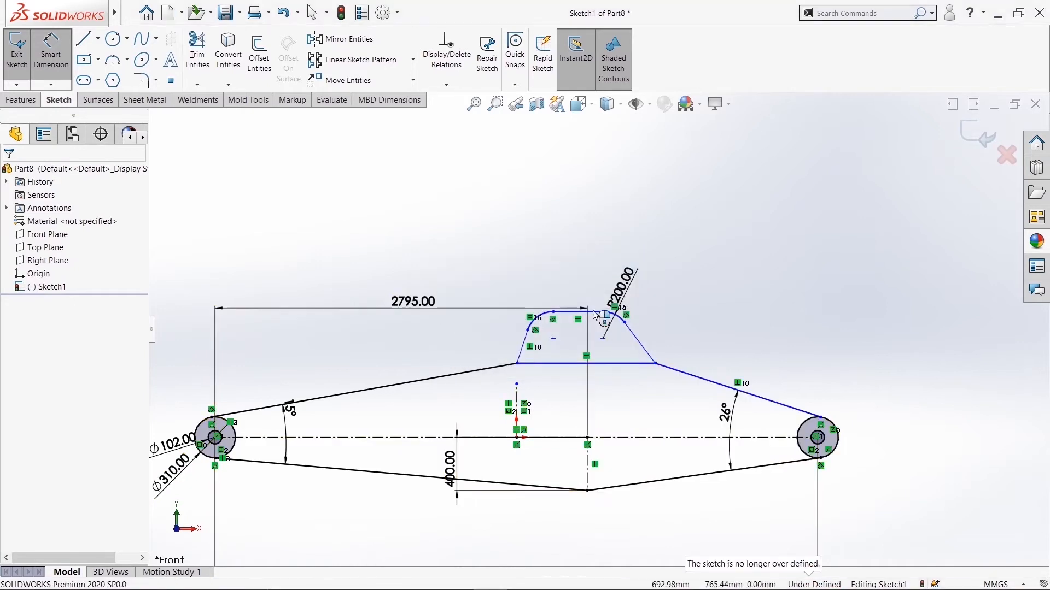
right_click(539, 227)
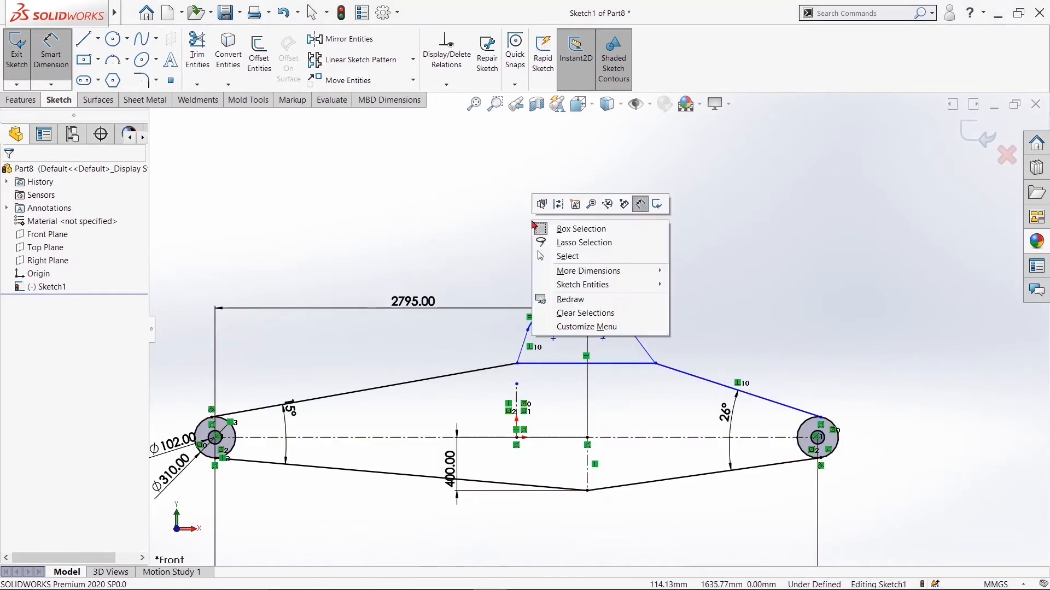
left_click(568, 257)
- Convert the horizontal line at the base of the raised outline to construction geometry
left_click(541, 364)
right_click(542, 363)
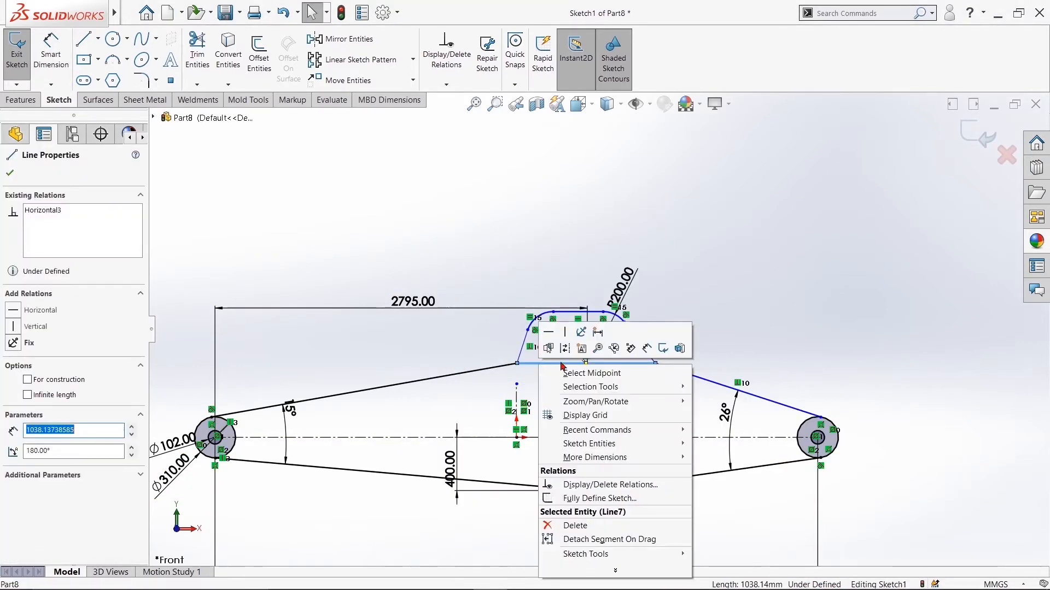
left_click(547, 305)
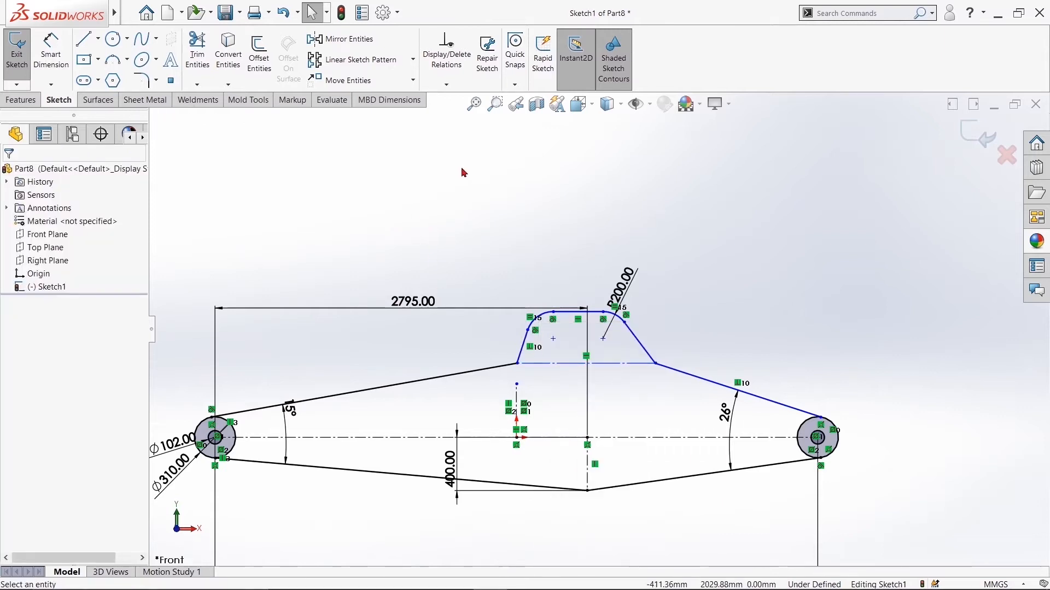
- Dimension the angle between the raised outline's right sloped line and its horizontal construction line as 45 degrees
left_click(50, 52)
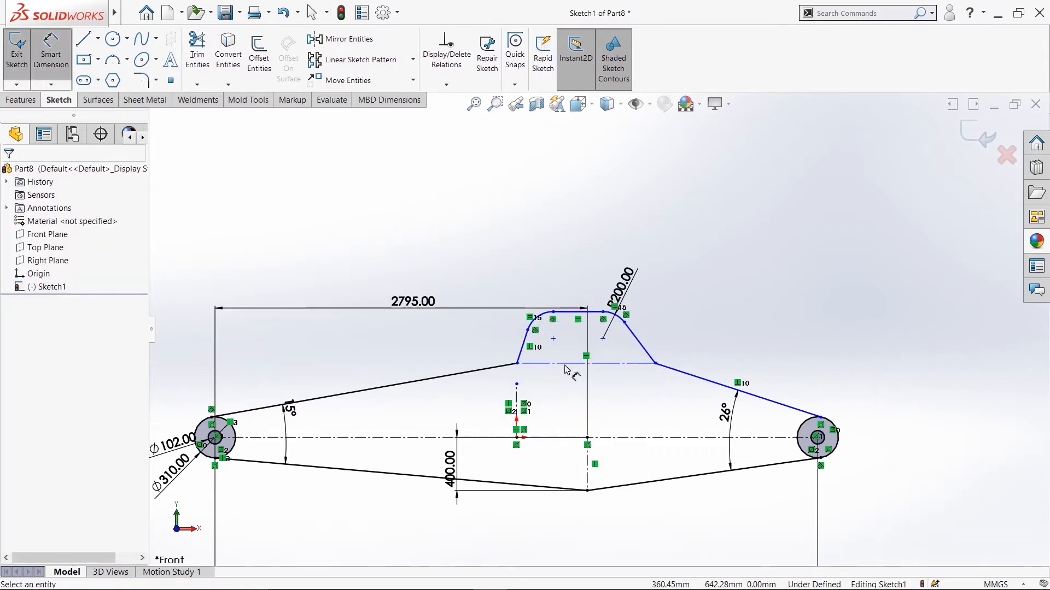
left_click(628, 363)
left_click(637, 342)
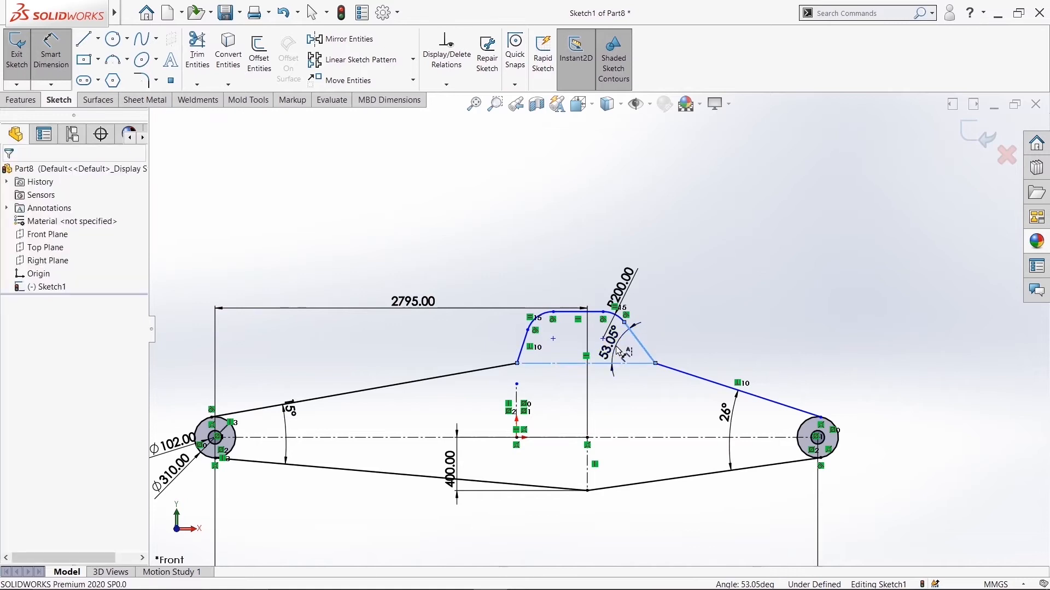
left_click(615, 345)
type("4")
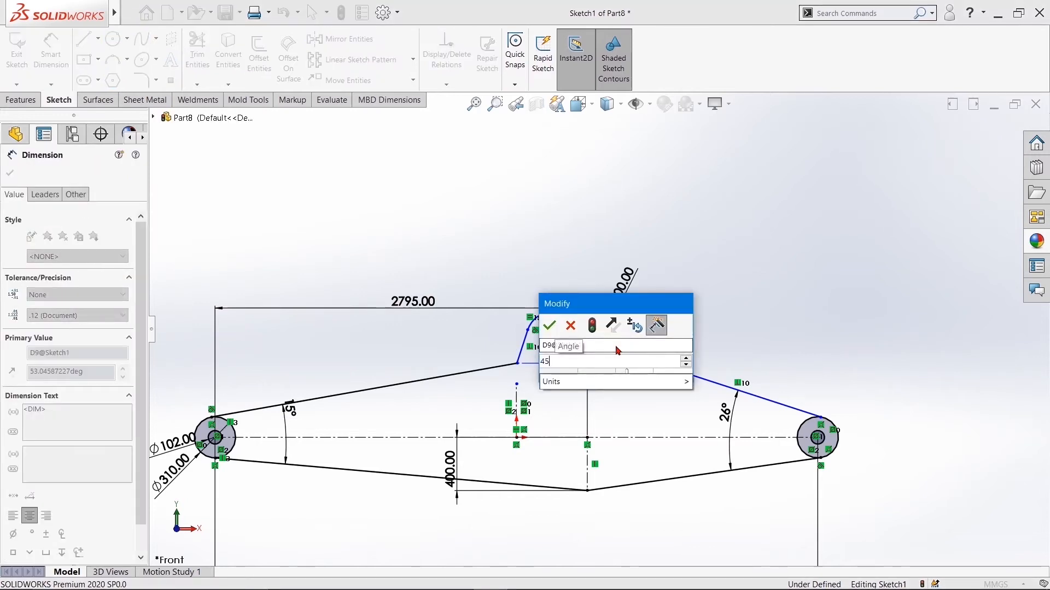
type("5")
key("Return")
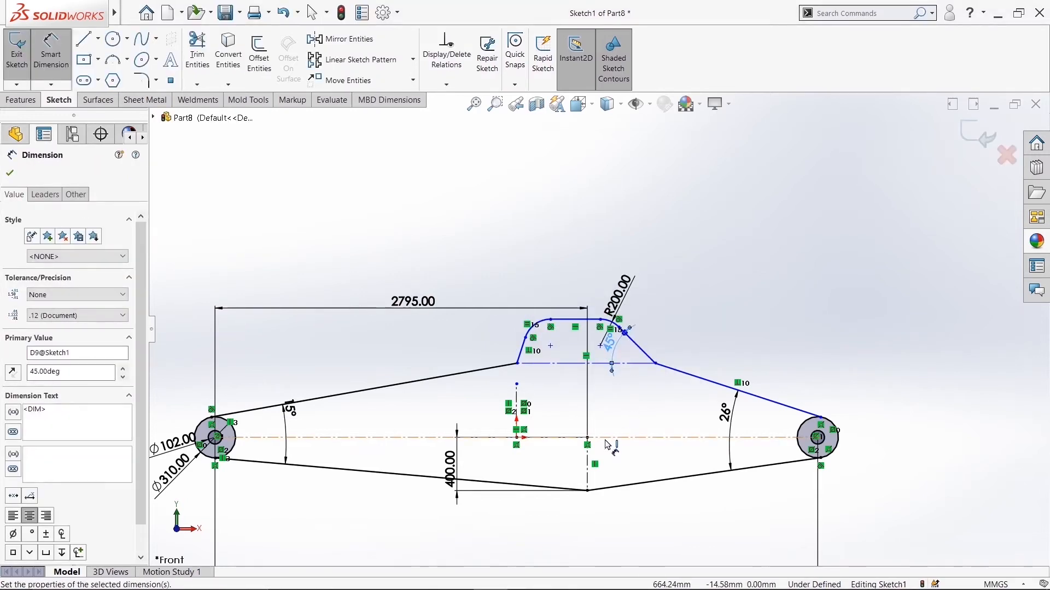
- Dimension the height from the long horizontal centerline to the raised outline's top line as 875 mm
left_click(607, 439)
left_click(577, 319)
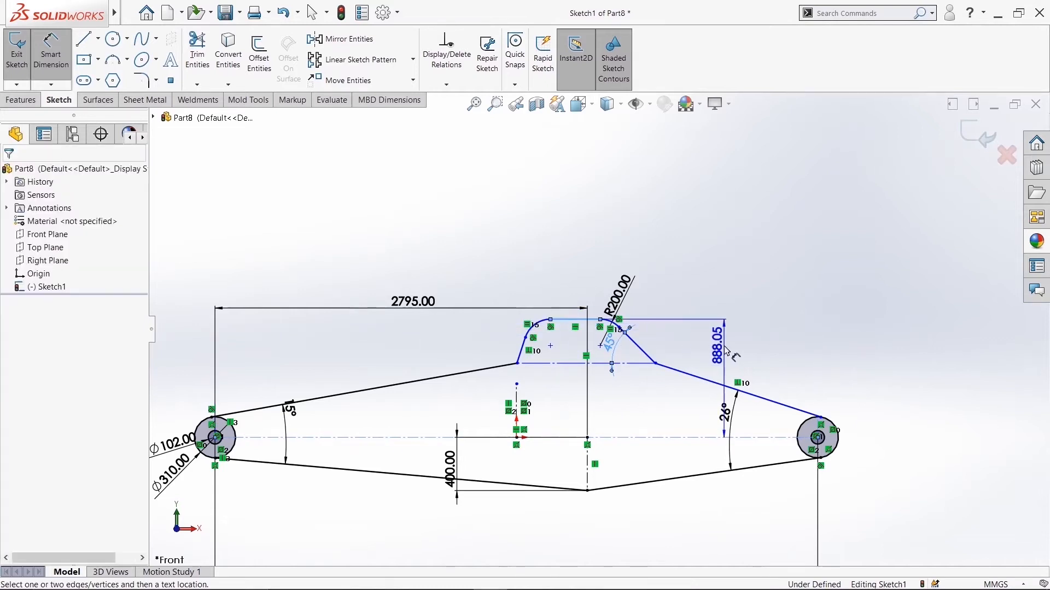
left_click(727, 351)
type("875")
key("Return")
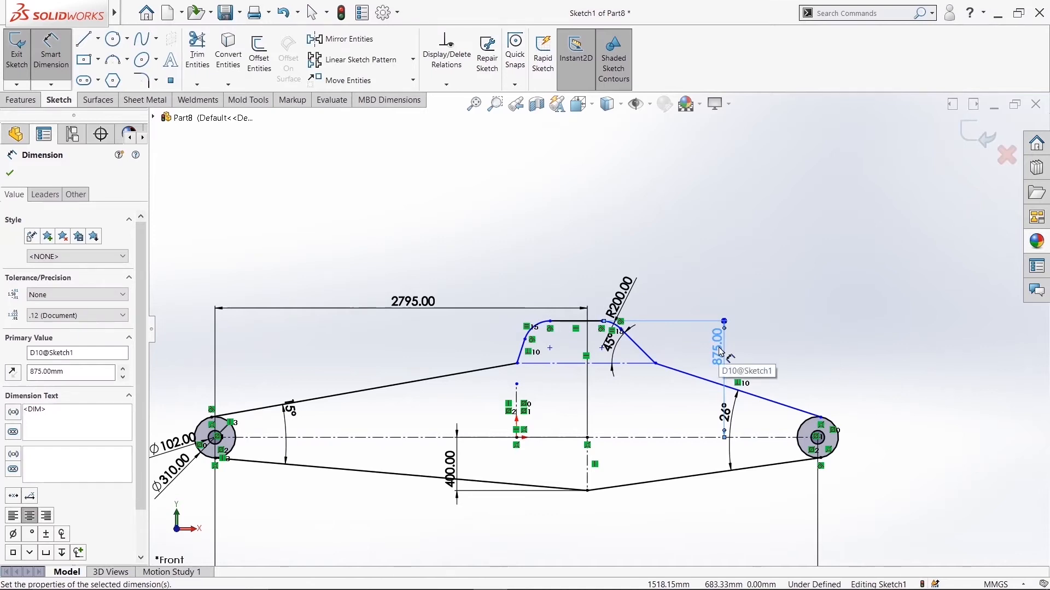
- Try to dimension the angle between the raised outline's left sloped line and the horizontal construction line
left_click(530, 363)
left_click(521, 353)
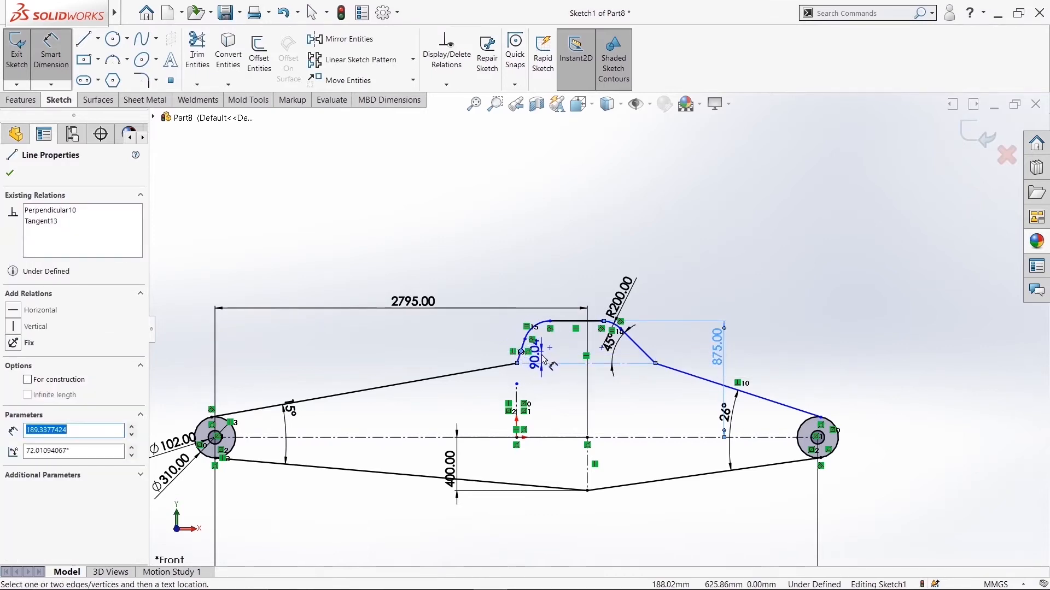
key("Escape")
scroll(536, 358, "down", 8)
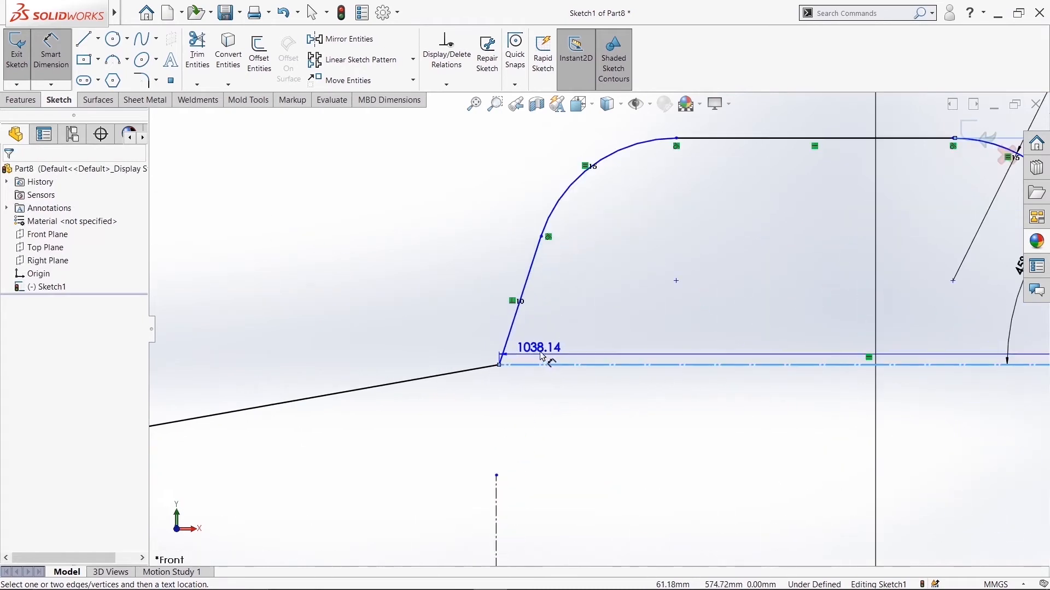
left_click(531, 276)
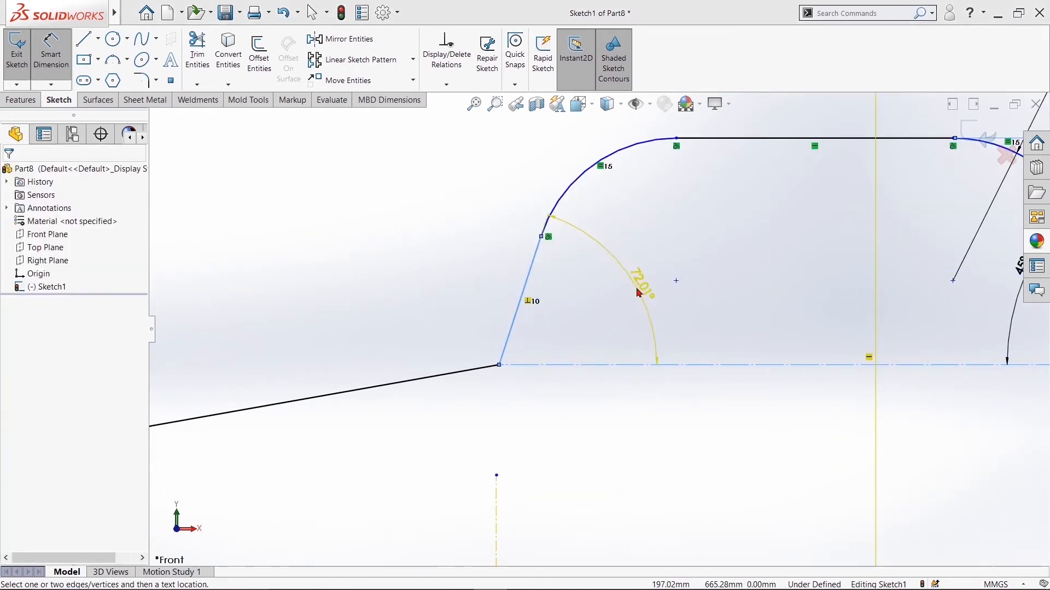
left_click(639, 294)
left_click(611, 339)
scroll(614, 335, "up", 5)
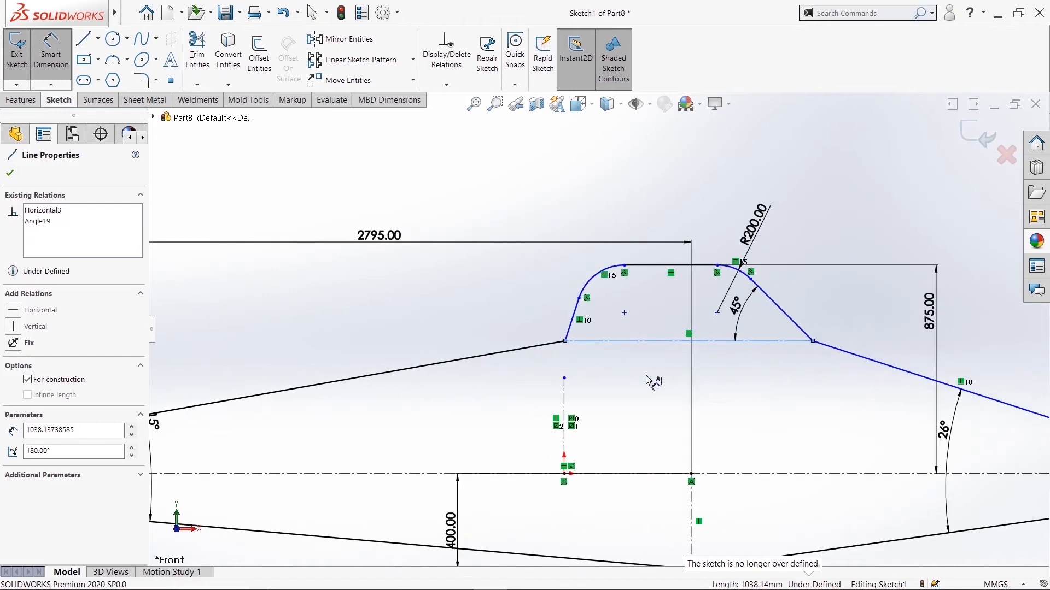
scroll(654, 381, "up", 4)
right_click(742, 226)
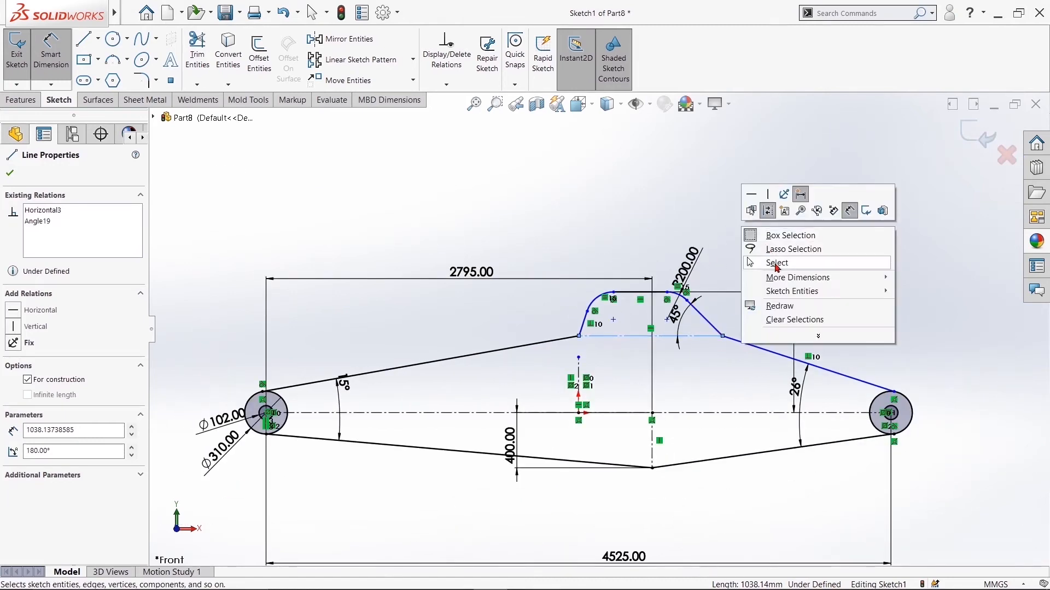
left_click(739, 227)
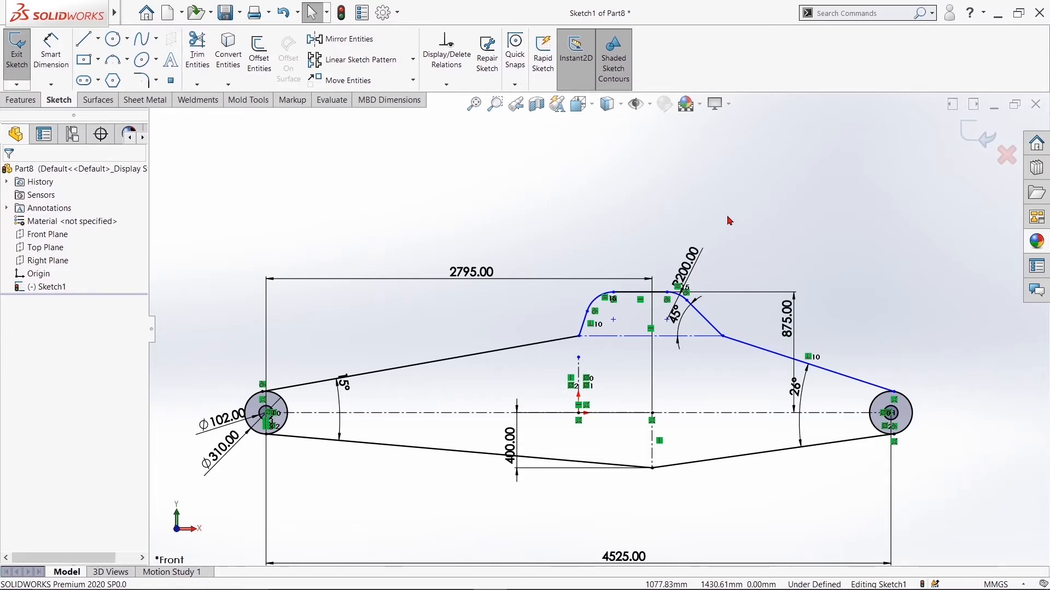
- Trim away the raised outline's left sloped line and its left corner arc
scroll(716, 265, "down", 5)
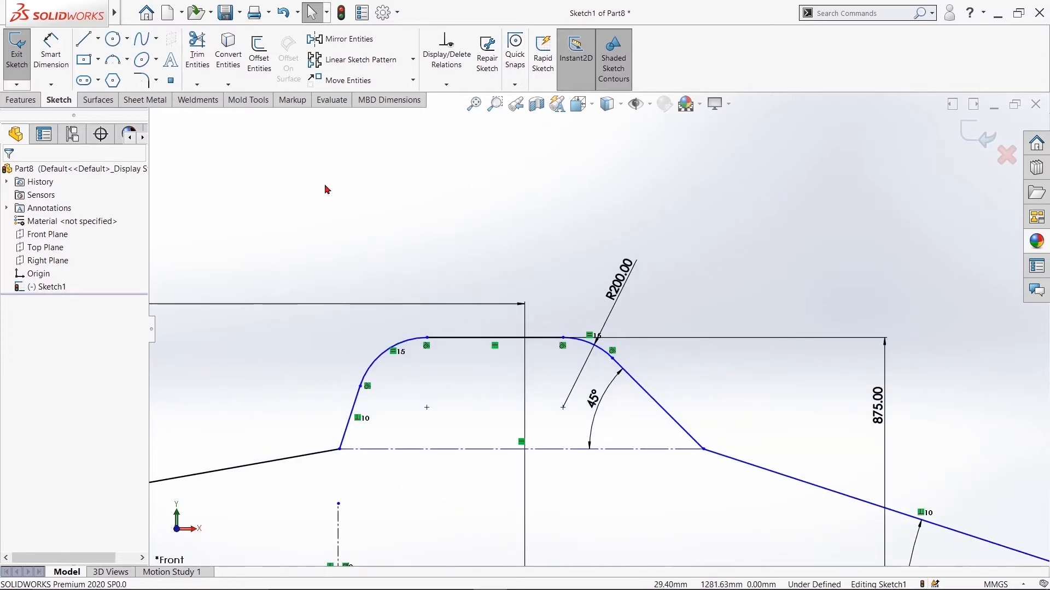
left_click(198, 52)
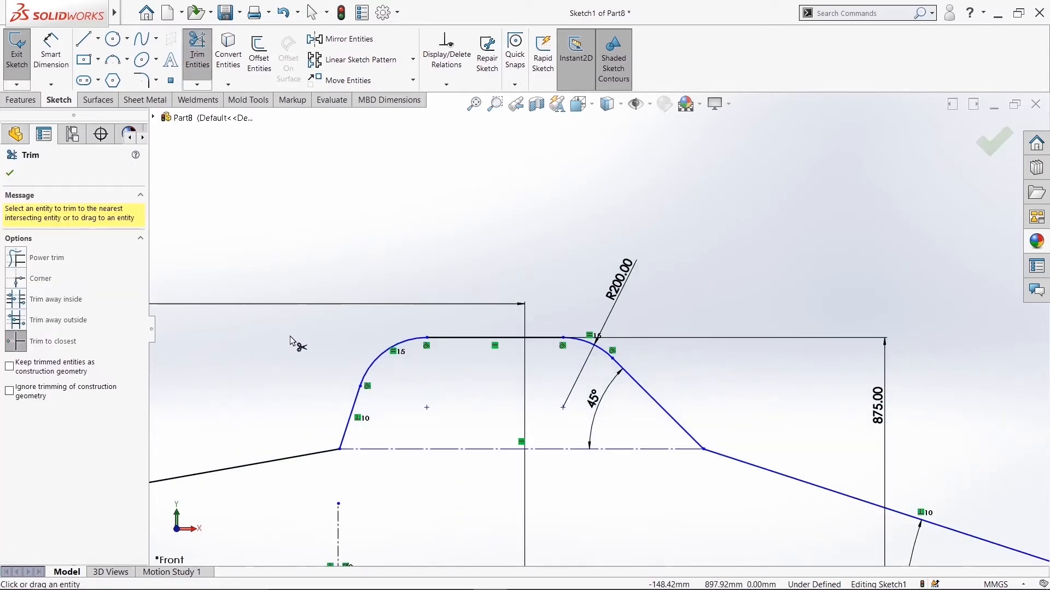
left_click(356, 405)
left_click(371, 374)
right_click(343, 229)
left_click(350, 265)
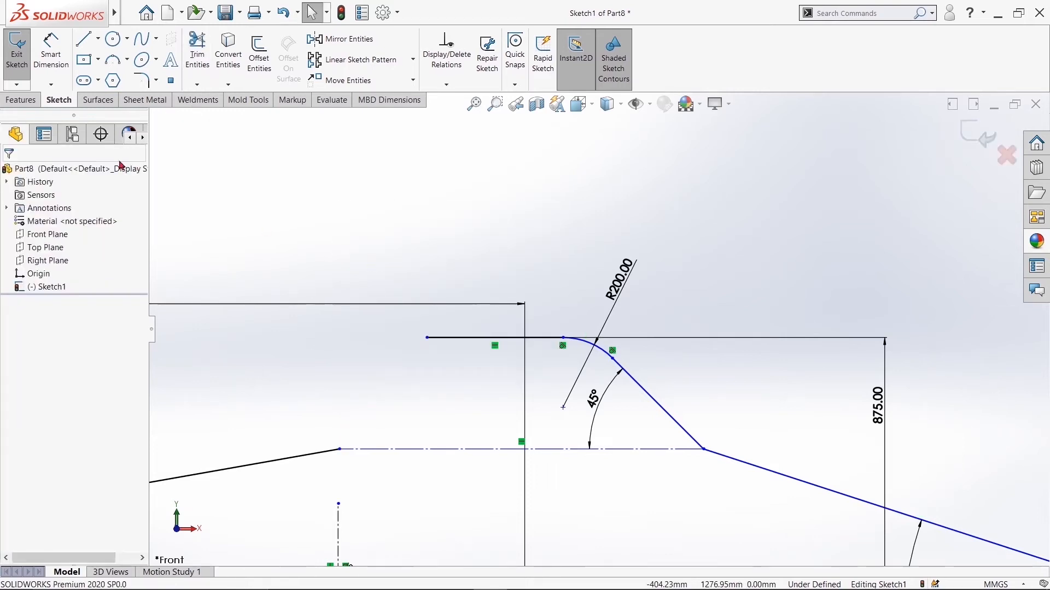
- Sketch a straight line from the left end of the raised outline's base line to the left end of its top line
left_click(82, 45)
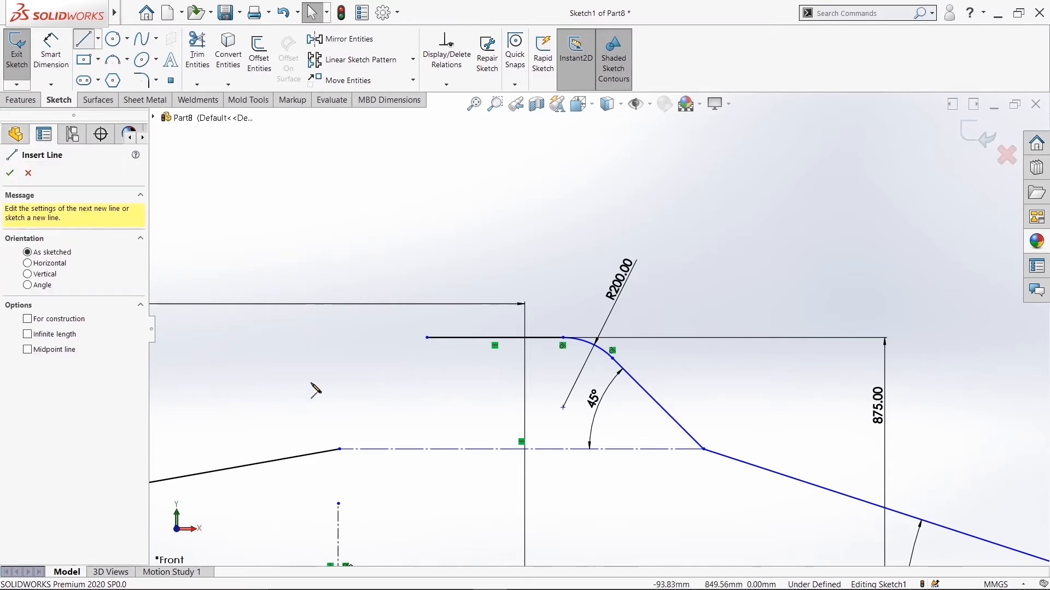
left_click(339, 449)
left_click(426, 338)
right_click(427, 339)
left_click(445, 350)
- Dimension the angle between the raised outline's new left sloped line and the horizontal construction line as 45 degrees
left_click(50, 52)
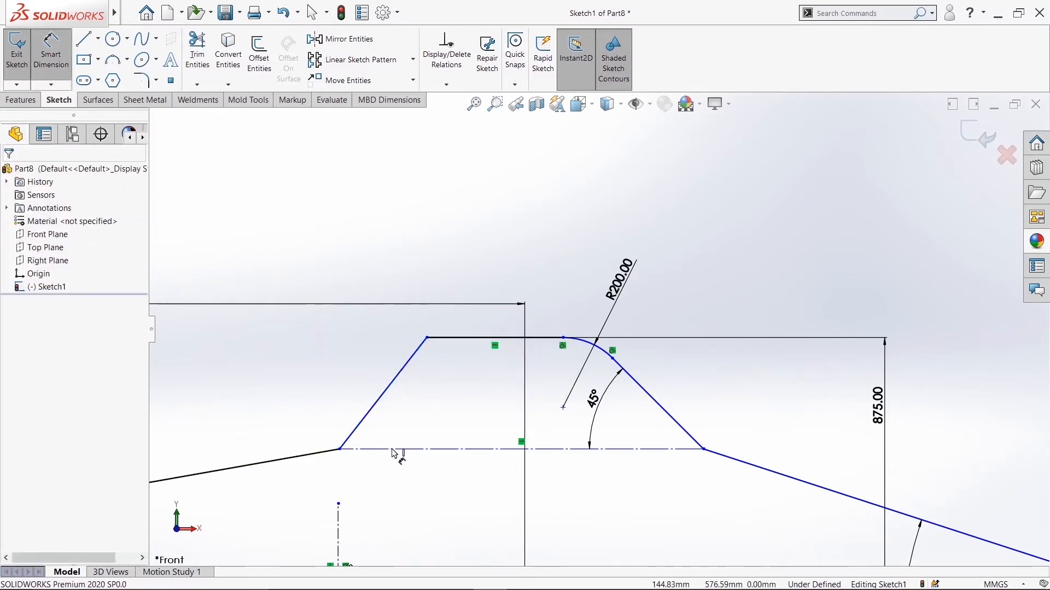
left_click(393, 449)
left_click(377, 400)
left_click(427, 416)
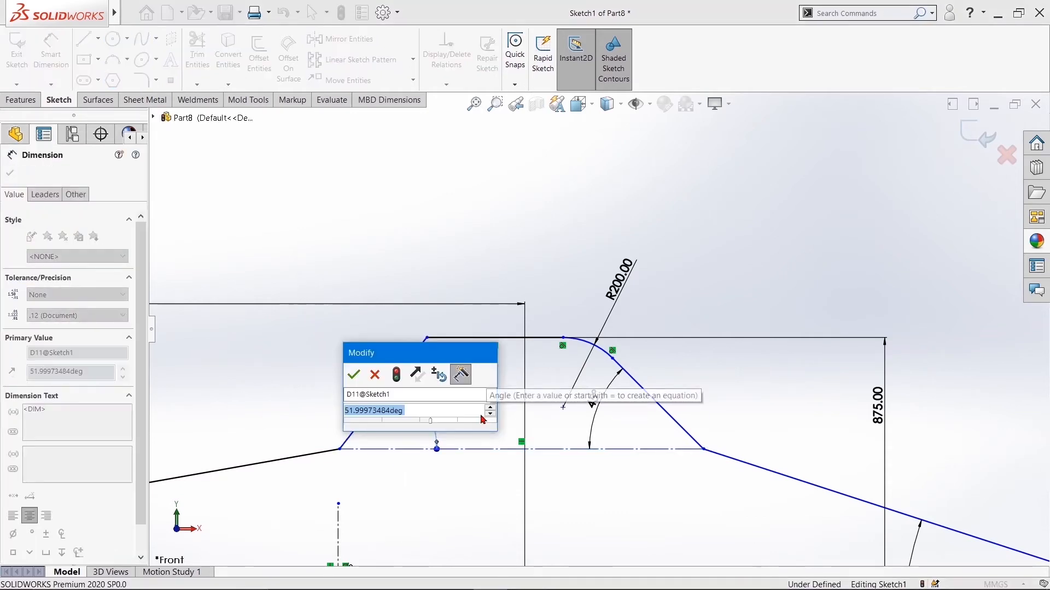
type("45")
key("Return")
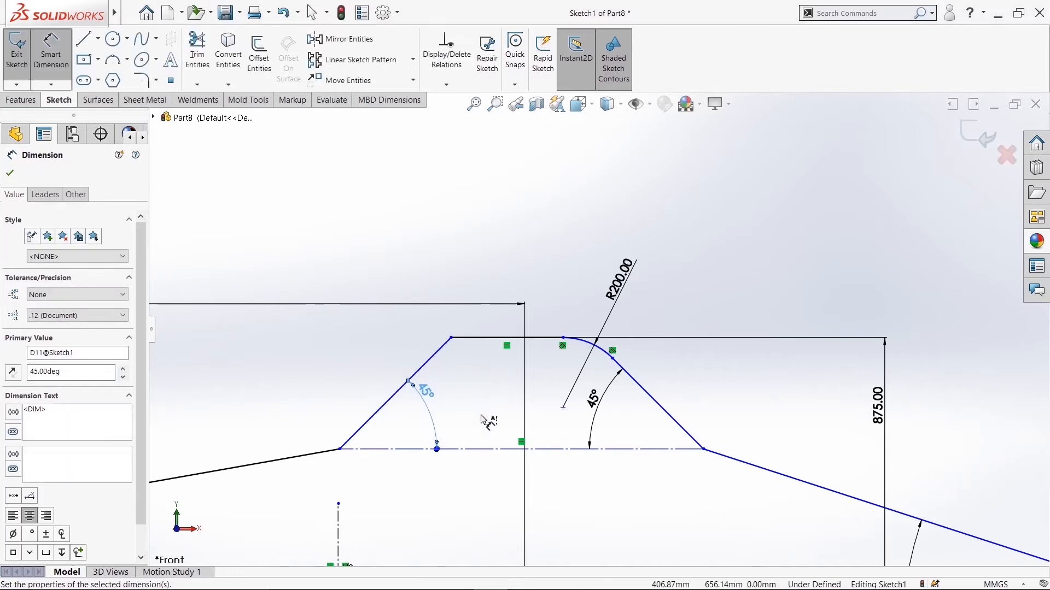
left_click(9, 175)
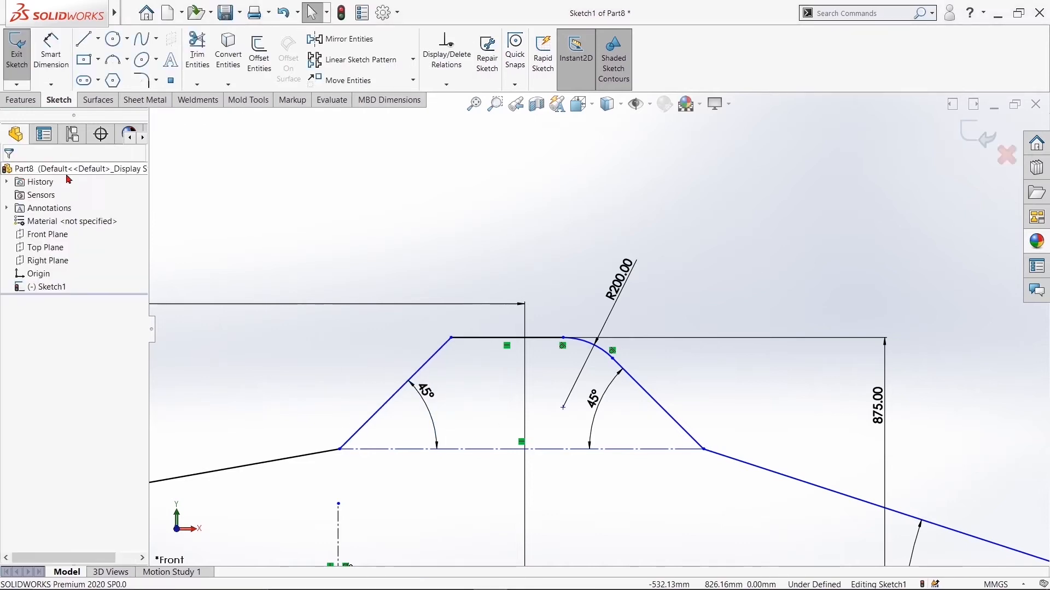
- Fillet the raised outline's upper left corner with a 200 mm radius
left_click(142, 81)
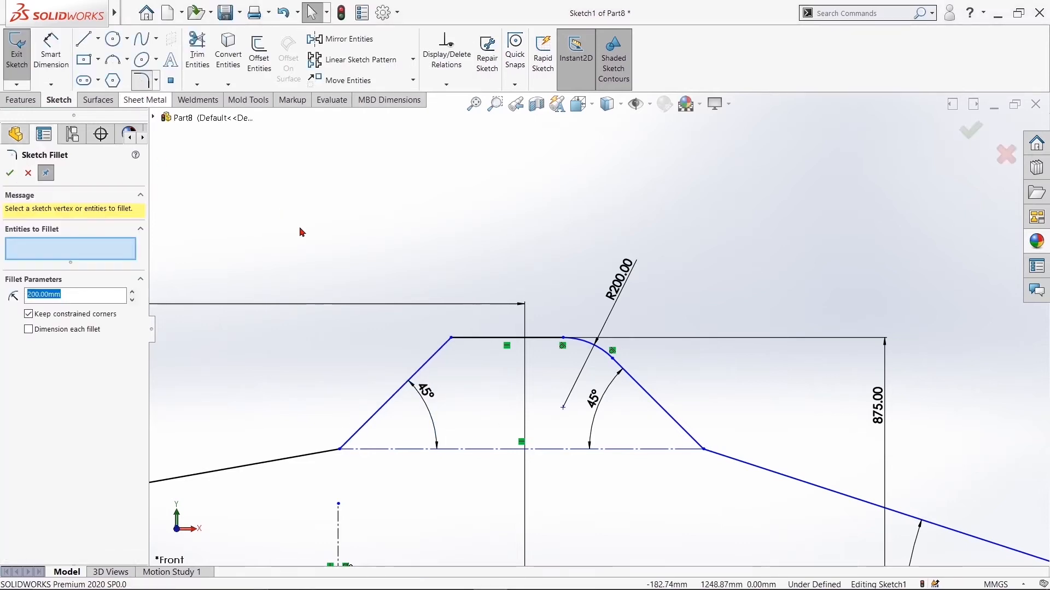
left_click(451, 337)
left_click(10, 174)
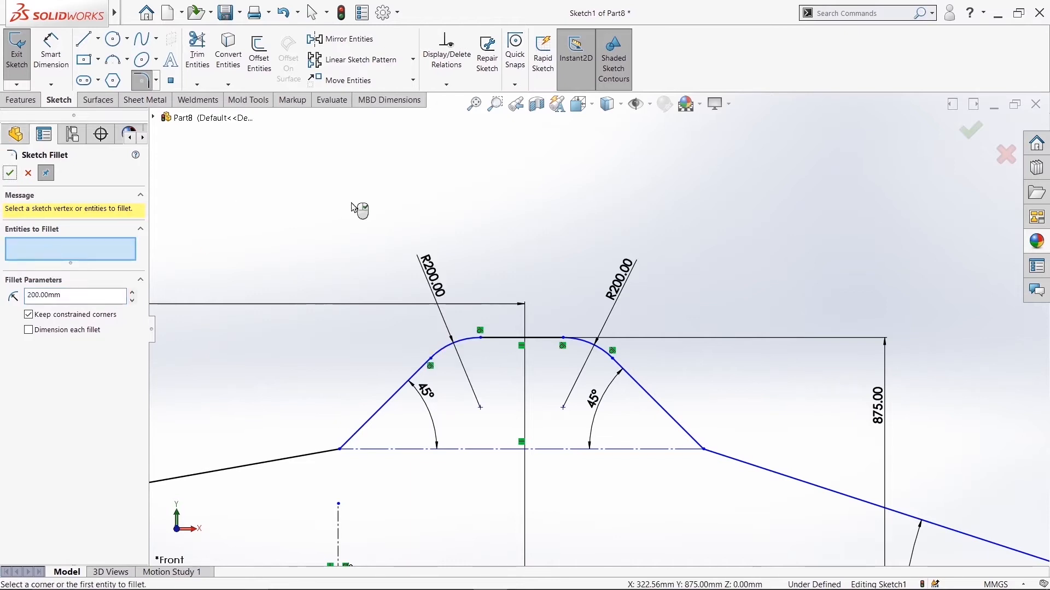
key("f")
left_click(9, 174)
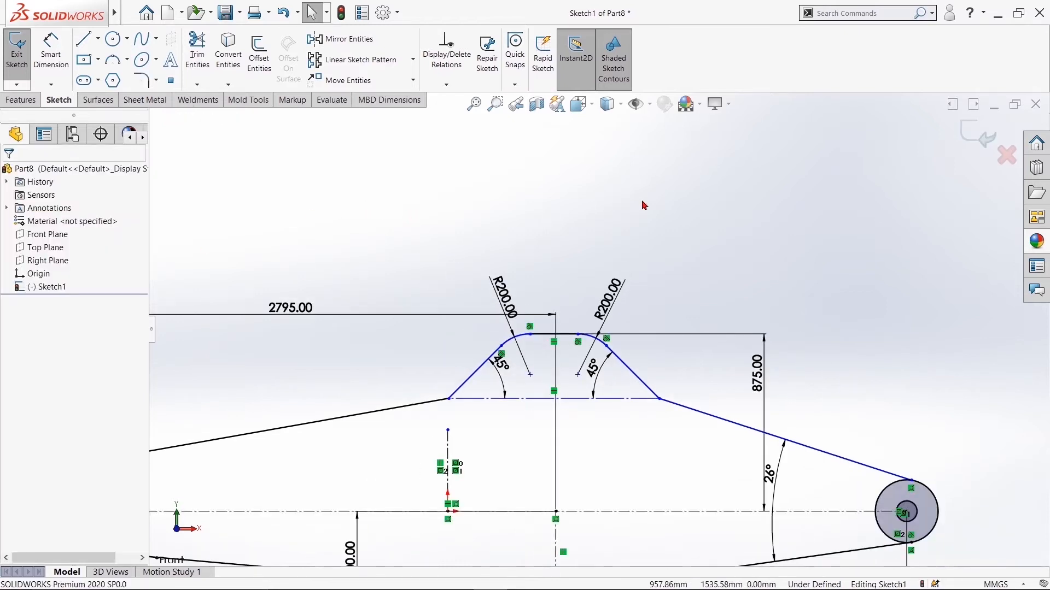
key("f")
scroll(722, 276, "down", 3)
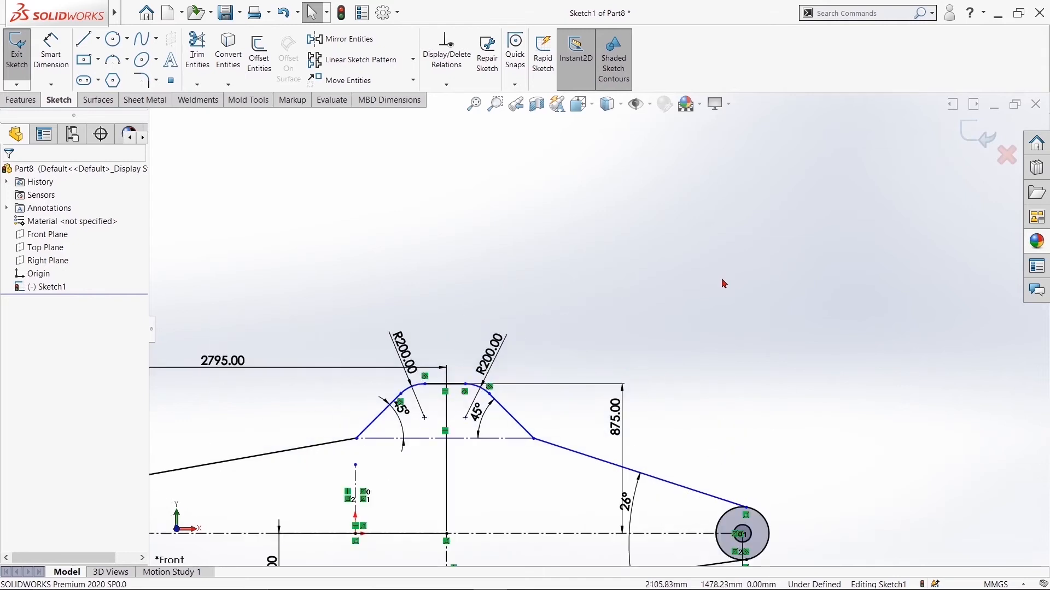
left_click(729, 426)
left_click(518, 238)
scroll(461, 267, "down", 1)
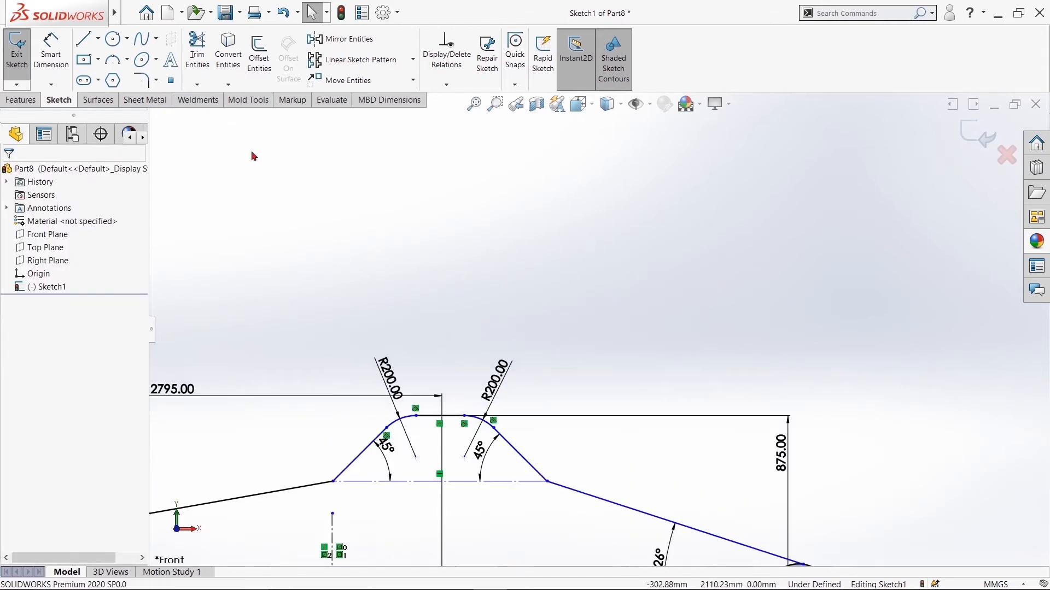
left_click(113, 39)
scroll(415, 492, "down", 5)
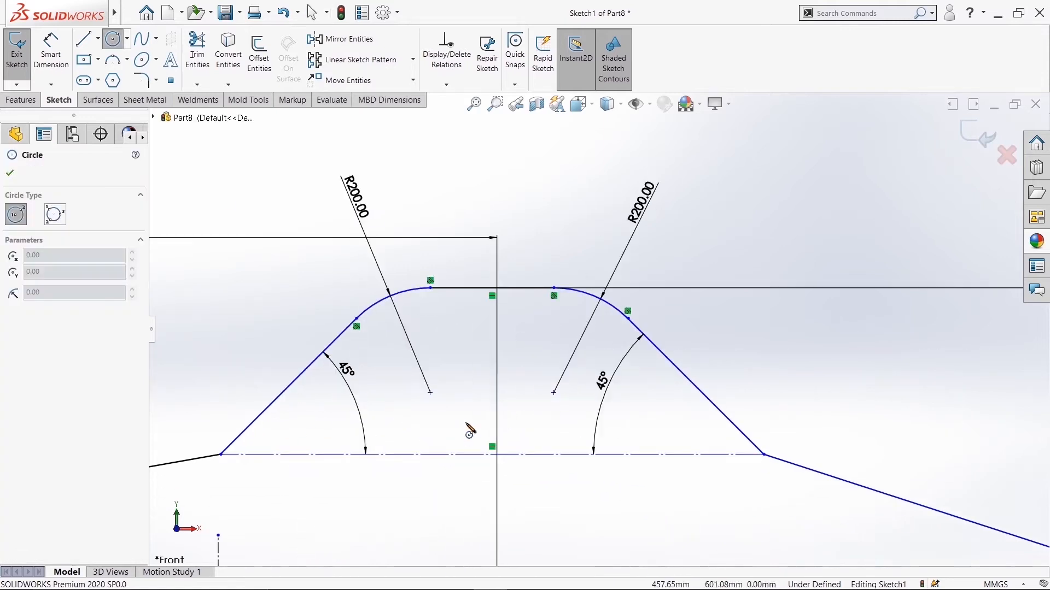
scroll(499, 442, "up", 6)
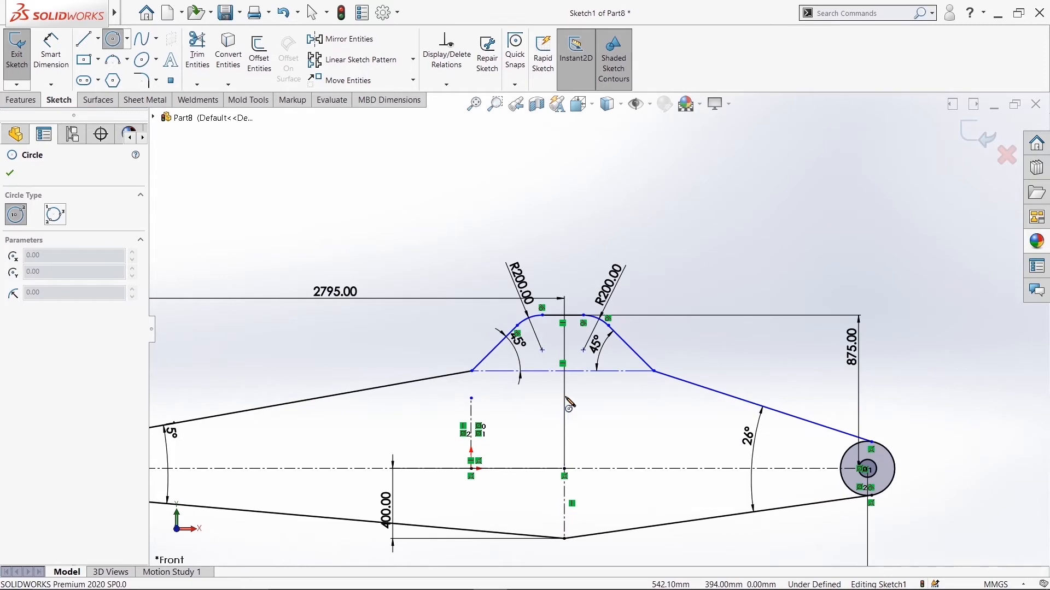
right_click(559, 246)
left_click(569, 253)
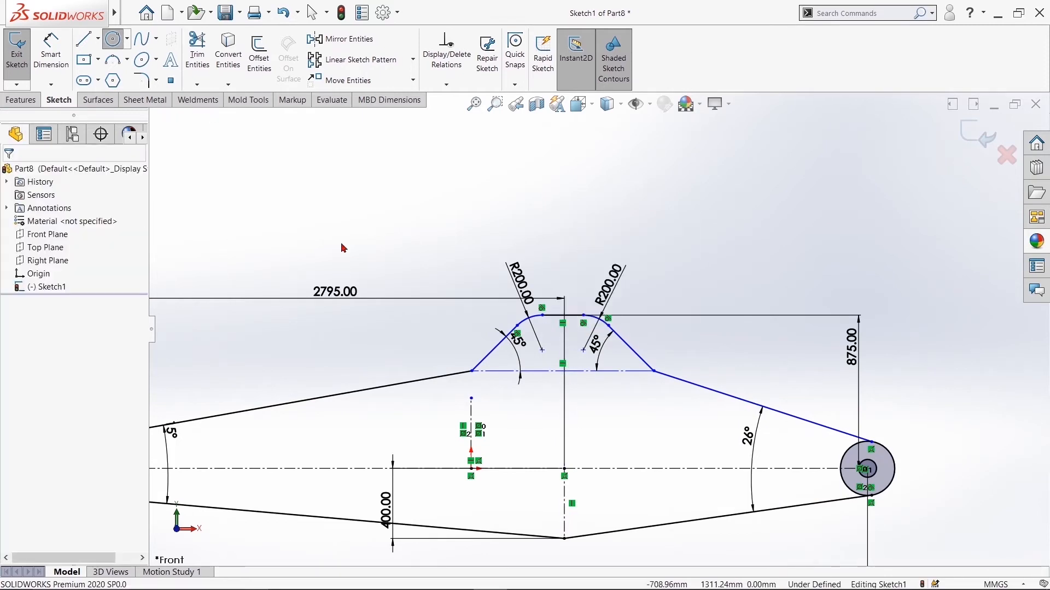
- Move the 2795 mm dimension below the long centerline and sketch a circle about 159 mm in diameter inside the raised outline
mouse_move(328, 296)
left_mouse_down()
mouse_move(337, 427)
mouse_move(329, 501)
left_mouse_up()
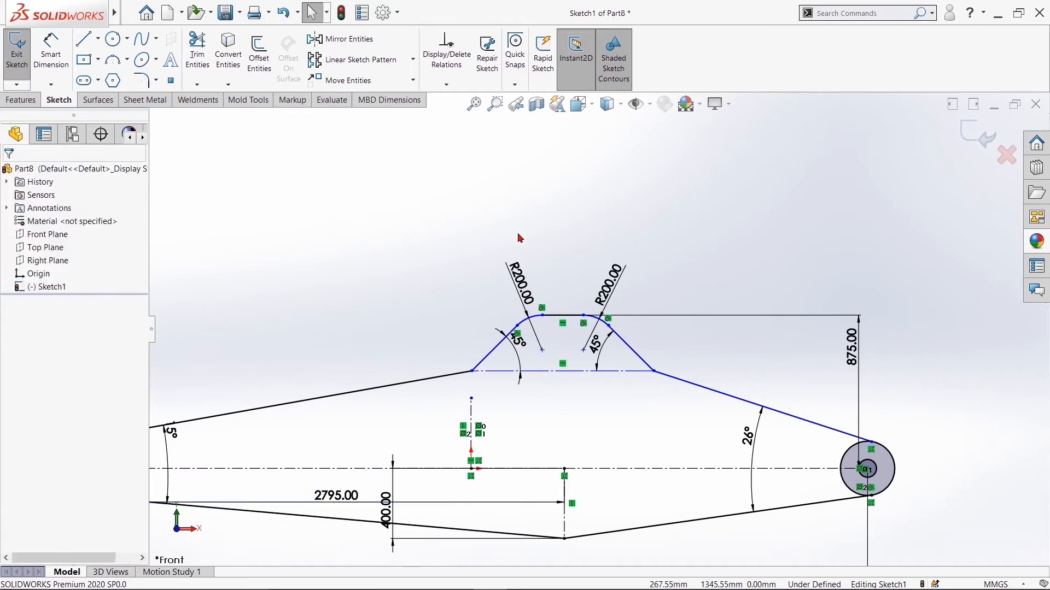
left_click(112, 39)
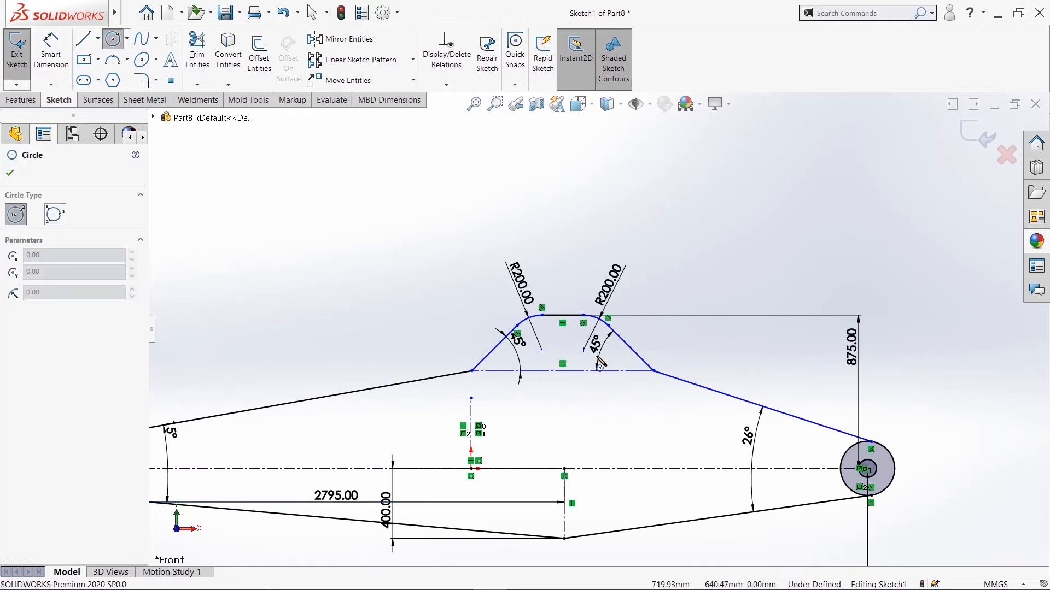
left_click(564, 357)
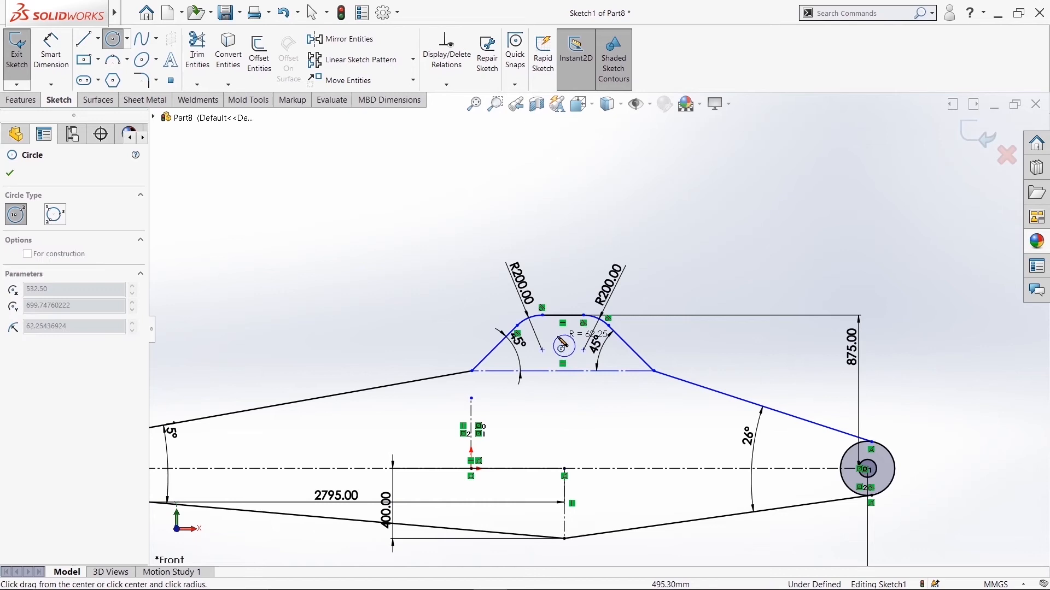
left_click(555, 334)
right_click(556, 333)
left_click(573, 345)
- Dimension the diameter of the circle inside the raised outline as 76 mm
left_click(51, 52)
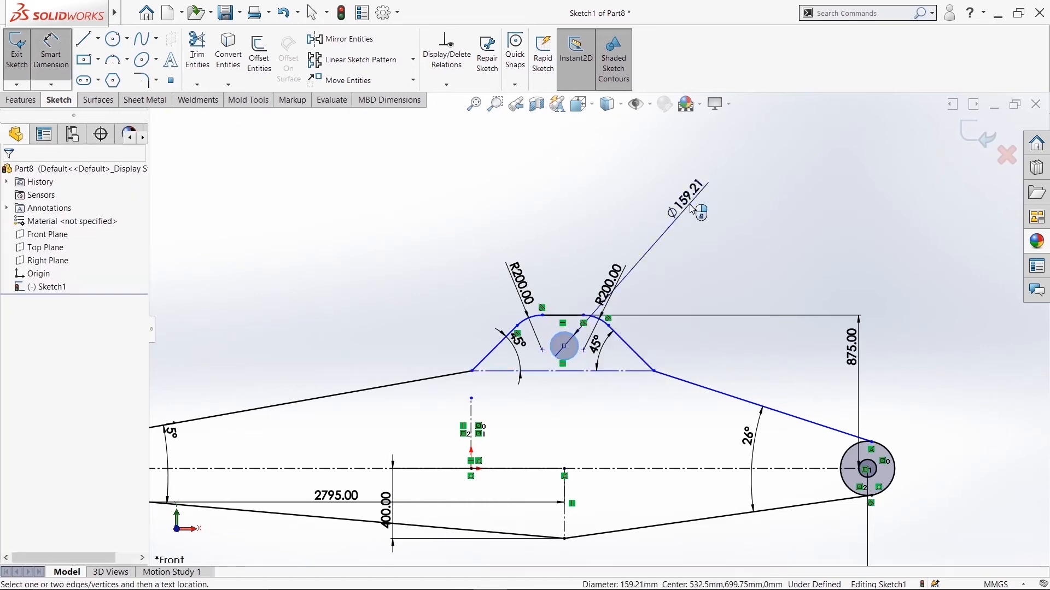
left_click(690, 205)
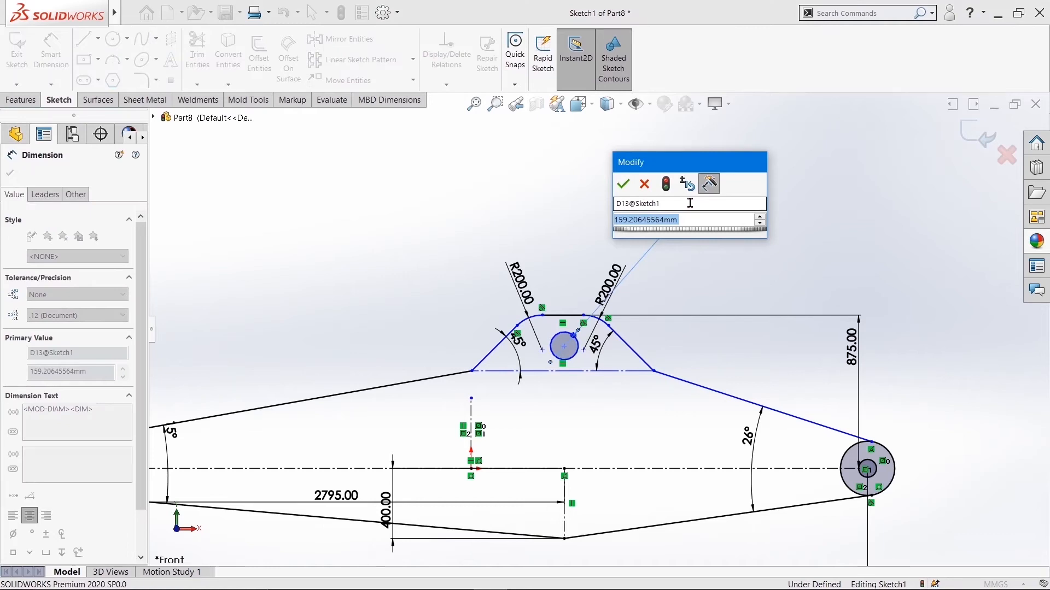
type("76")
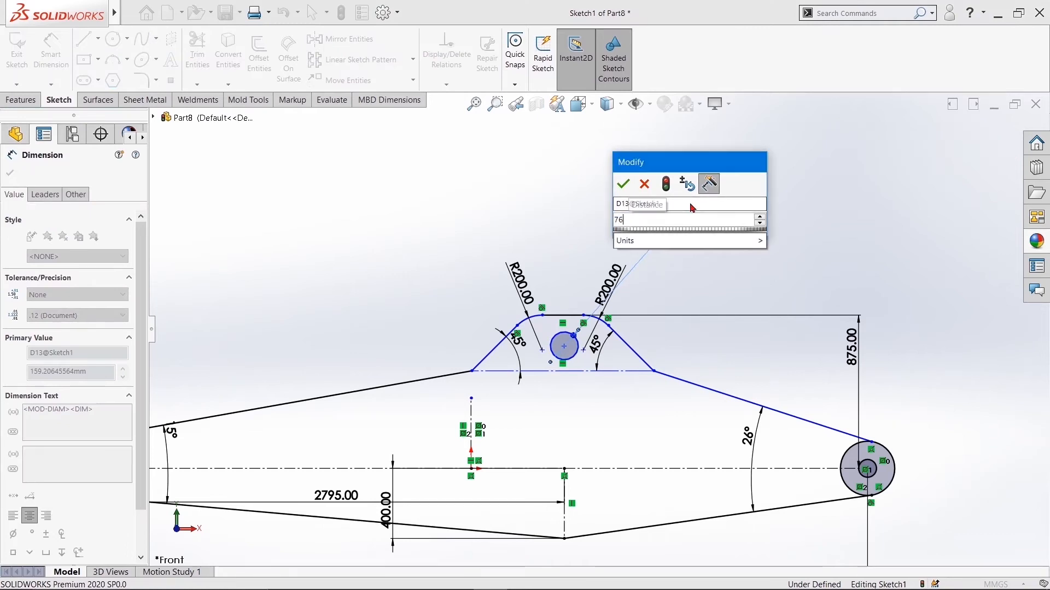
key("Return")
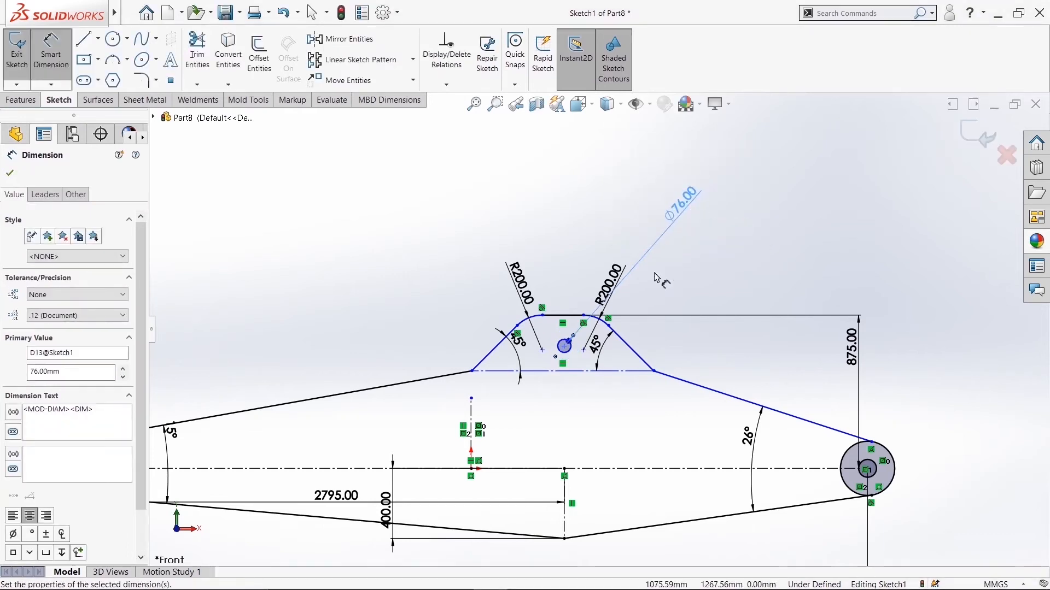
left_click(10, 173)
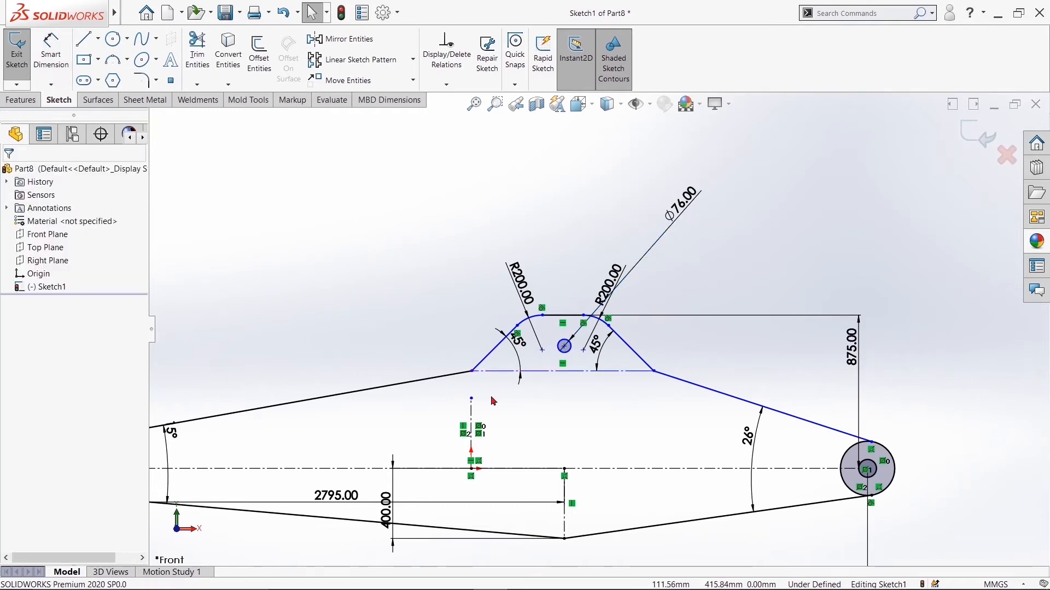
- Dimension the height from the raised outline's horizontal construction line to the center of its circle as 153 mm
left_click(572, 374)
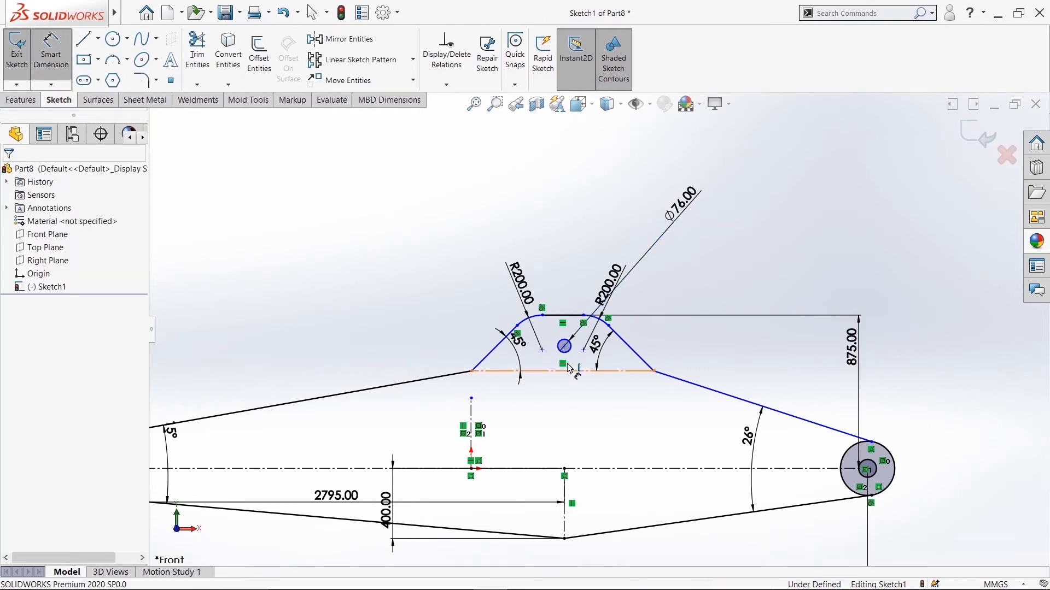
left_click(564, 346)
left_click(705, 365)
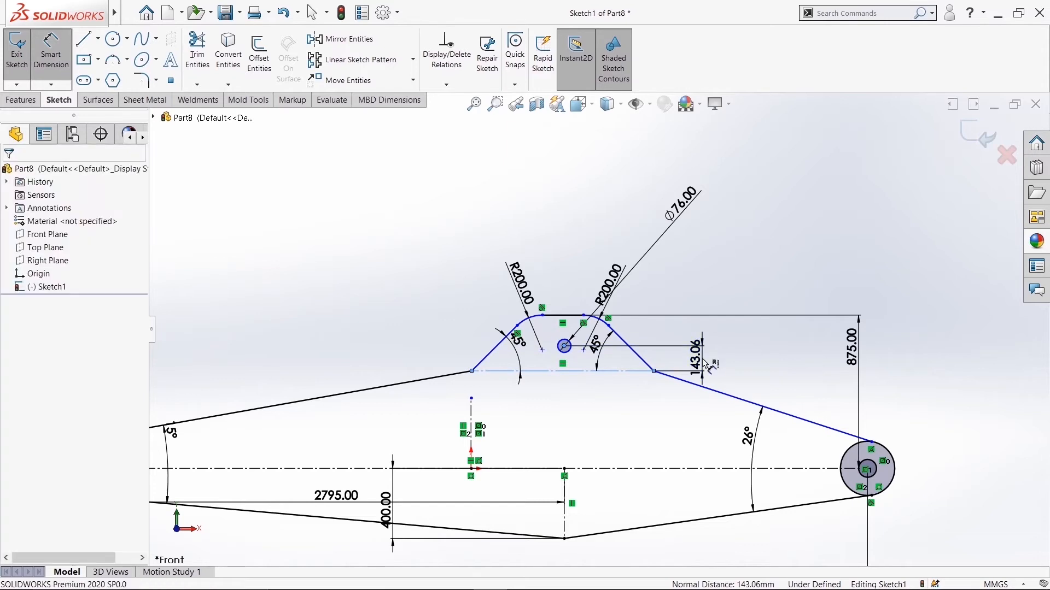
type("153")
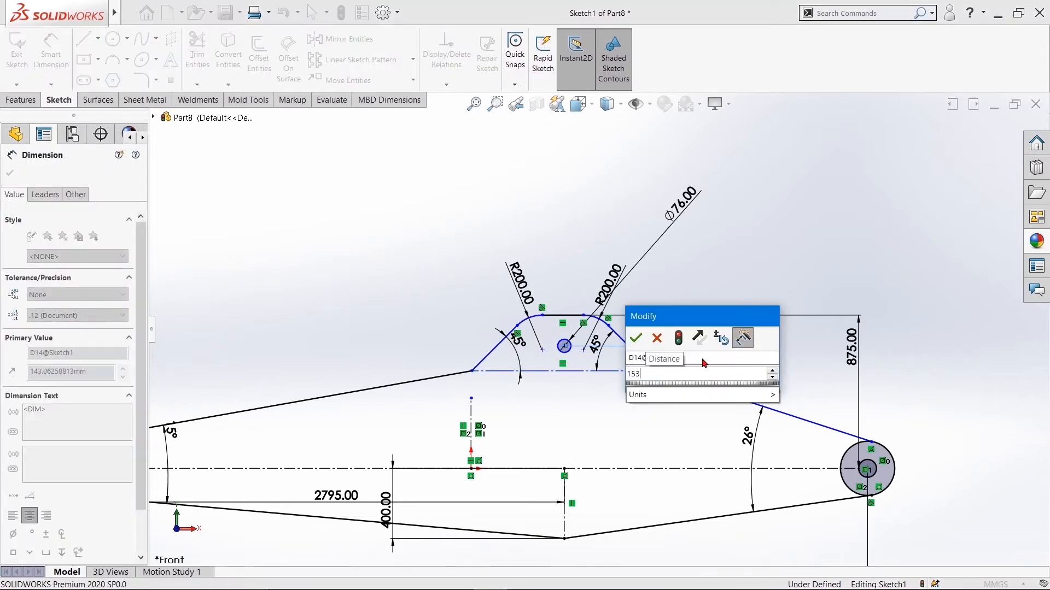
key("Return")
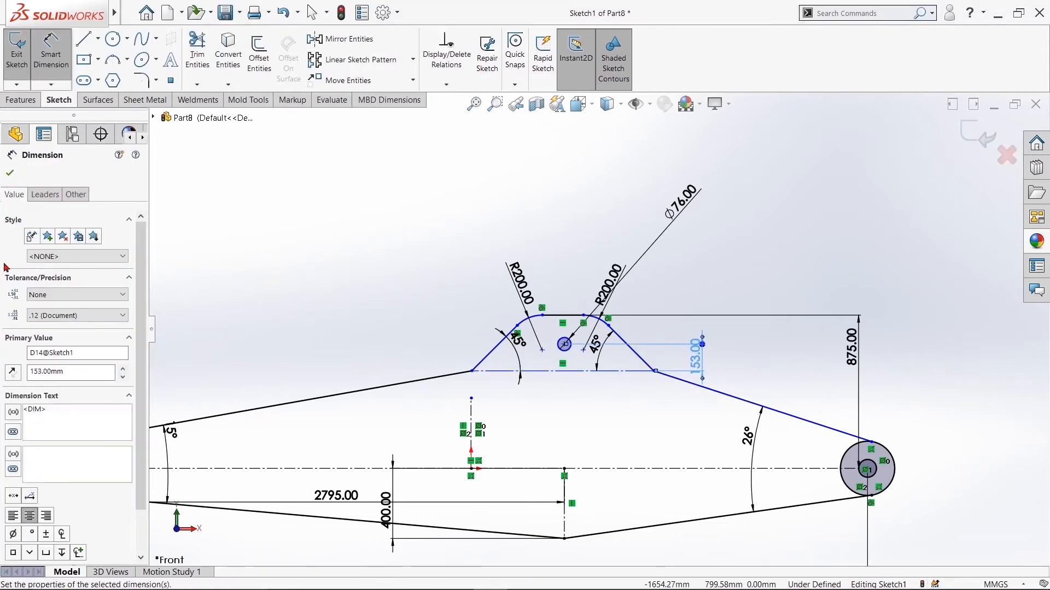
left_click(9, 173)
- Sketch a circle about 186 mm in diameter centered on the long horizontal centerline, left of the origin
left_click(112, 38)
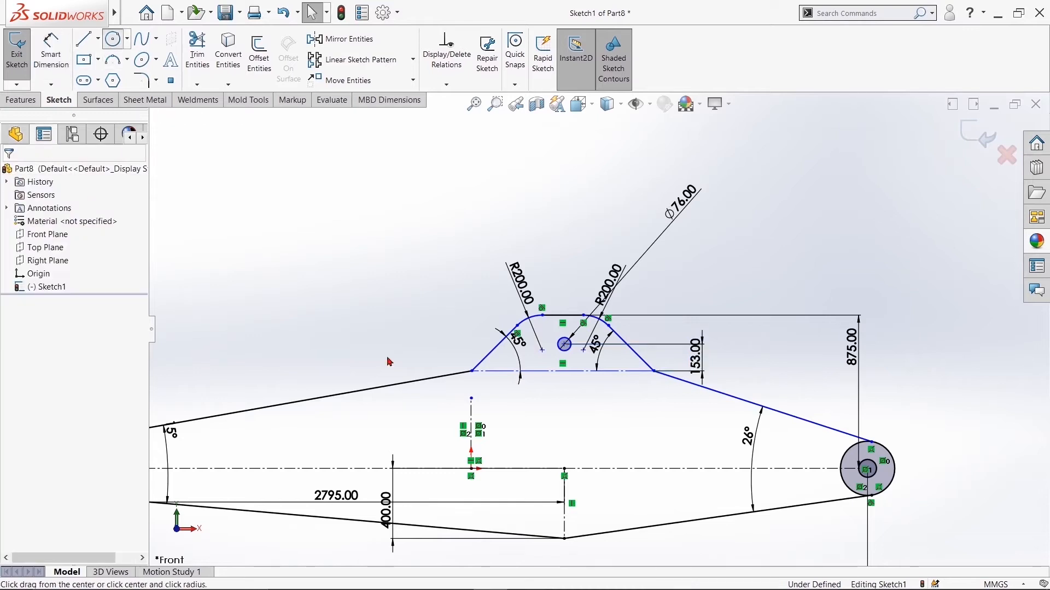
left_click(370, 468)
left_click(380, 455)
right_click(369, 451)
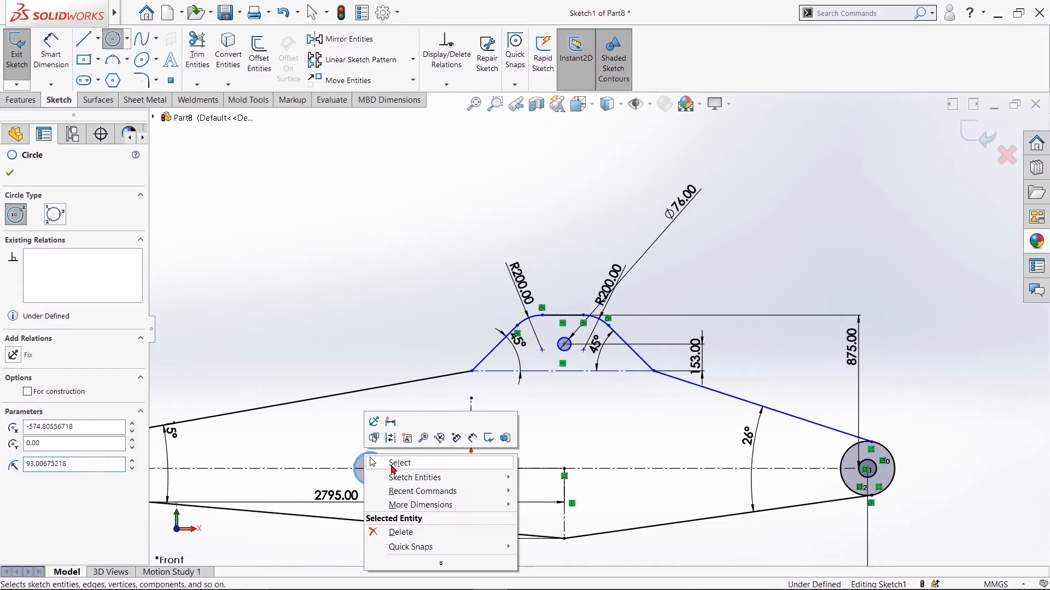
left_click(394, 464)
- Dimension the diameter of the circle on the long horizontal centerline as 76 mm
left_click(62, 47)
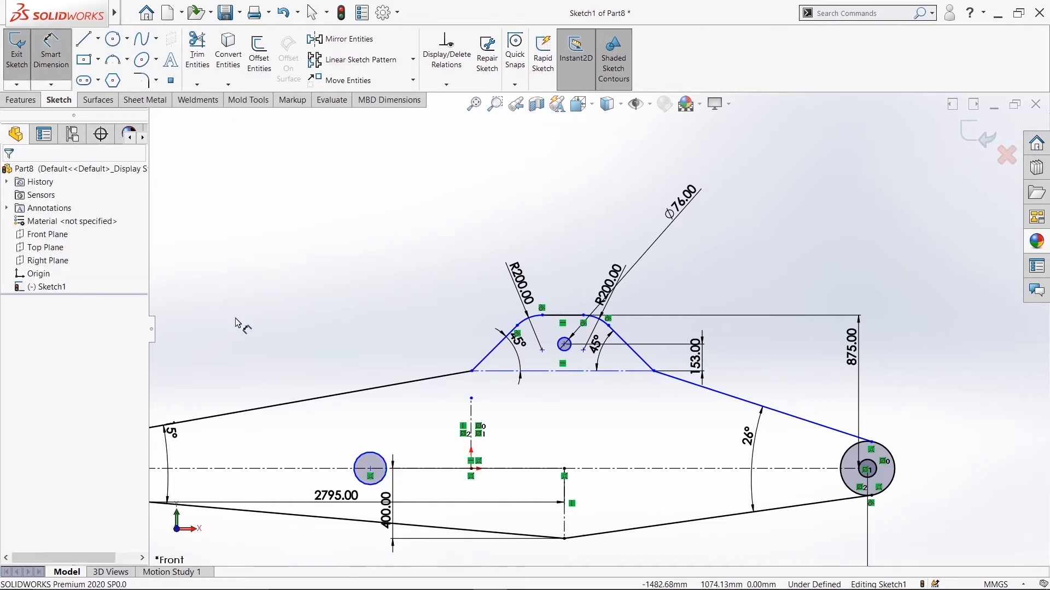
left_click(363, 453)
left_click(298, 303)
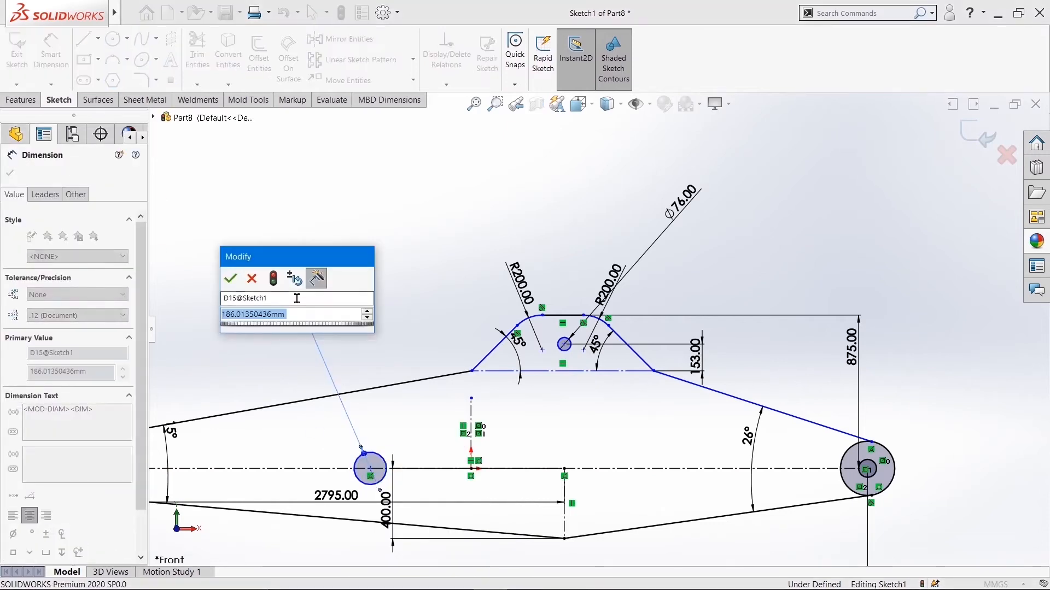
type("76")
key("Return")
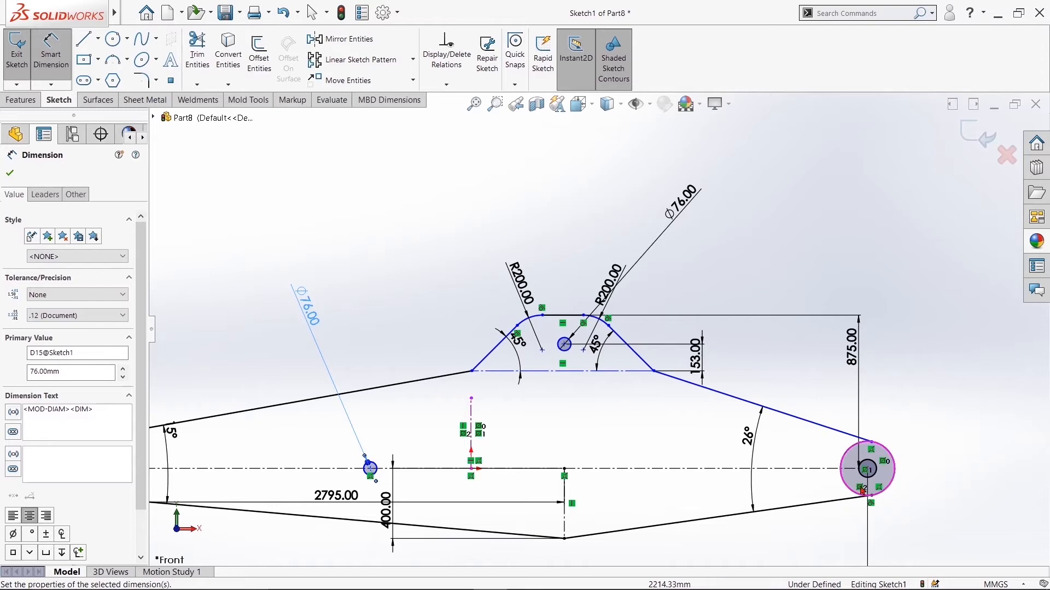
- Dimension the horizontal distance between the right end hole's center and the 76 mm circle on the long centerline as 2650 mm
scroll(856, 485, "down", 4)
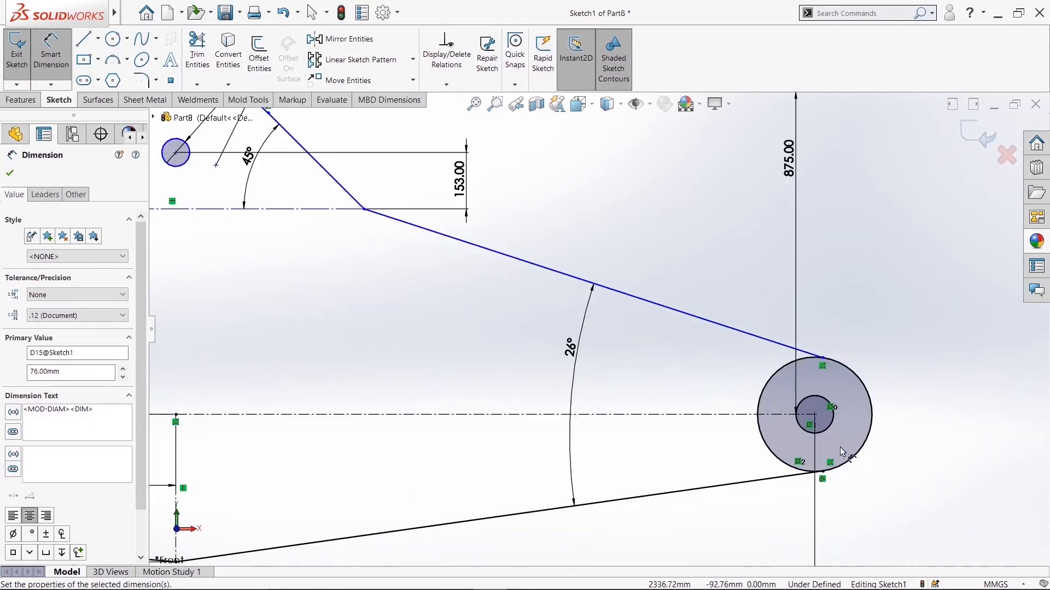
left_click(814, 417)
scroll(270, 429, "up", 3)
scroll(304, 362, "down", 4)
scroll(304, 361, "down", 2)
scroll(468, 368, "down", 2)
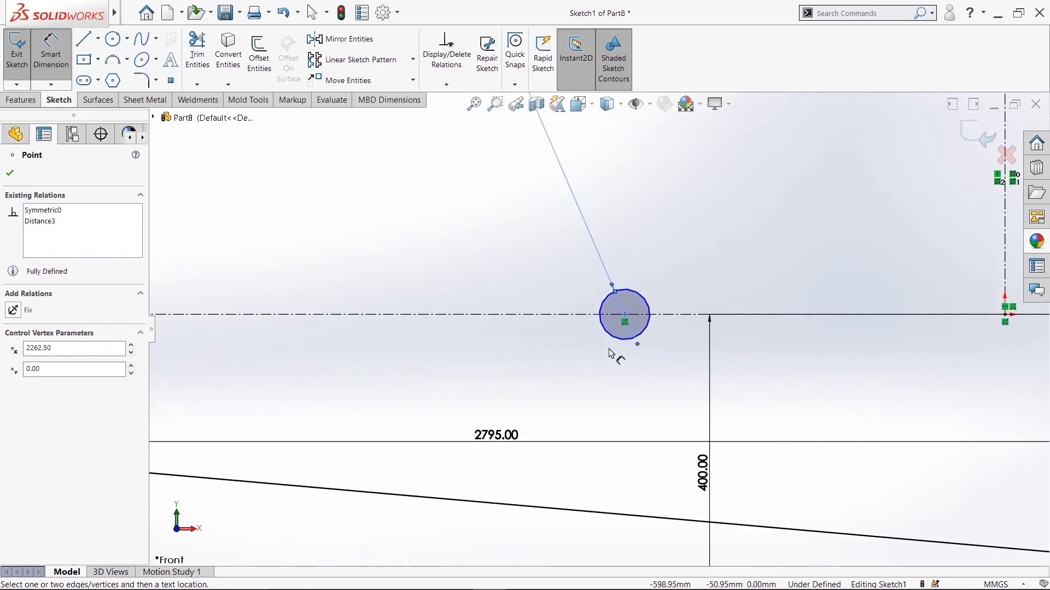
left_click(628, 321)
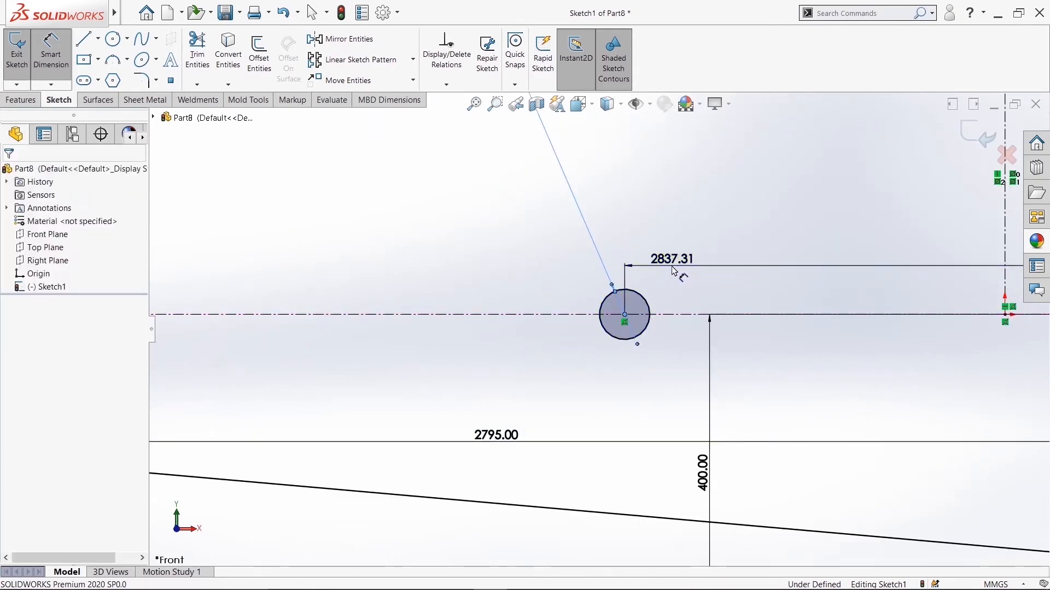
left_click(673, 269)
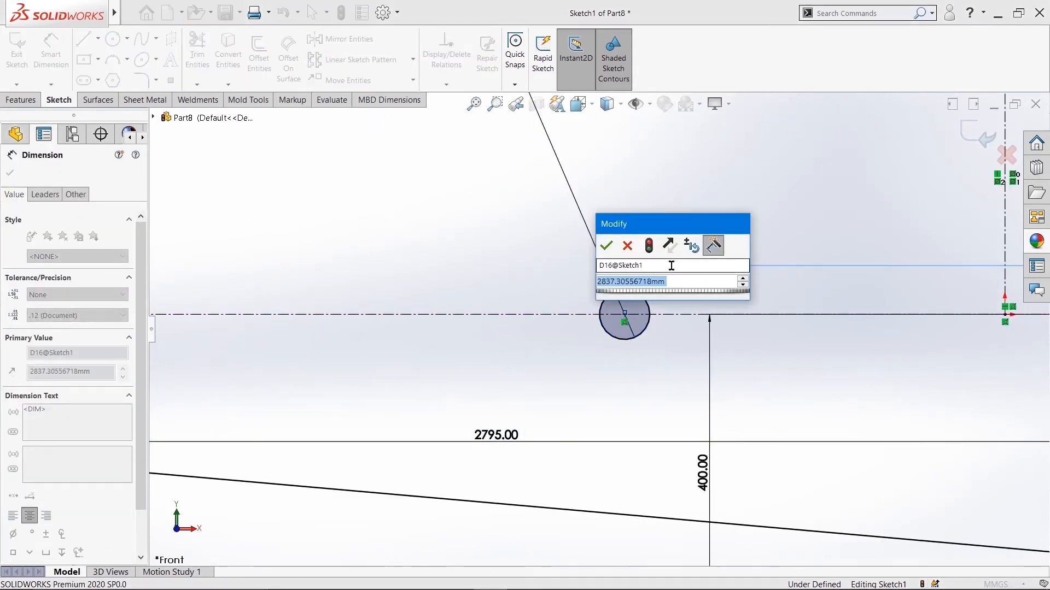
type("2650")
key("Return")
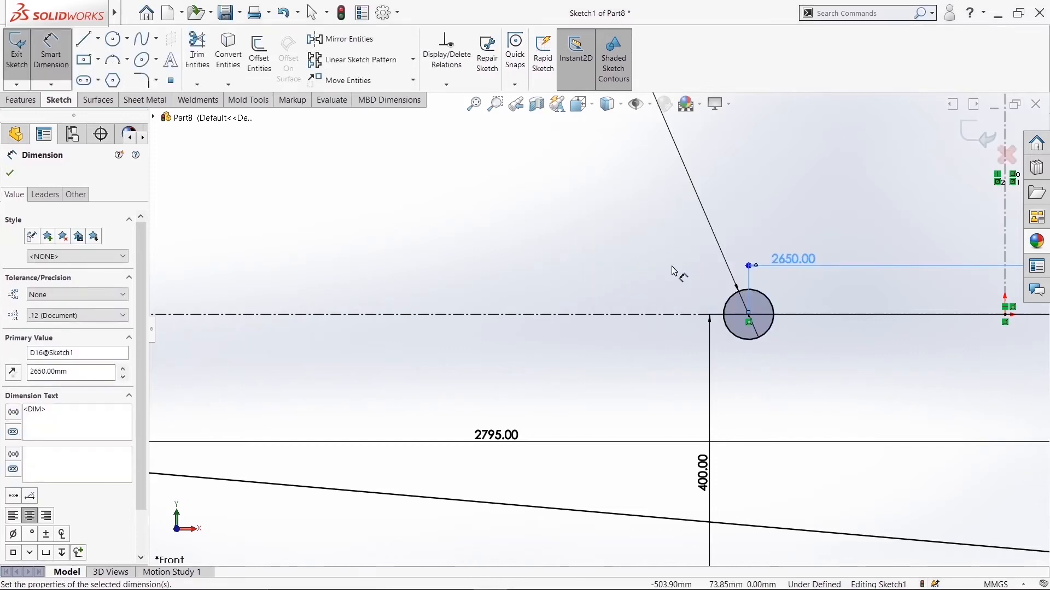
scroll(681, 359, "up", 5)
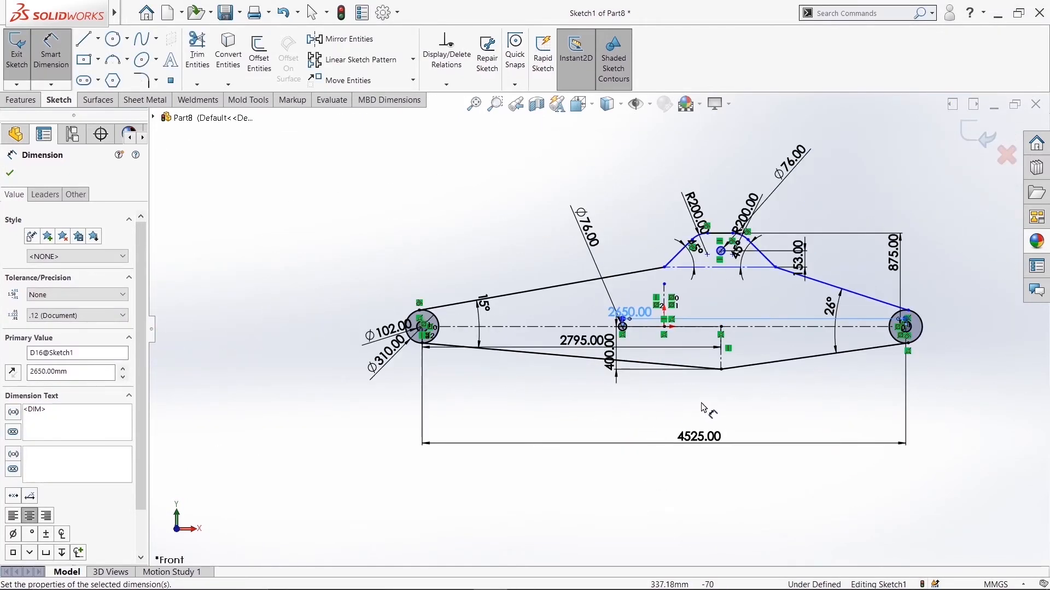
scroll(761, 421, "up", 2)
scroll(823, 271, "down", 5)
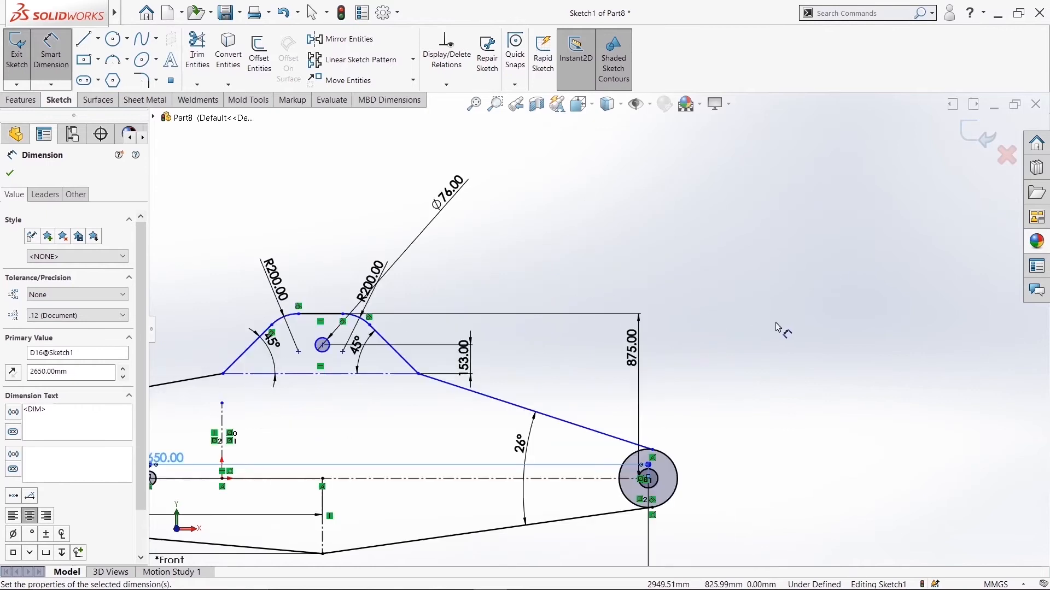
left_click(11, 174)
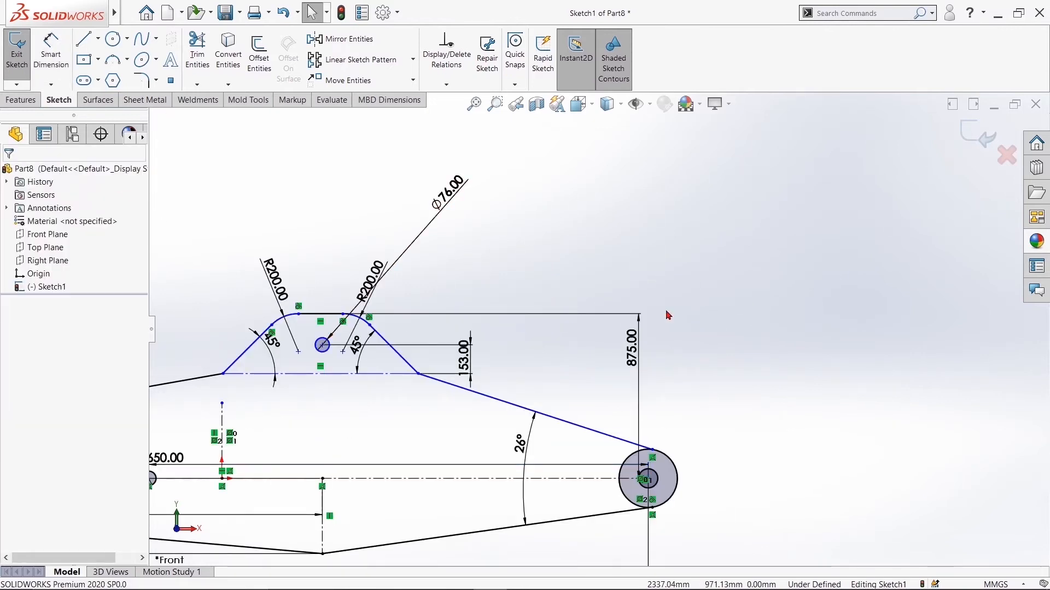
- Make the upper sloping line tangent to the outer circle at the arm's right end
left_click(633, 459)
left_click(601, 433, "ctrl")
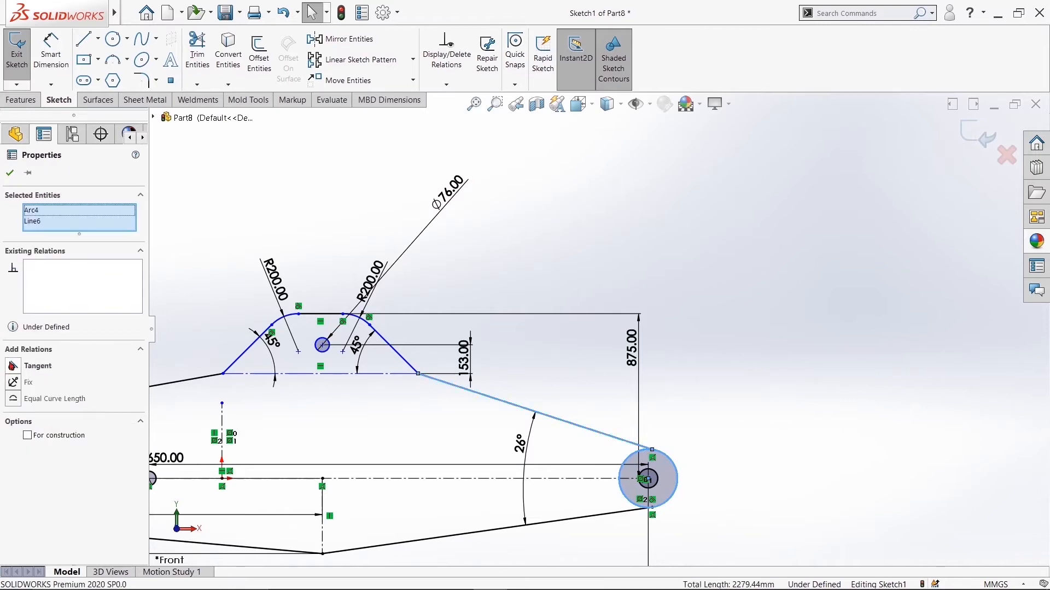
left_click(13, 365)
left_click(10, 173)
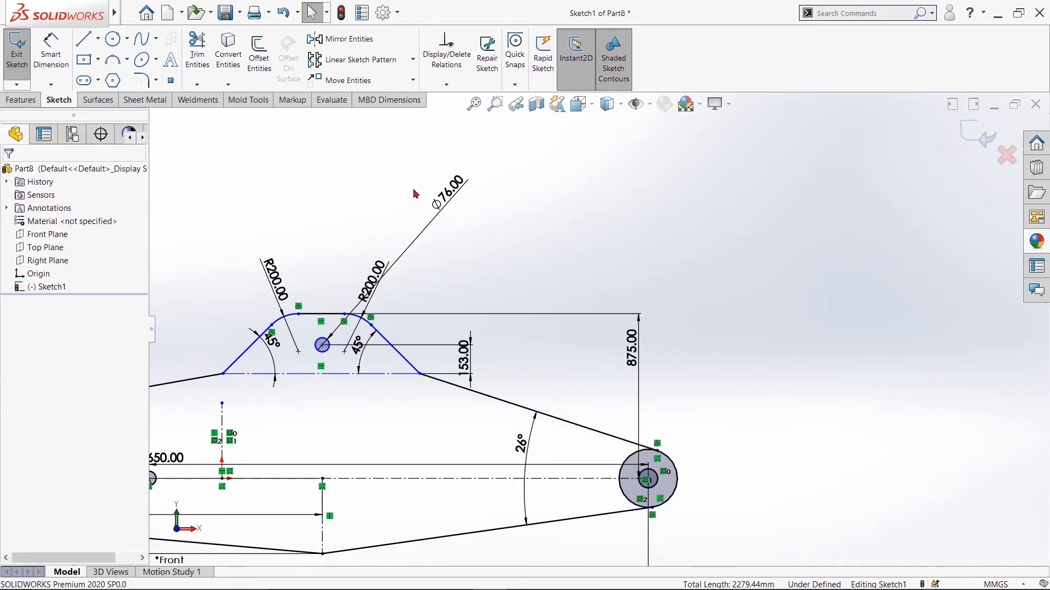
- Power-trim the inner part of the 310 mm circle at the arm's left end, leaving the rounded outer arc
key("f")
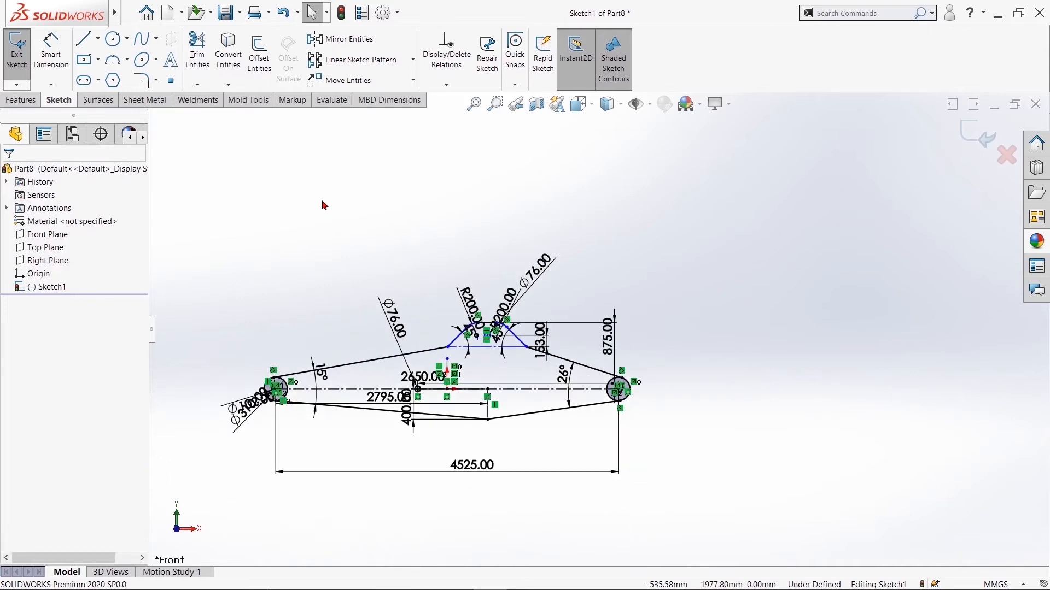
scroll(444, 217, "down", 4)
scroll(534, 309, "up", 3)
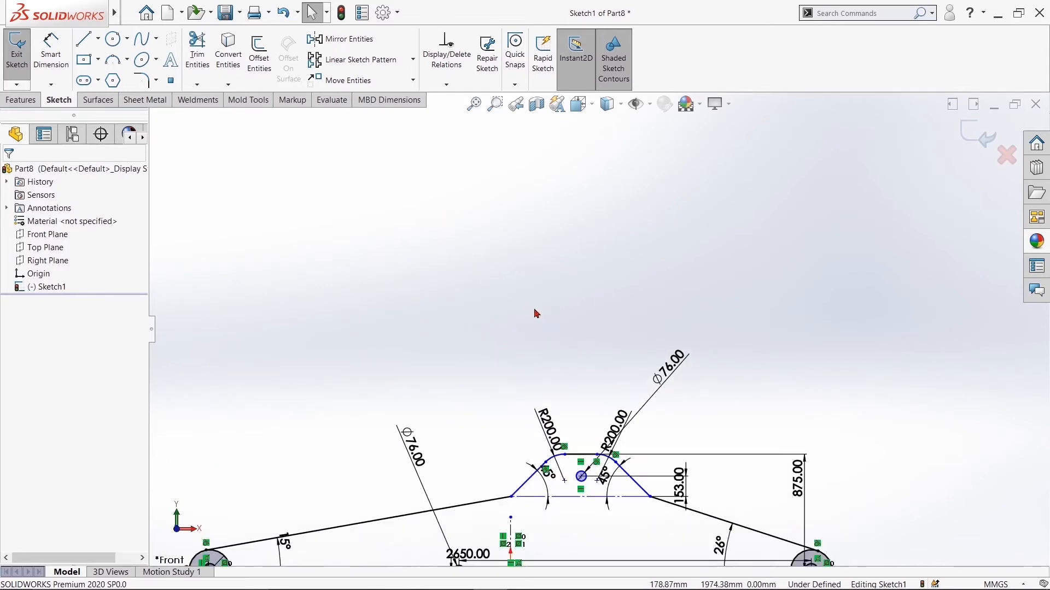
scroll(727, 513, "up", 1)
scroll(680, 519, "down", 2)
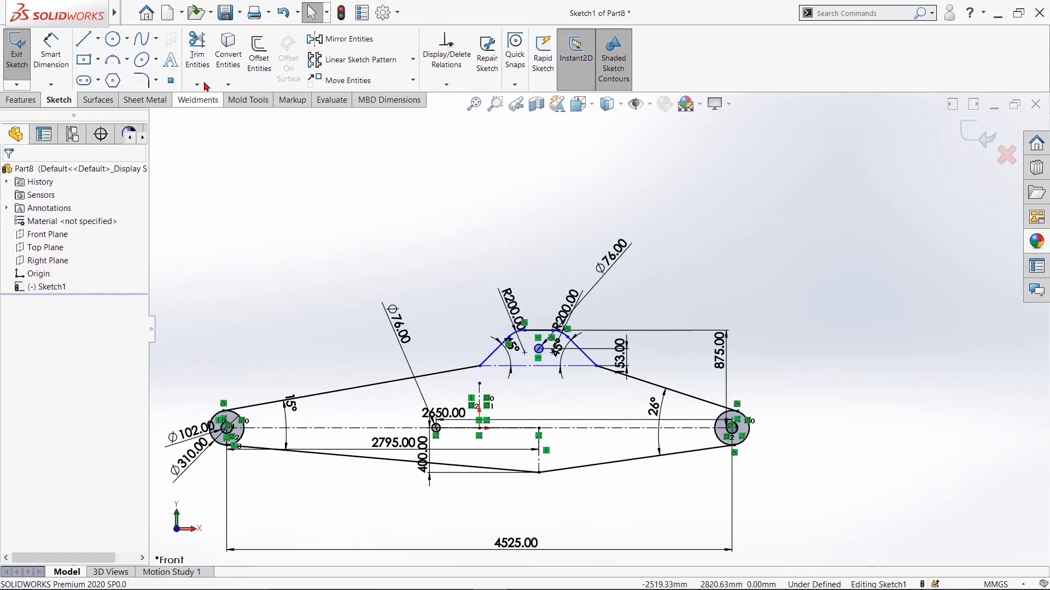
left_click(197, 51)
left_click(16, 257)
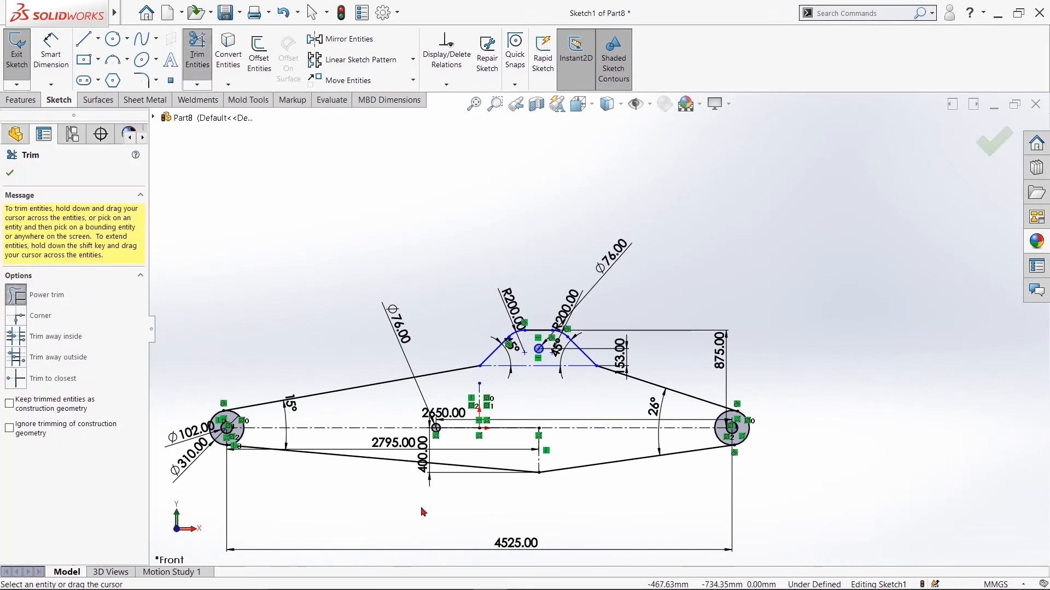
scroll(240, 437, "down", 5)
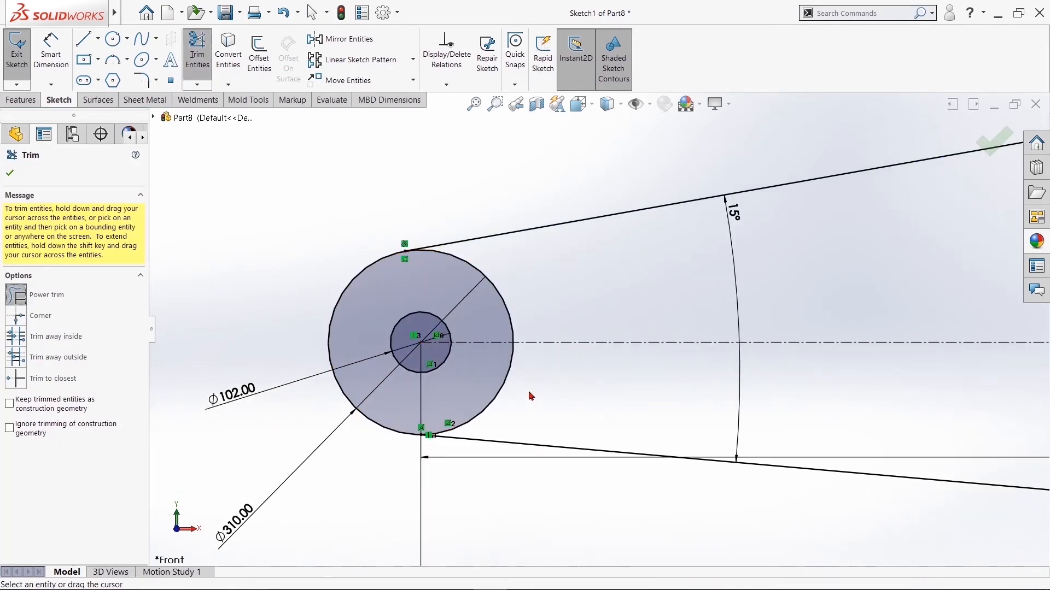
left_click_drag(489, 400, 504, 377)
left_click_drag(508, 295, 499, 298)
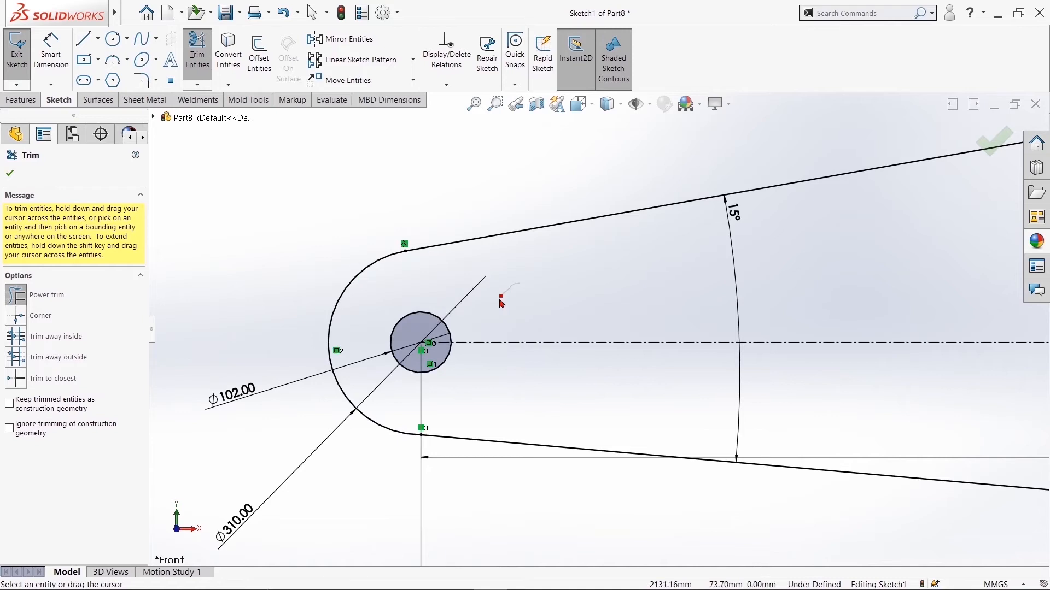
- Trim the inner part of the outer circle at the arm's right end, leaving the rounded outer arc
scroll(481, 339, "up", 6)
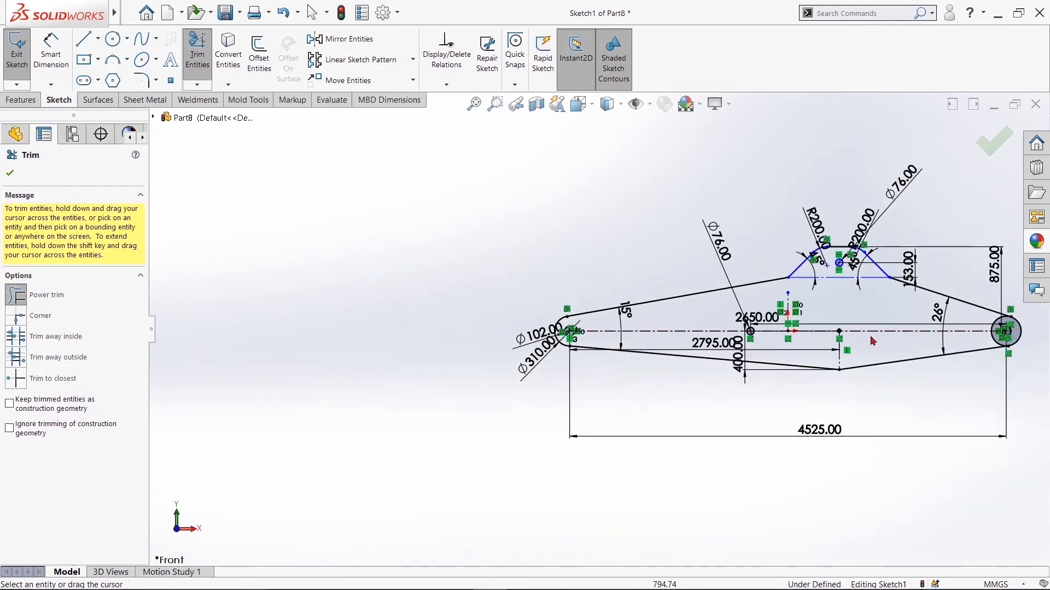
scroll(1001, 333, "down", 5)
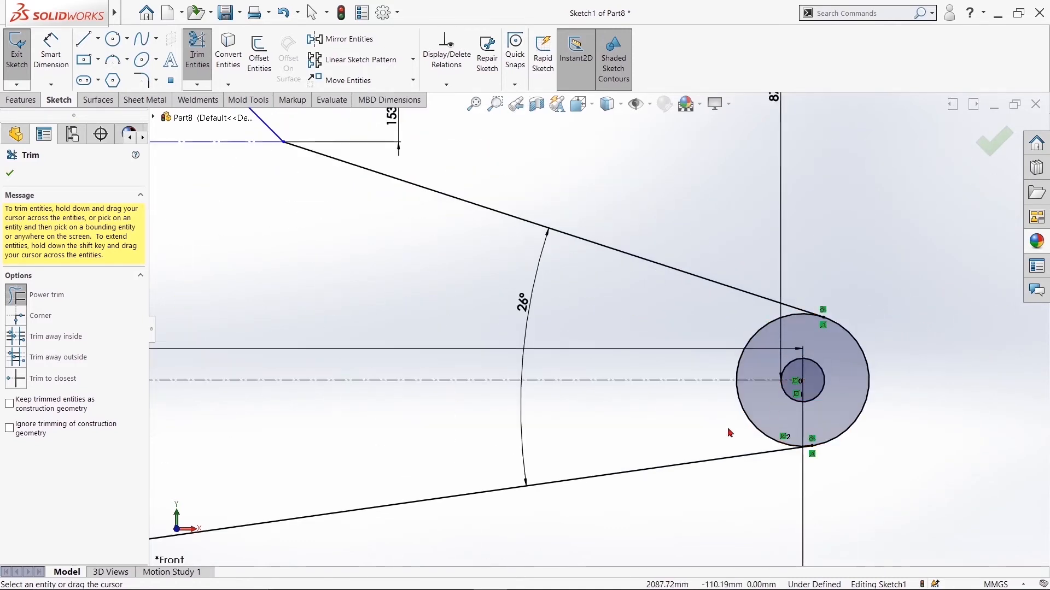
left_click_drag(727, 427, 757, 419)
left_click_drag(770, 332, 734, 335)
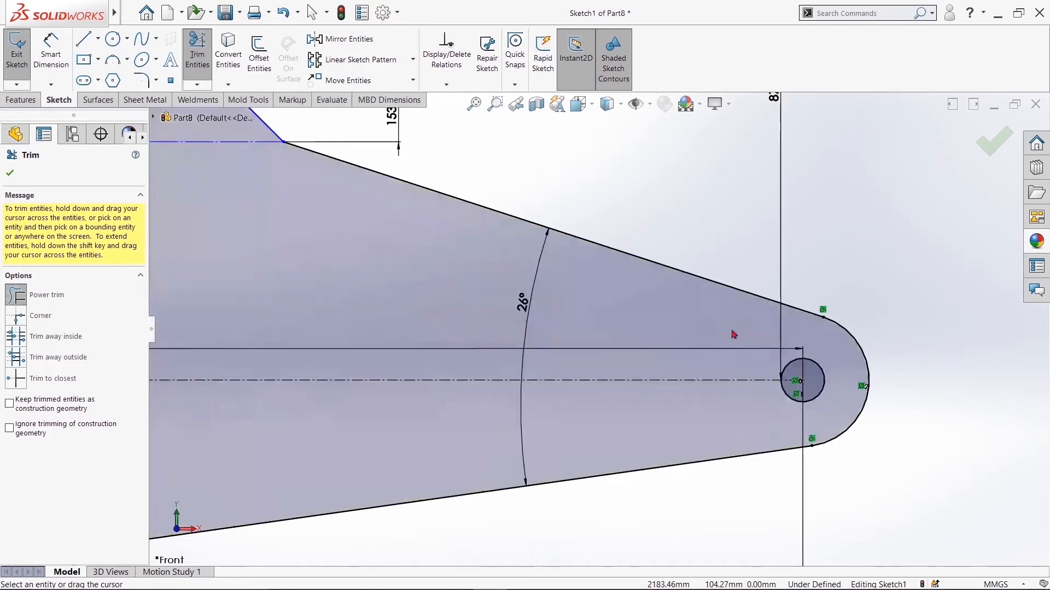
scroll(601, 331, "up", 5)
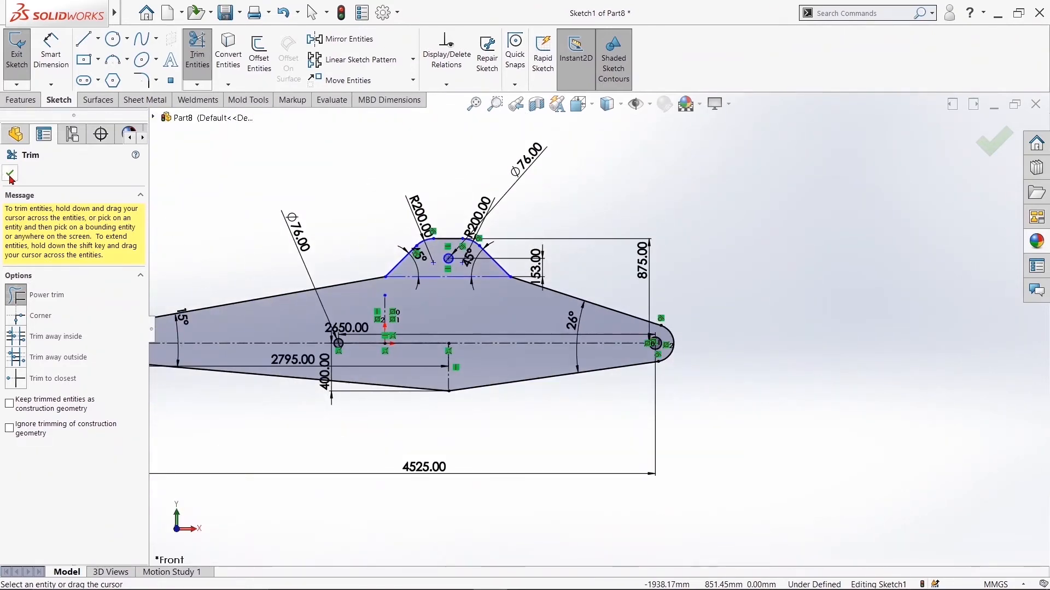
left_click(10, 174)
- Align the raised outline's circle center vertically with the short construction line's upper endpoint on the long centerline
scroll(459, 216, "up", 2)
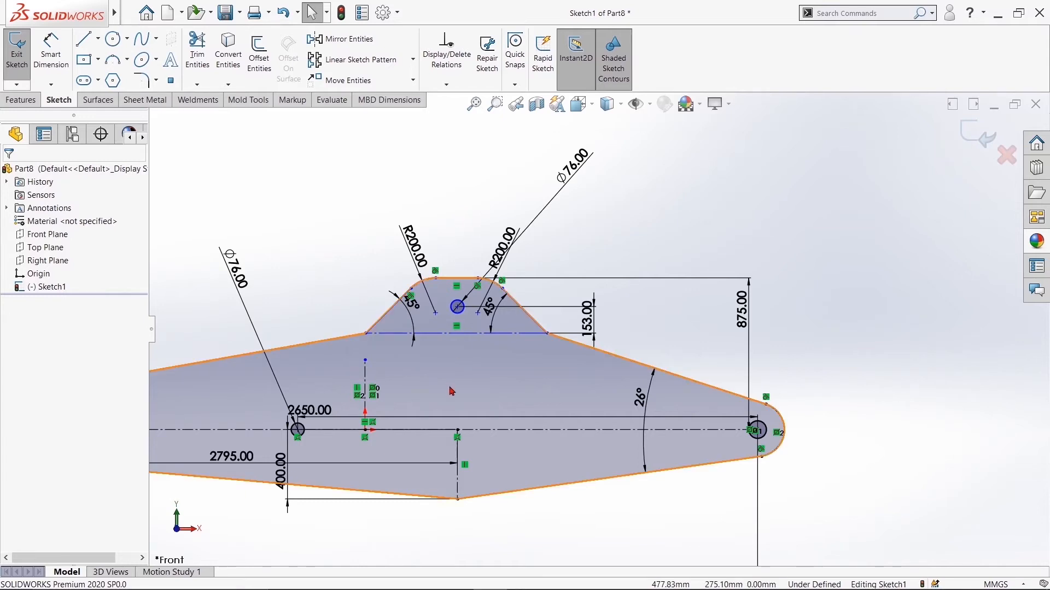
left_click(458, 432)
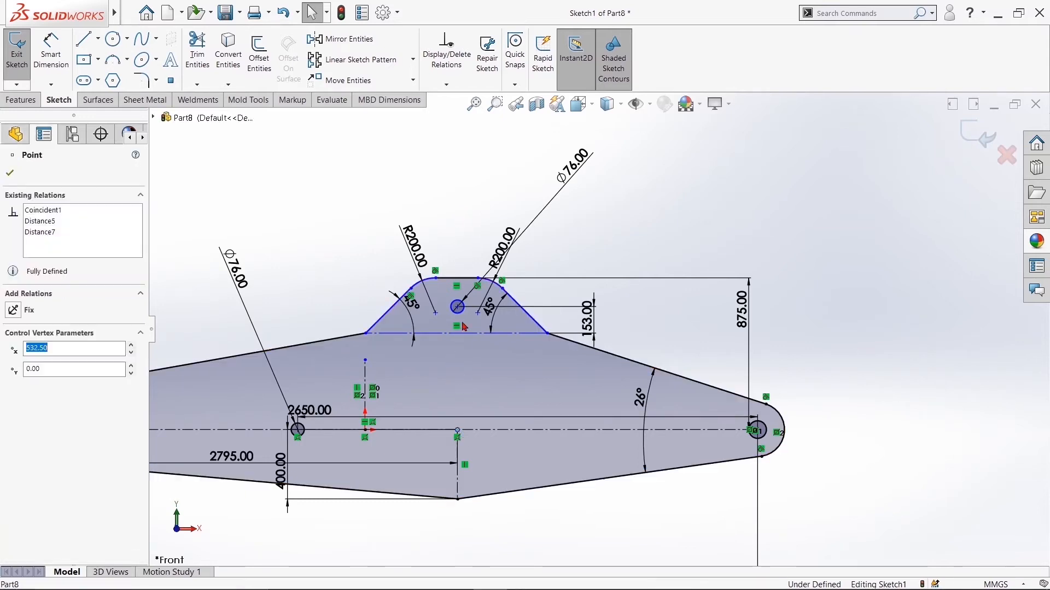
left_click(457, 308, "ctrl")
left_click(19, 384)
left_click(9, 172)
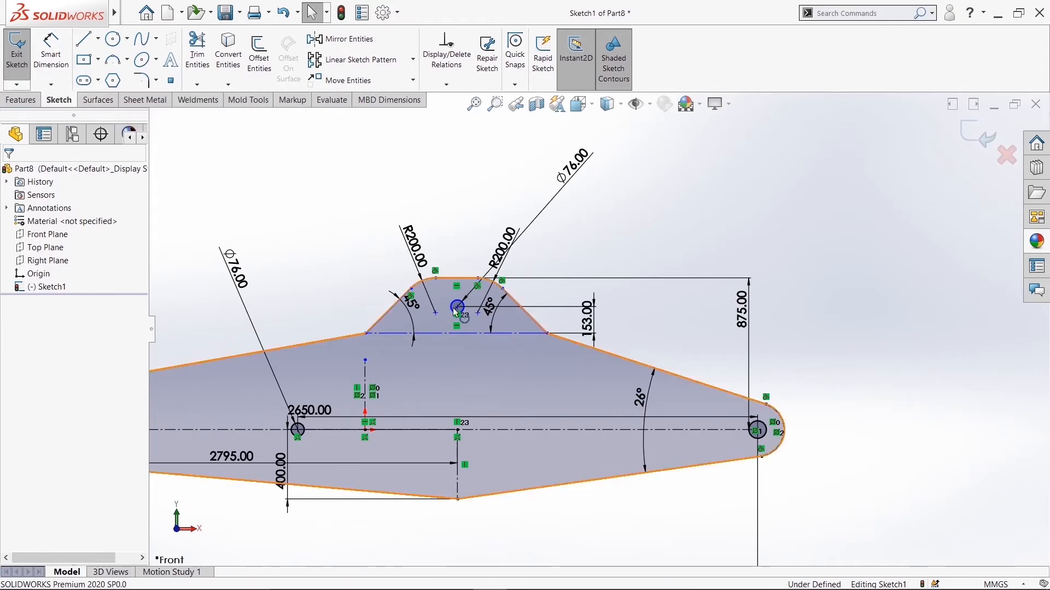
- Dimension the height between the raised outline's horizontal construction line and its top edge, keeping the drawn value
scroll(464, 314, "down", 3)
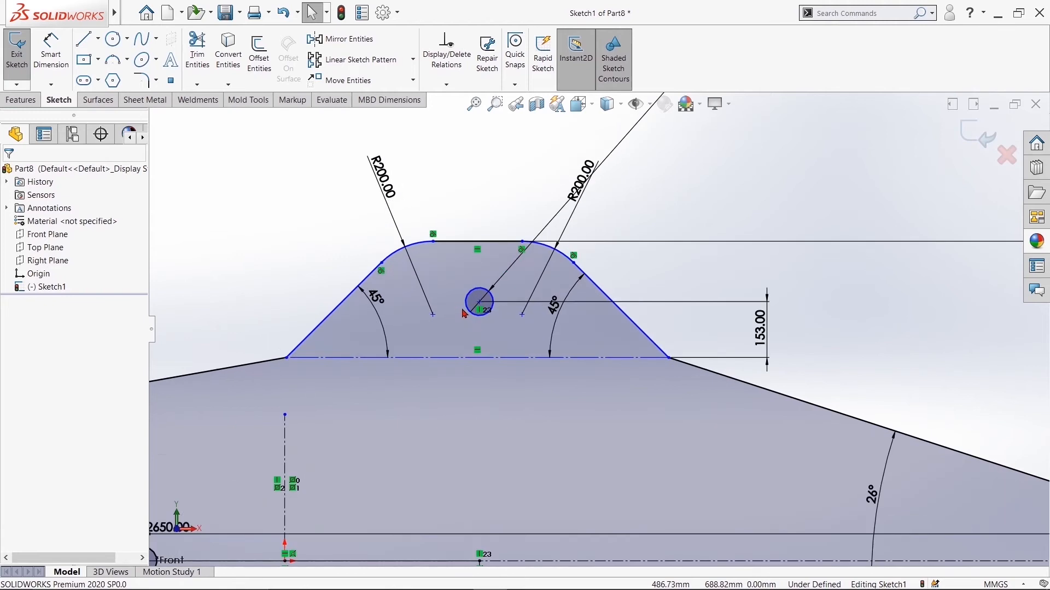
left_click(51, 52)
left_click(447, 365)
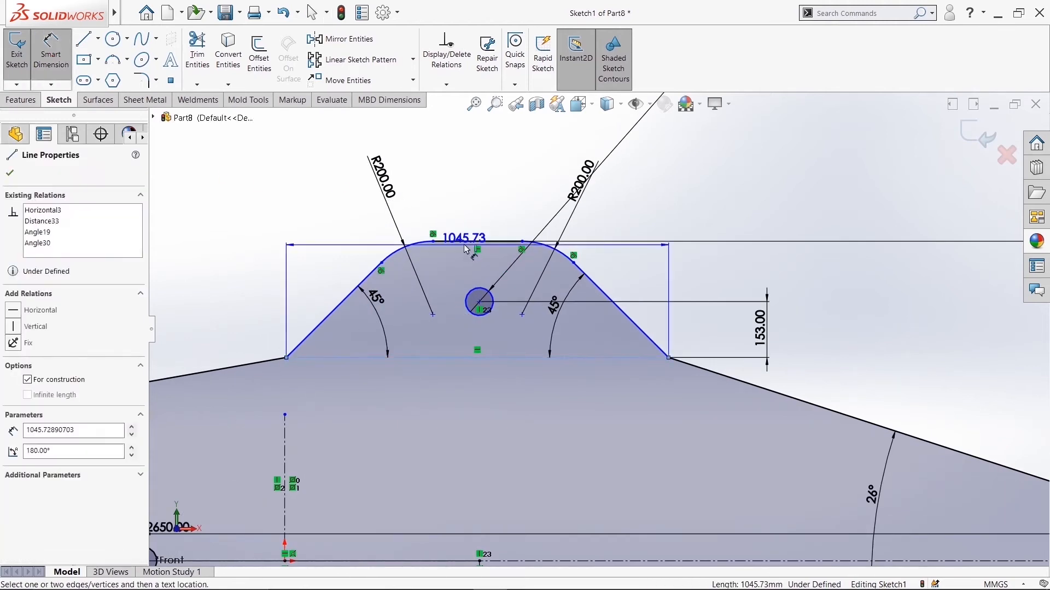
left_click(464, 244)
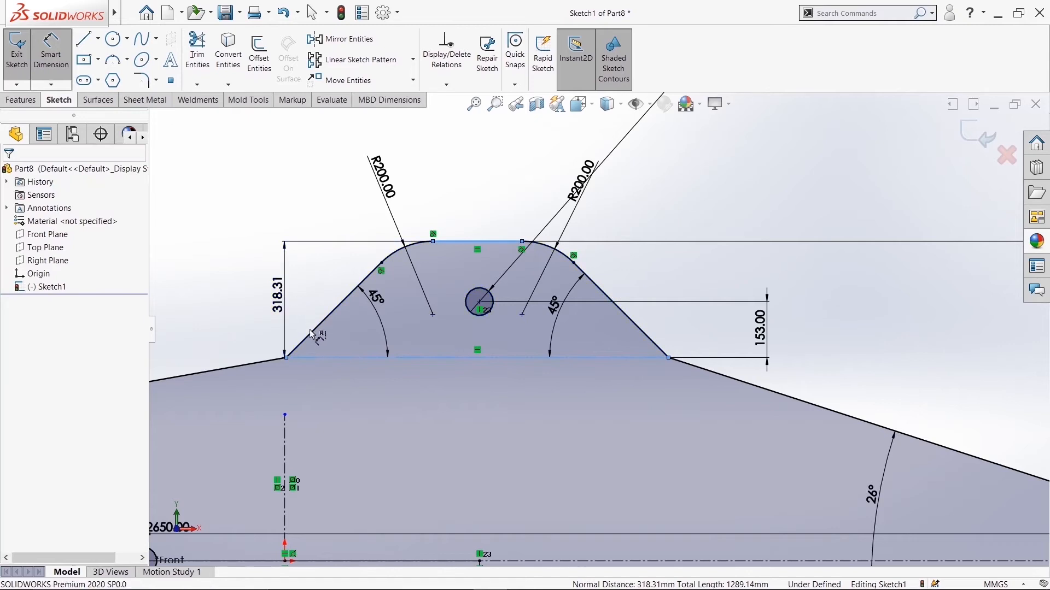
left_click(314, 335)
left_click(218, 274)
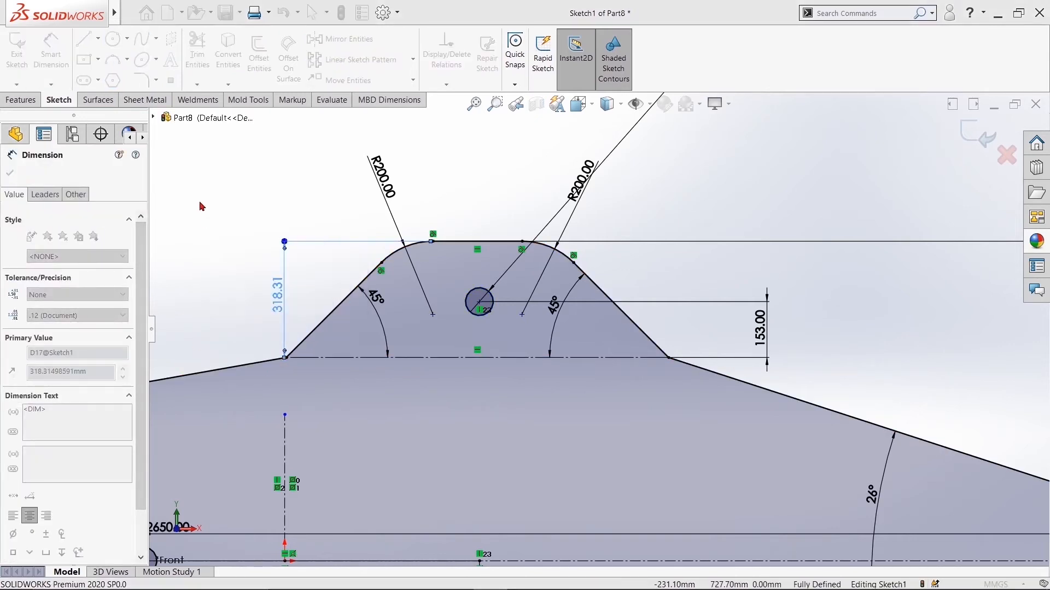
left_click(10, 173)
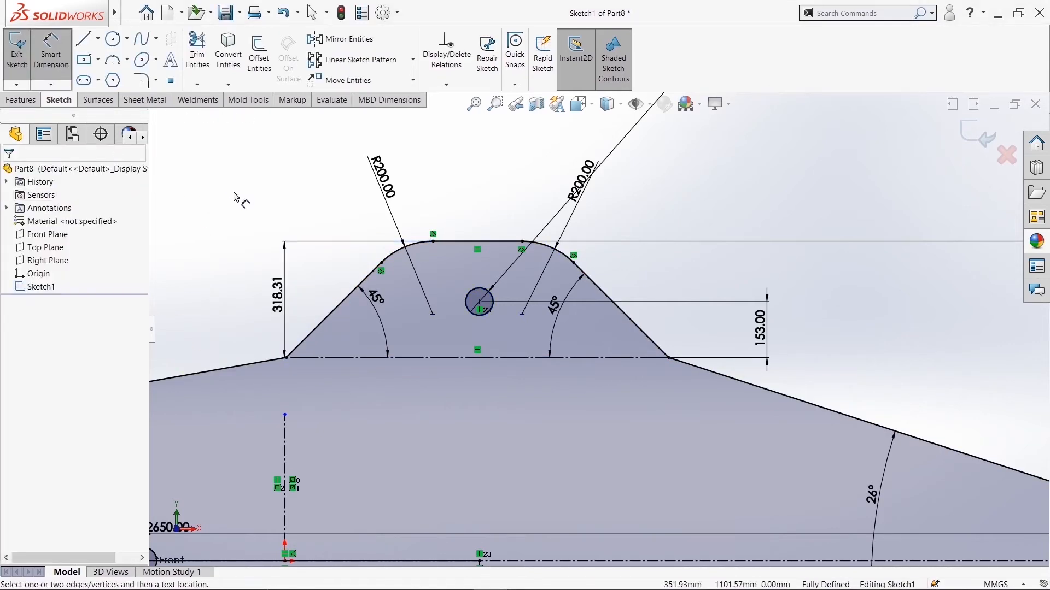
- Start a Boss-Extrude of the arm profile, beginning at an offset of 306/2 mm from the sketch plane
scroll(290, 214, "up", 7)
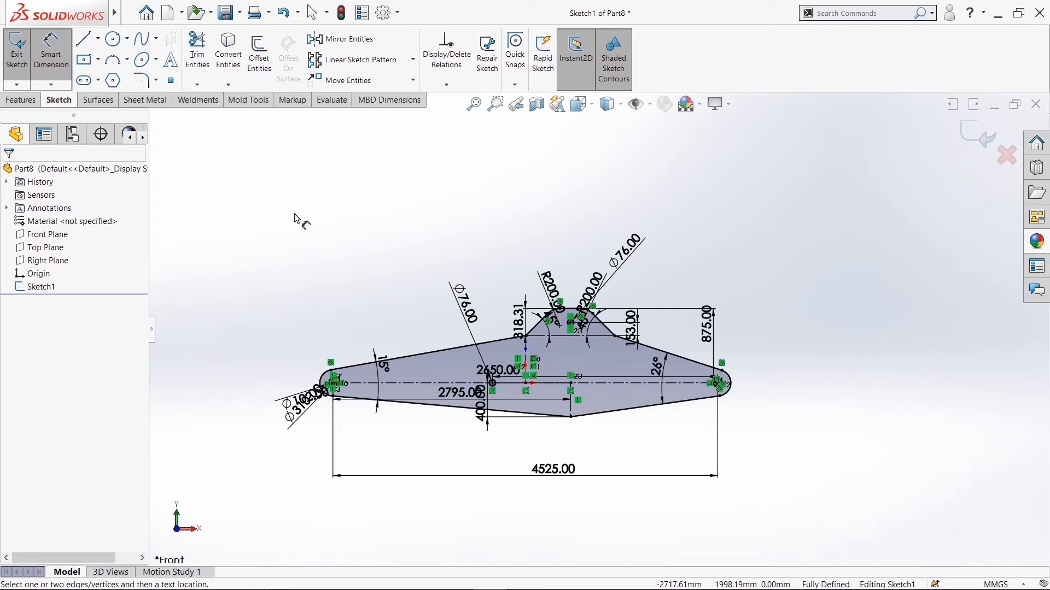
left_click(20, 100)
left_click(22, 57)
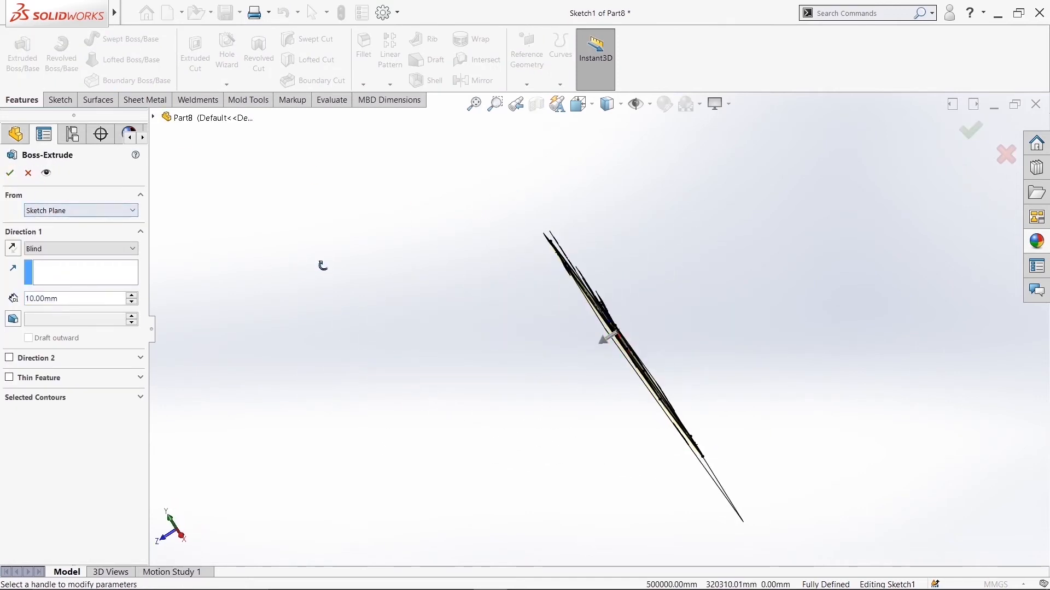
left_click(110, 214)
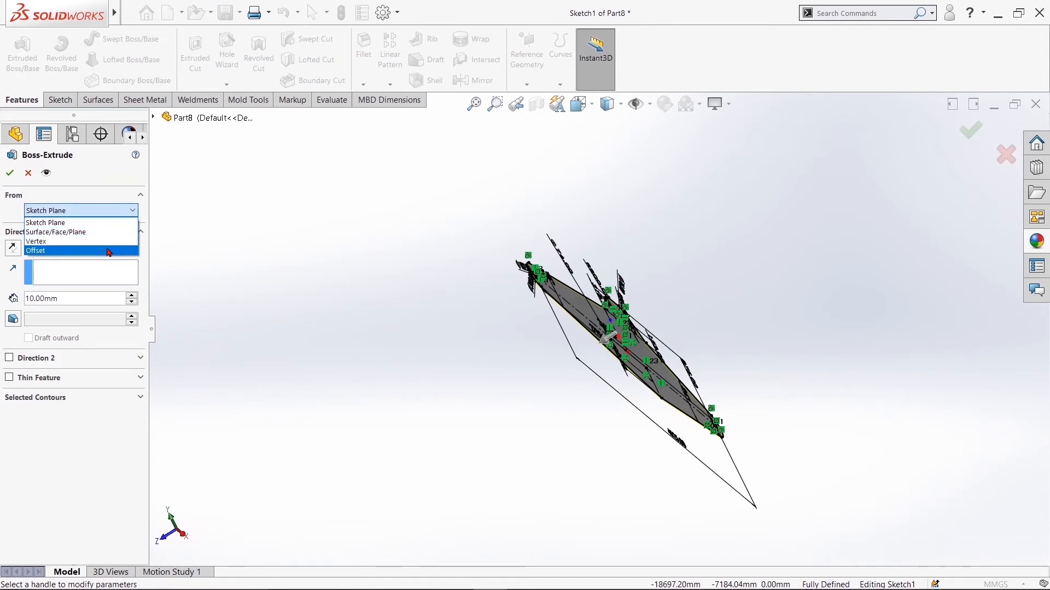
left_click(105, 248)
left_click(91, 230)
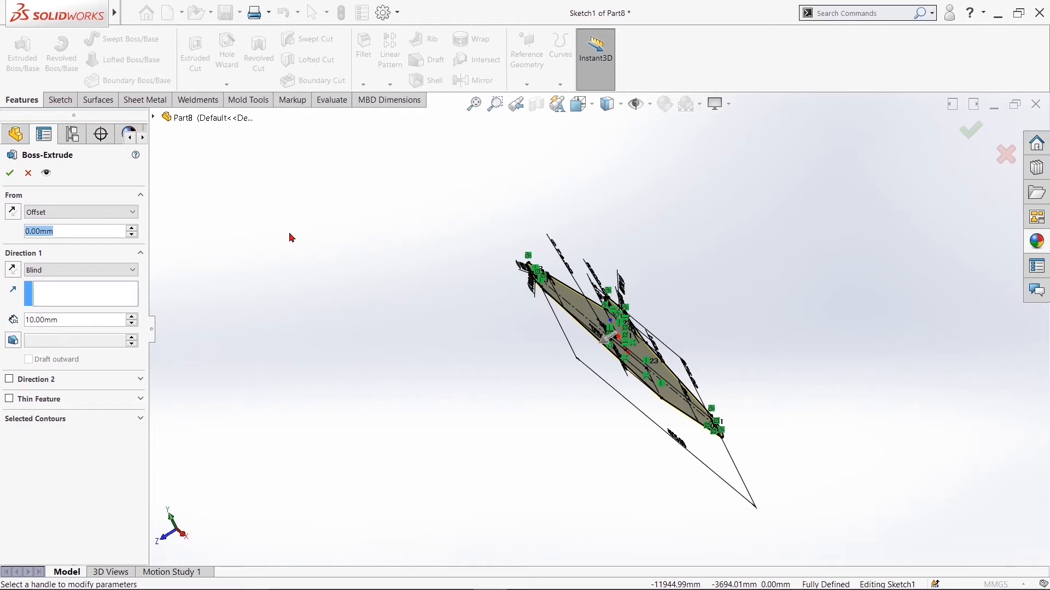
type("306/2")
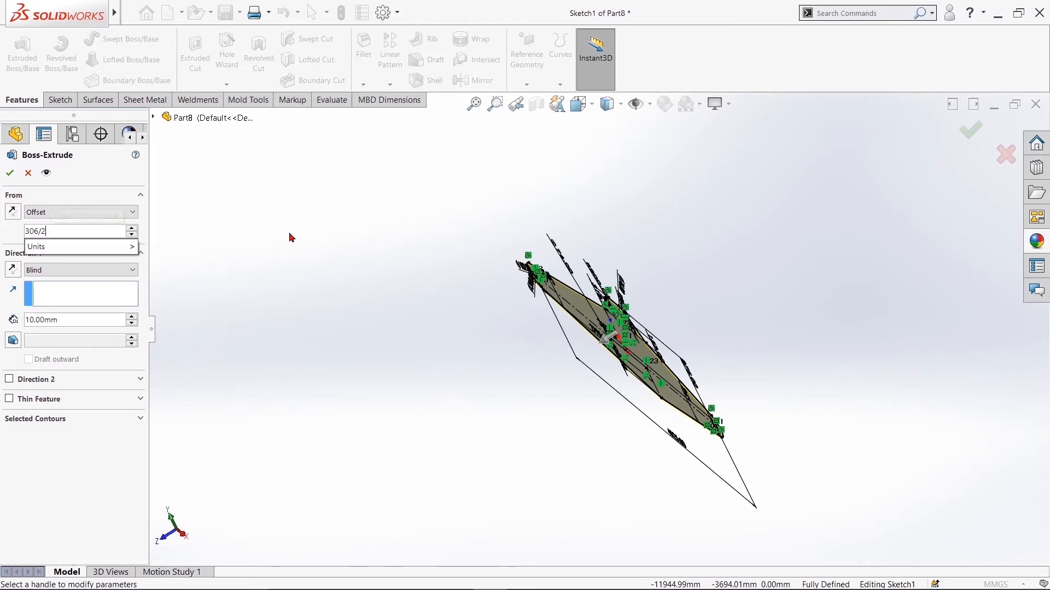
key("Return")
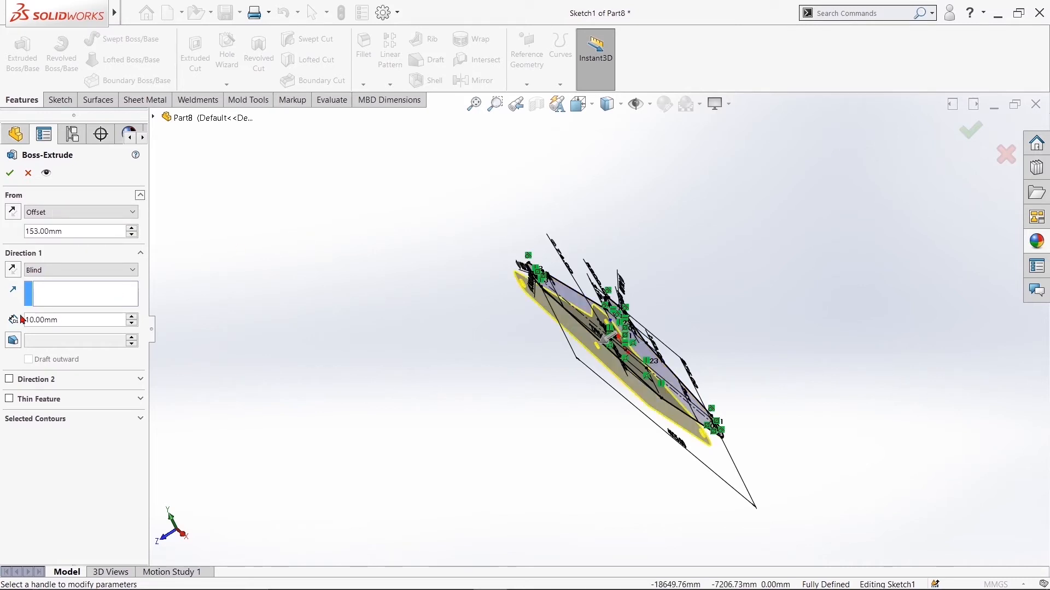
- Try a blind extrusion depth of 506-306/2 mm for the arm plate
left_click(69, 315)
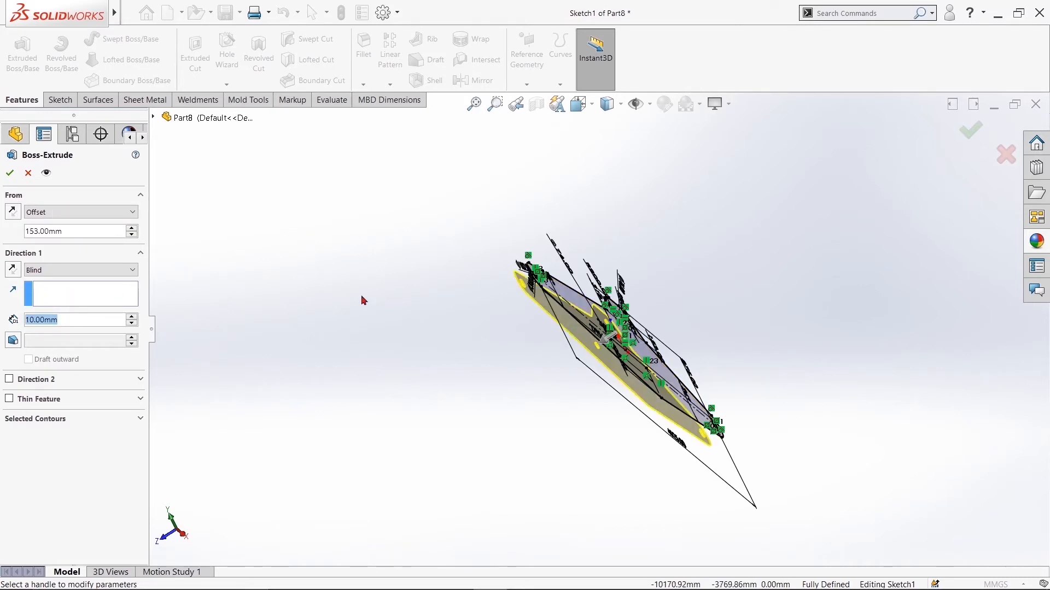
type("50")
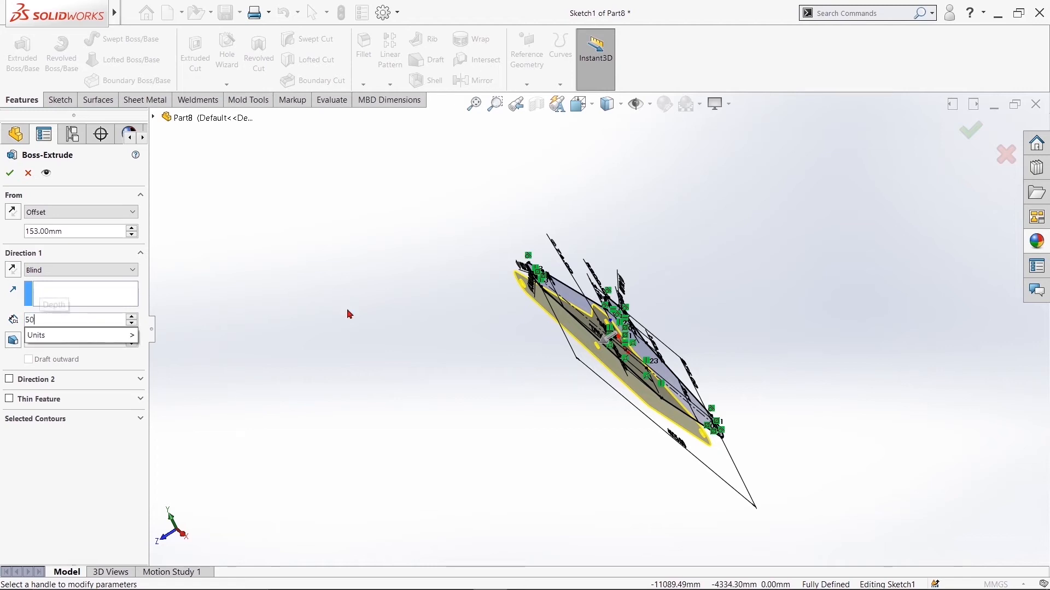
type("6-")
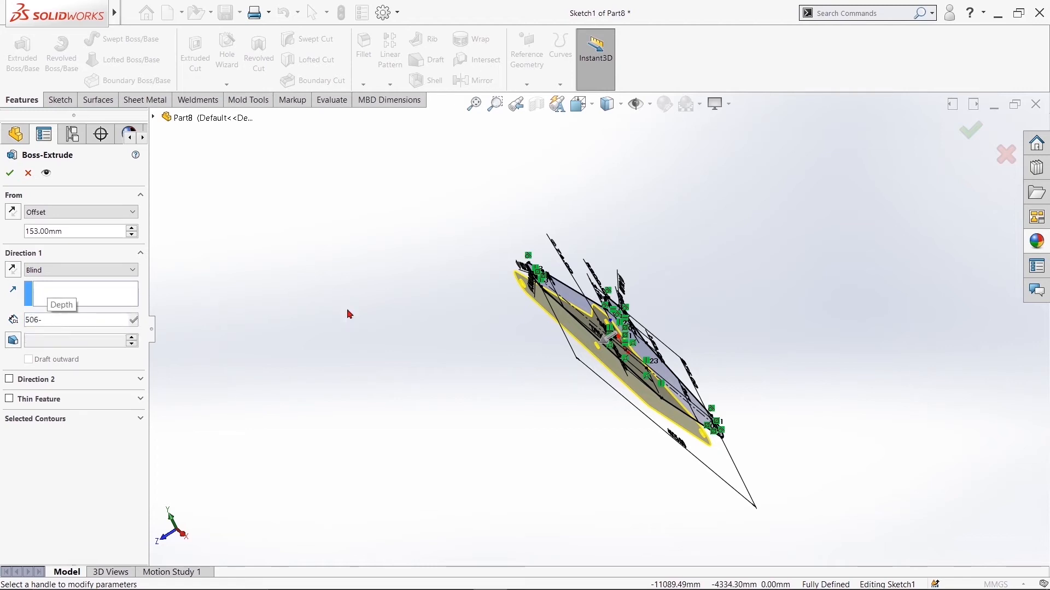
type("306/2")
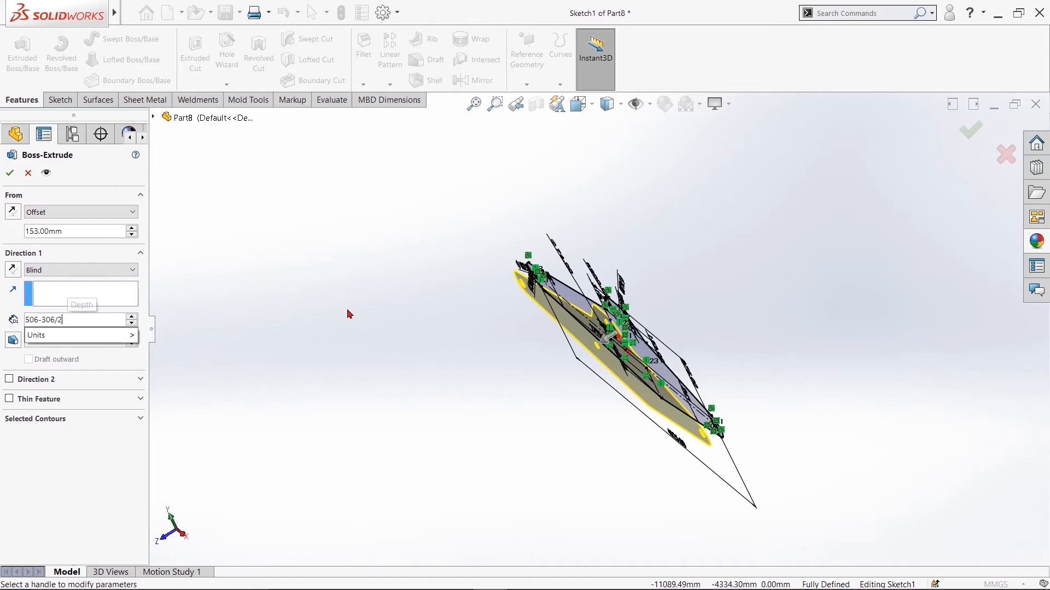
key("Return")
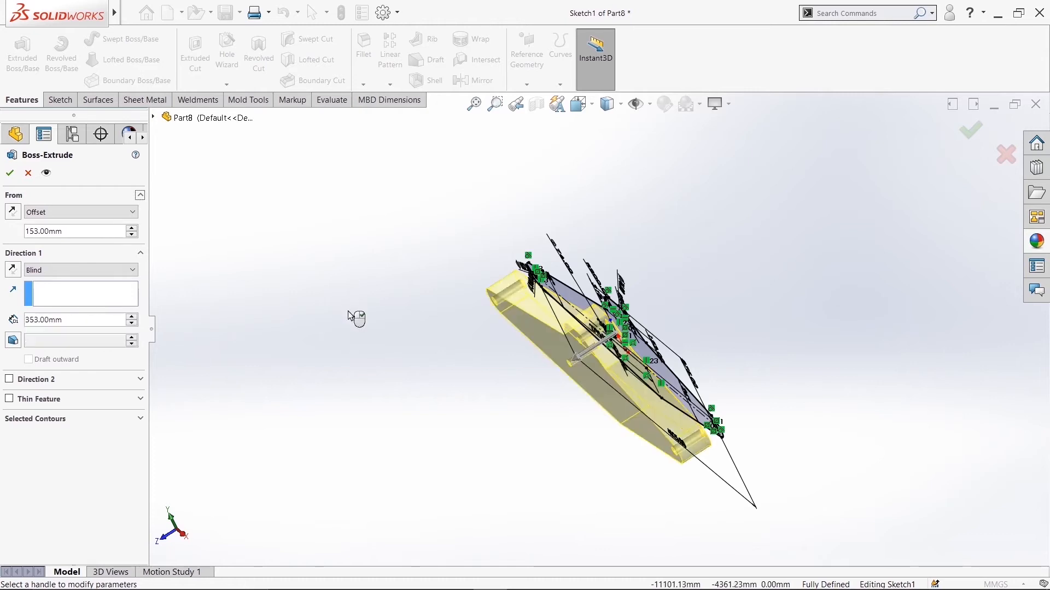
- Set the arm plate's extrusion depth to 100 mm and complete the extrusion
double_click(78, 322)
type("100")
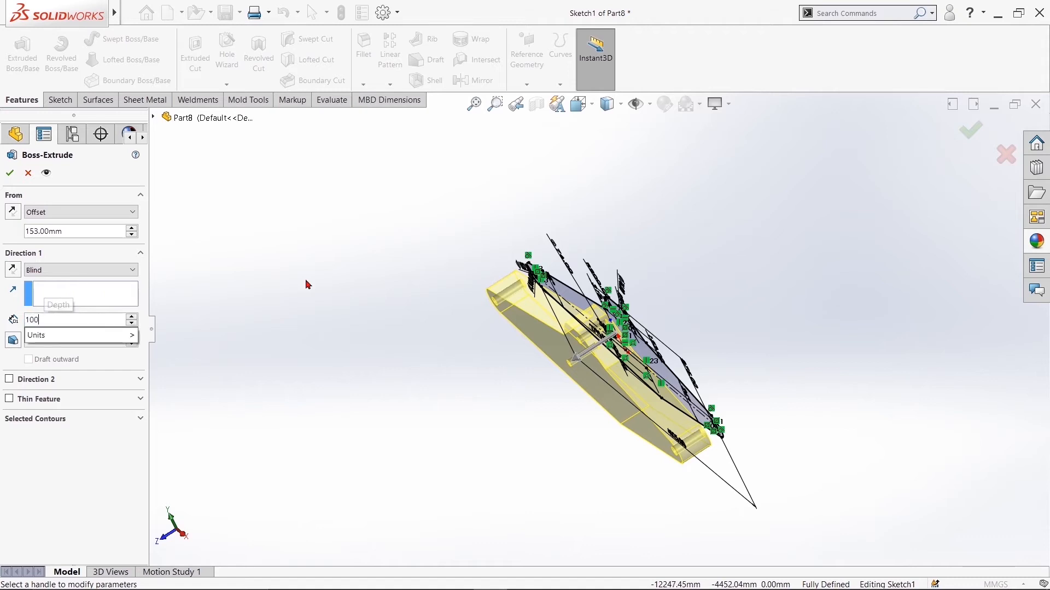
key("Return")
mouse_move(399, 312)
middle_mouse_down()
mouse_move(386, 330)
mouse_move(373, 295)
mouse_move(391, 345)
middle_mouse_up()
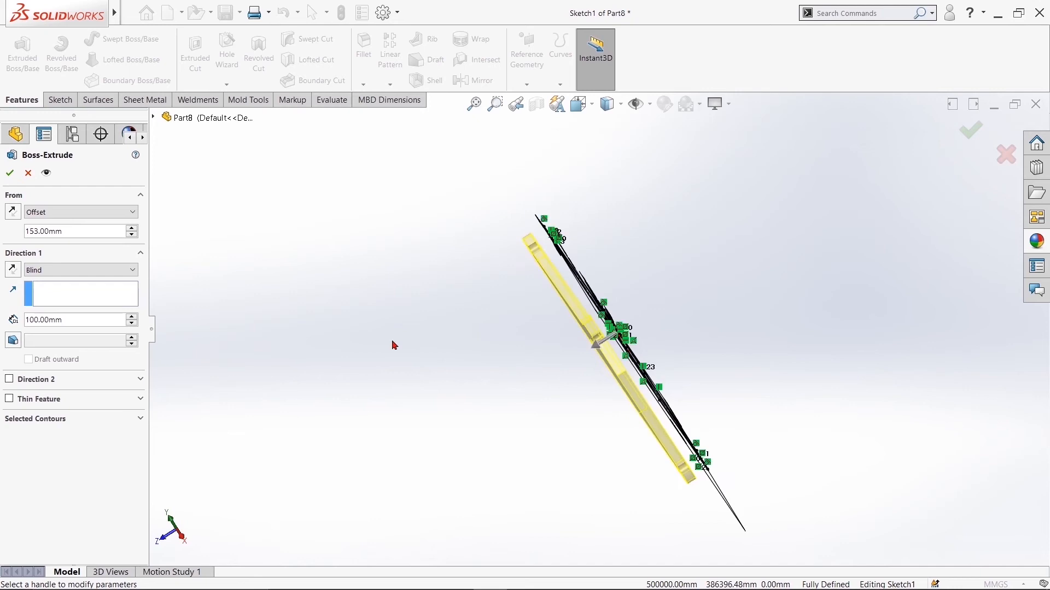
left_click(10, 174)
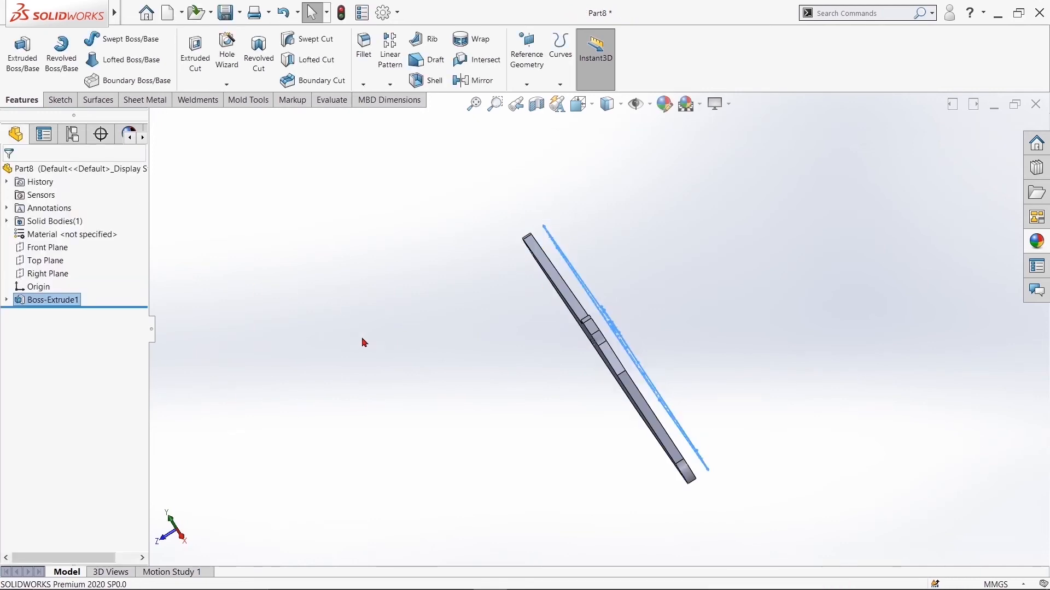
middle_click_drag(412, 391, 339, 420)
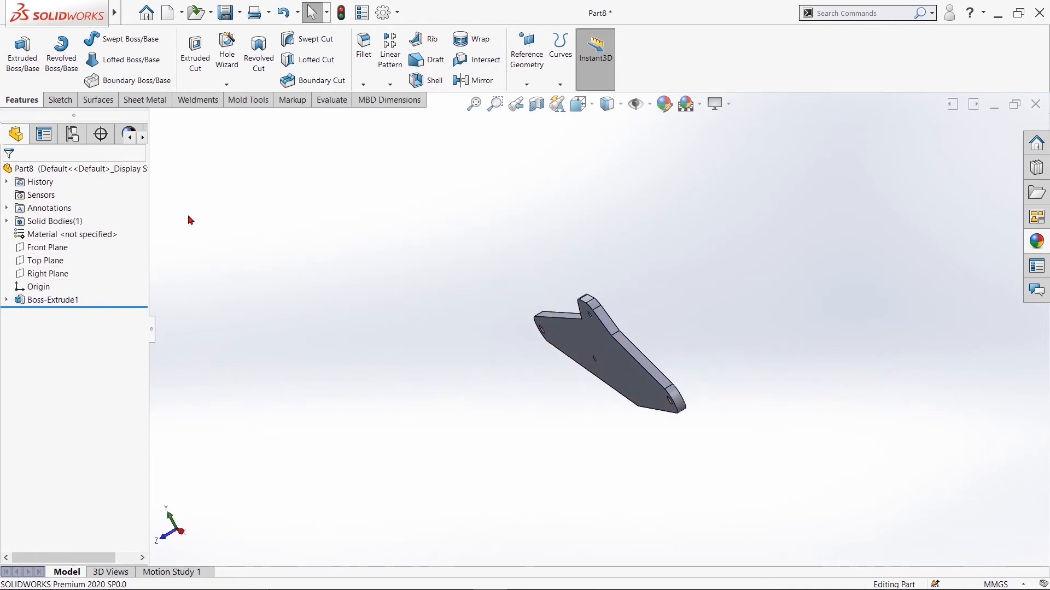
- Start a sketch on the Front Plane and convert the arm plate's face and its four hole edges into it
left_click(48, 249)
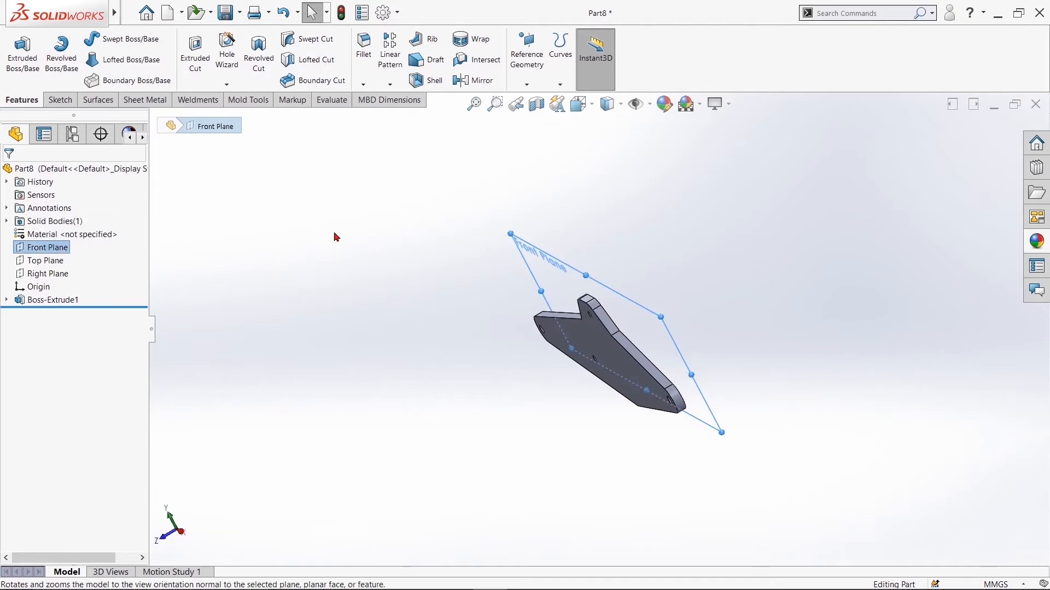
left_click(54, 250)
left_click(62, 235)
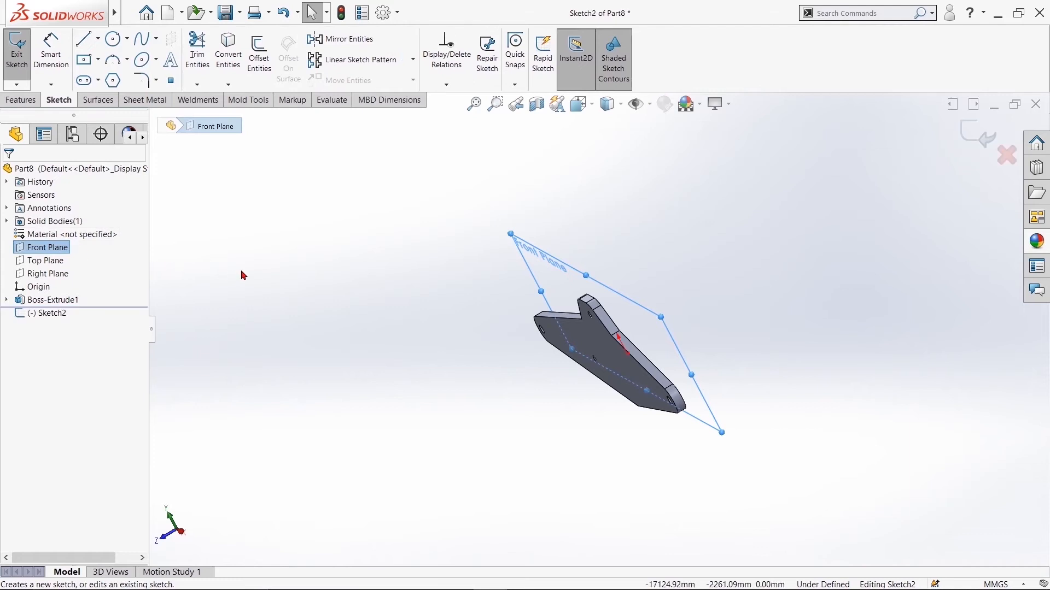
left_click(228, 55)
left_click(576, 362)
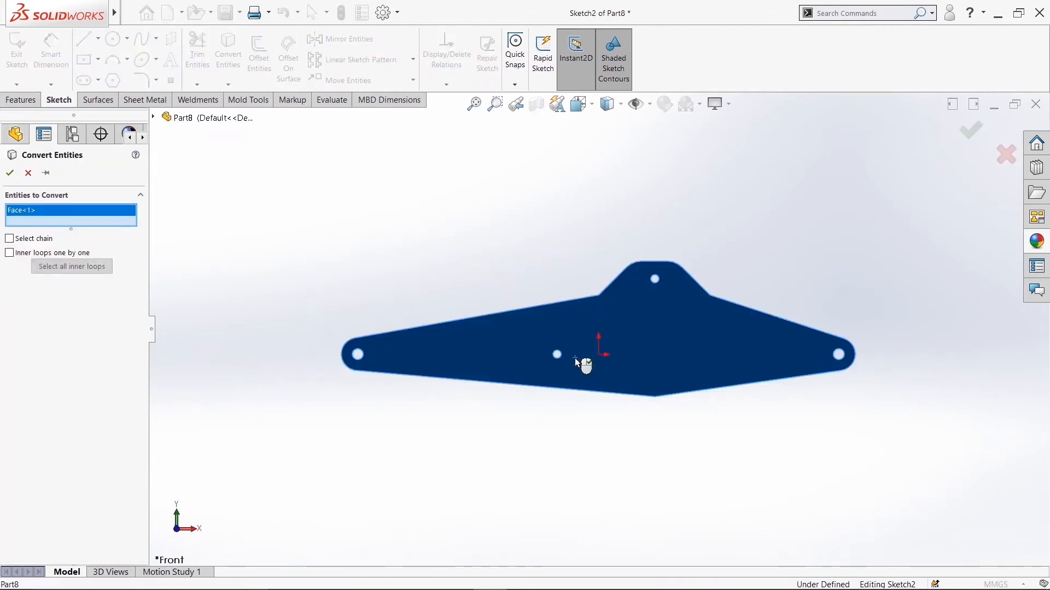
left_click(562, 356)
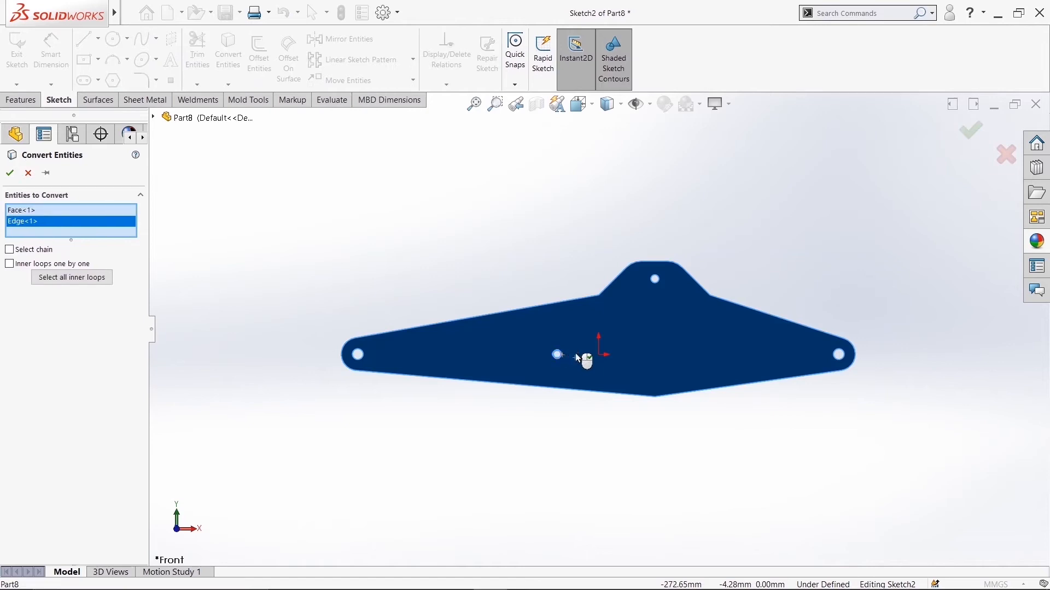
left_click(660, 280)
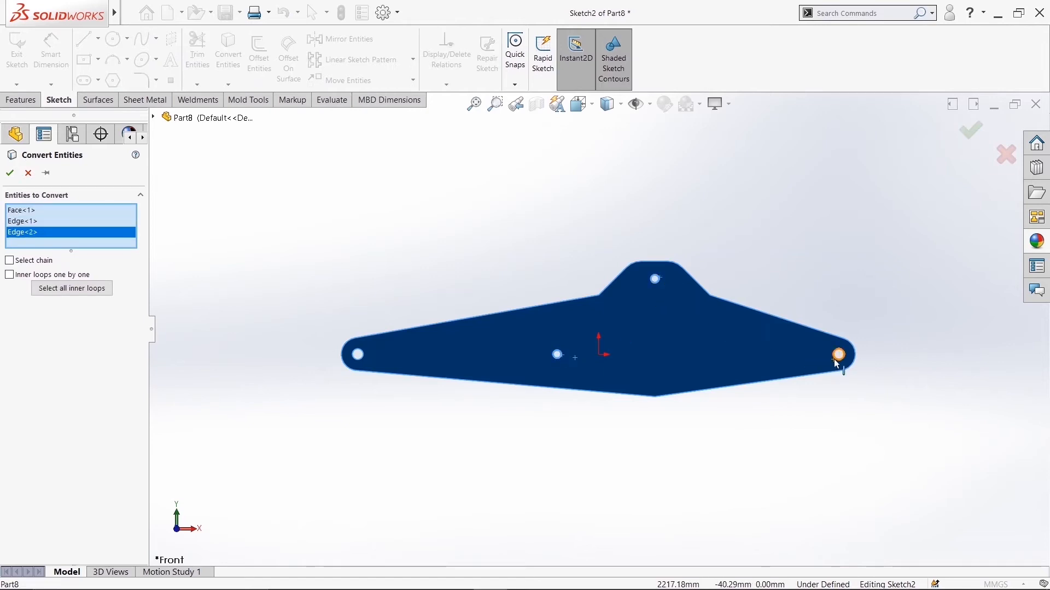
left_click(837, 363)
left_click(366, 360)
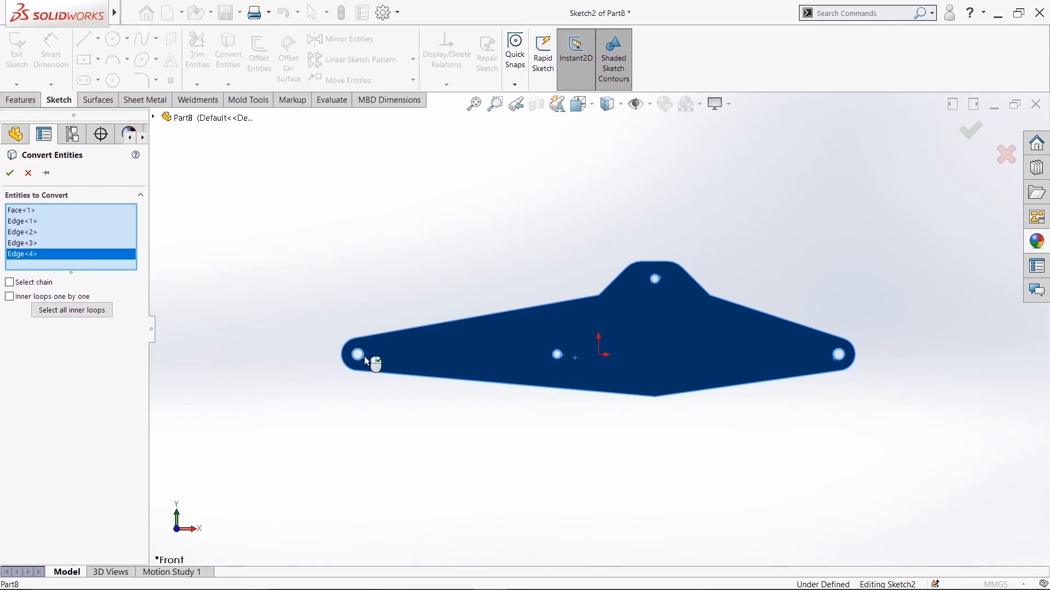
left_click(9, 173)
- Convert the arm plate's inner face into the current sketch to add the full outer outline
middle_click_drag(572, 243, 465, 346)
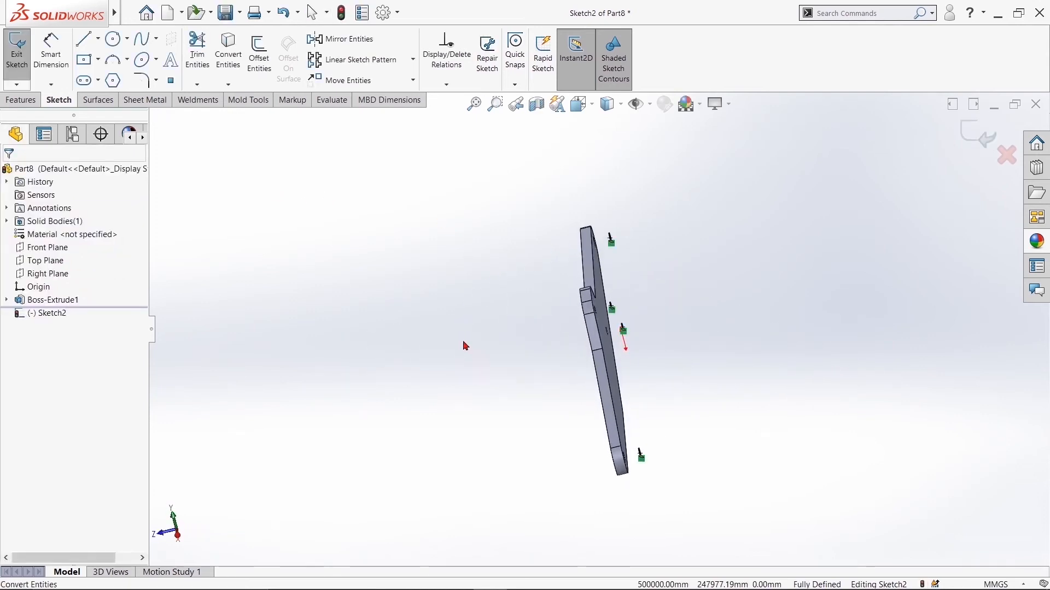
middle_click_drag(466, 257, 474, 258)
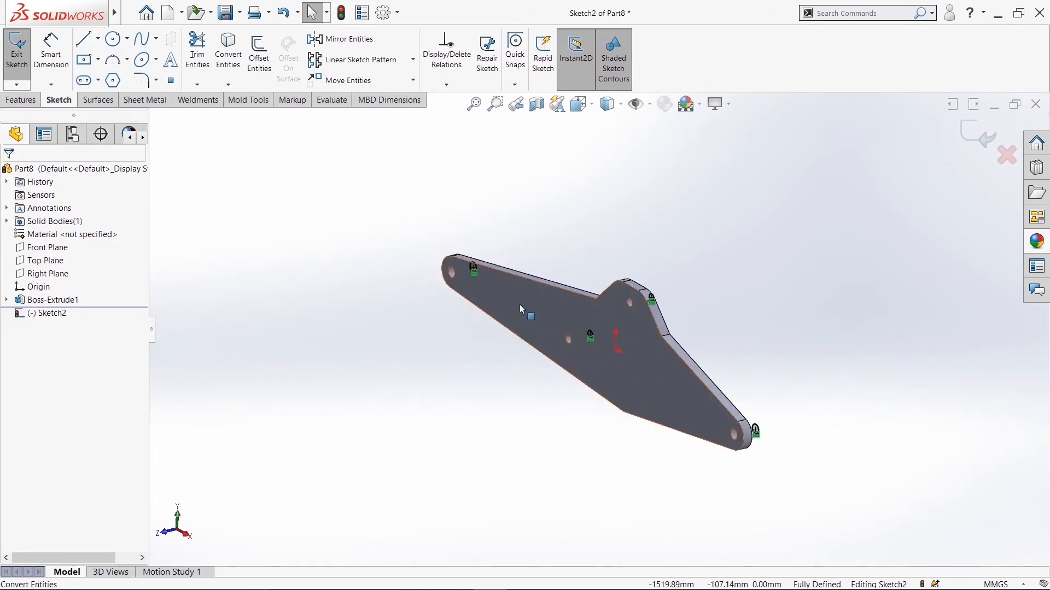
left_click(521, 305)
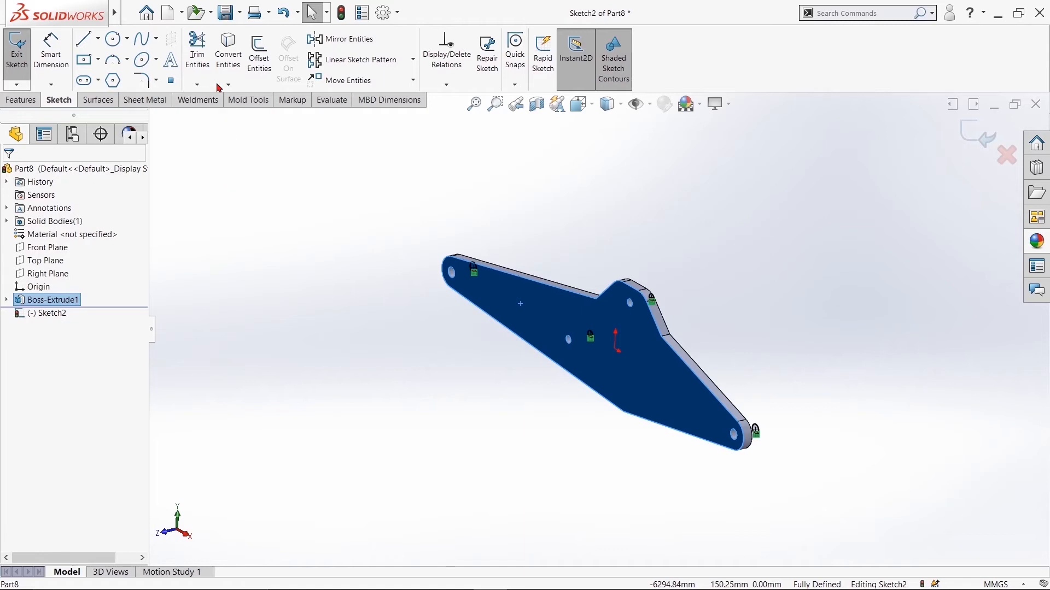
left_click(228, 55)
middle_click_drag(497, 245, 422, 227)
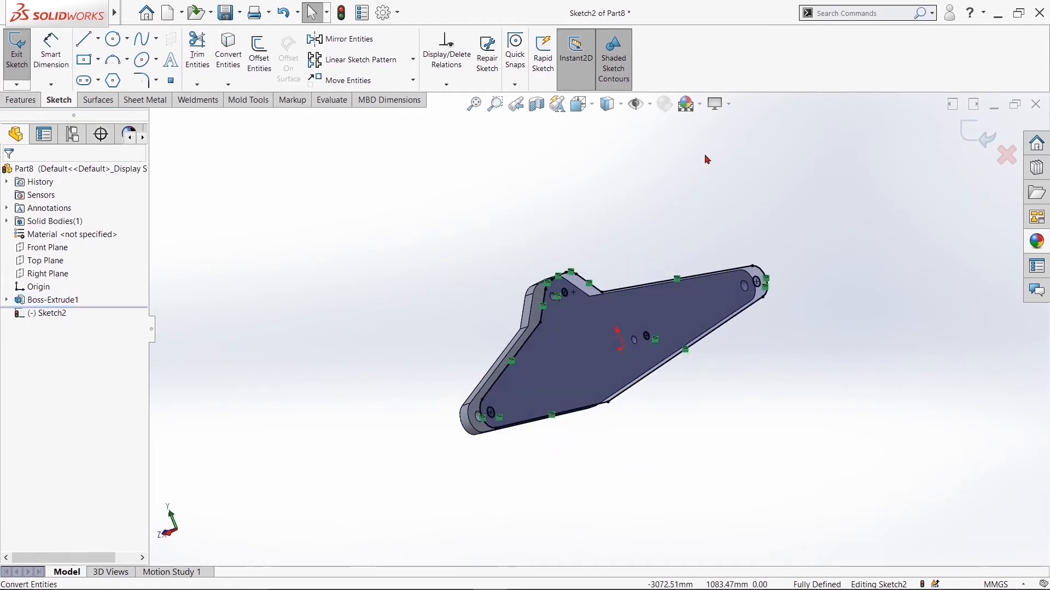
- Start a Boss-Extrude of the converted arm profile with the Offset start condition
left_click(21, 99)
left_click(21, 54)
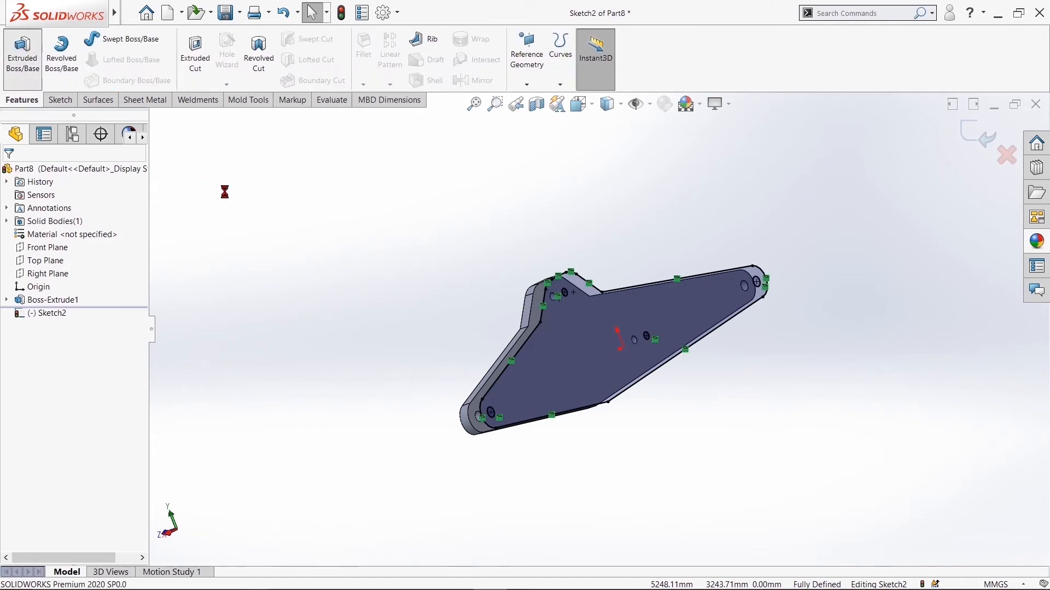
middle_click_drag(358, 241, 403, 283)
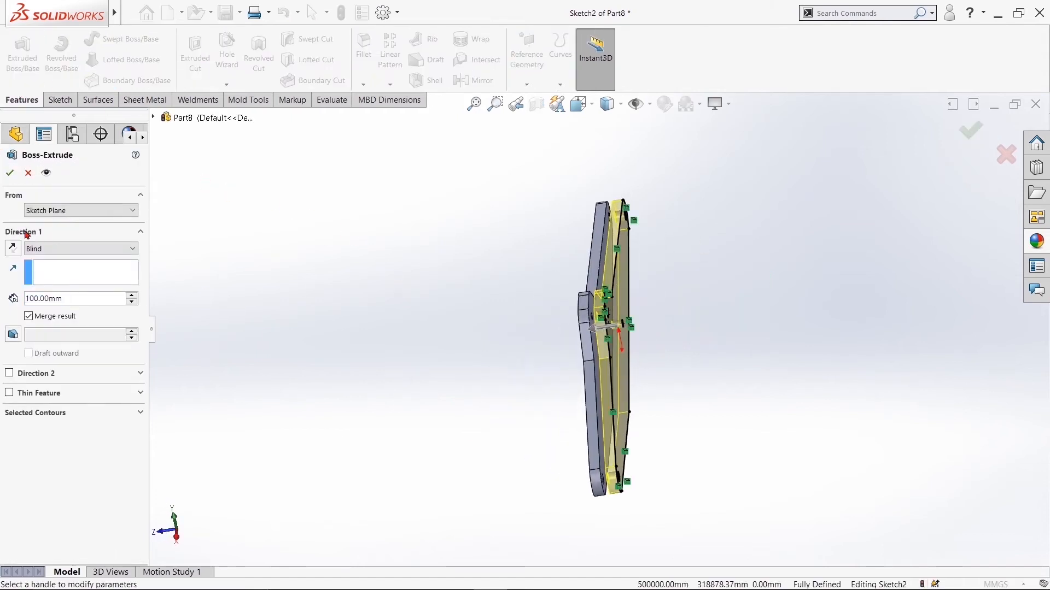
left_click(44, 210)
left_click(55, 251)
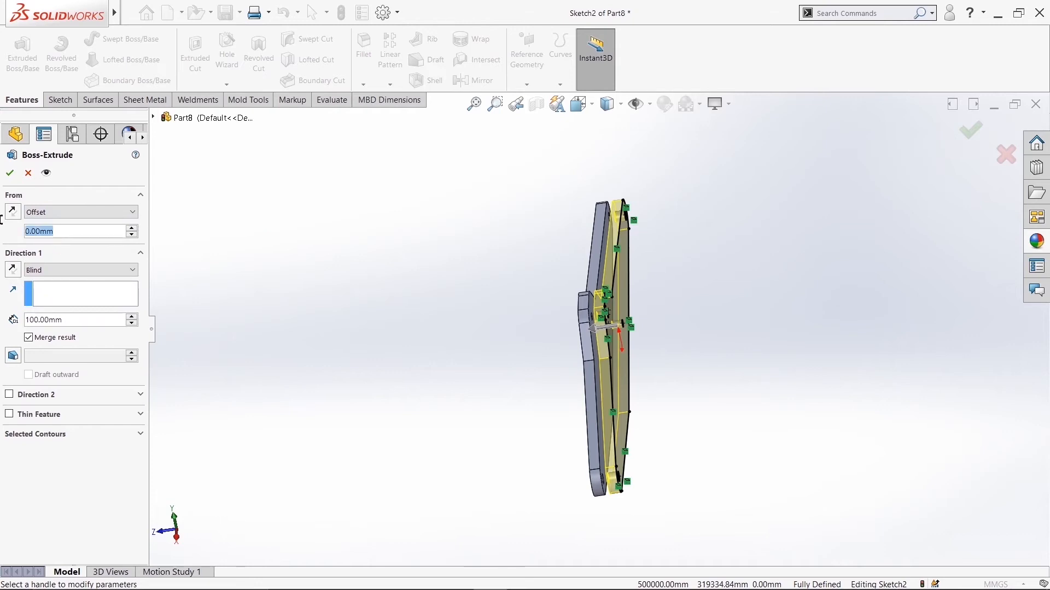
type("306")
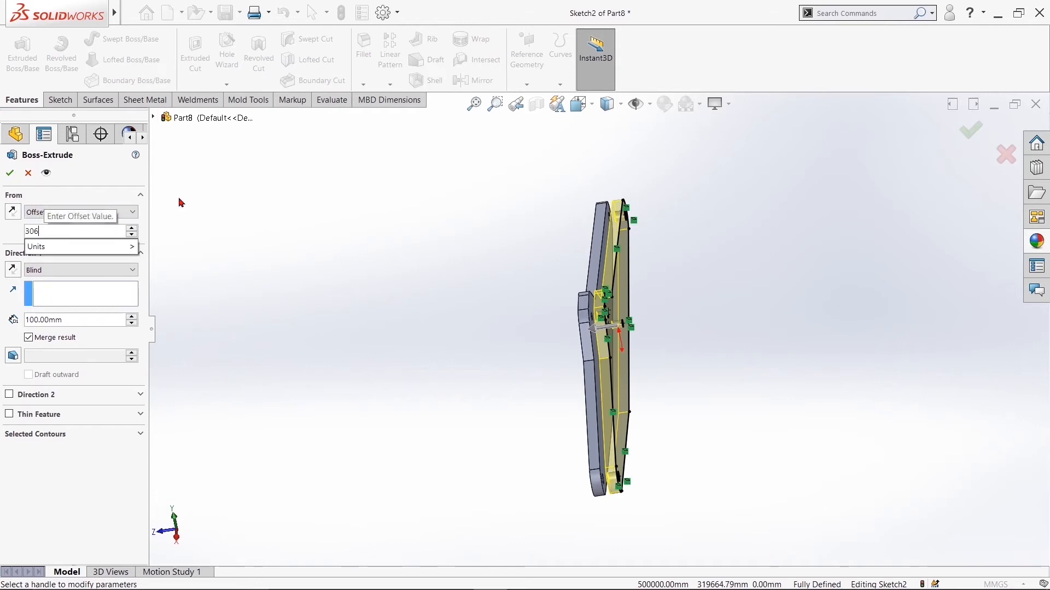
type("/0")
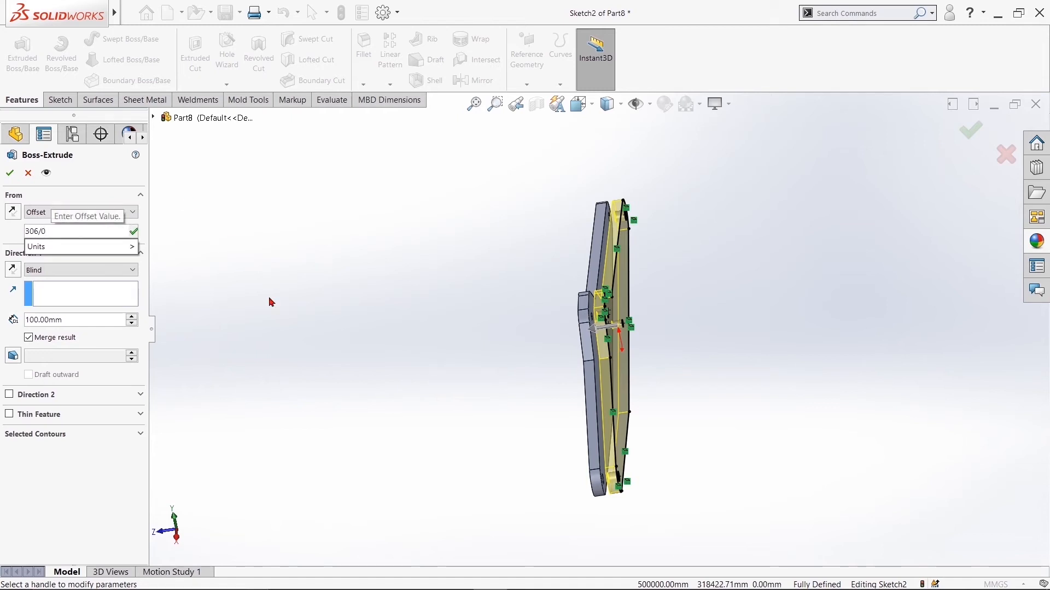
key("Return")
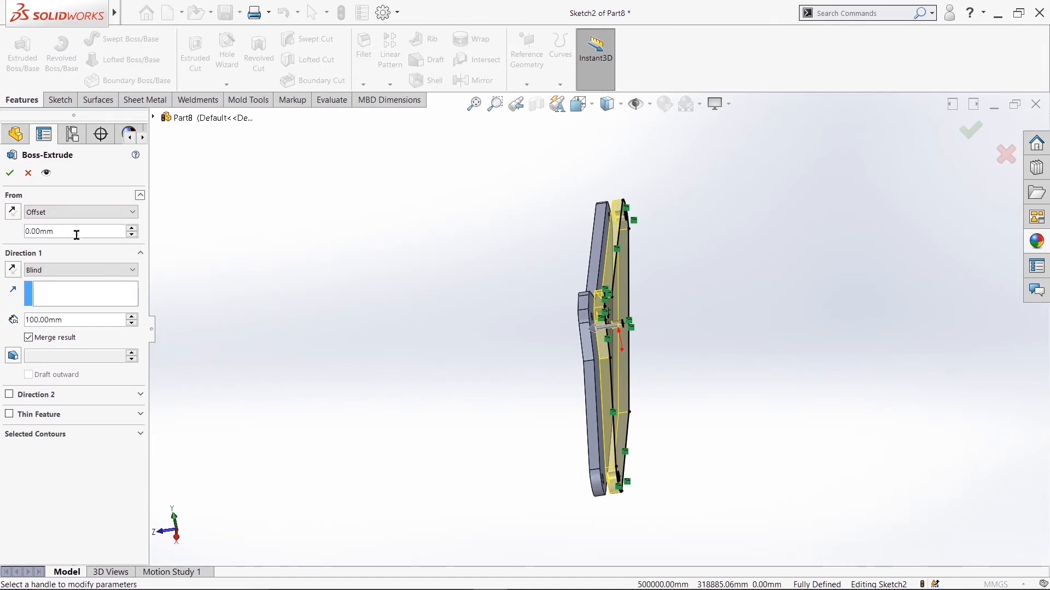
- Set the start offset to 306/2 mm and reverse both the offset and the extrusion direction, away from the first plate
type("306/2")
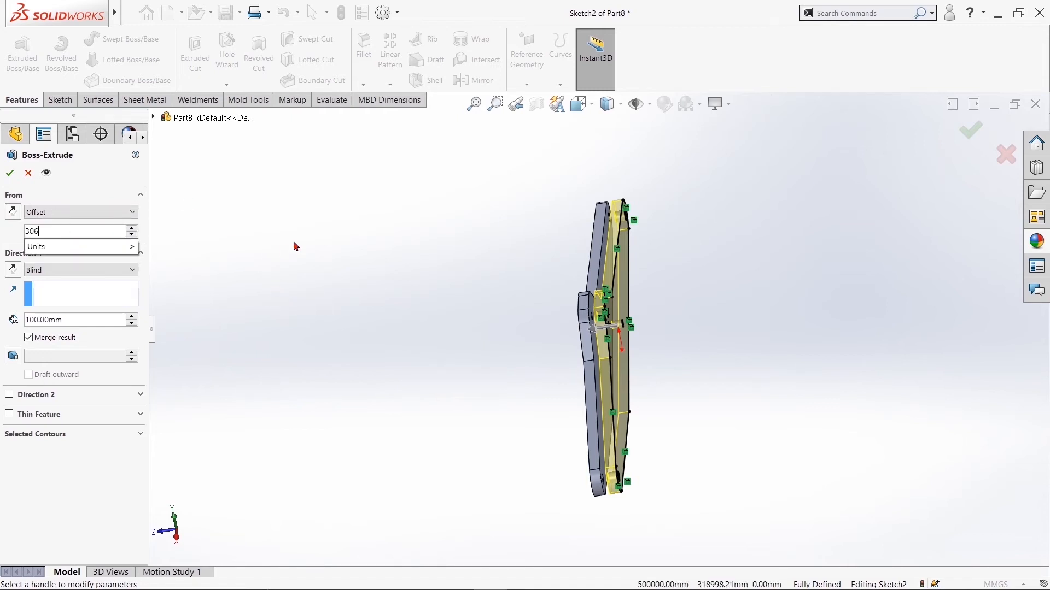
key("Return")
left_click(13, 211)
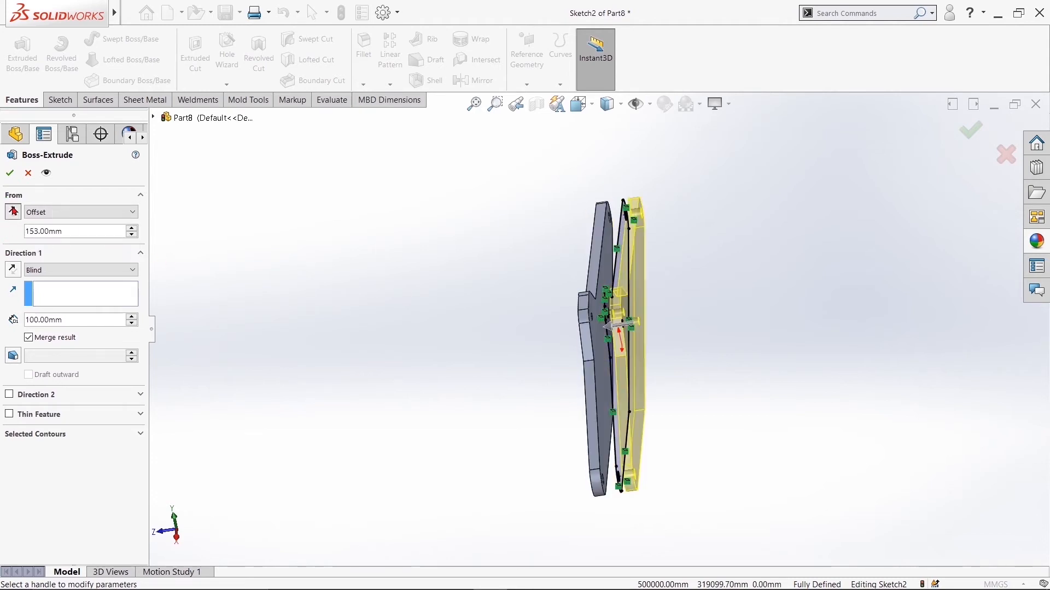
mouse_move(272, 233)
middle_mouse_down()
mouse_move(304, 248)
mouse_move(304, 234)
mouse_move(296, 237)
middle_mouse_up()
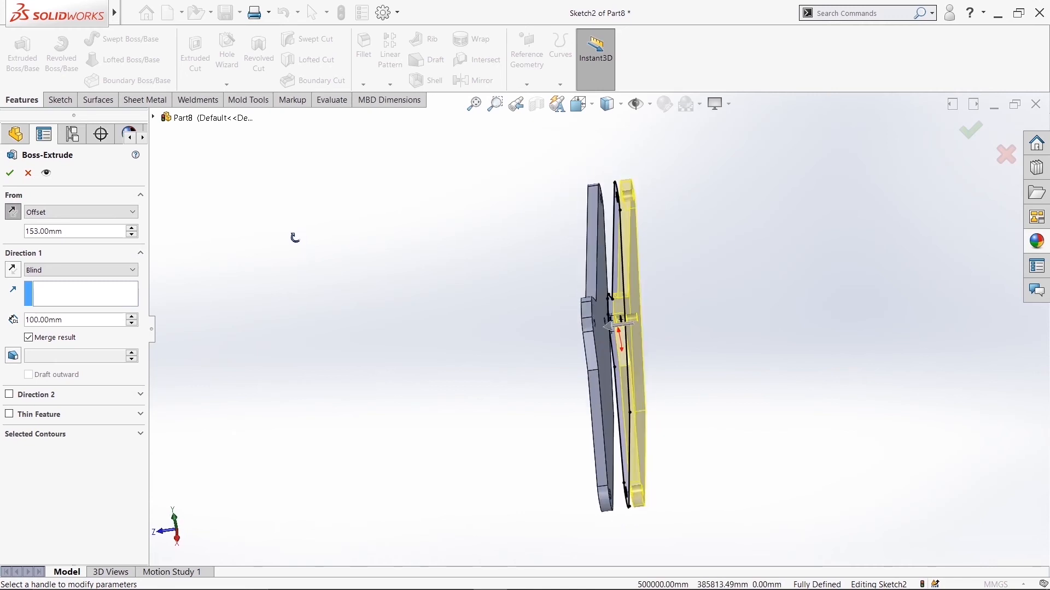
left_click(11, 270)
mouse_move(298, 244)
middle_mouse_down()
mouse_move(305, 276)
mouse_move(304, 253)
middle_mouse_up()
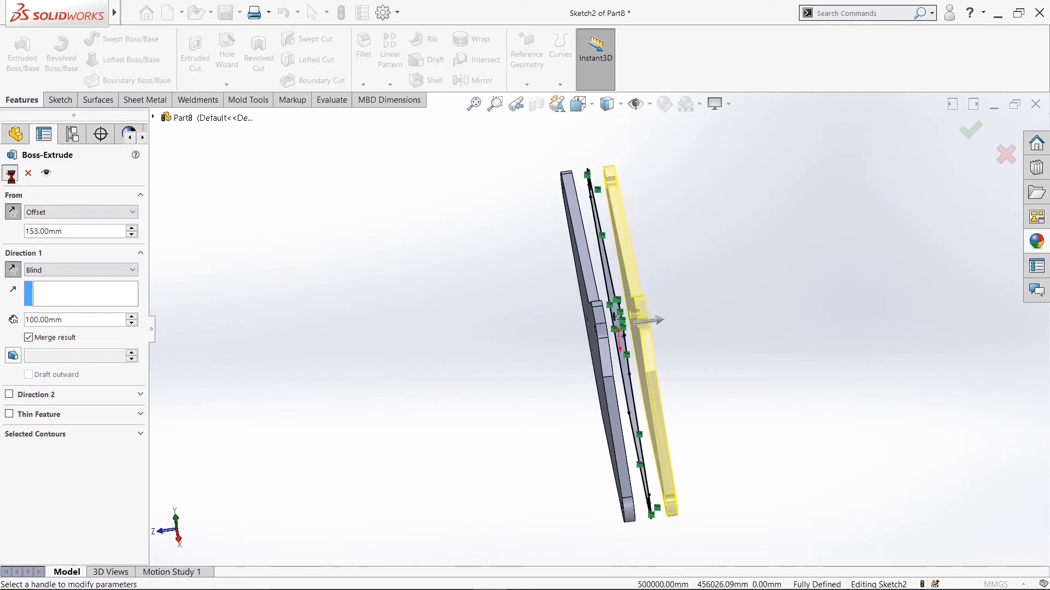
key("ctrl+4")
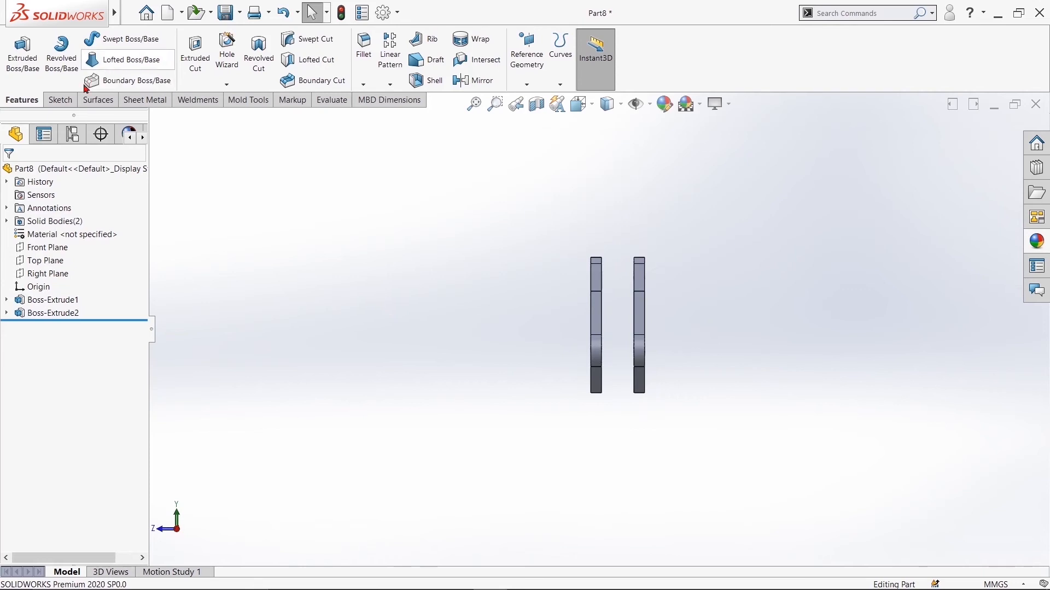
left_click(60, 100)
left_click(85, 39)
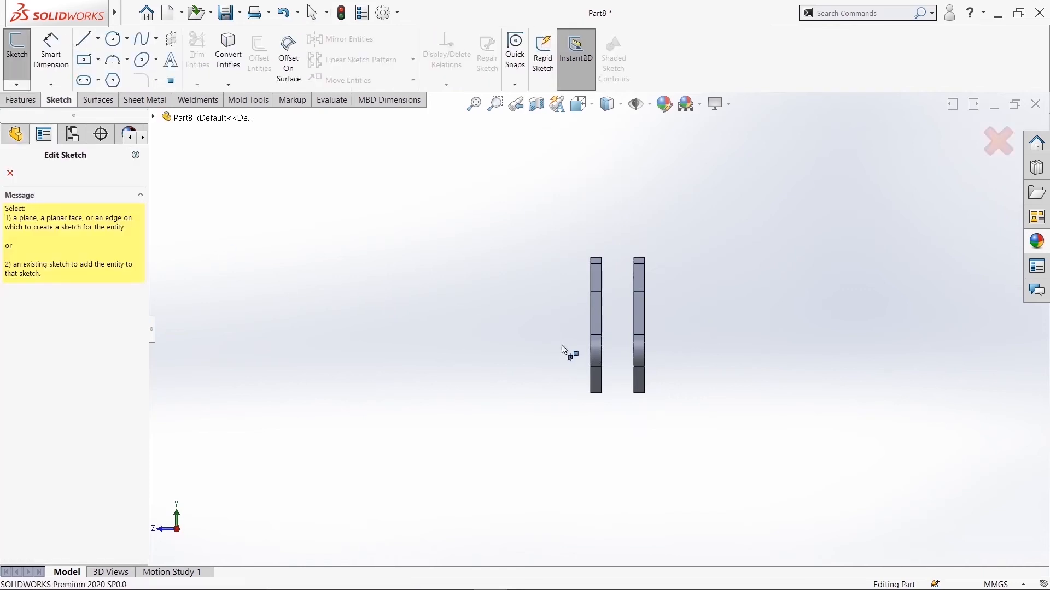
left_click(600, 317)
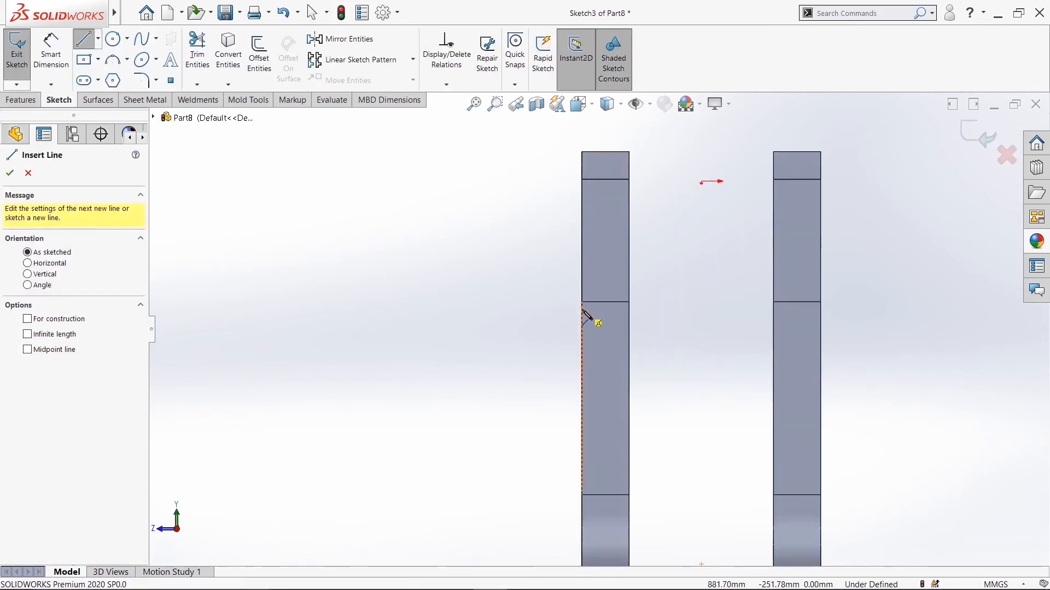
left_click(582, 302)
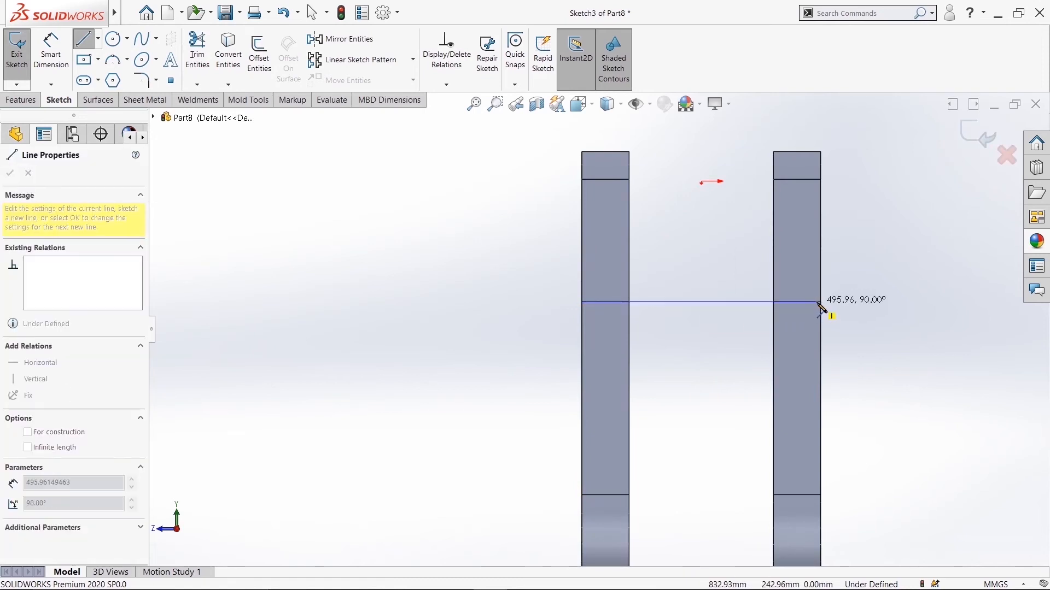
right_click(646, 224)
left_click(672, 235)
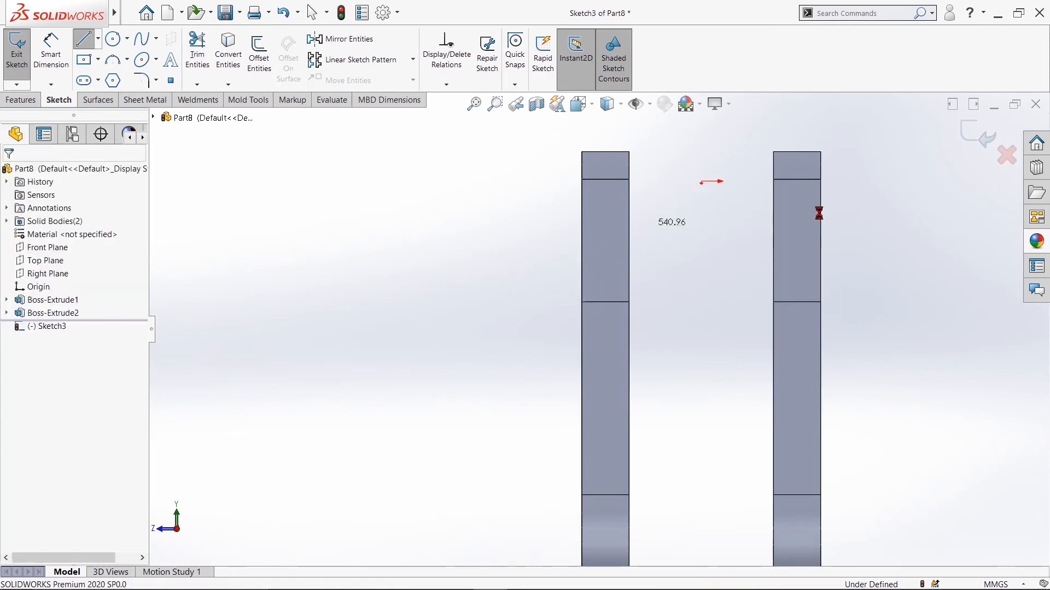
left_click(989, 141)
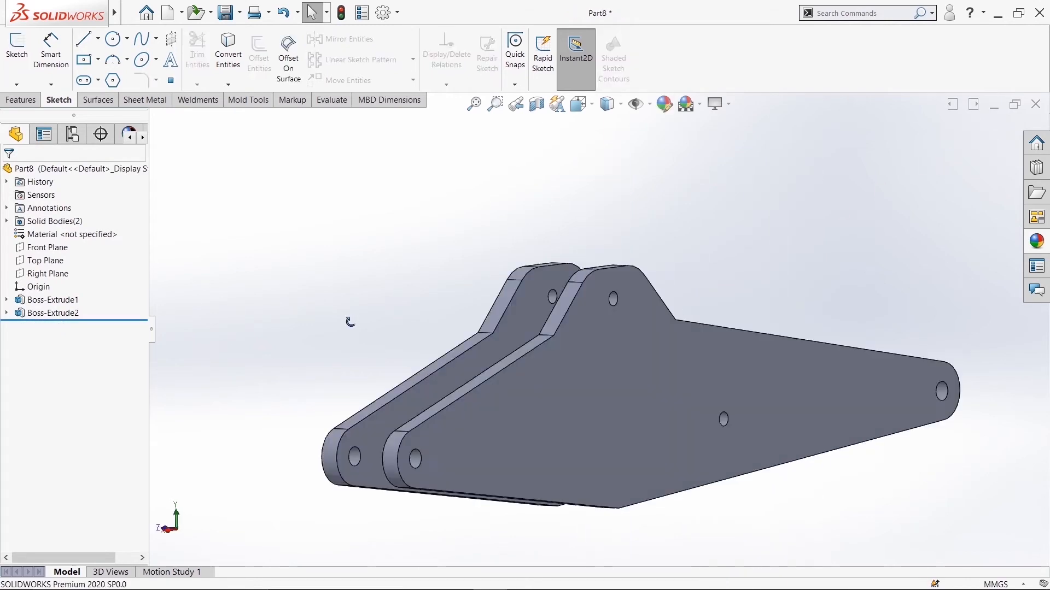
- Start a sketch on the outer face of the second arm plate and activate Convert Entities
middle_click_drag(350, 322, 362, 358)
left_click(563, 362)
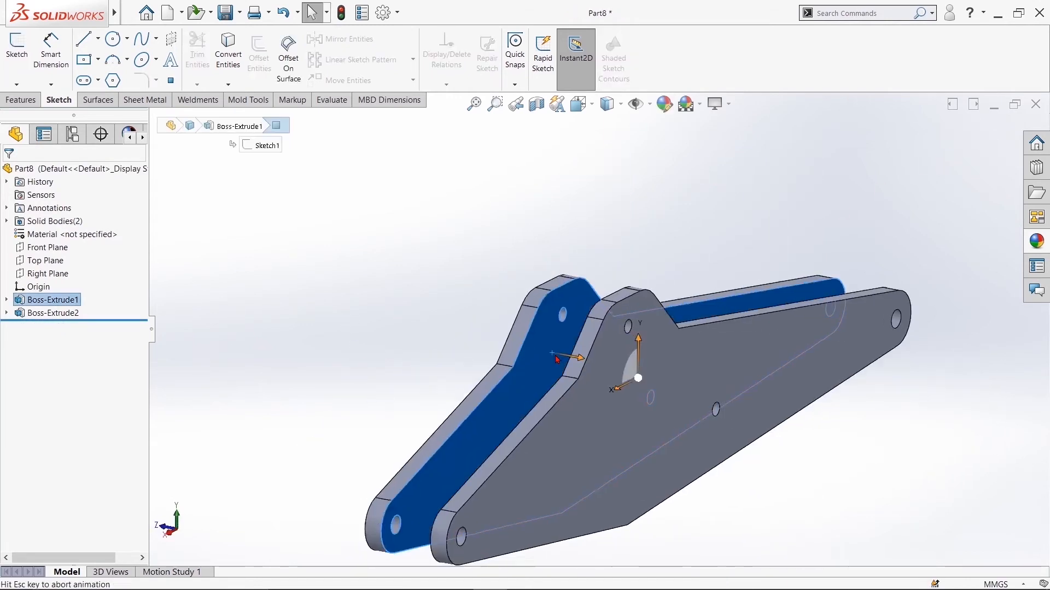
key("ctrl+8")
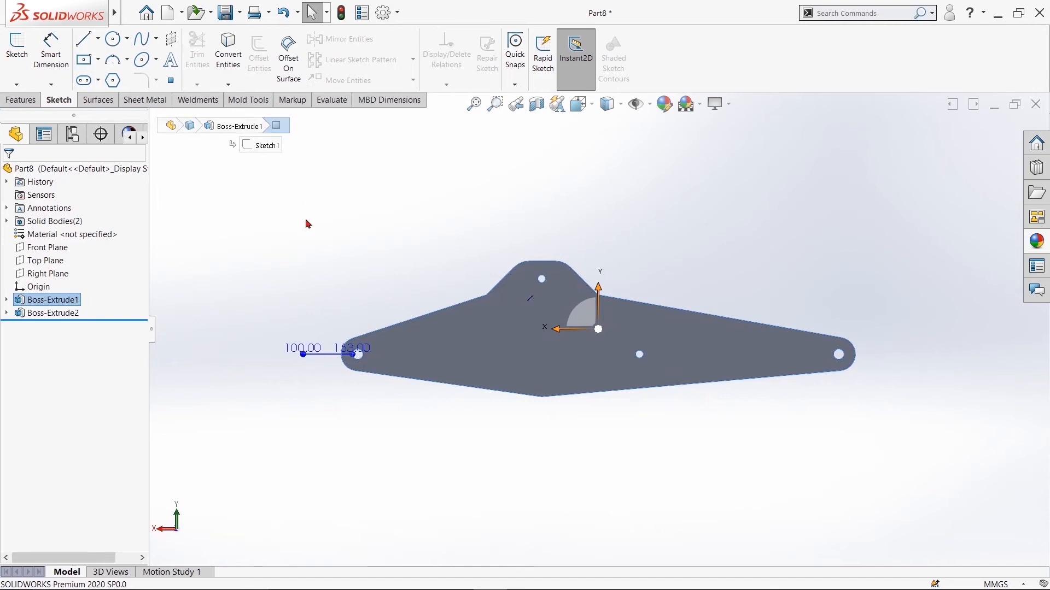
left_click(305, 223)
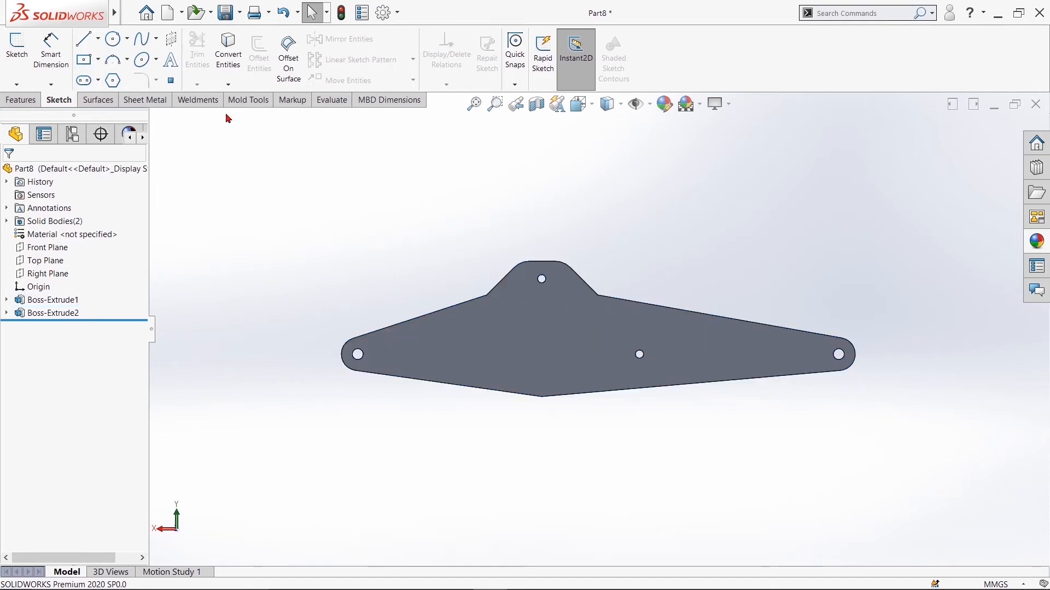
left_click(374, 380)
left_click(345, 356)
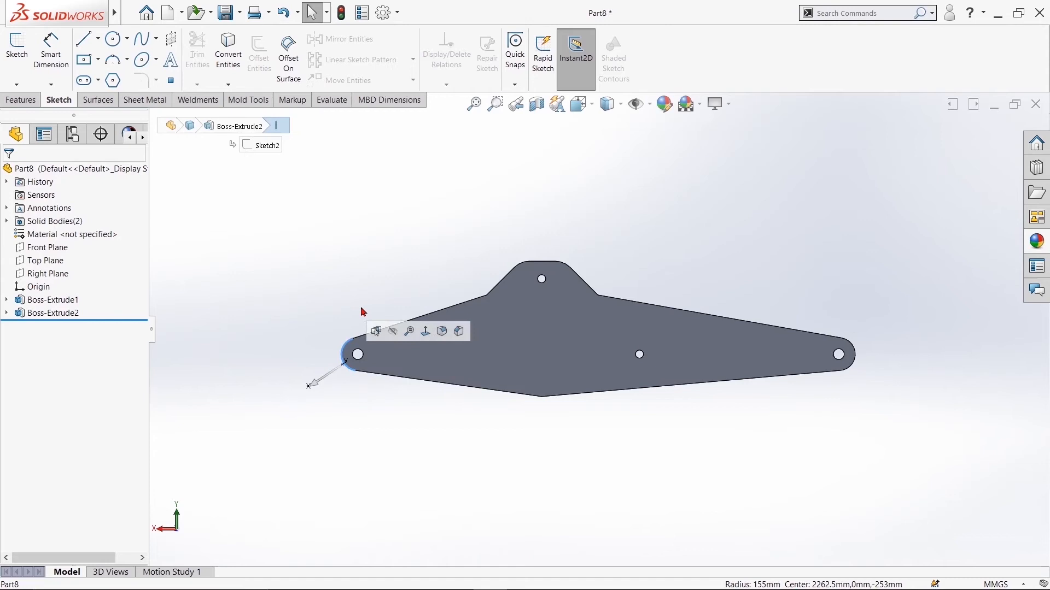
left_click(296, 224)
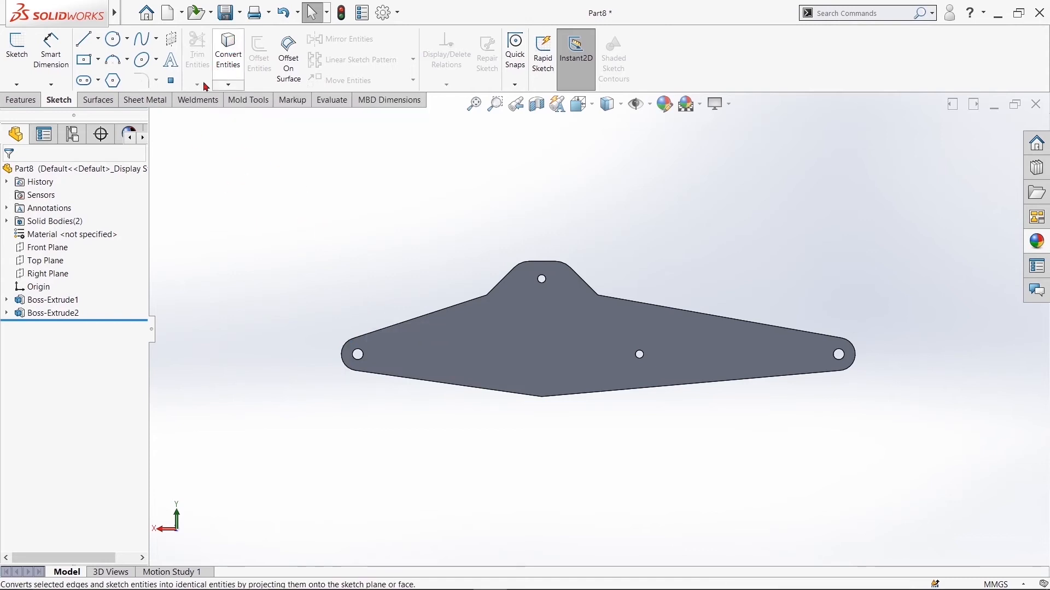
left_click(17, 49)
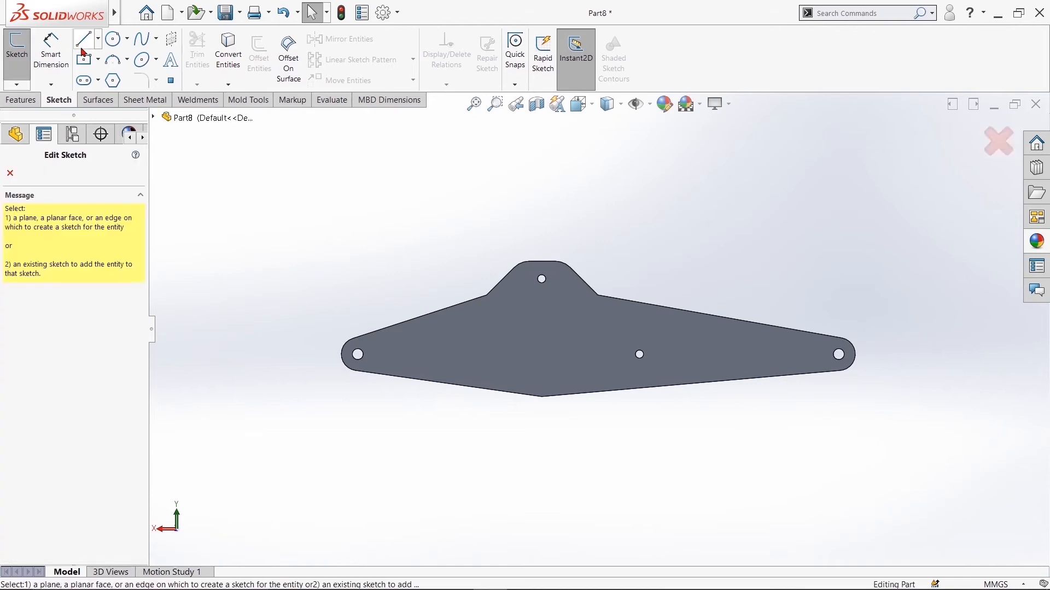
left_click(472, 340)
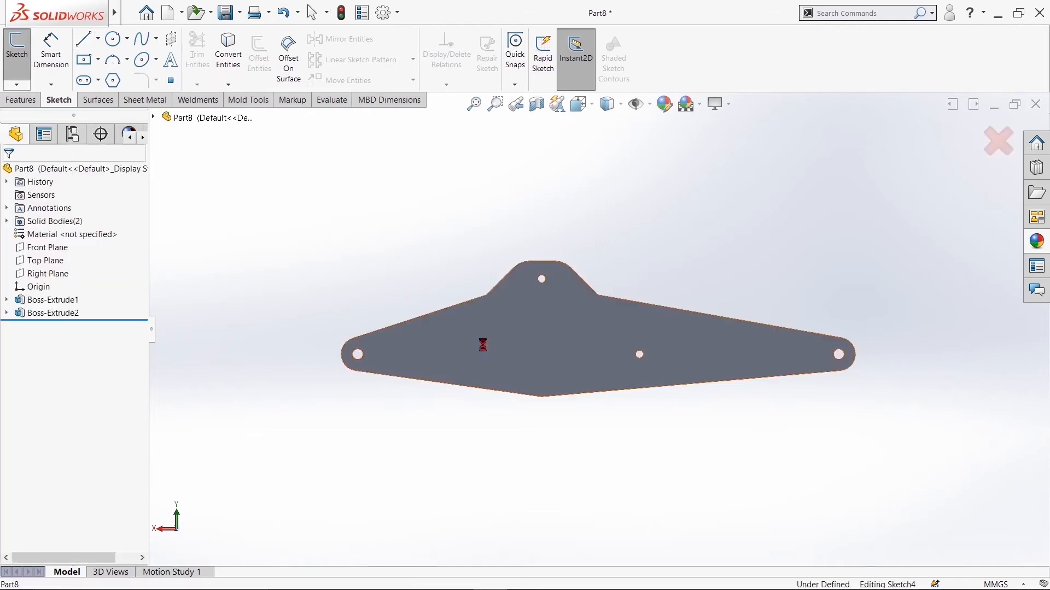
left_click(241, 61)
left_click(356, 381)
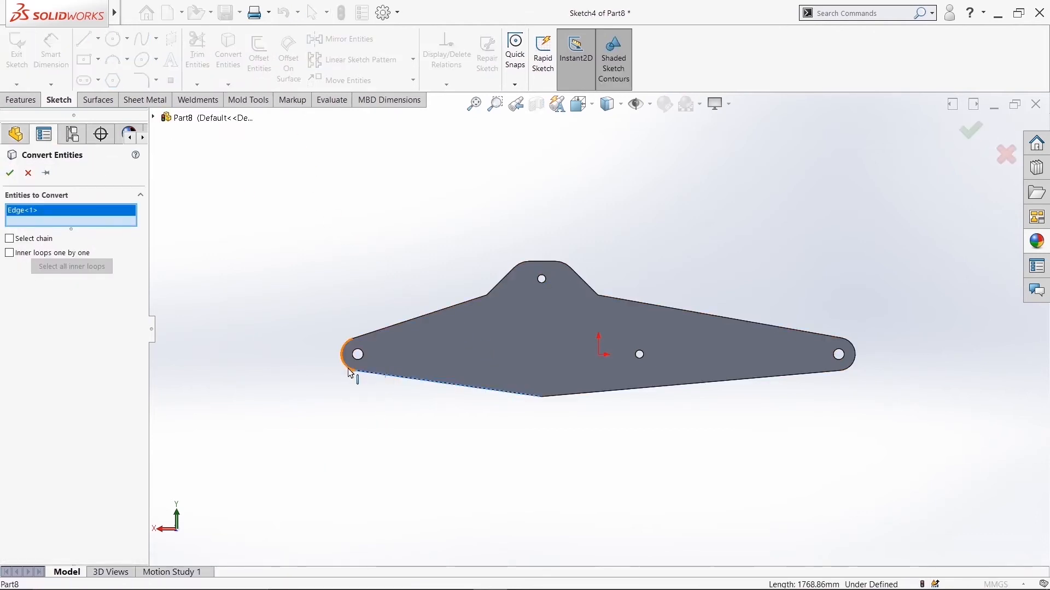
left_click(350, 374)
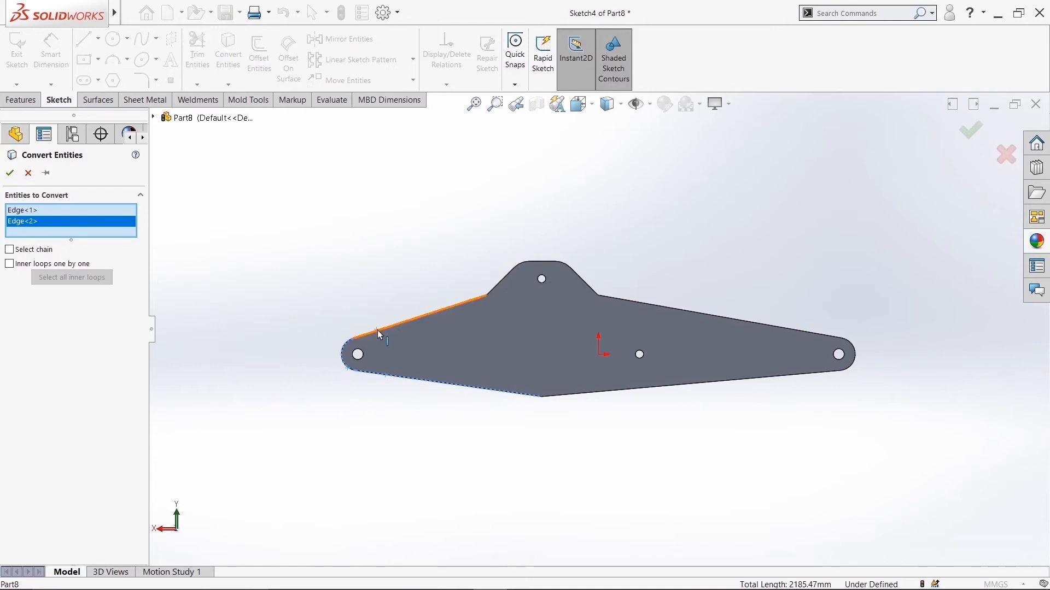
left_click(377, 330)
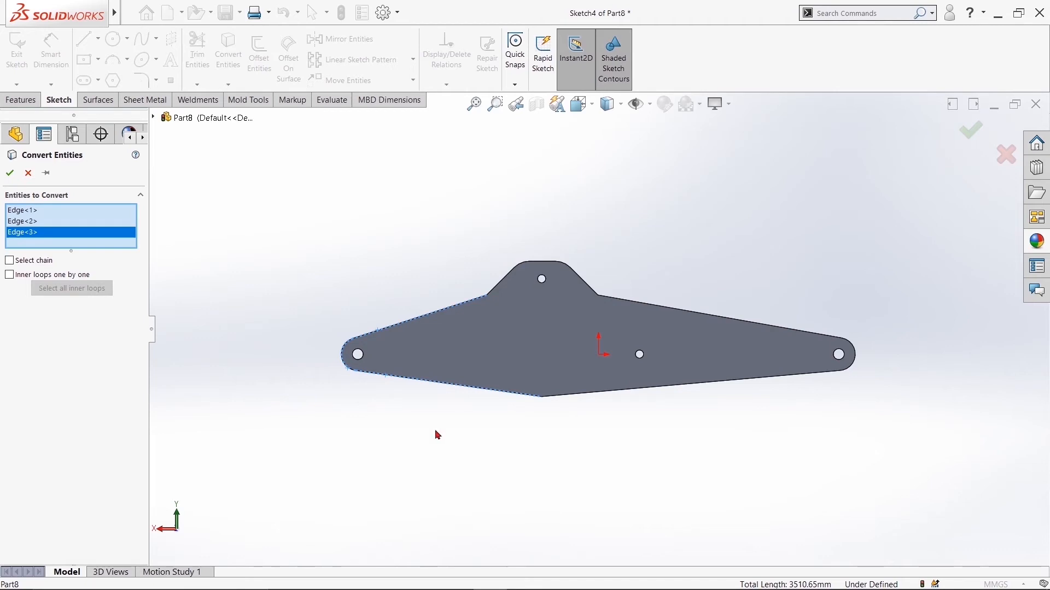
right_click(69, 214)
left_click(83, 217)
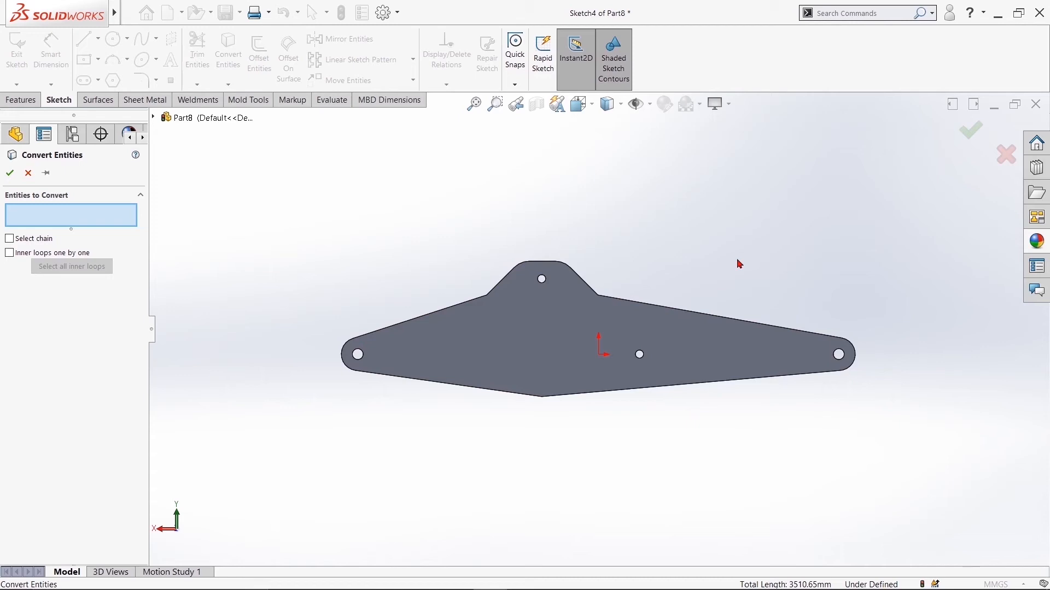
- Convert the upper sloped edge, rounded end arc and lower sloped edge of the plate's longer side into the sketch
left_click(781, 330)
left_click(855, 351)
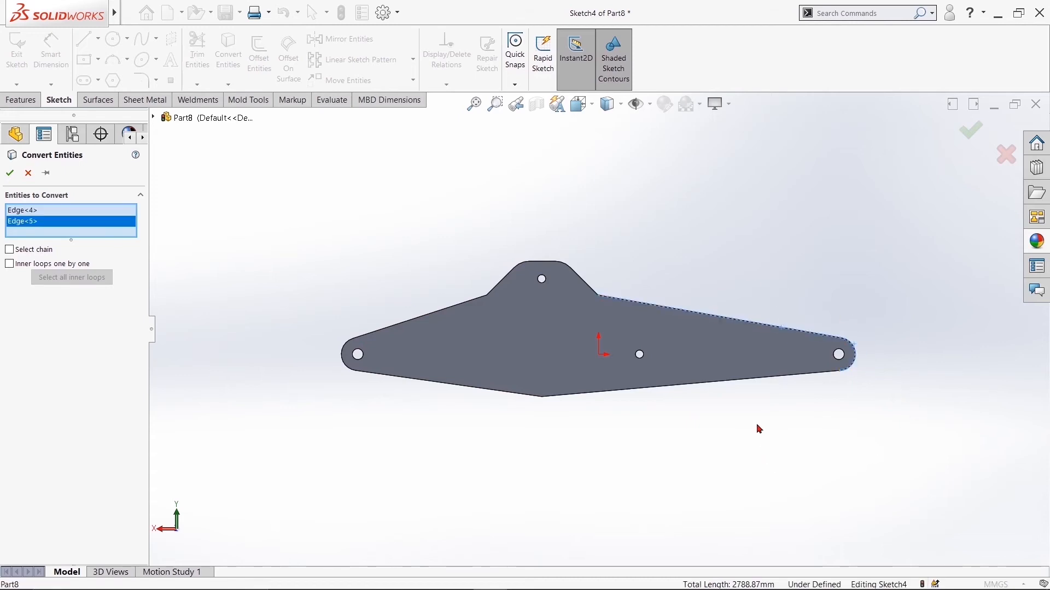
left_click(748, 382)
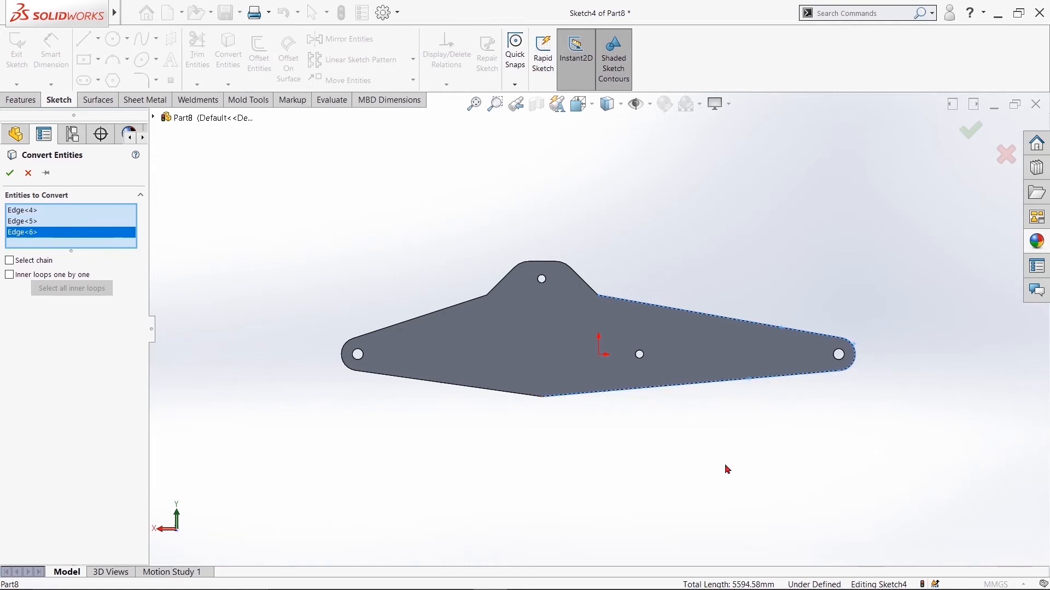
left_click(11, 174)
- Sketch a line about 1043 mm long from the plate's lowest corner along the lower edge of the shorter side
key("l")
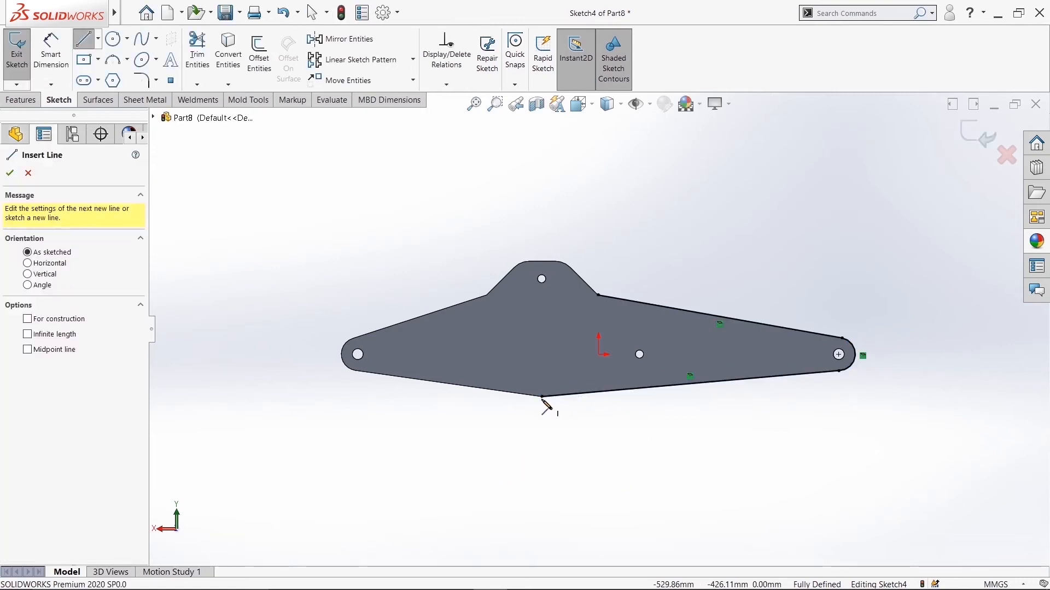
left_click(542, 396)
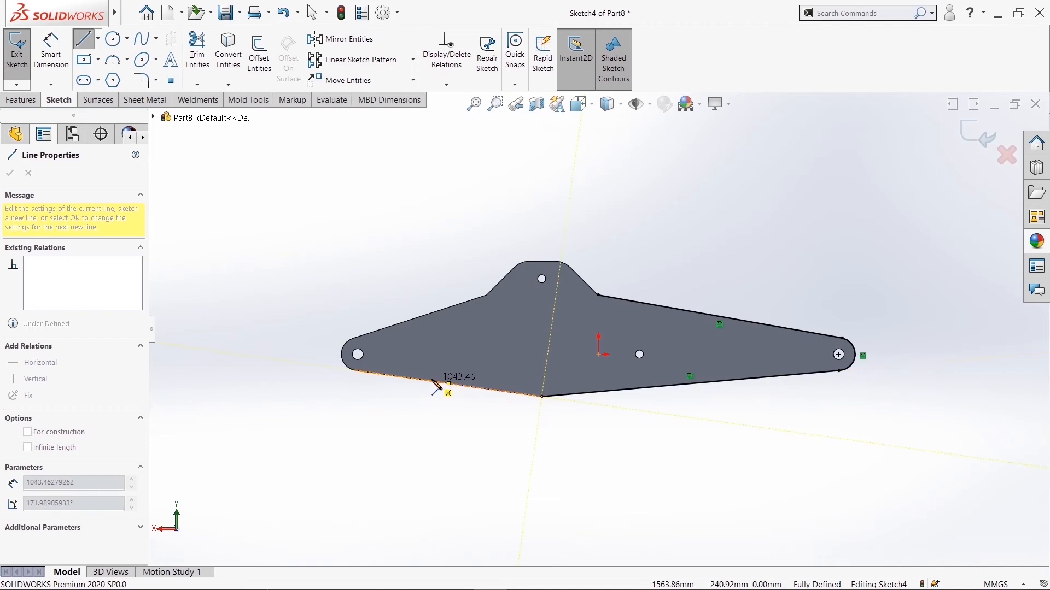
left_click(432, 380)
right_click(432, 380)
left_click(467, 389)
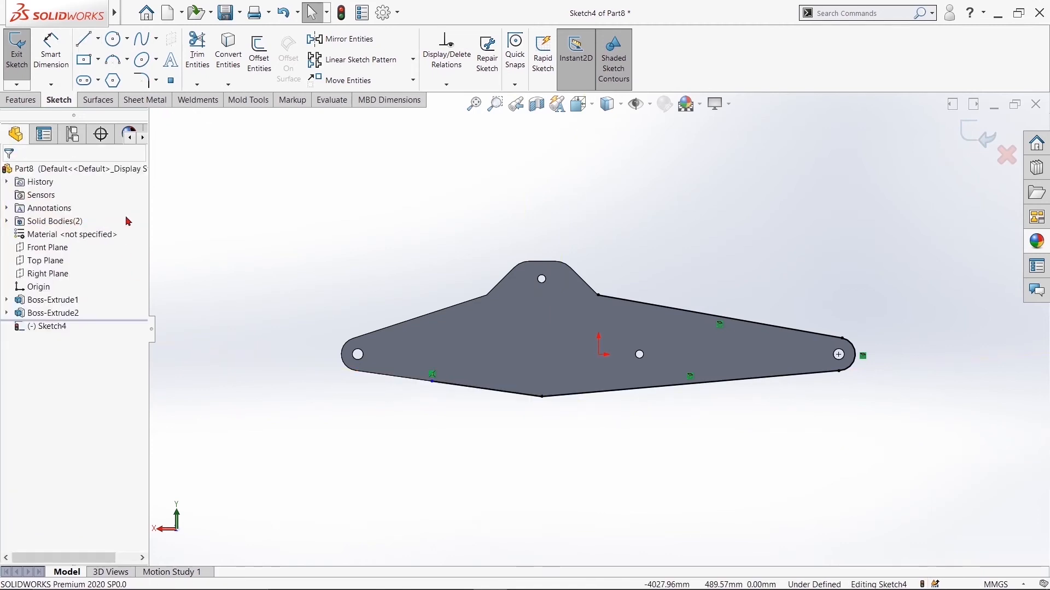
- Draw a vertical centerline about 544 mm long downward from the center of the hole at the plate's shorter end
left_click(98, 38)
left_click(104, 59)
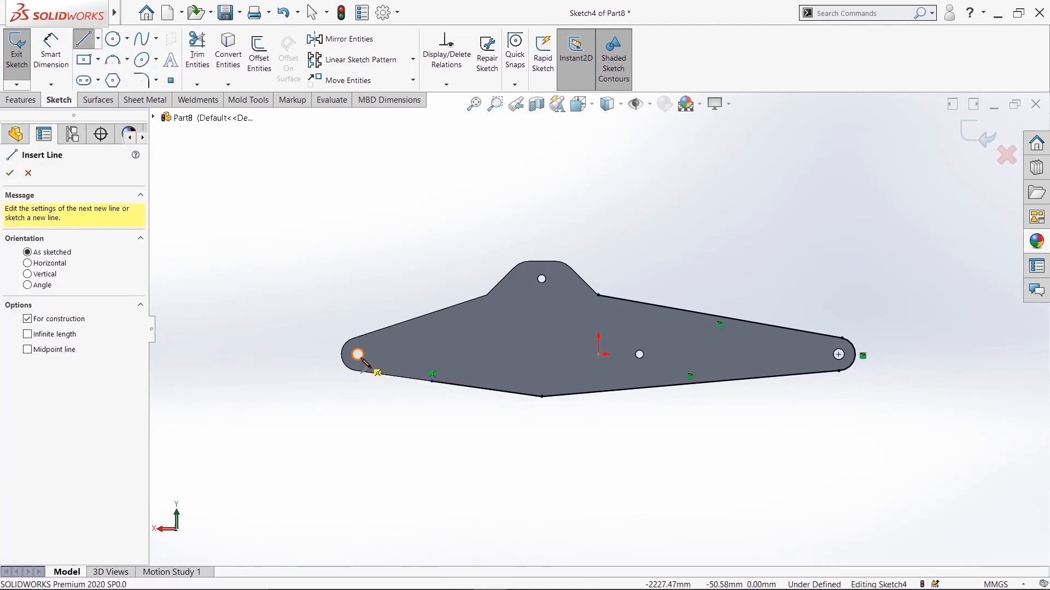
left_click(358, 354)
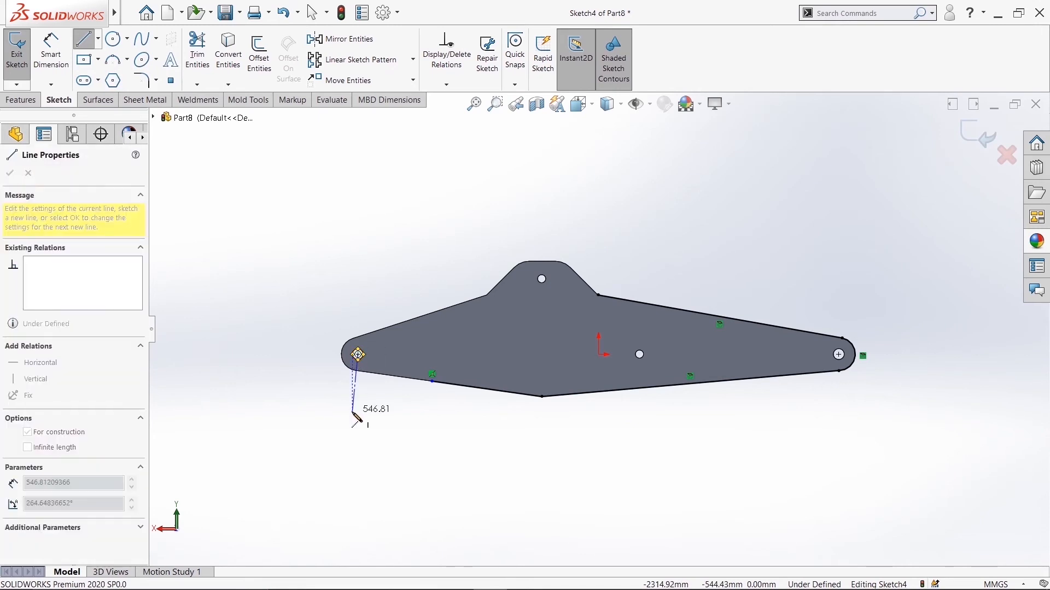
left_click(358, 412)
right_click(358, 411)
left_click(392, 424)
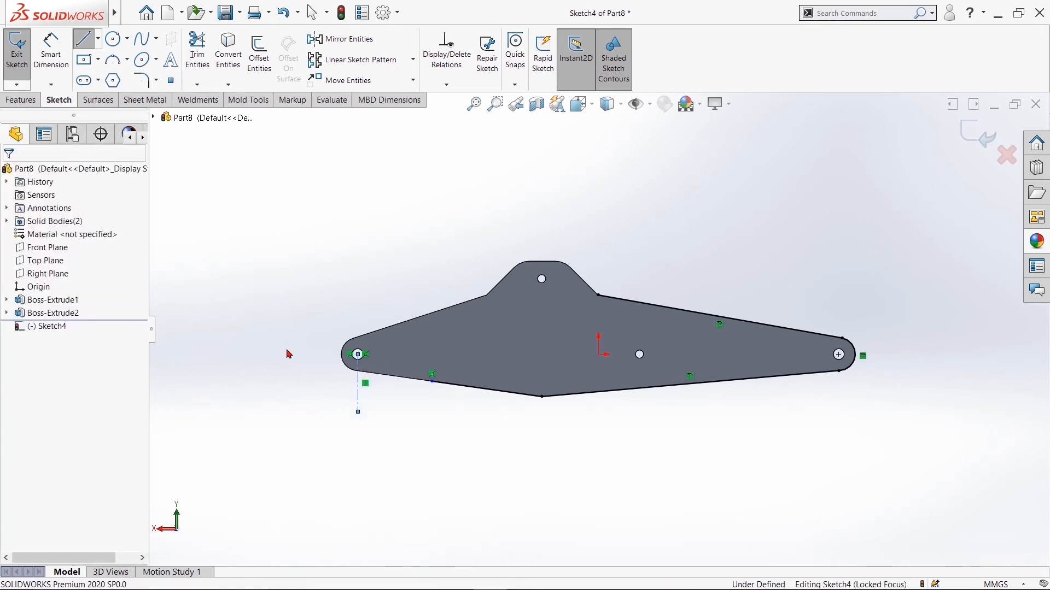
- Dimension the horizontal distance from the vertical centerline to the free end of the lower-edge line as 704 mm
left_click(66, 60)
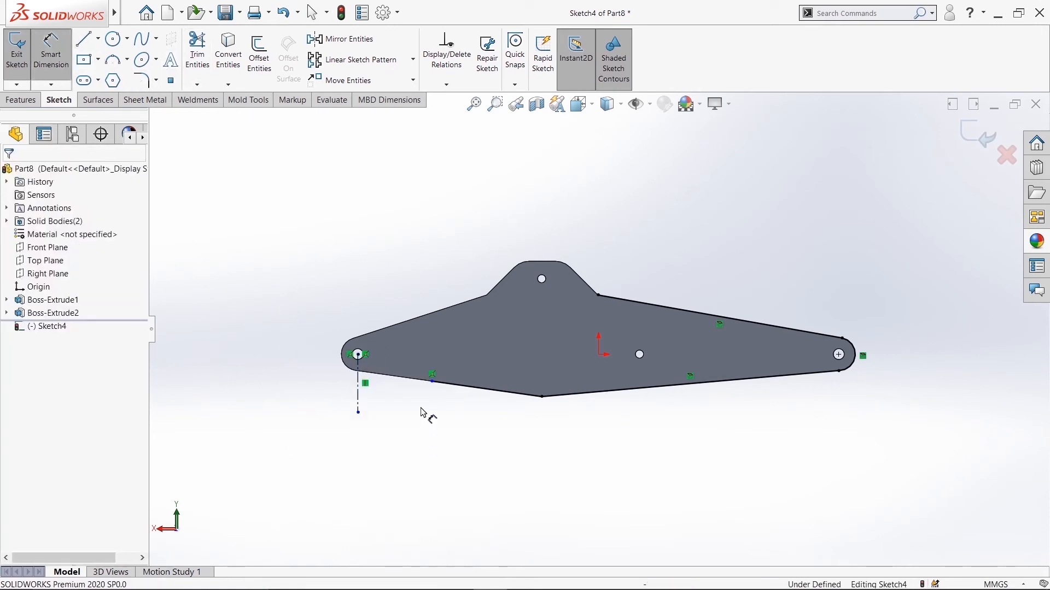
left_click(432, 381)
left_click(359, 389)
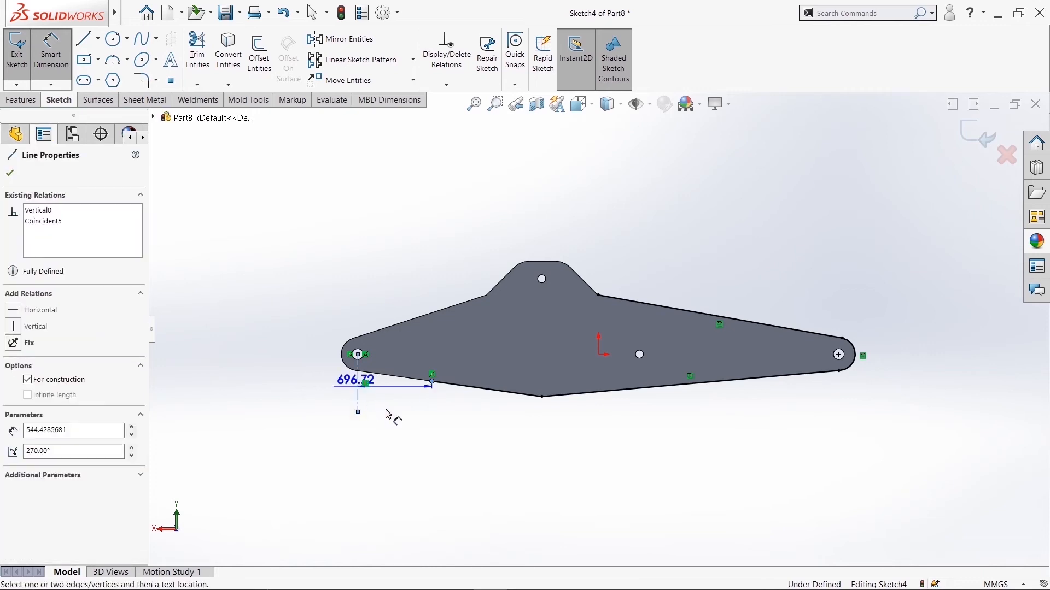
left_click(396, 443)
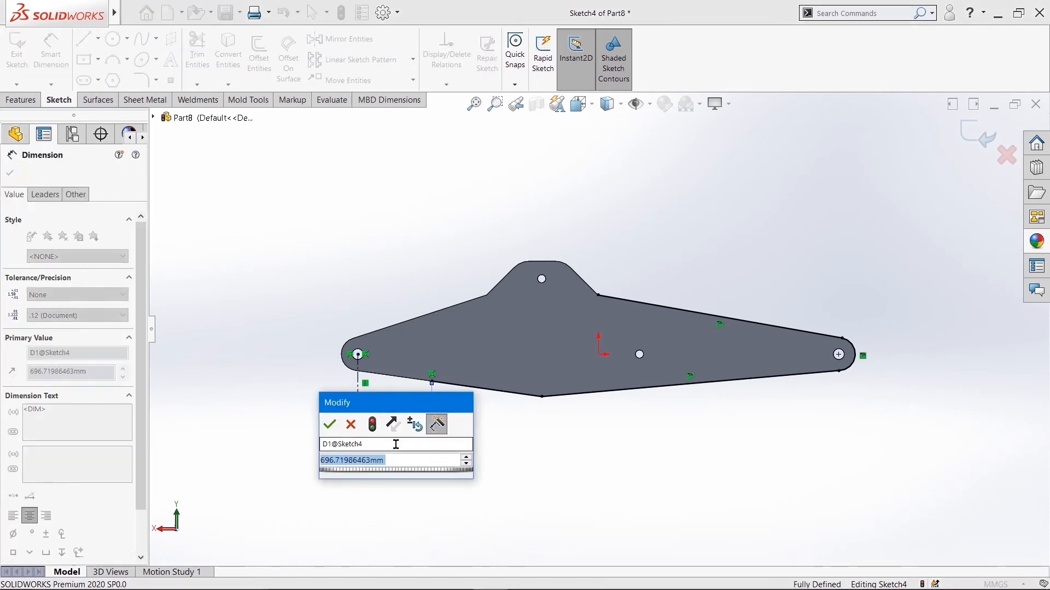
type("704")
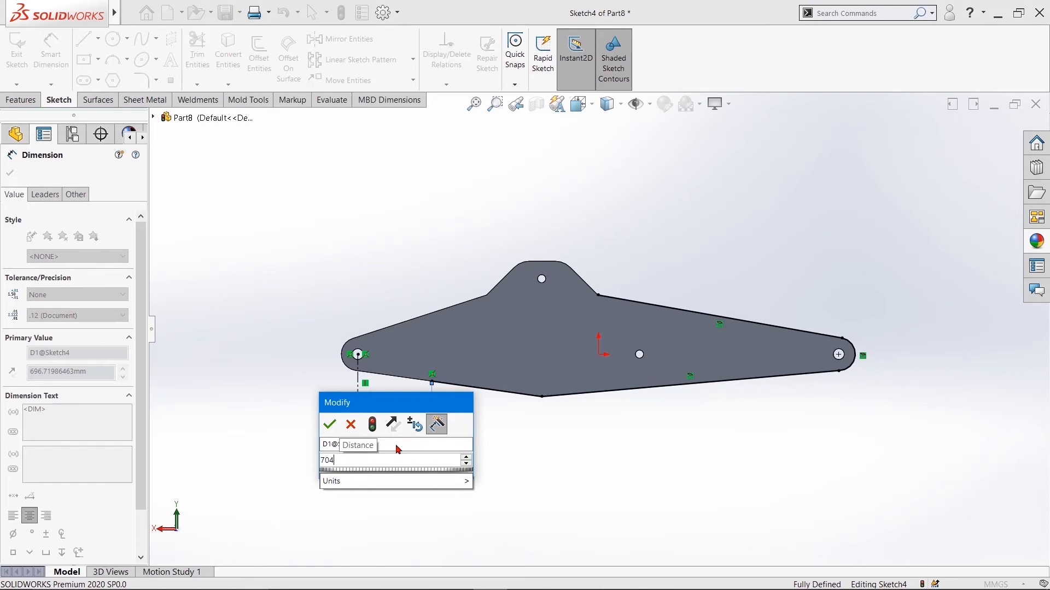
key("Return")
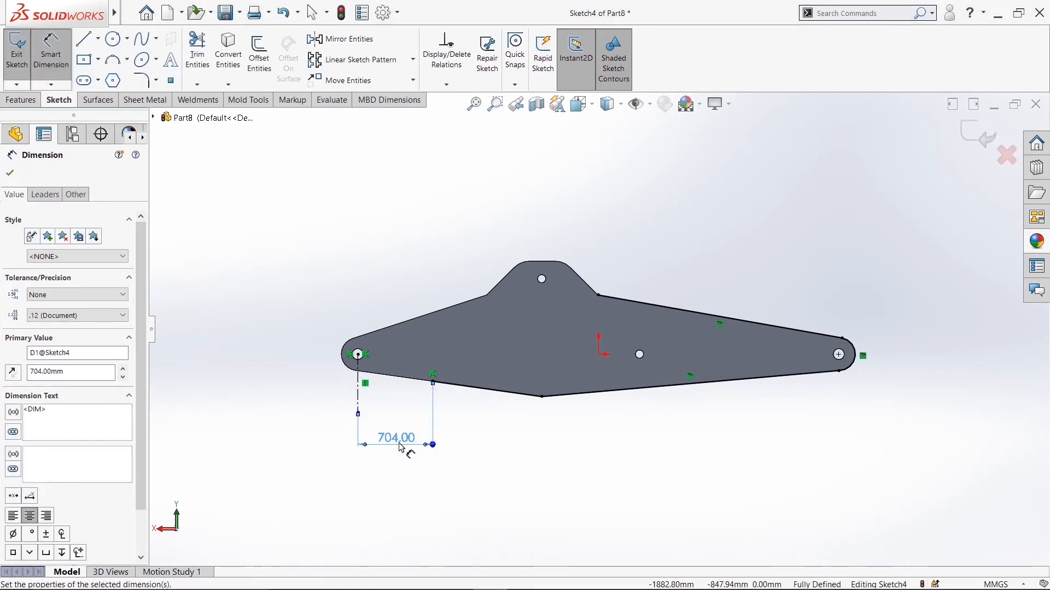
key("Escape")
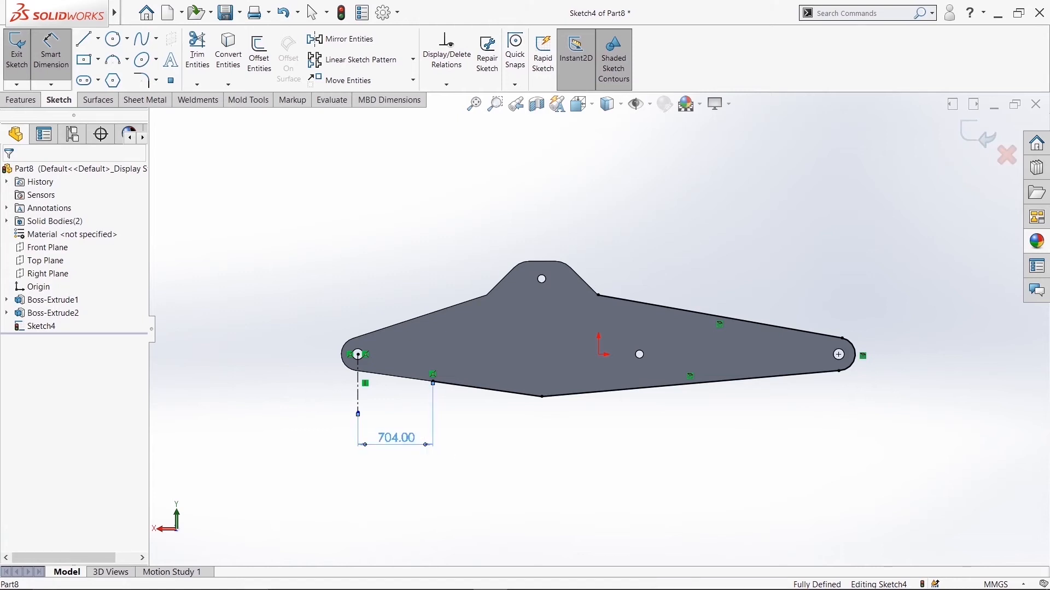
- Set the distance between the centerline and the line's free end to 706 mm
double_click(401, 438)
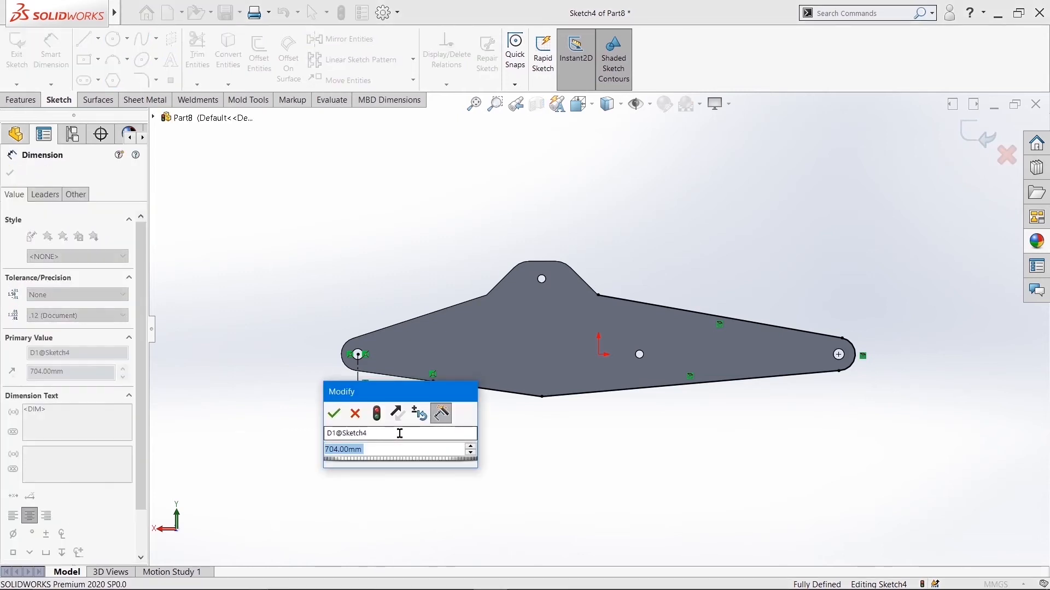
type("706")
key("Return")
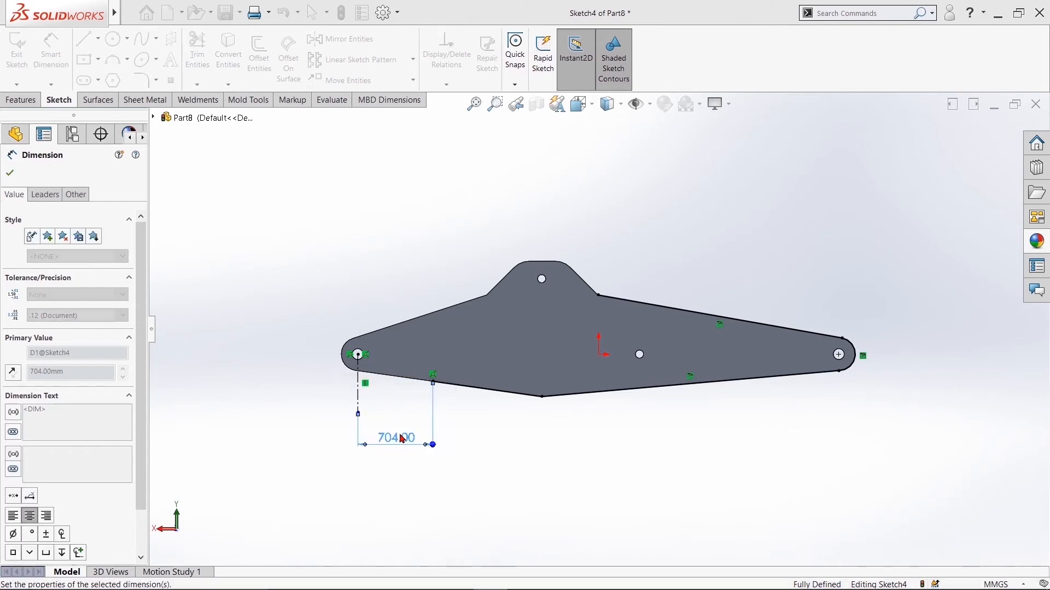
left_click(10, 174)
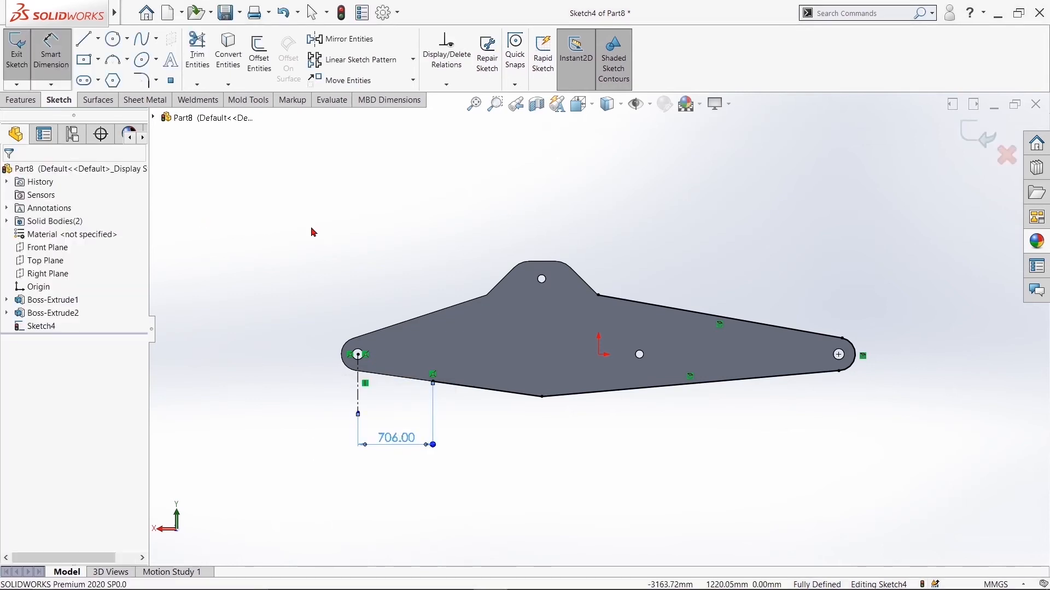
- Offset the sketched edge chain inward by 40 mm
left_click(258, 60)
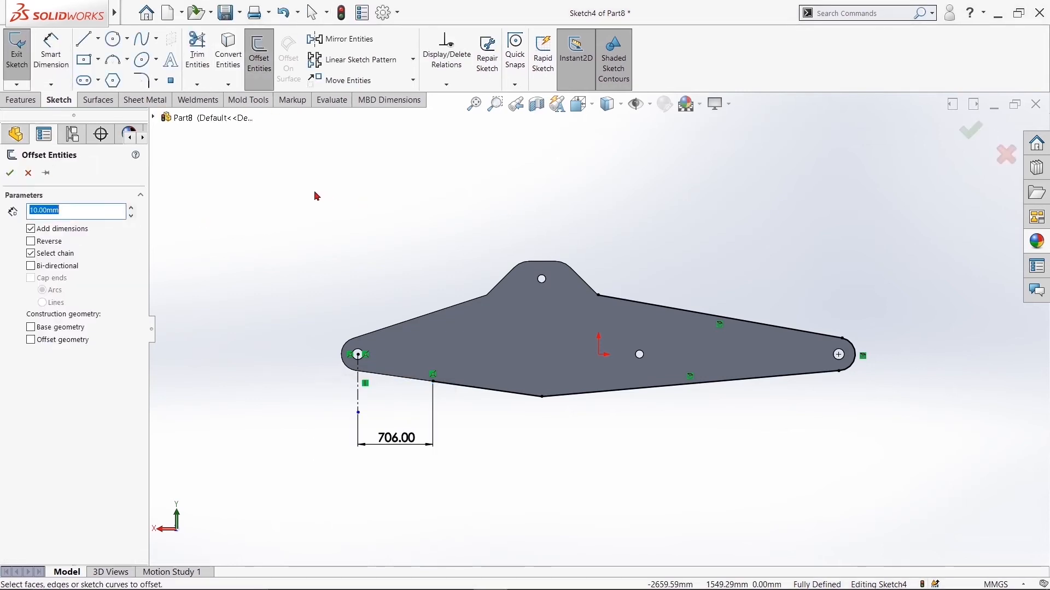
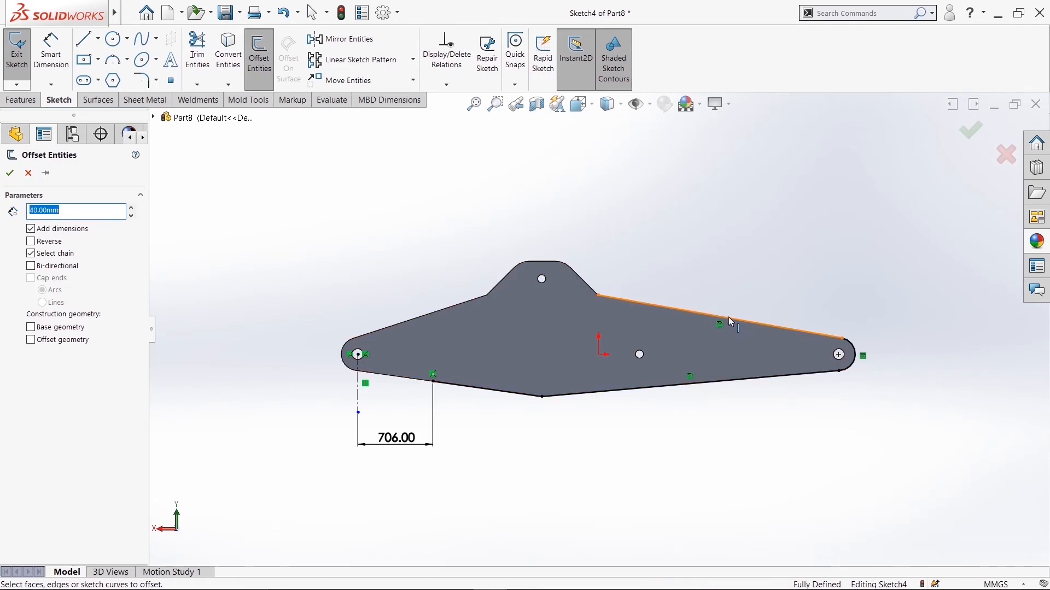
left_click(734, 320)
left_click(10, 173)
- Close the open end of the 40 mm strip on the lower edge of the plate's shorter side with a short line
left_click(84, 39)
scroll(401, 380, "down", 5)
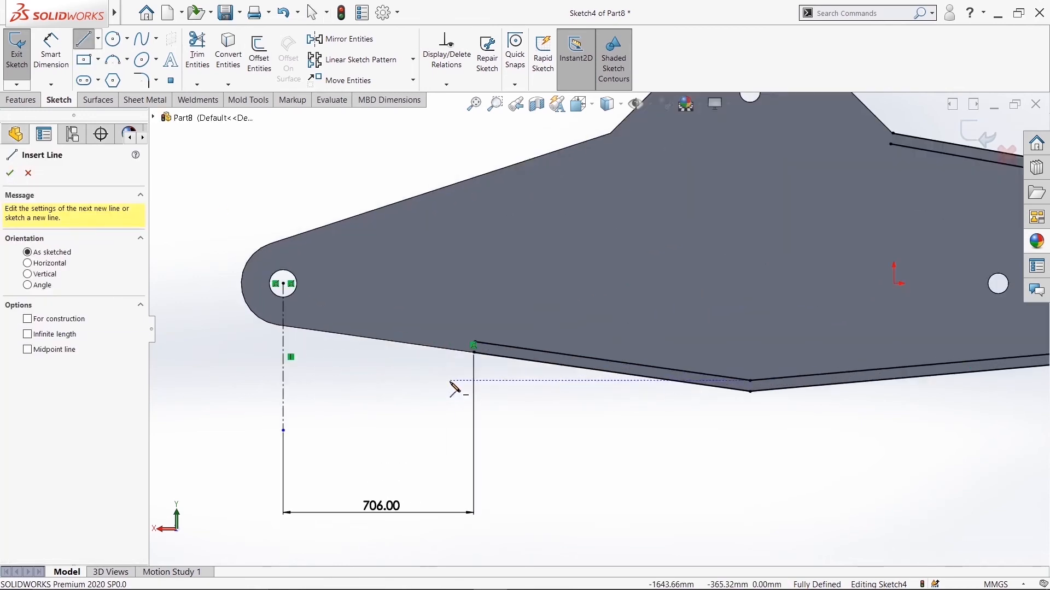
left_click(474, 348)
right_click(474, 344)
left_click(498, 337)
left_click(404, 217)
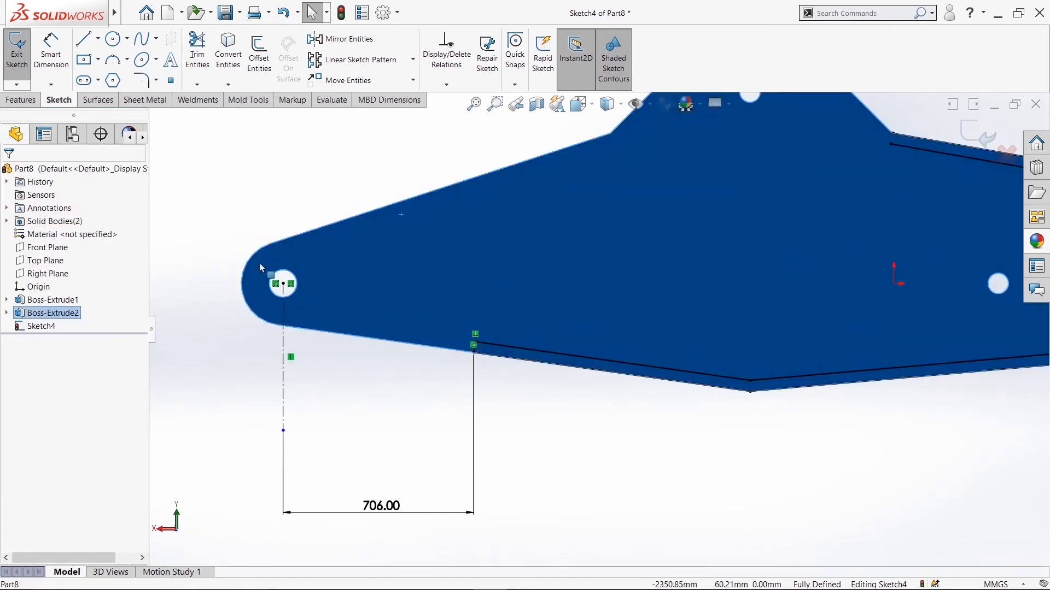
key("Escape")
- Close the strip's other open end beside the raised lug with a 40 mm line between the offset line and the plate corner
scroll(414, 207, "up", 3)
scroll(825, 186, "down", 4)
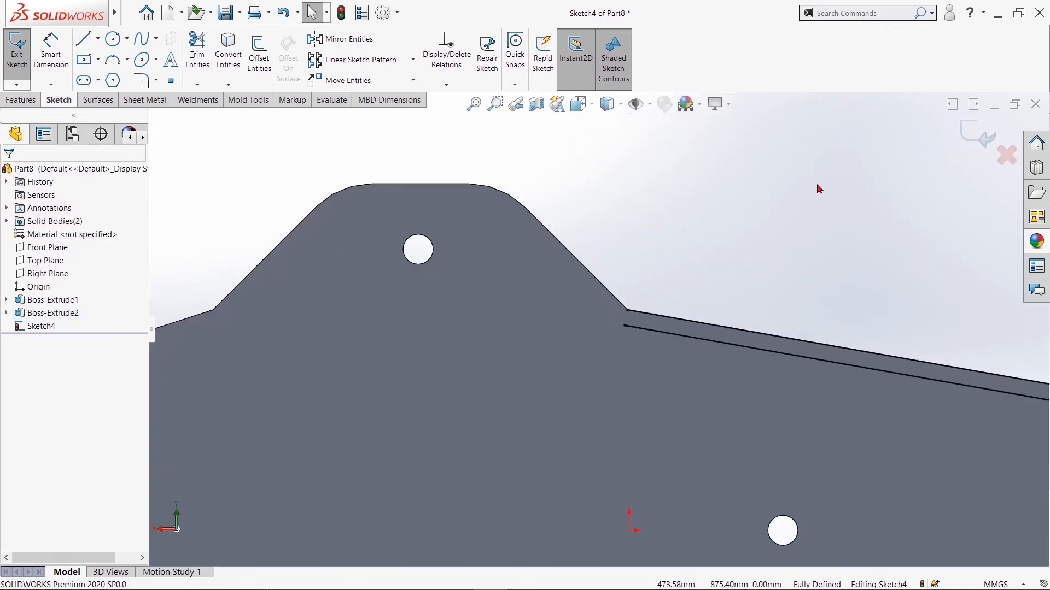
left_click(84, 38)
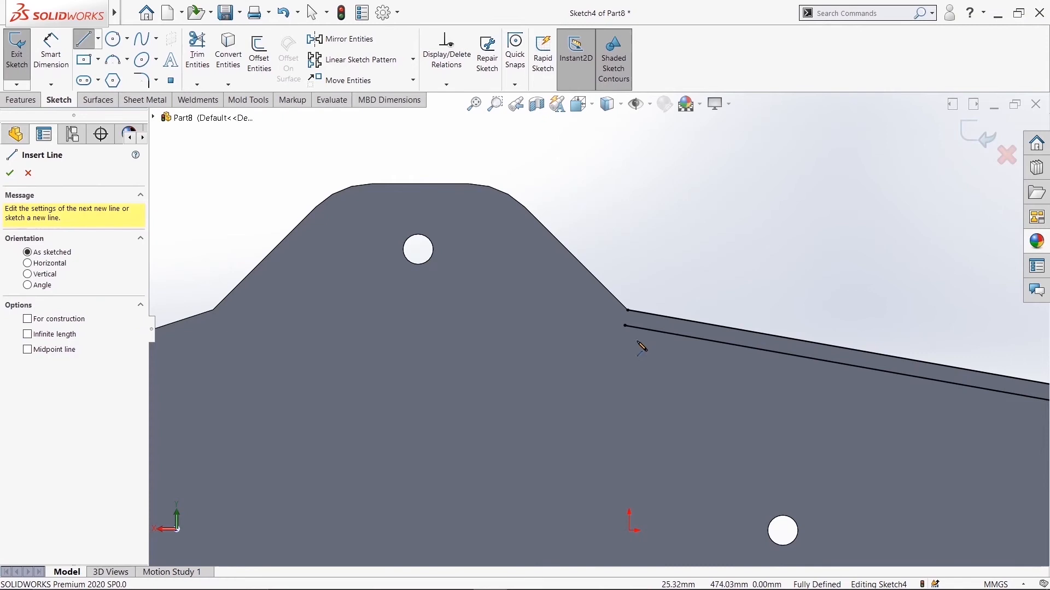
left_click(625, 326)
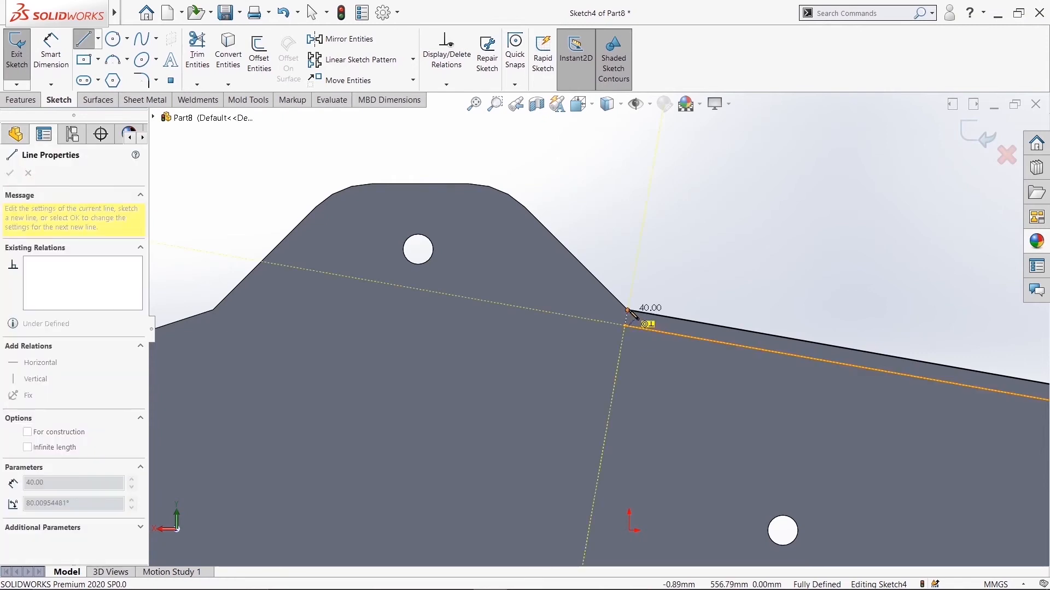
left_click(627, 310)
key("Escape")
key("Escape")
key("f")
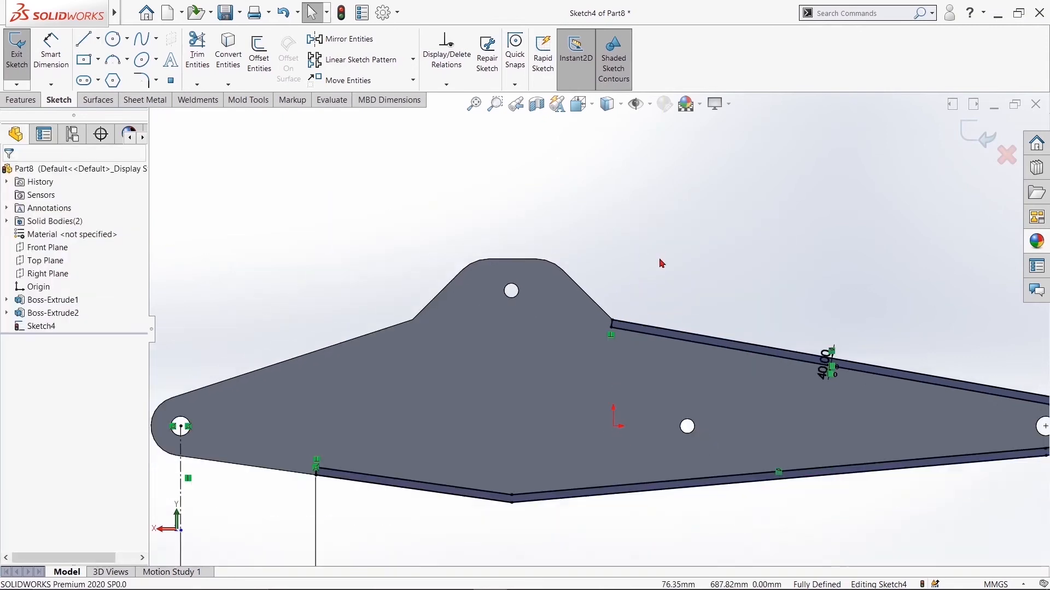
- Start a boss extrusion of the strip profile from a 100 mm offset, reversed toward the second plate
middle_click_drag(693, 275, 594, 355)
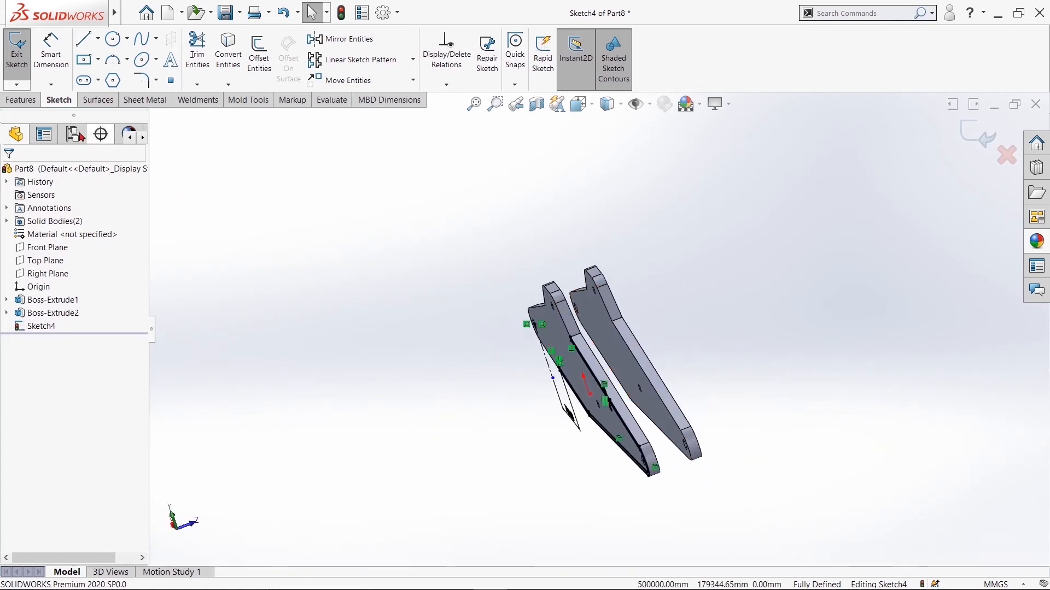
left_click(22, 100)
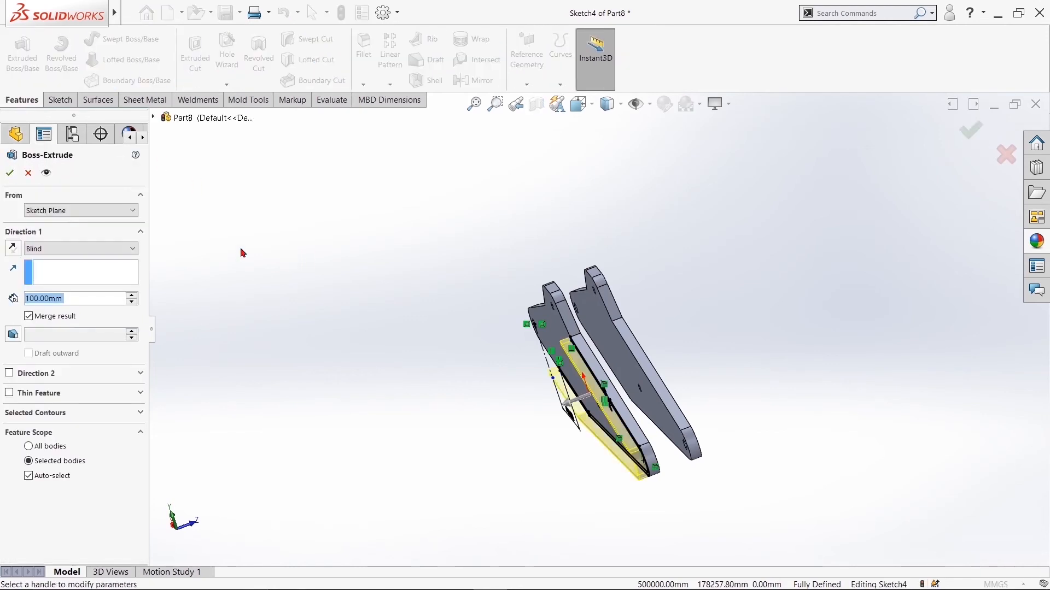
left_click(129, 210)
left_click(118, 251)
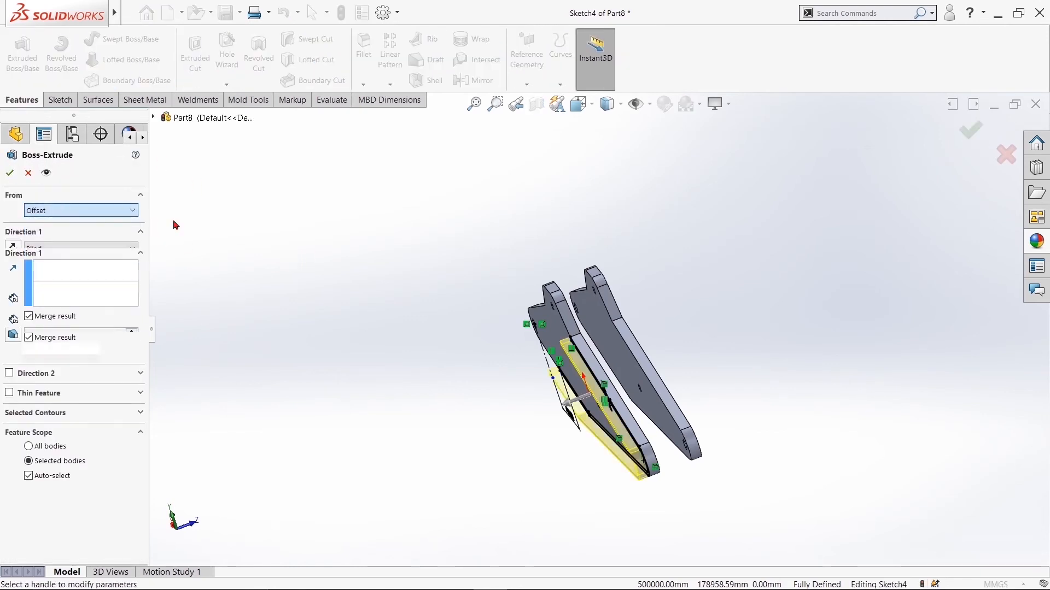
double_click(68, 229)
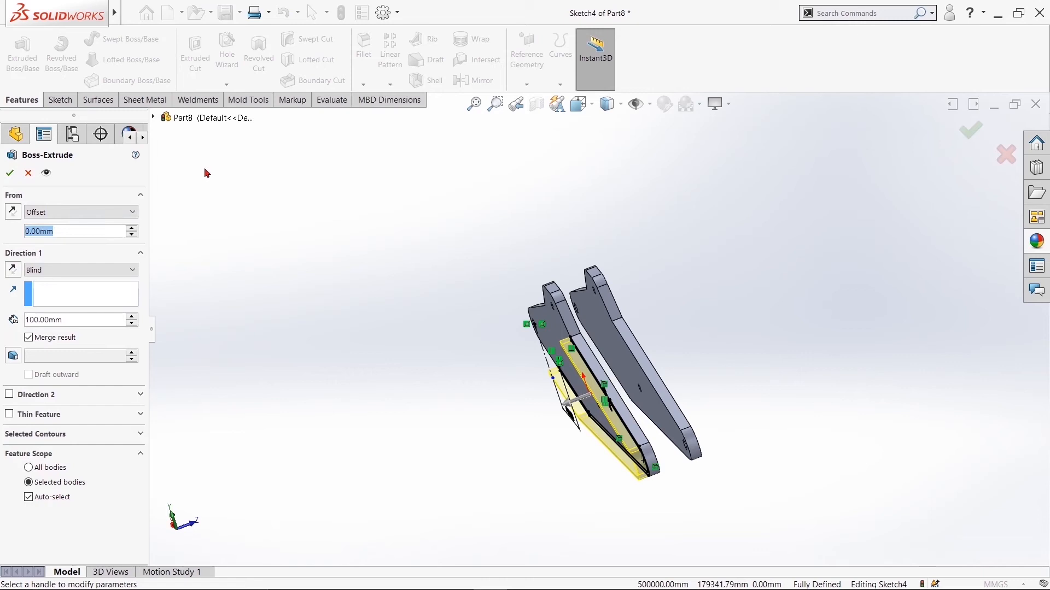
type("100")
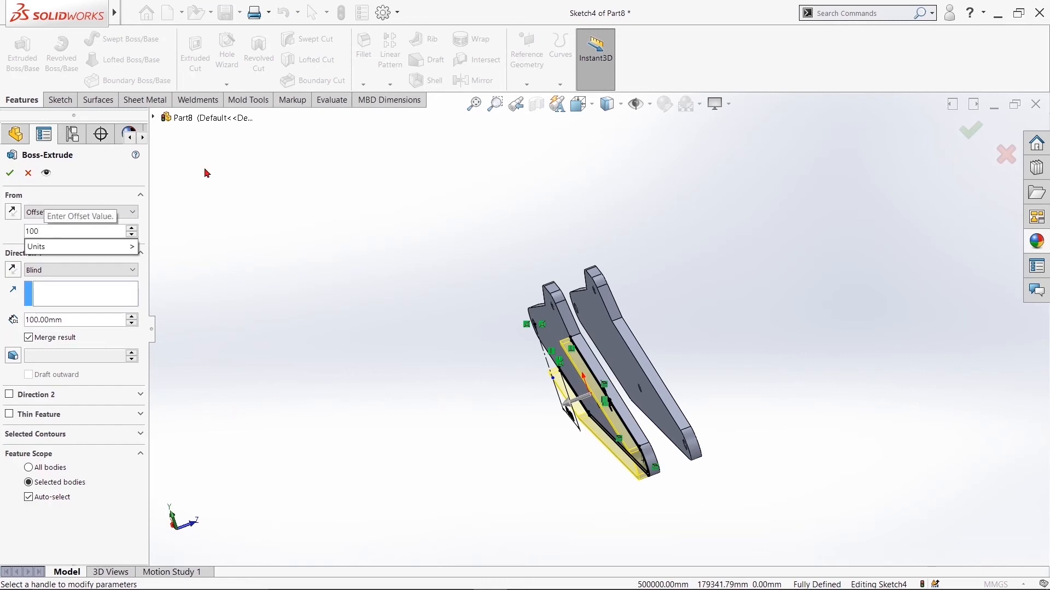
key("Return")
left_click(13, 213)
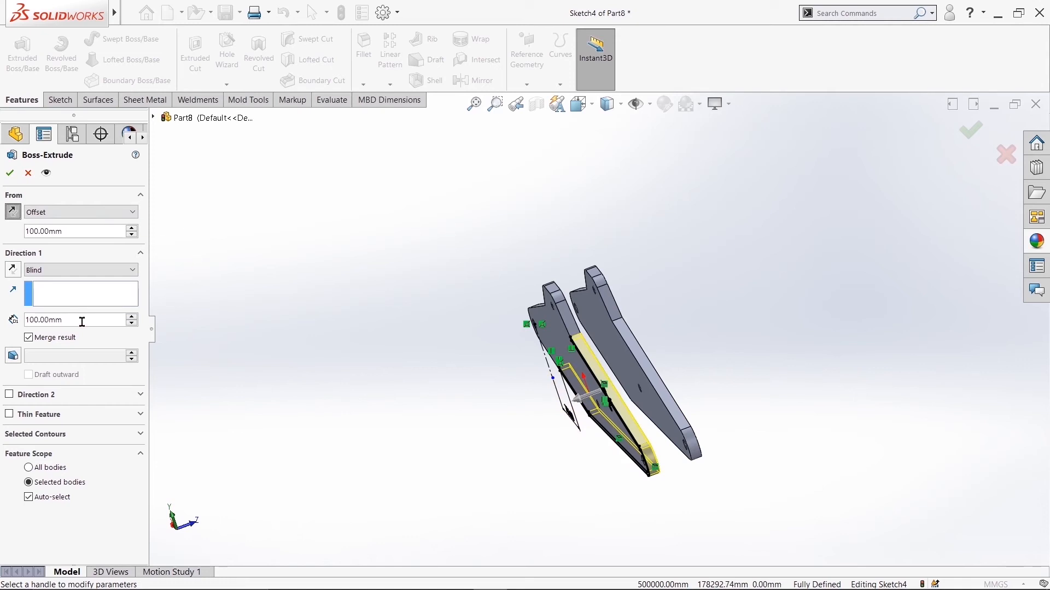
- Extrude the strip profile up to the inner face of the opposite plate
left_click(98, 276)
left_click(54, 307)
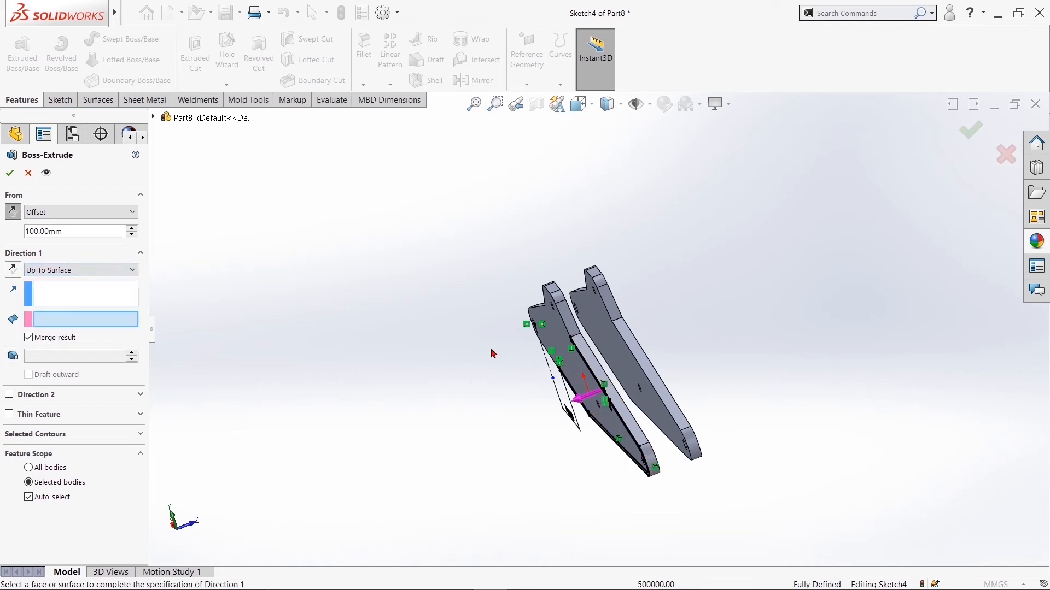
left_click(608, 342)
middle_click_drag(698, 327, 714, 401)
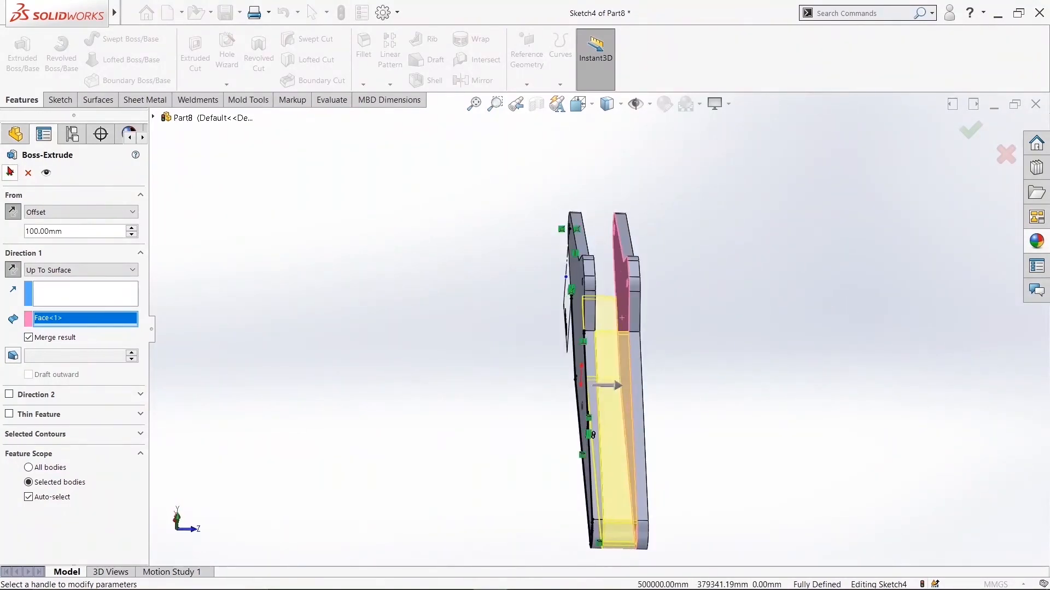
key("Return")
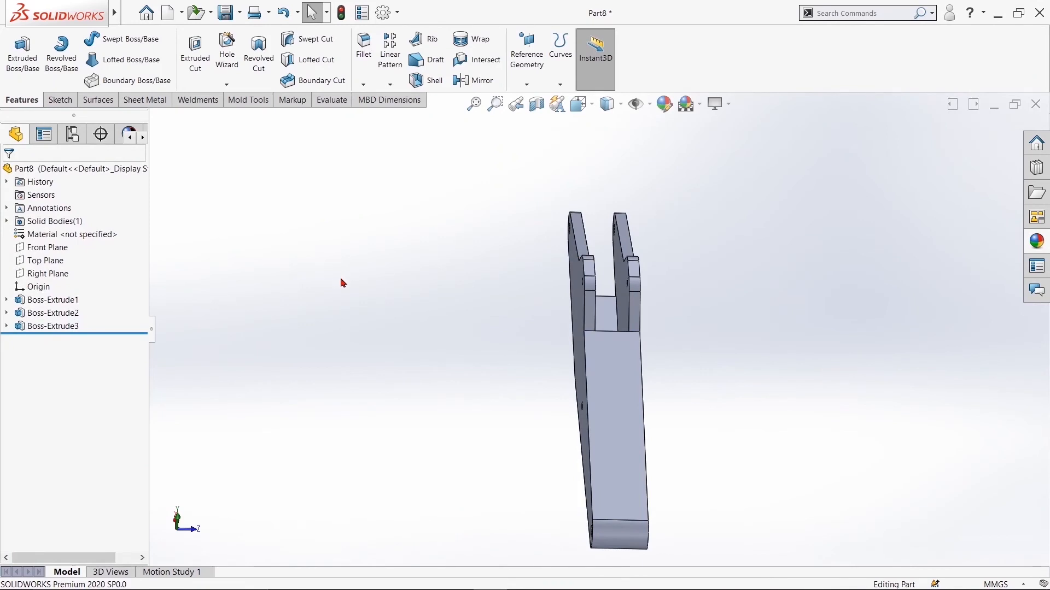
left_click(643, 416)
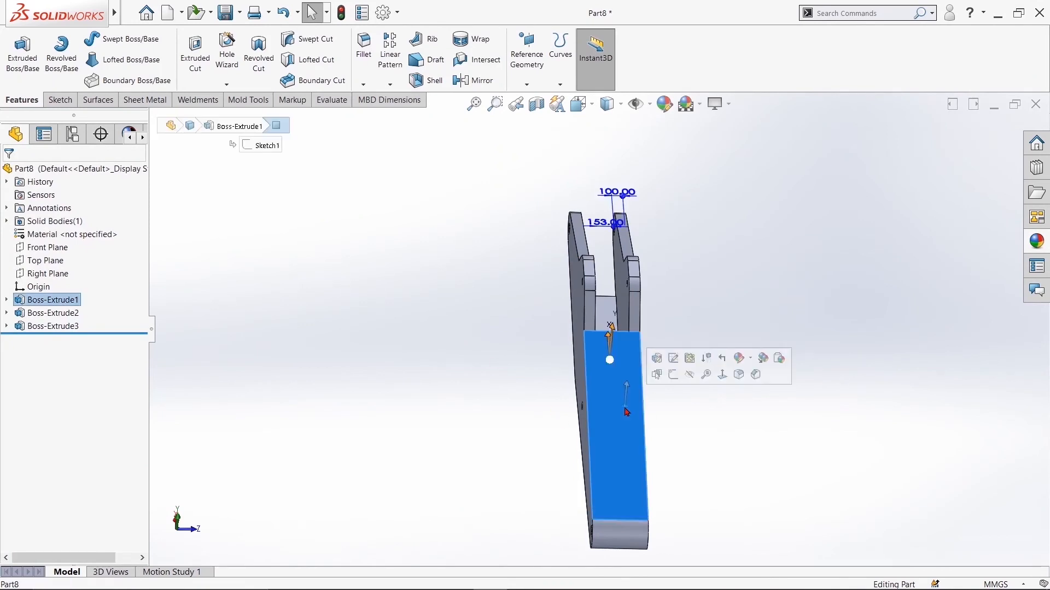
left_click(672, 381)
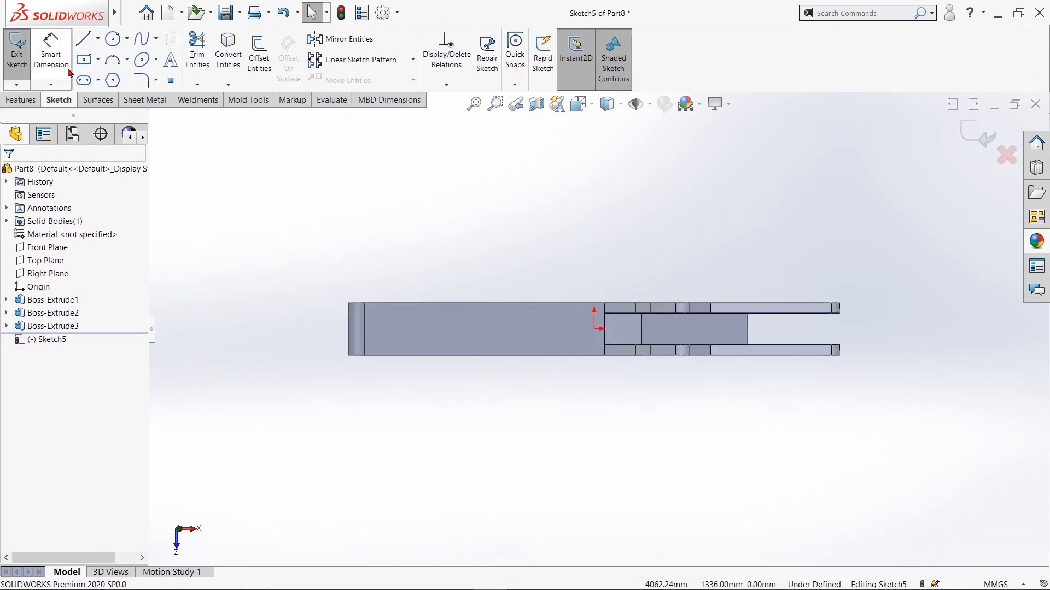
left_click(84, 38)
scroll(606, 348, "down", 3)
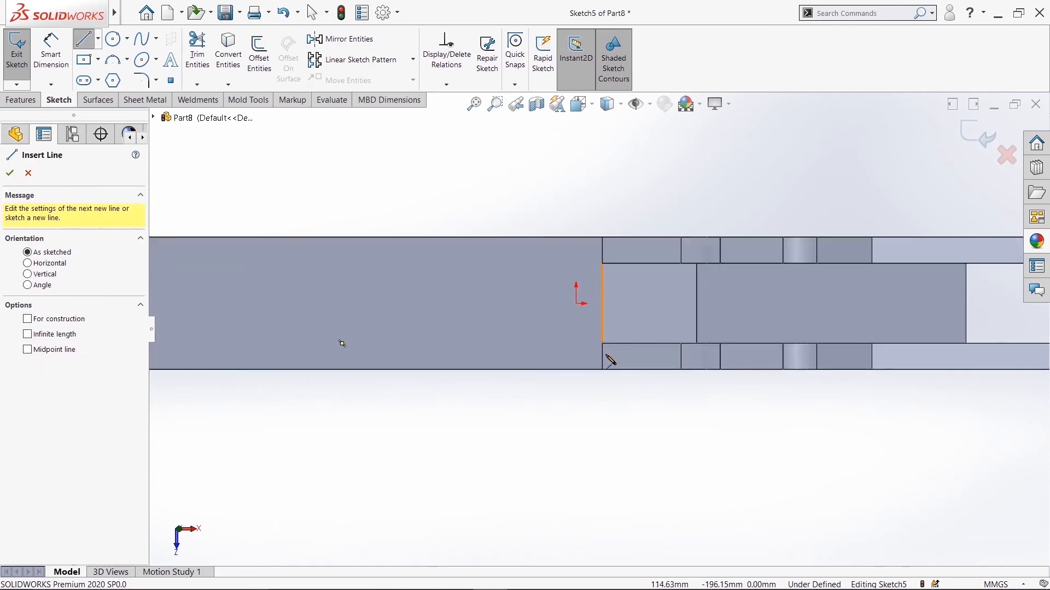
scroll(613, 355, "down", 3)
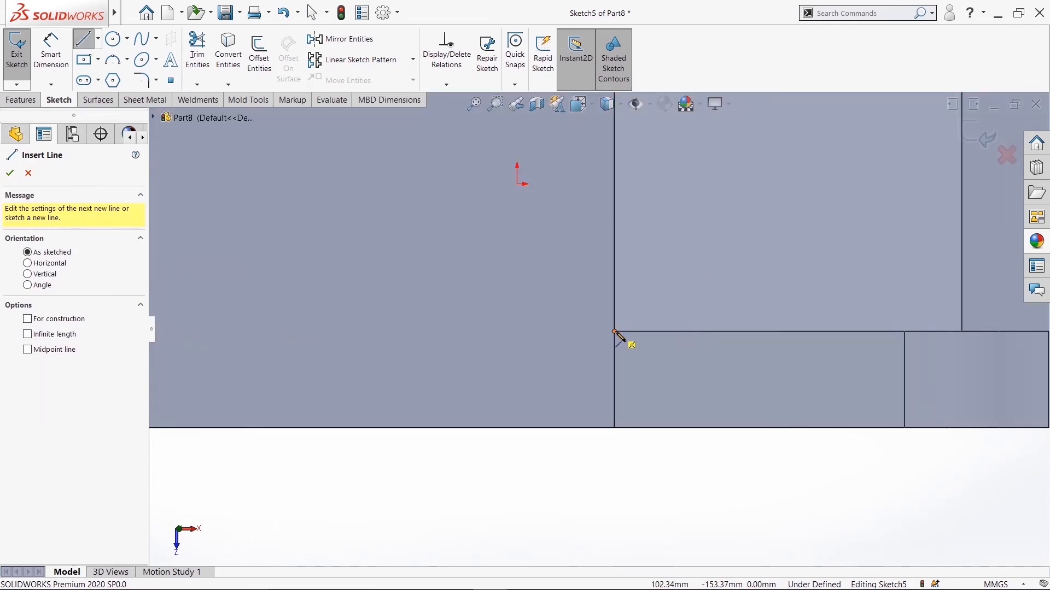
left_click(615, 332)
scroll(613, 213, "up", 3)
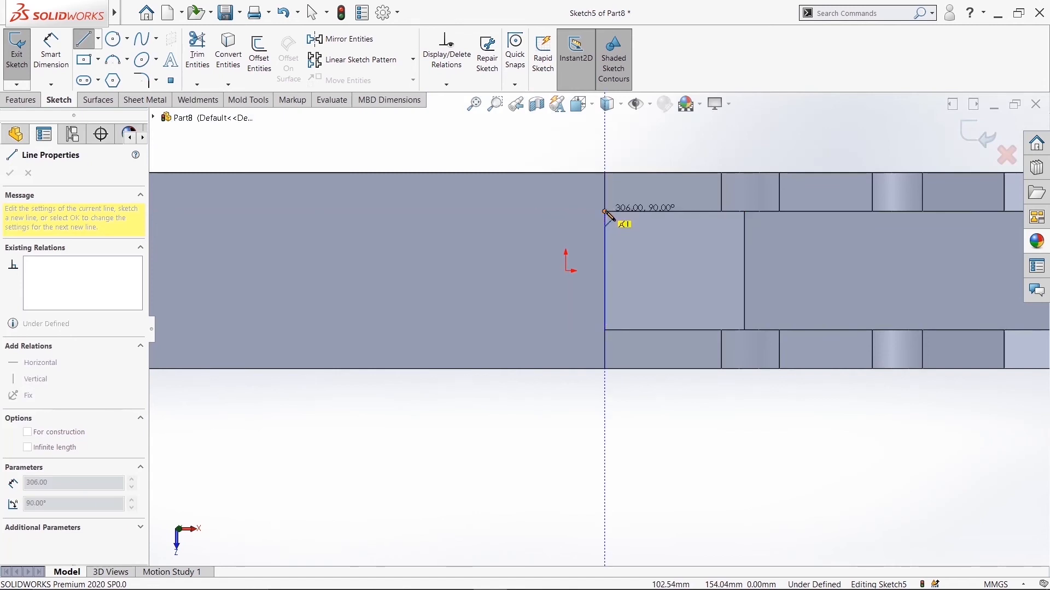
right_click(652, 213)
left_click(664, 261)
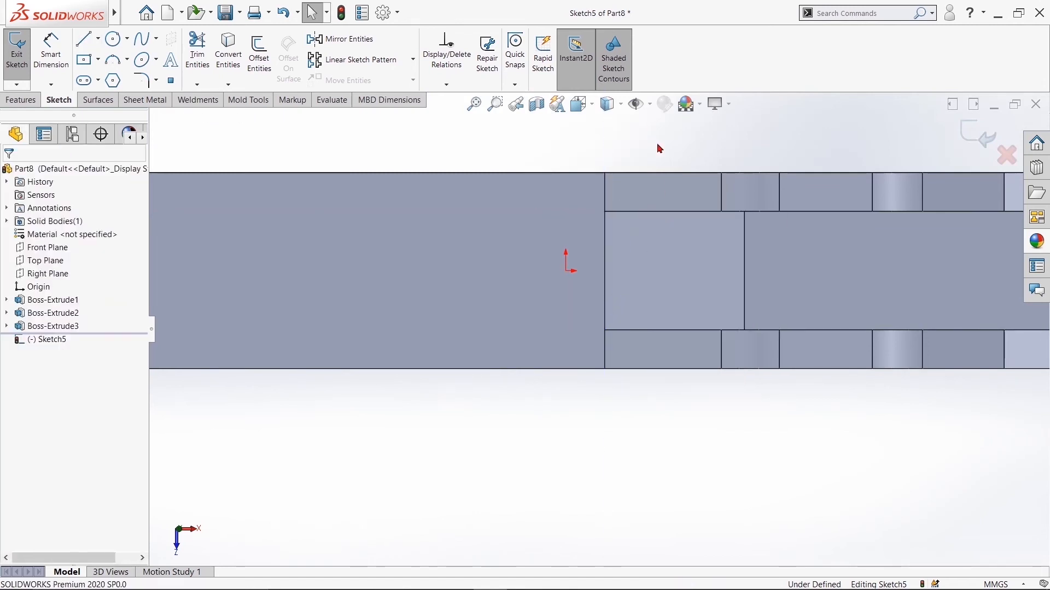
left_click(973, 134)
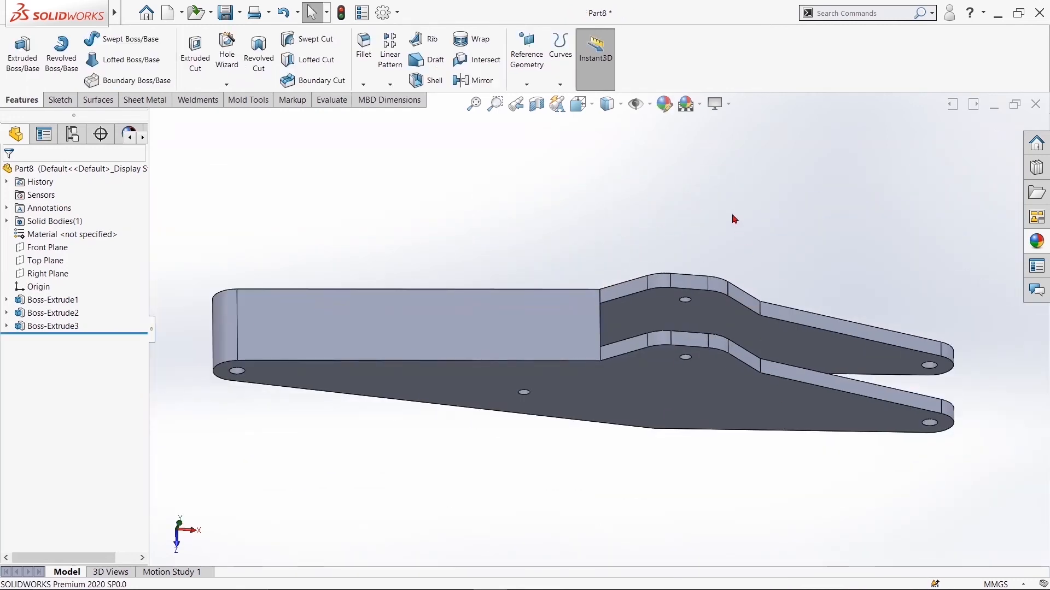
- Sketch a circle about 149 mm in diameter around the raised lug's hole on the inner face of the far plate
middle_click_drag(800, 199, 773, 191)
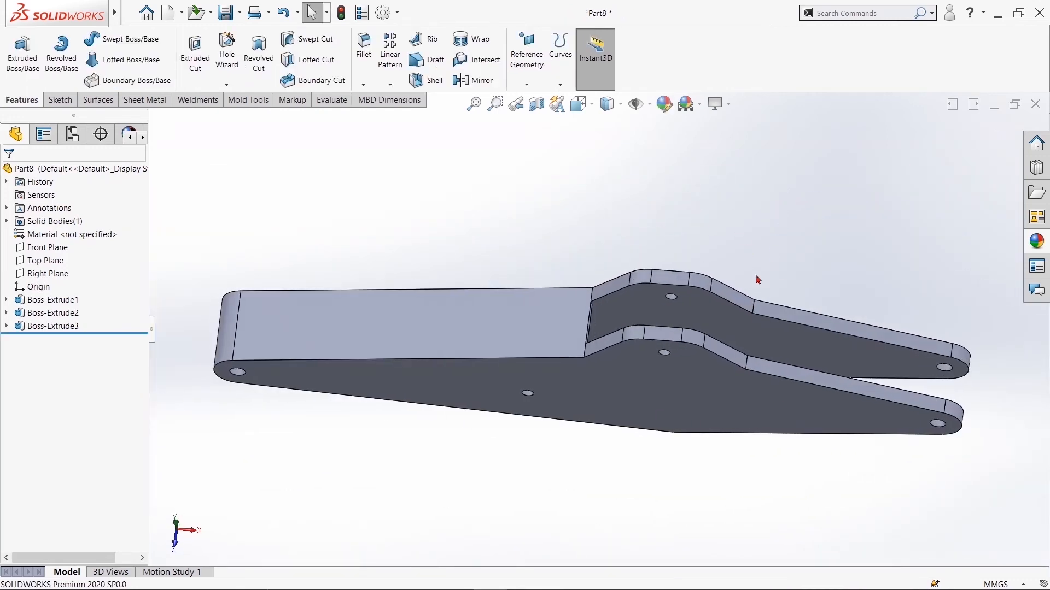
left_click(710, 304)
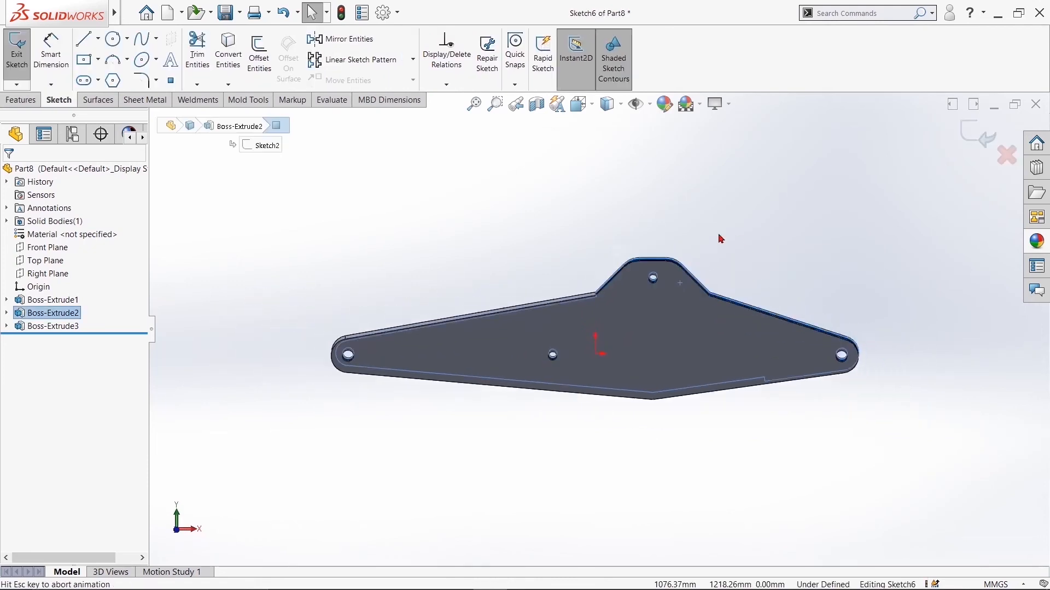
left_click(112, 39)
scroll(635, 257, "down", 5)
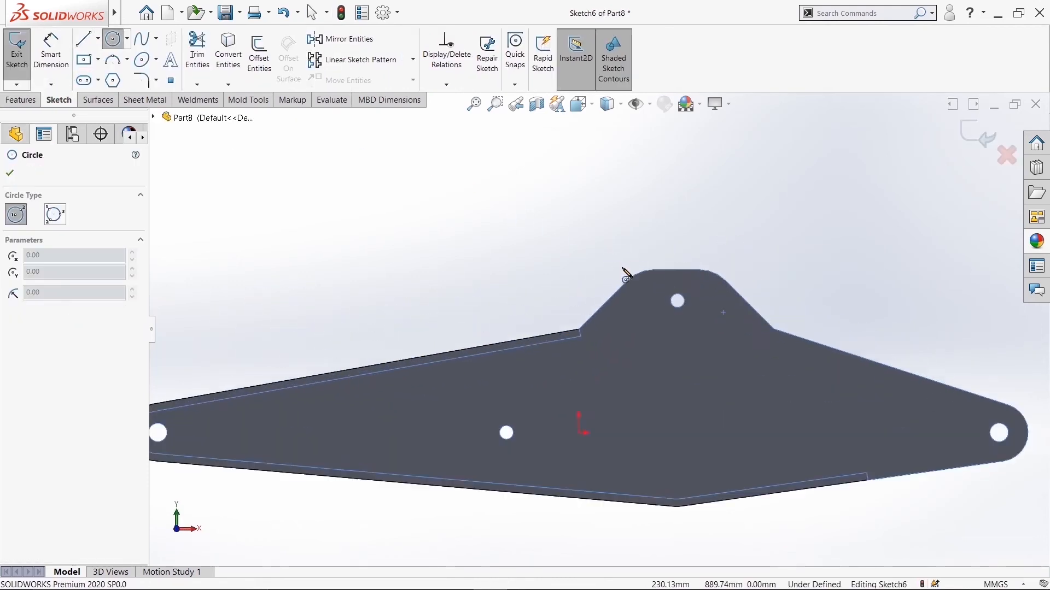
left_click(701, 333)
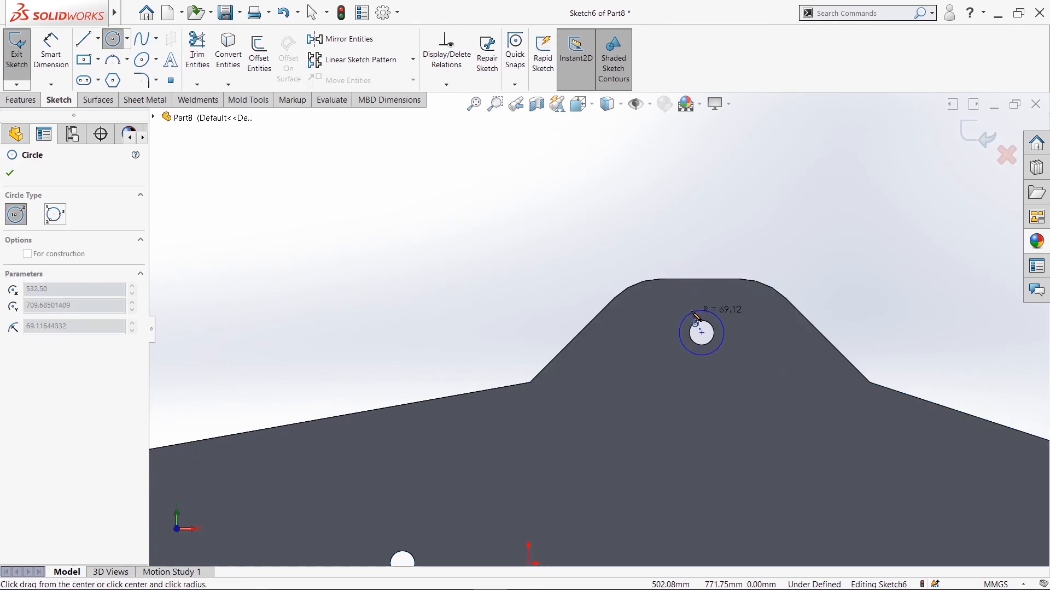
left_click(691, 311)
right_click(691, 311)
left_click(703, 321)
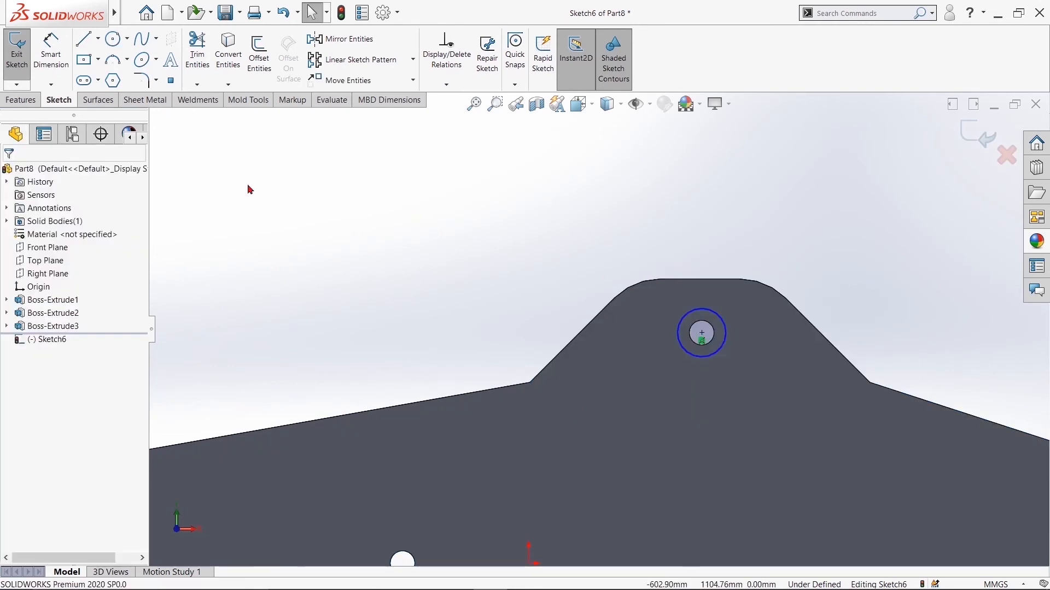
- Dimension the circle around the lug hole with a diameter of 180 mm
left_click(52, 60)
left_click(682, 352)
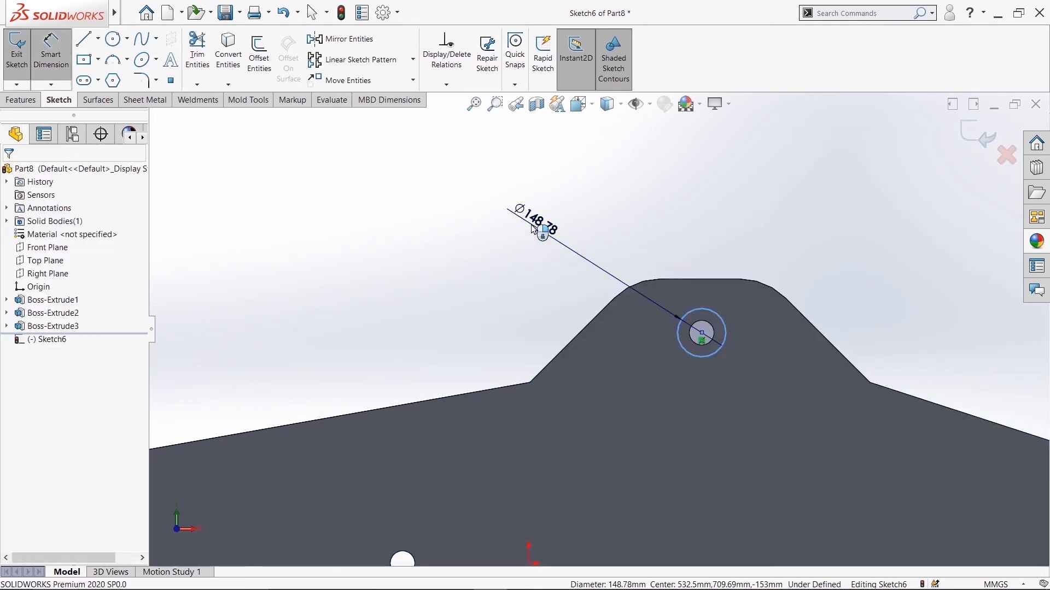
left_click(533, 229)
type("181")
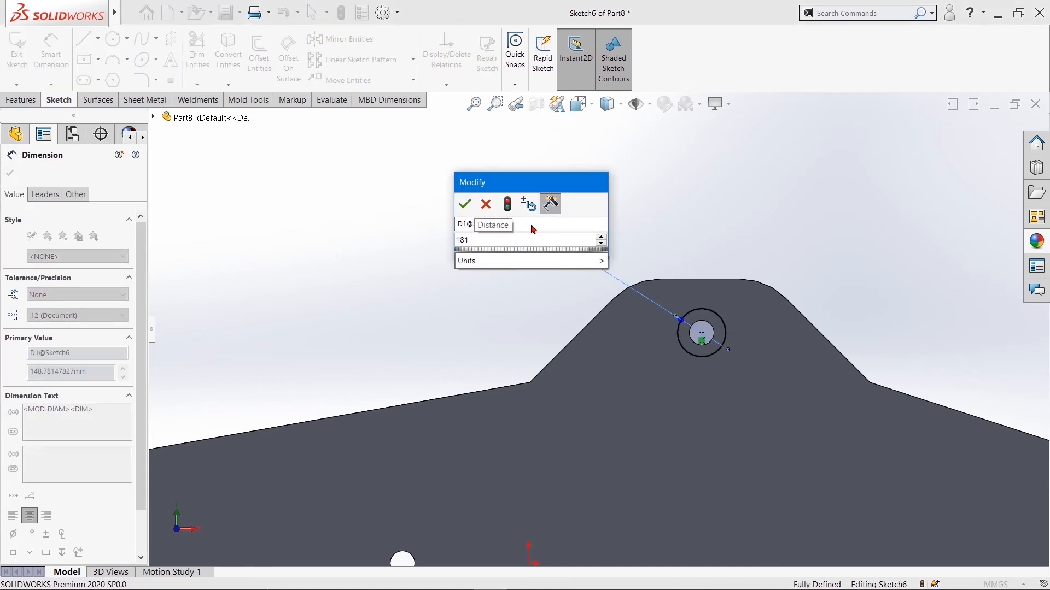
key("BackSpace")
type("0")
key("Return")
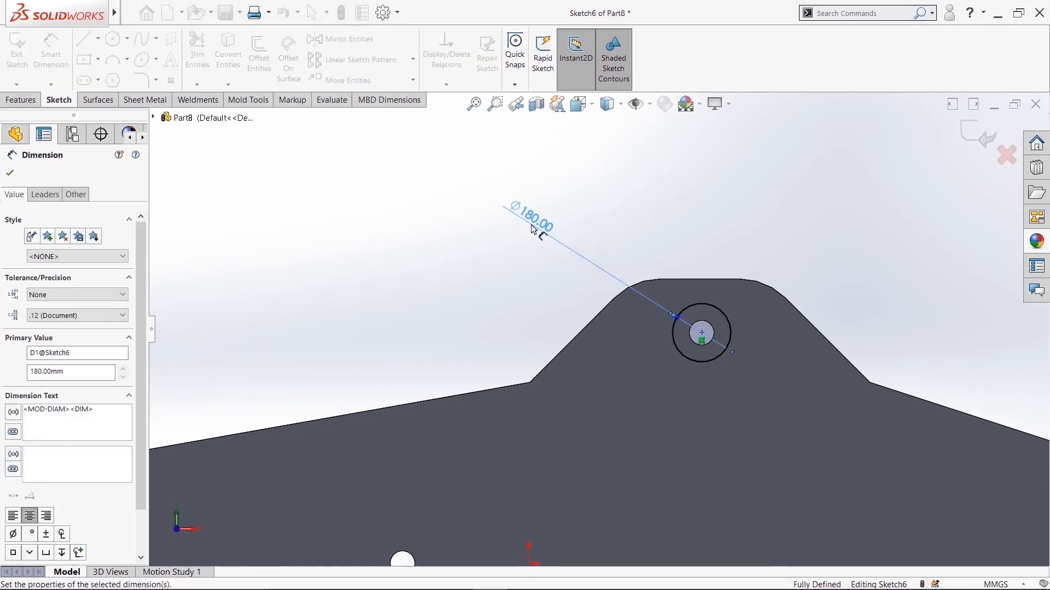
left_click(10, 173)
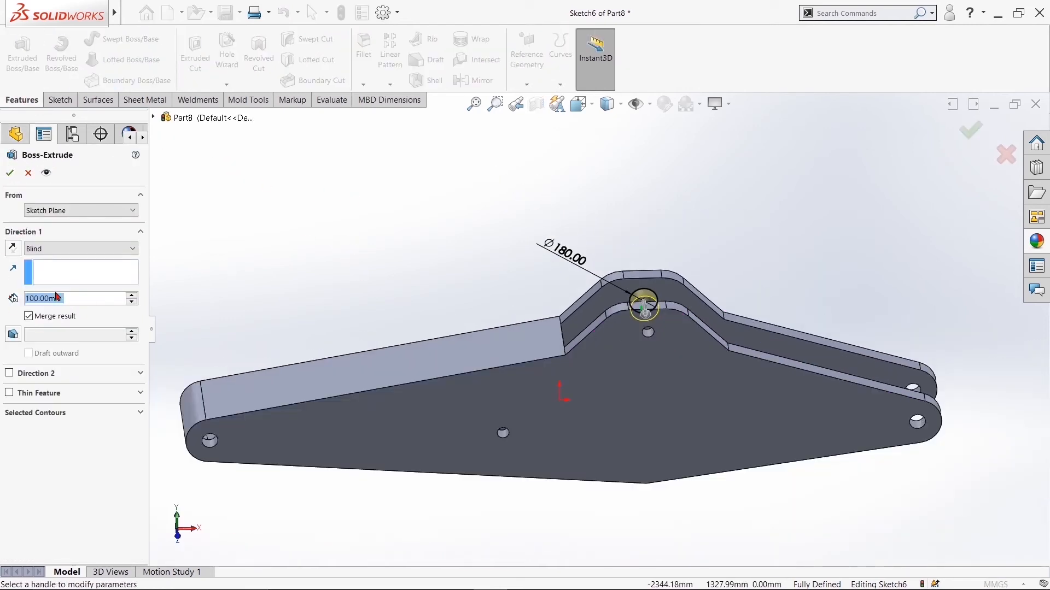
type("53")
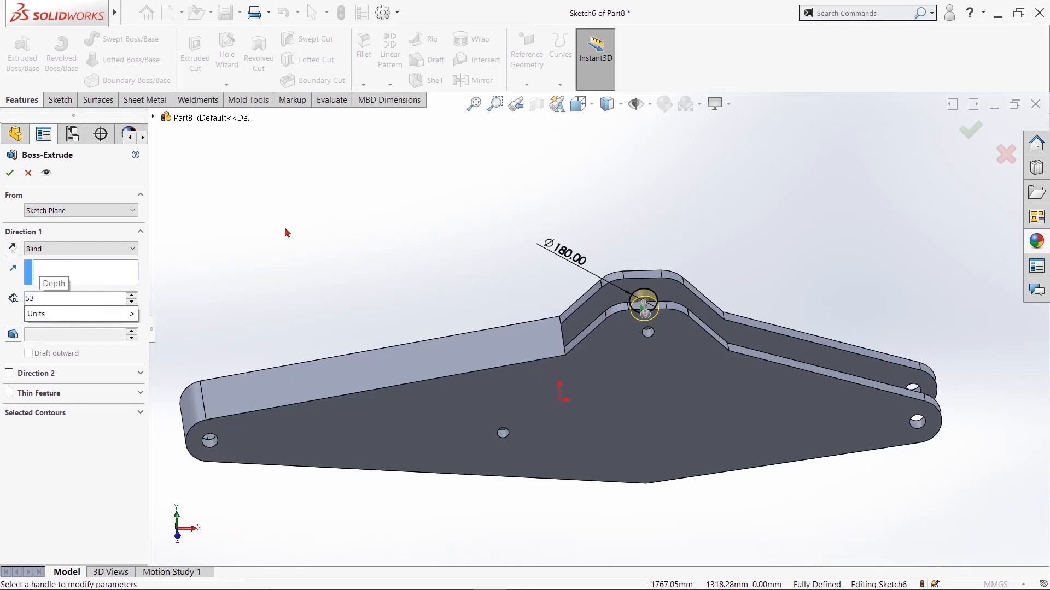
key("Return")
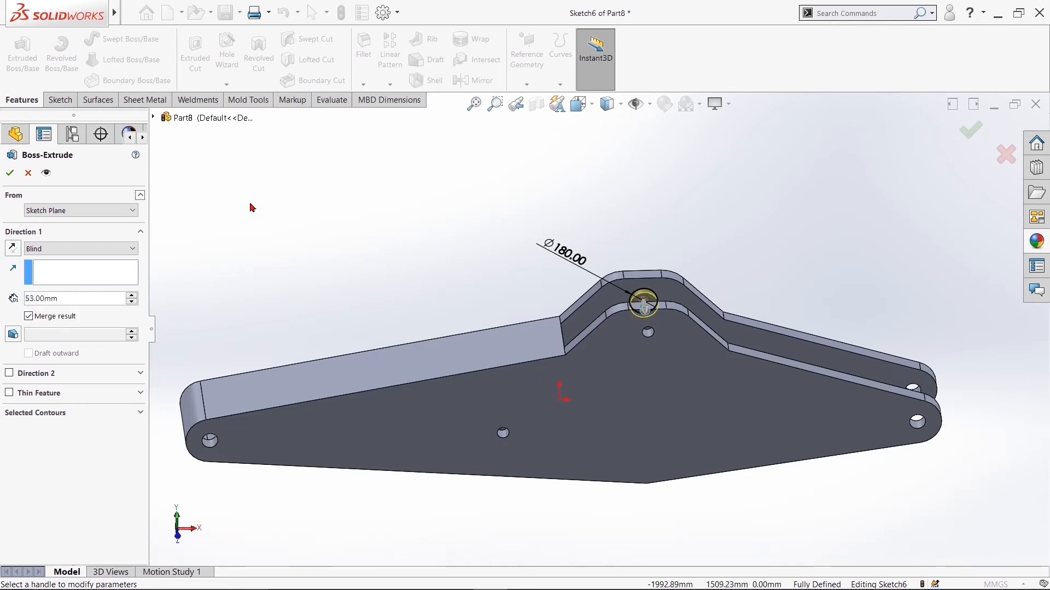
left_click(28, 173)
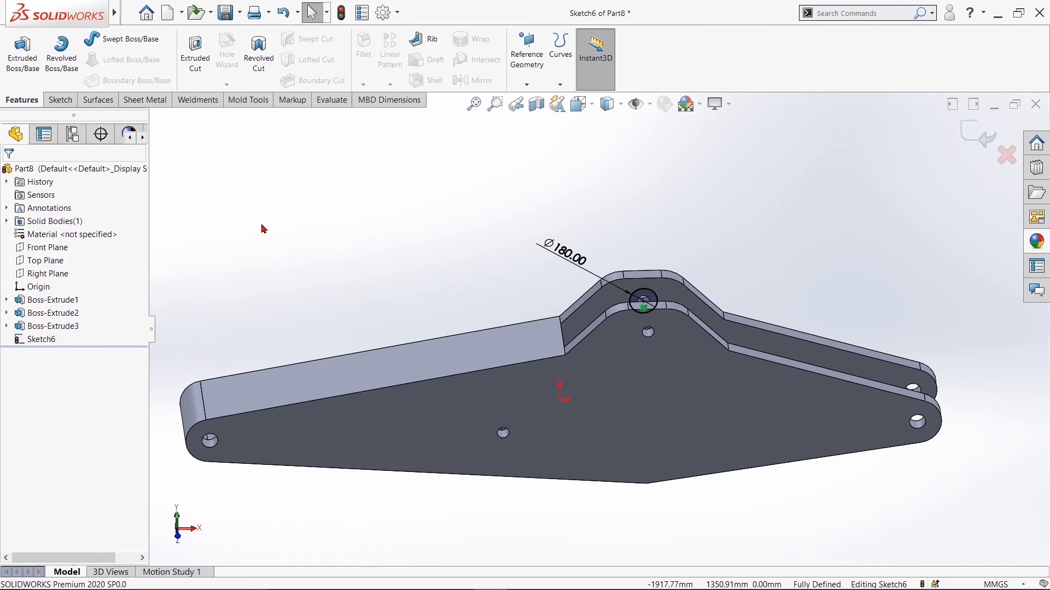
- Convert the edge of the raised lug's hole into a sketch circle inside the 180 mm circle
key("ctrl+8")
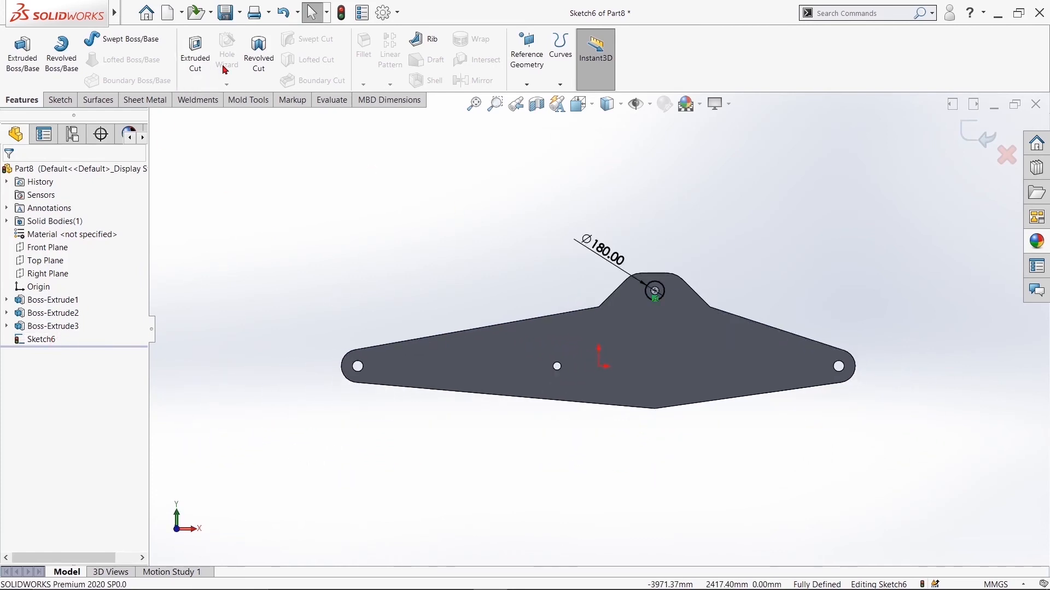
left_click(59, 100)
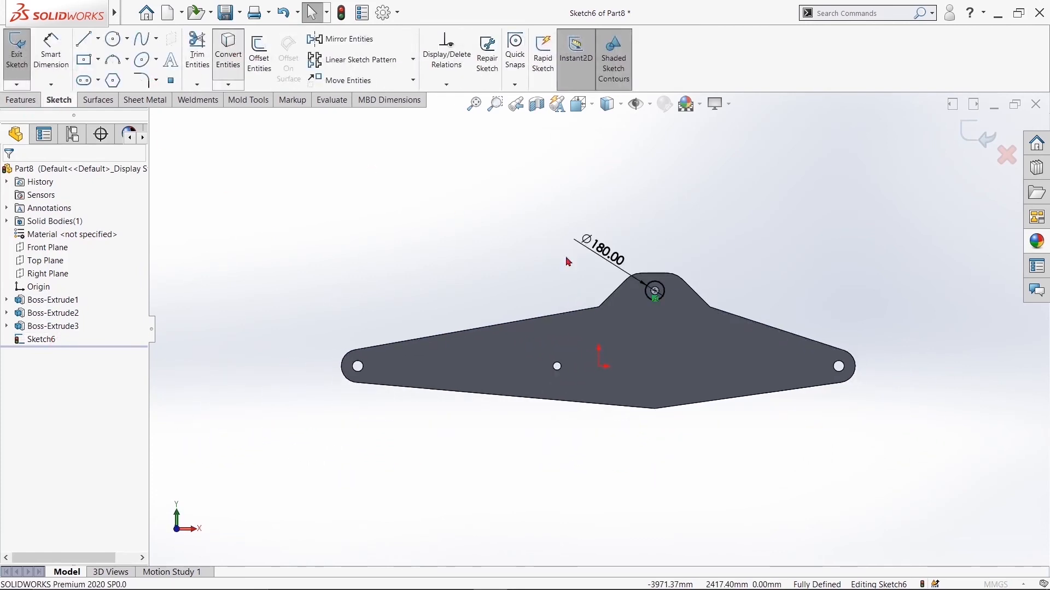
left_click(228, 55)
scroll(654, 293, "down", 6)
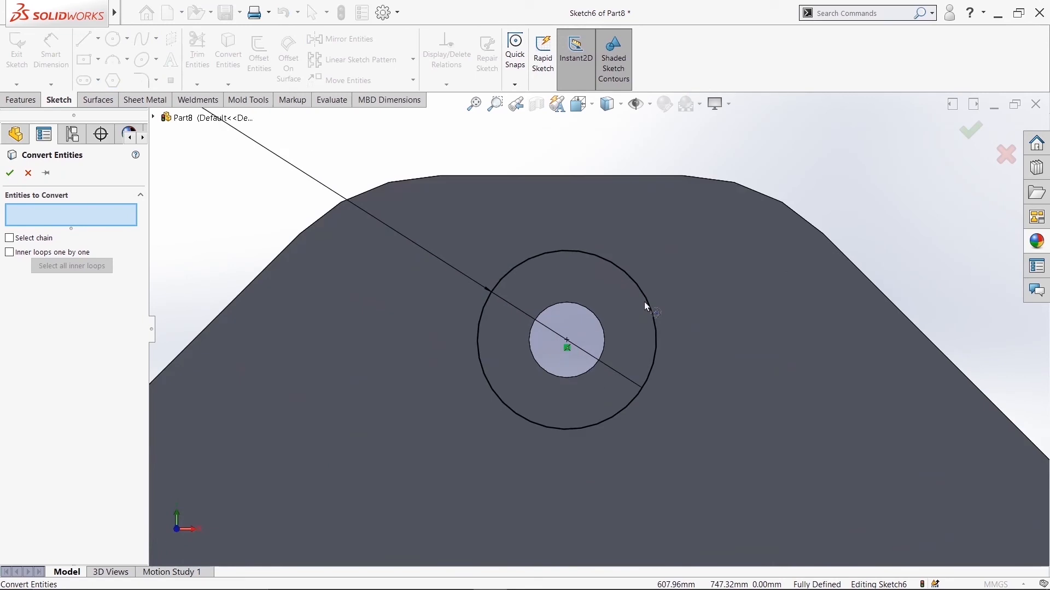
left_click(549, 308)
left_click(10, 173)
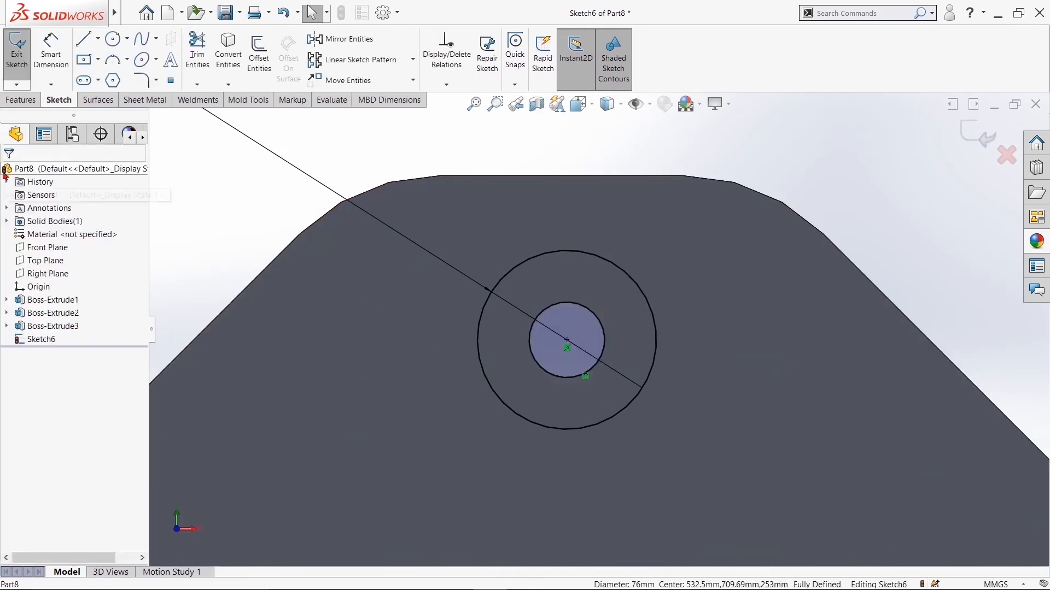
- Extrude the ring profile around the lug hole as a boss to a blind depth of 53 mm
left_click(21, 100)
left_click(22, 55)
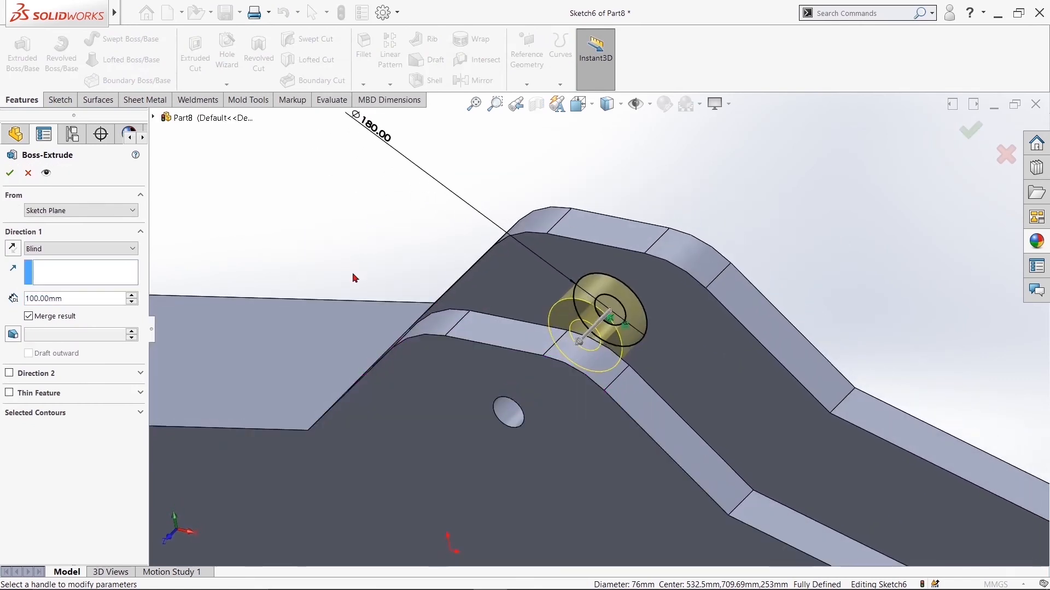
type("53")
key("Return")
right_click(209, 213)
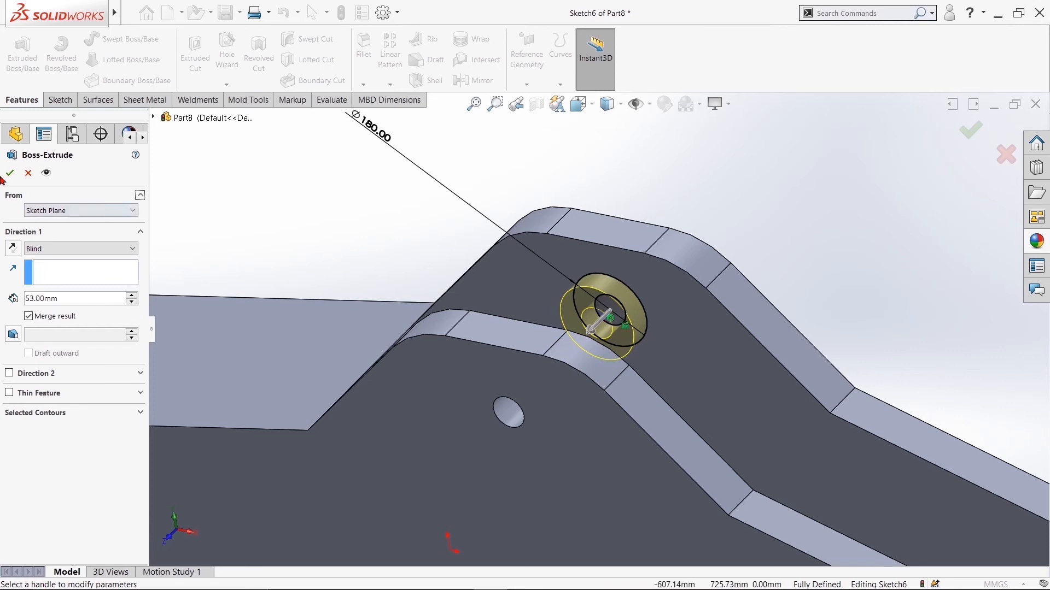
- Mirror the ring boss of the lug hole about the Front Plane onto the opposite plate
scroll(273, 195, "down", 5)
middle_click_drag(304, 204, 419, 213)
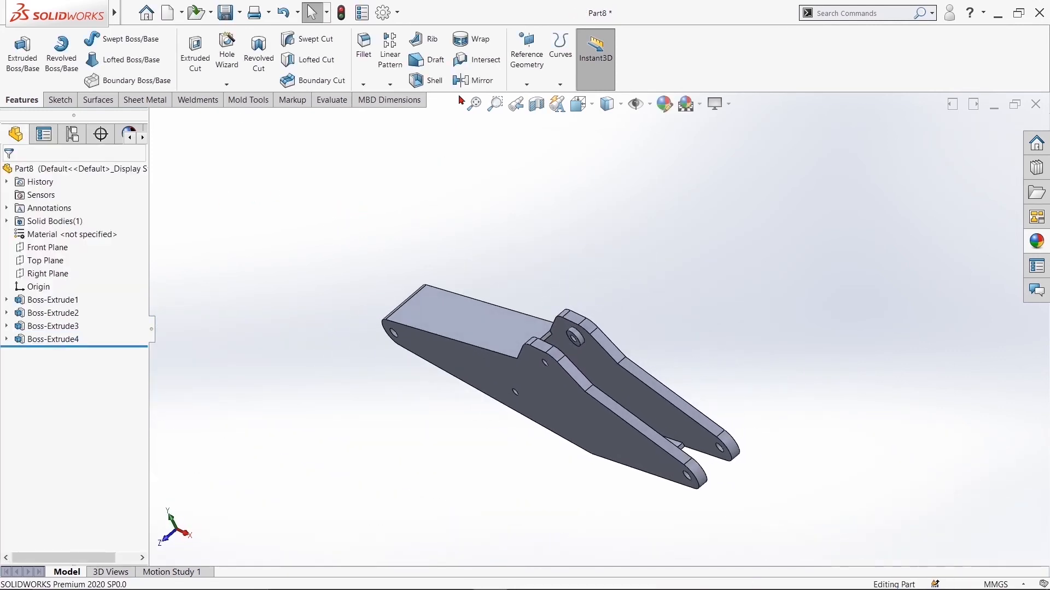
left_click(474, 80)
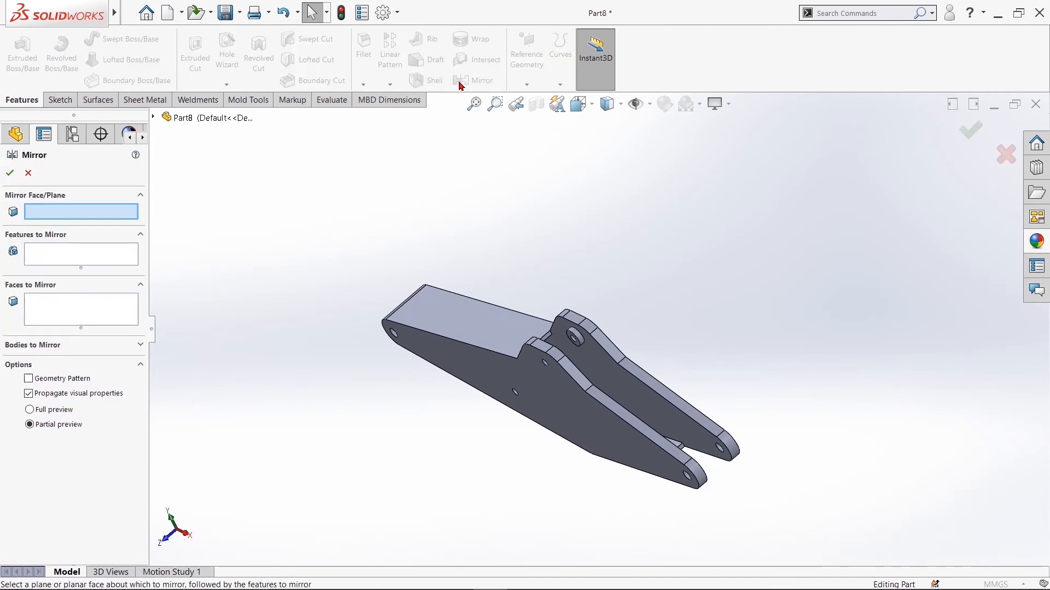
left_click(154, 118)
left_click(195, 198)
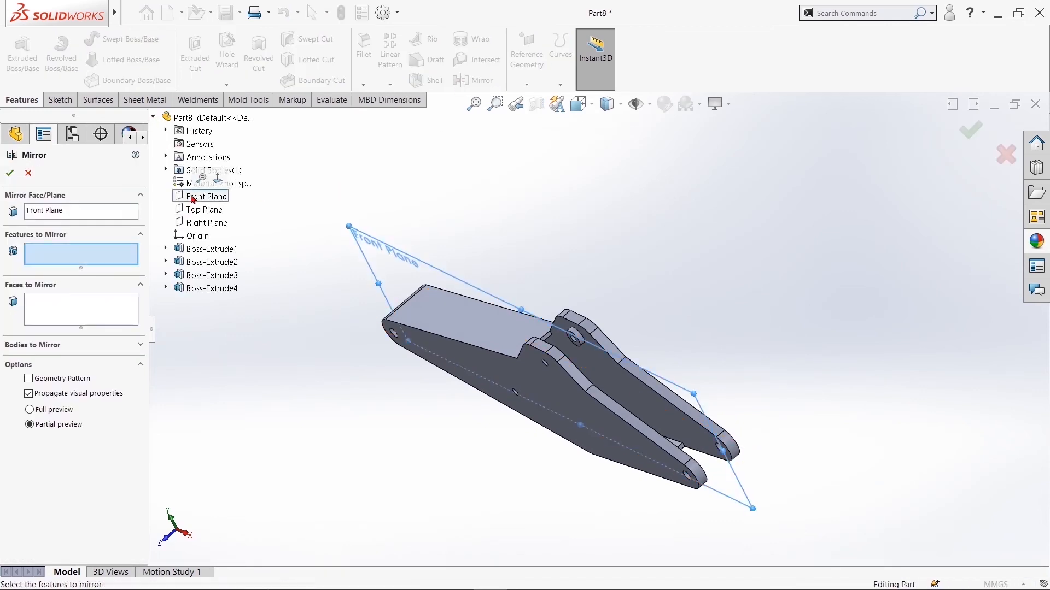
left_click(580, 345)
middle_click_drag(580, 345, 624, 318)
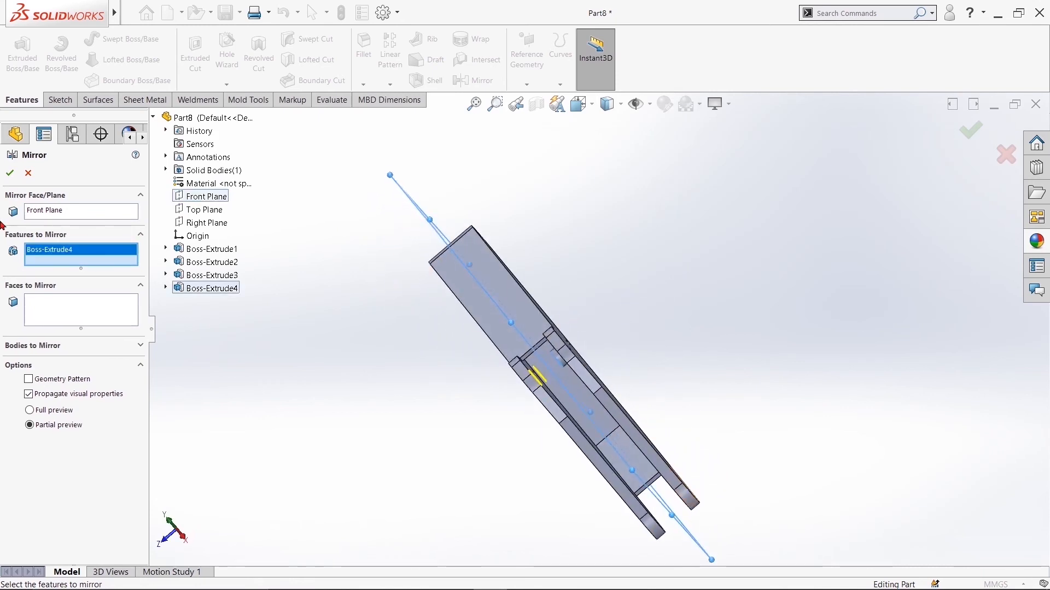
left_click(10, 173)
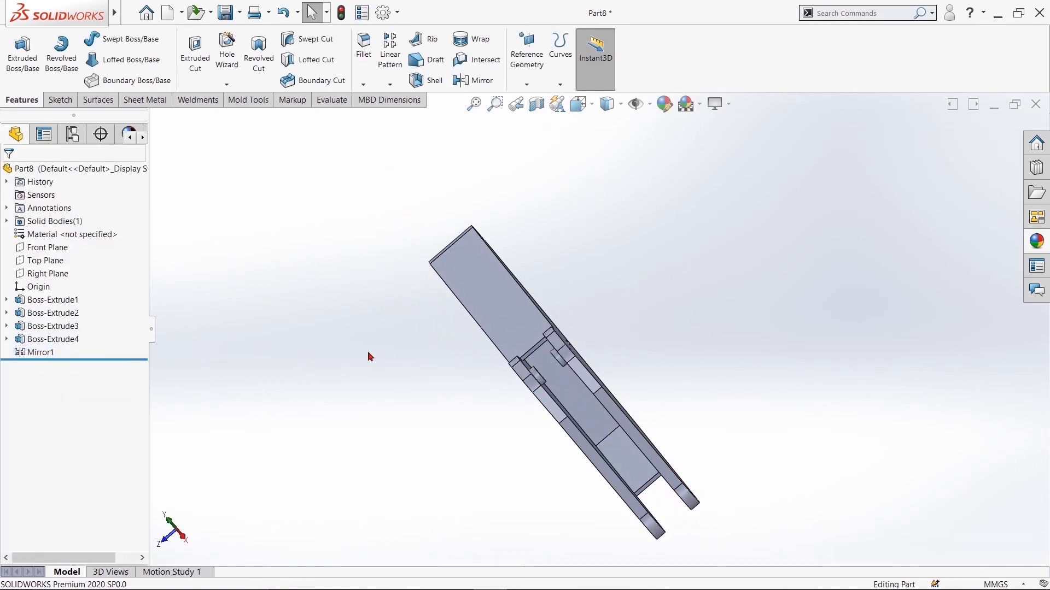
- Sketch a circle about 201 mm in diameter, centred on the middle hole, on the outer face of the near plate
middle_click_drag(368, 351, 405, 323)
left_click(526, 378)
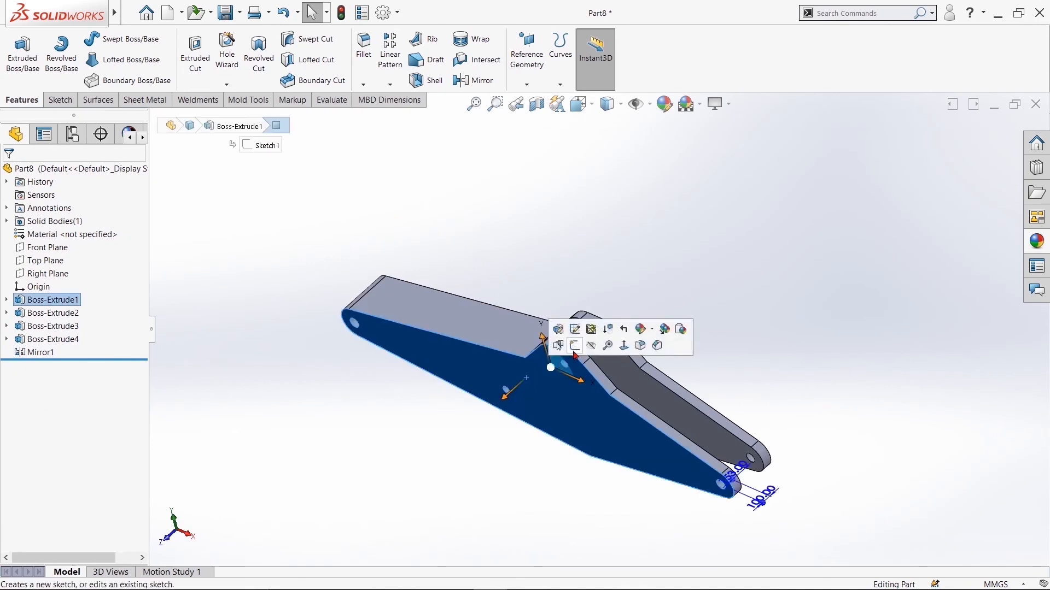
left_click(574, 349)
left_click(113, 39)
scroll(558, 361, "down", 3)
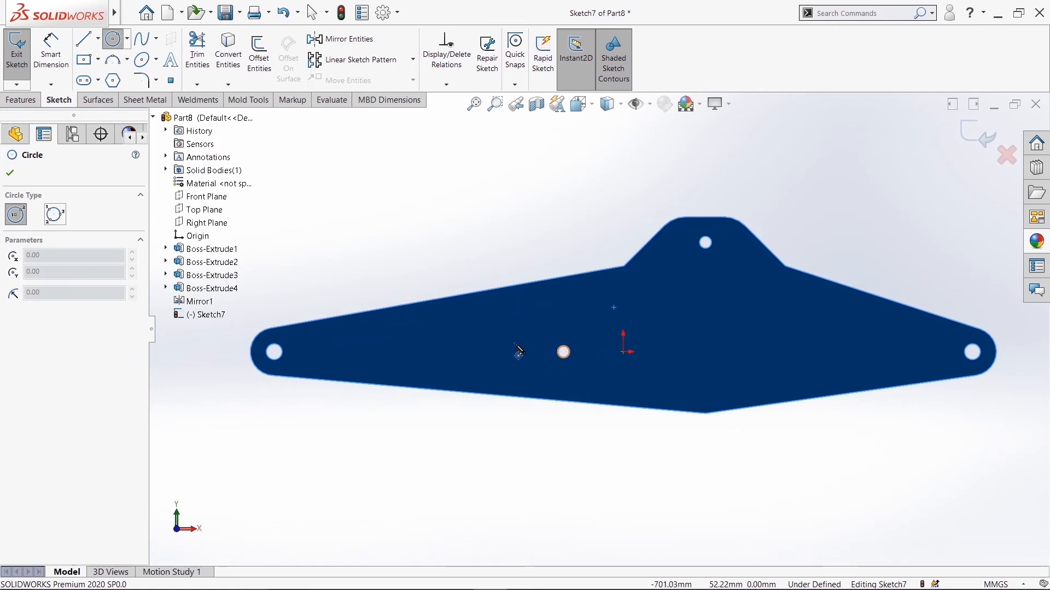
scroll(561, 359, "down", 4)
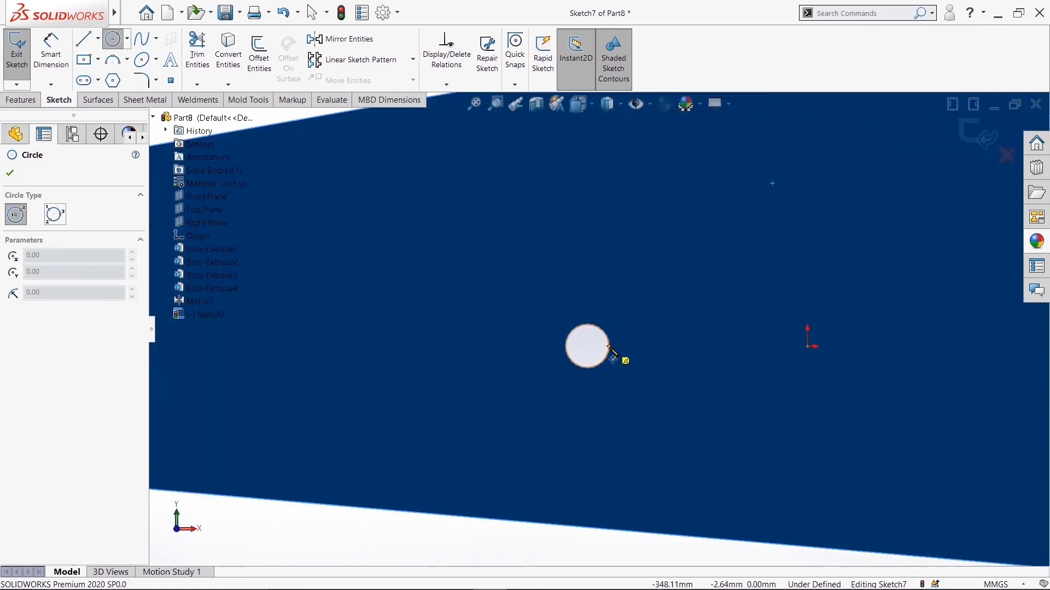
left_click(587, 347)
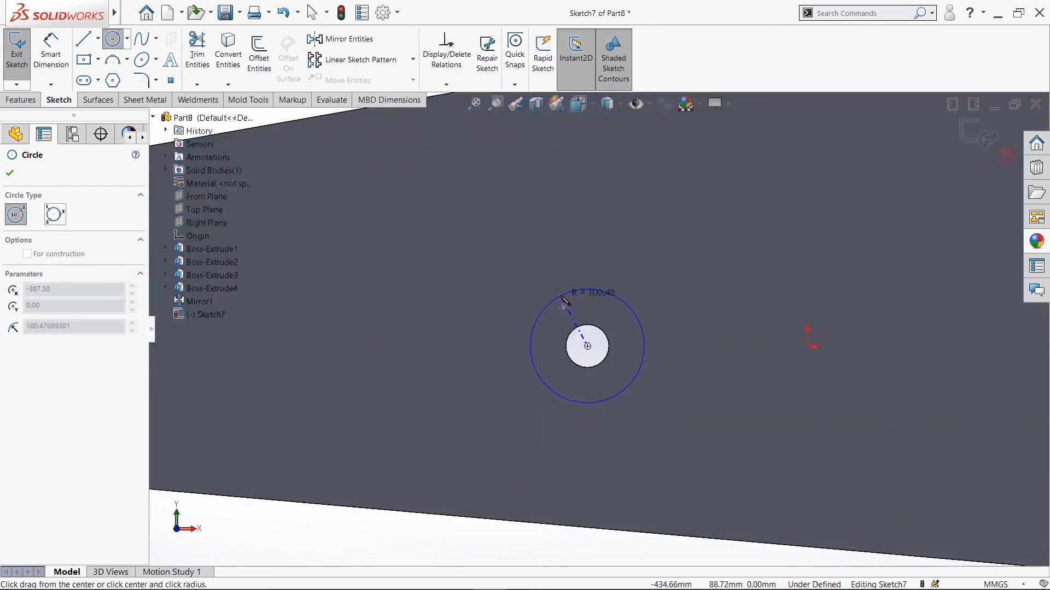
left_click(569, 294)
right_click(560, 255)
left_click(588, 302)
- Dimension the circle around the middle hole with a diameter of 180 mm
left_click(51, 58)
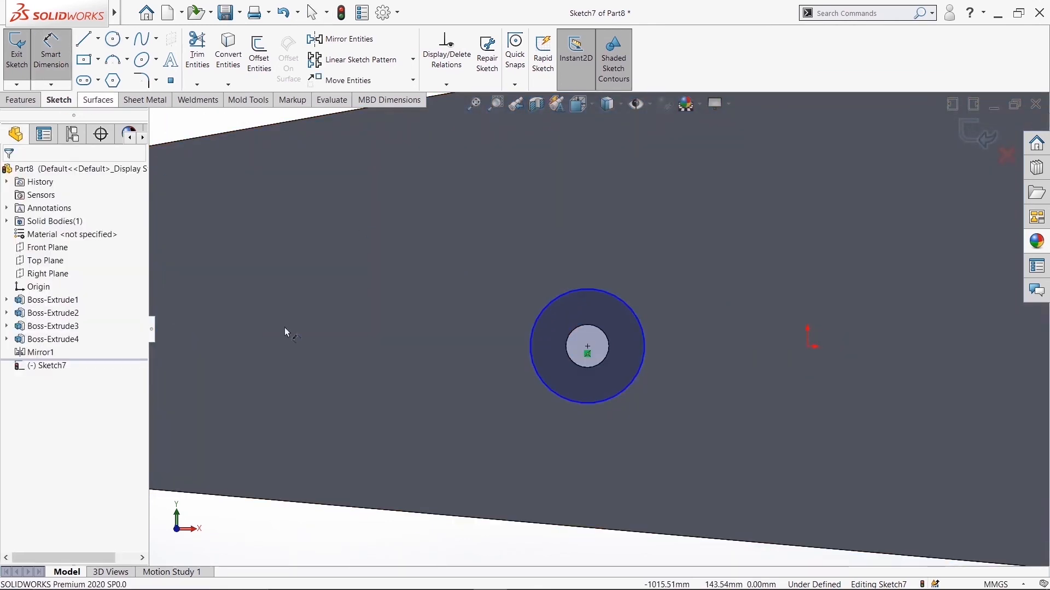
left_click(535, 374)
left_click(416, 280)
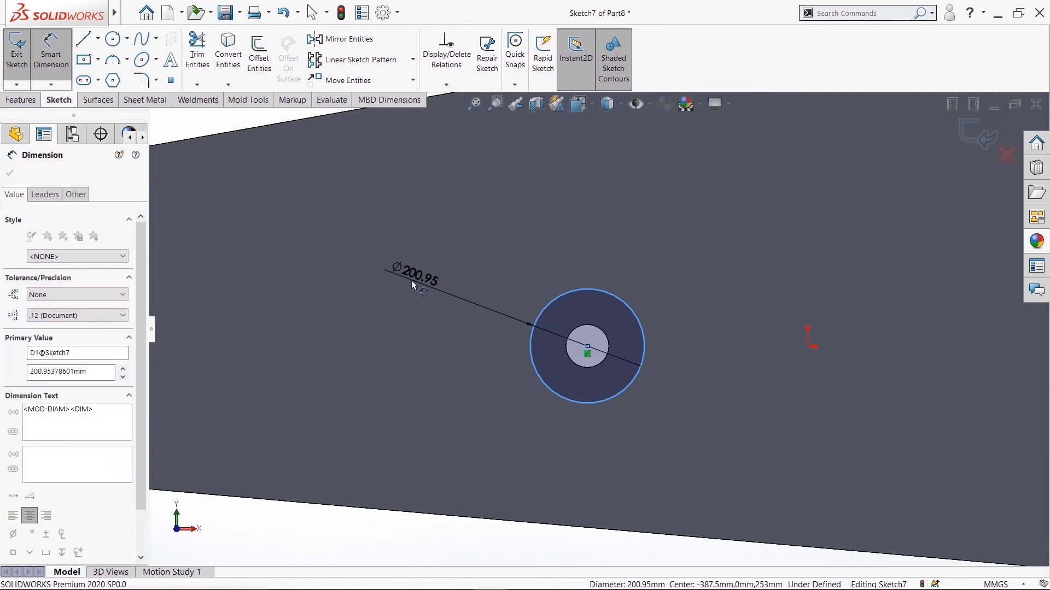
type("180")
key("Return")
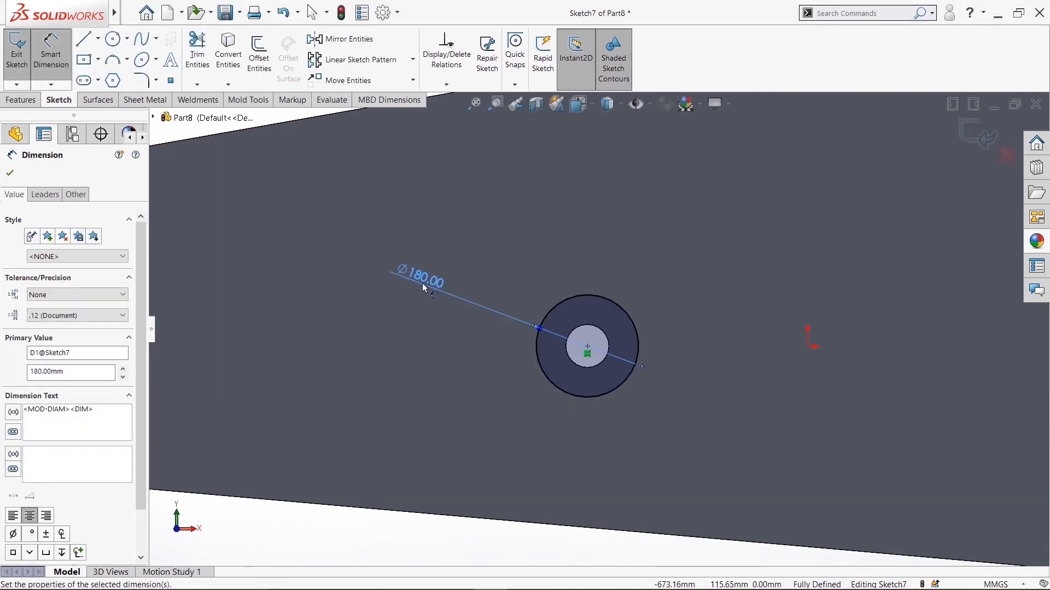
left_click(9, 172)
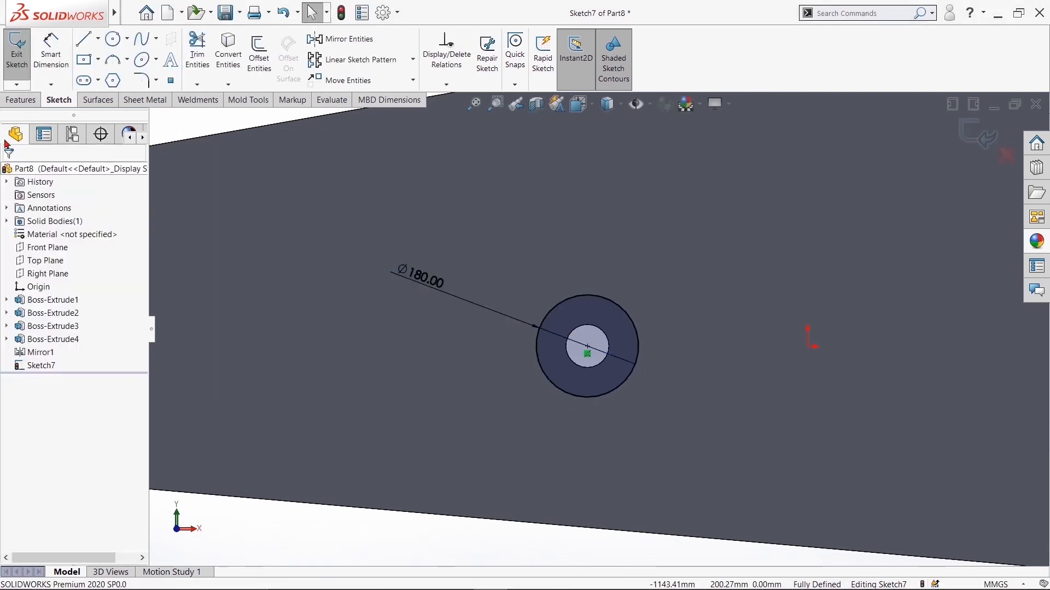
- Extrude the 180 mm circle 53 mm as a boss, starting from a 100 mm offset reversed toward the plate's inner side
left_click(16, 100)
left_click(16, 55)
left_click(90, 214)
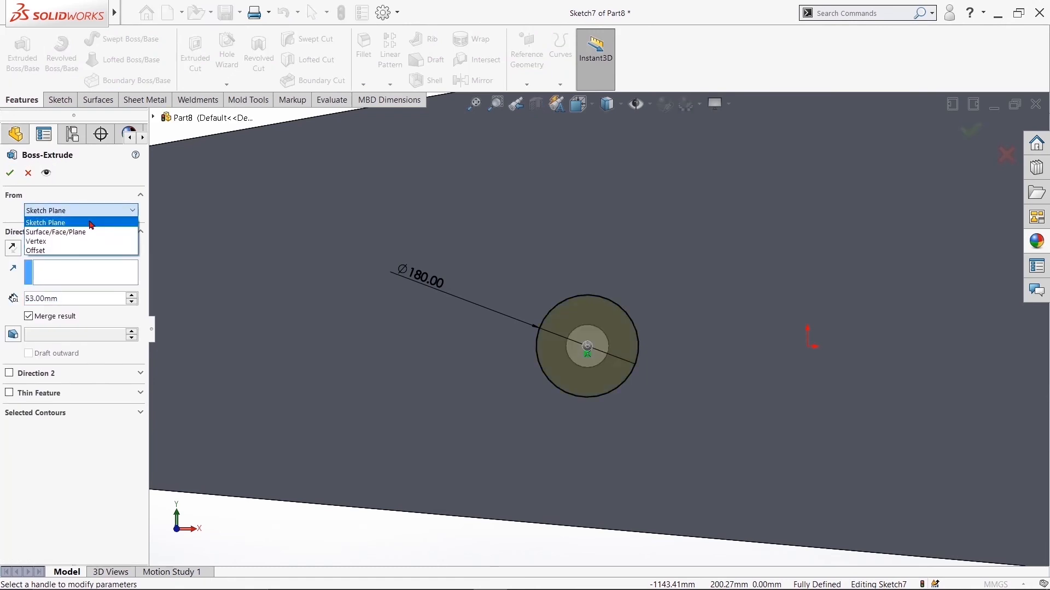
left_click(92, 250)
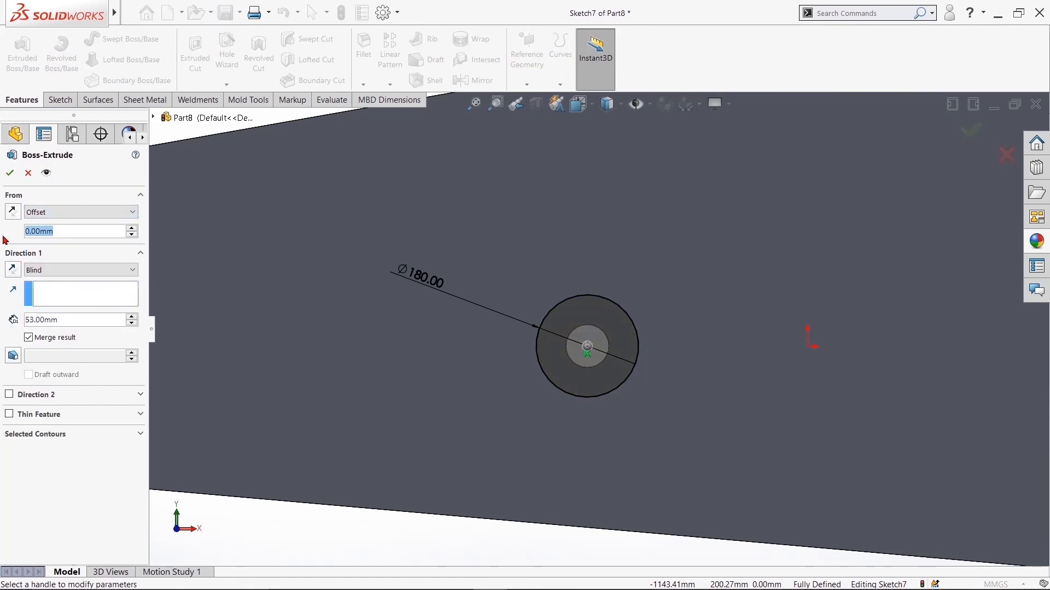
type("100")
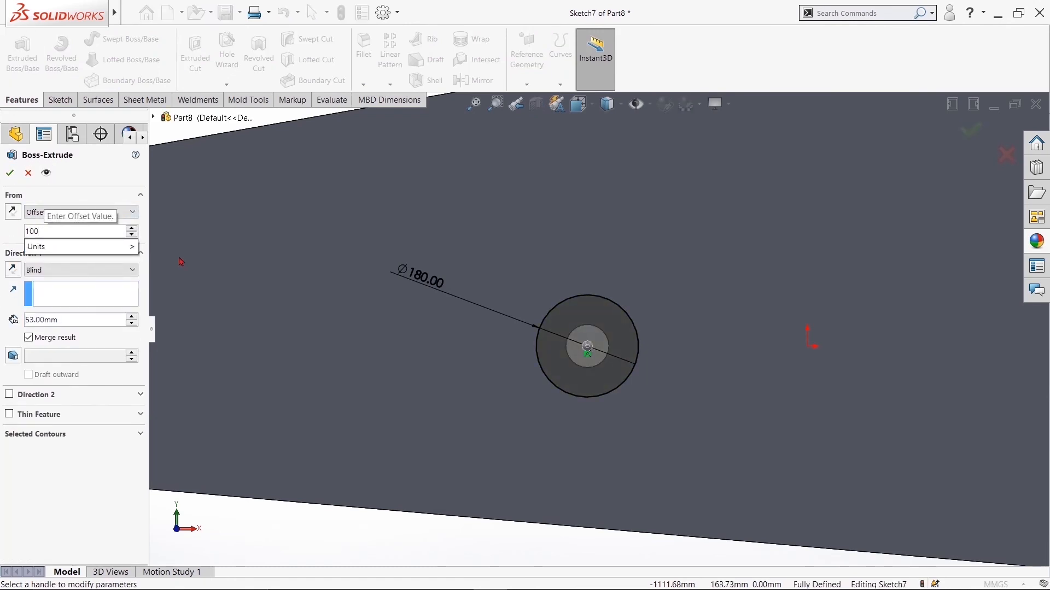
scroll(337, 321, "up", 7)
middle_click_drag(405, 308, 366, 351)
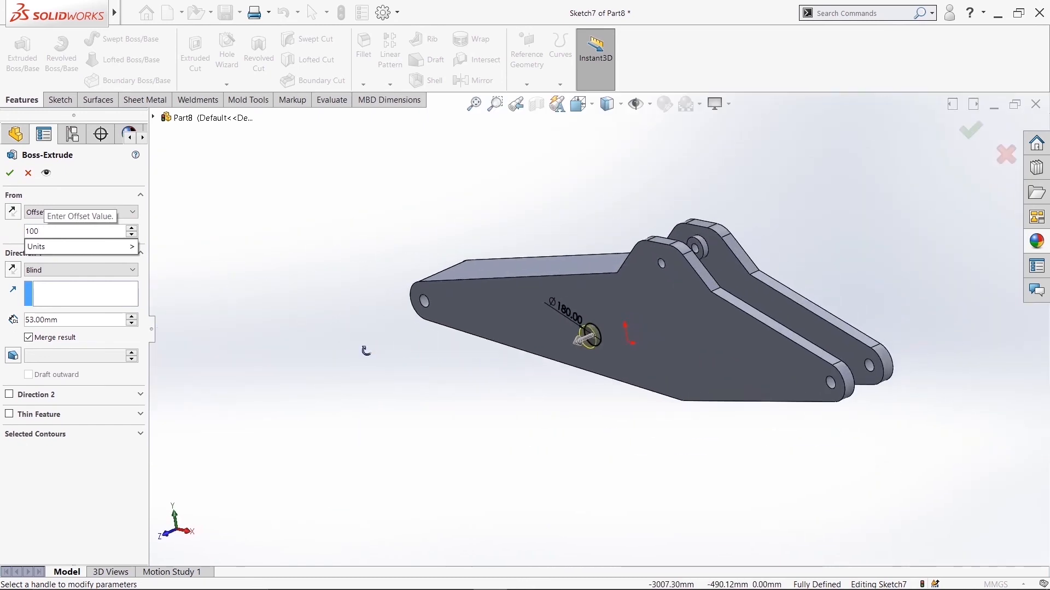
key("Return")
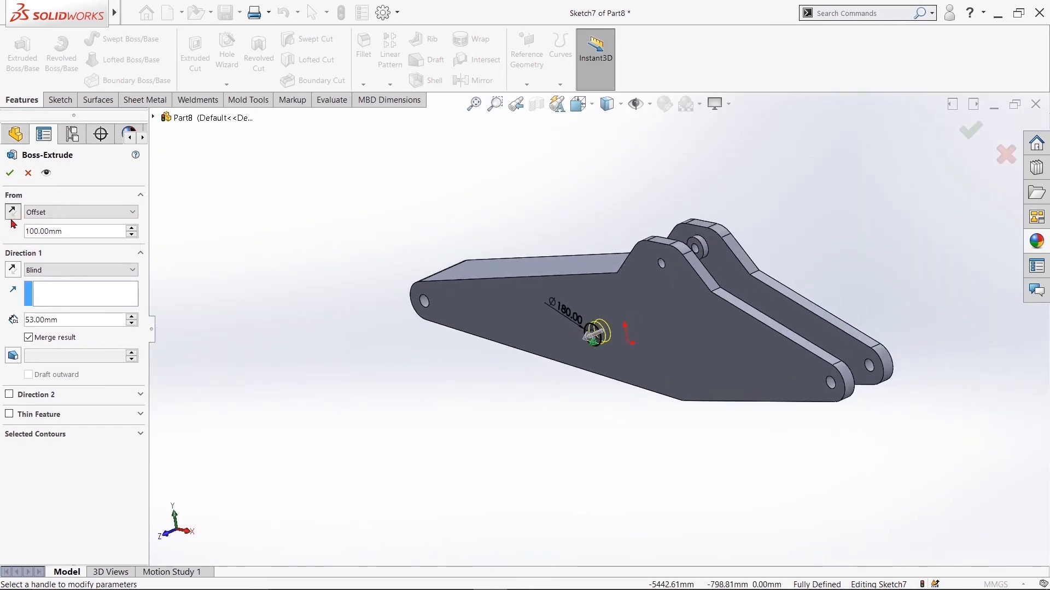
middle_click_drag(293, 340, 262, 365)
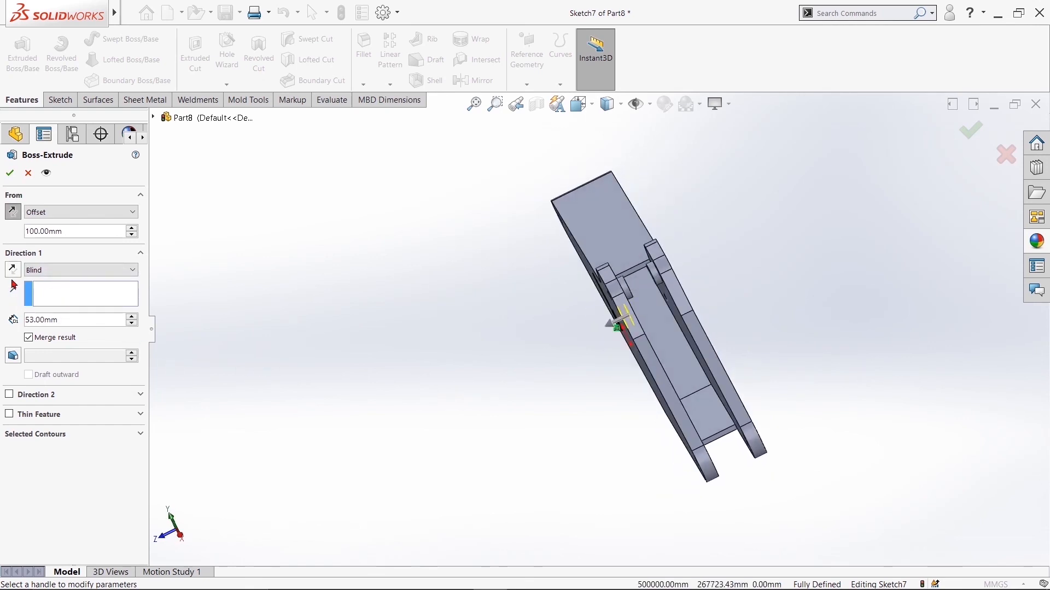
mouse_move(348, 310)
middle_mouse_down()
mouse_move(317, 313)
mouse_move(342, 312)
middle_mouse_up()
left_click(10, 174)
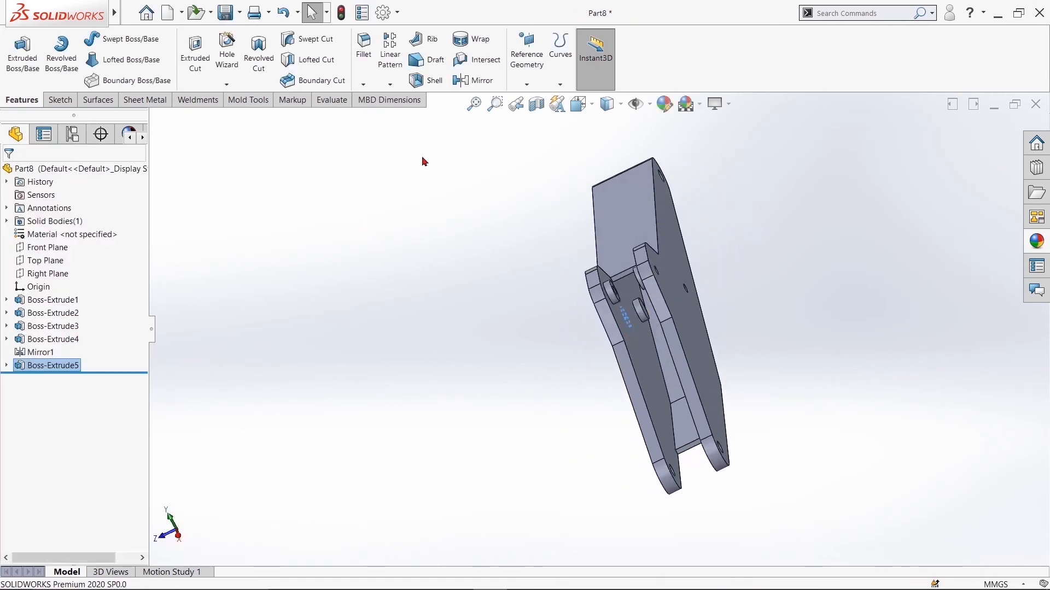
- Mirror the middle hole's boss about the Front Plane onto the opposite plate
left_click(474, 81)
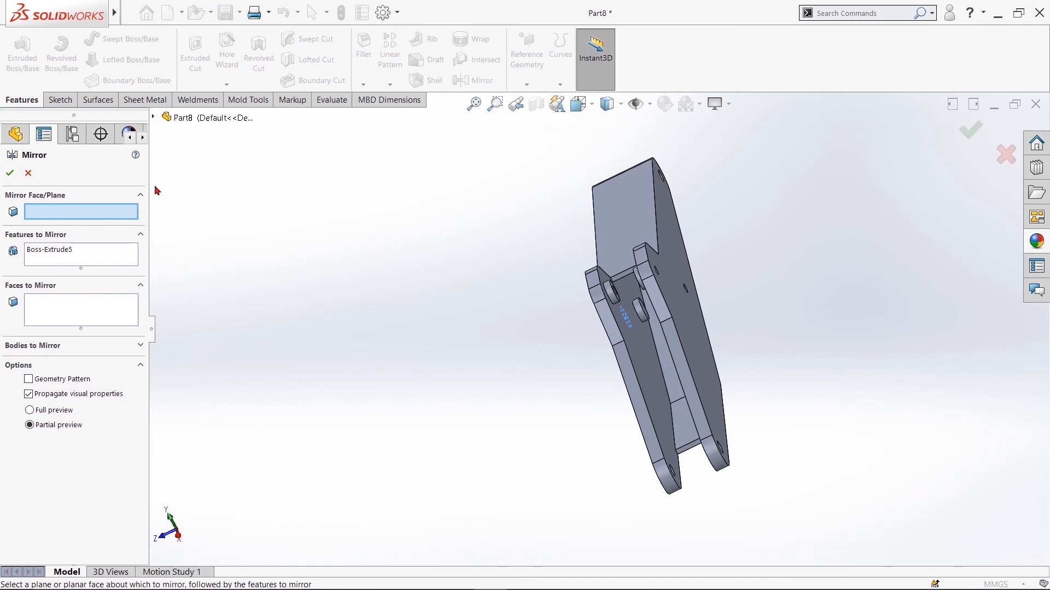
left_click(154, 117)
left_click(205, 197)
mouse_move(443, 268)
middle_mouse_down()
mouse_move(501, 268)
mouse_move(458, 272)
middle_mouse_up()
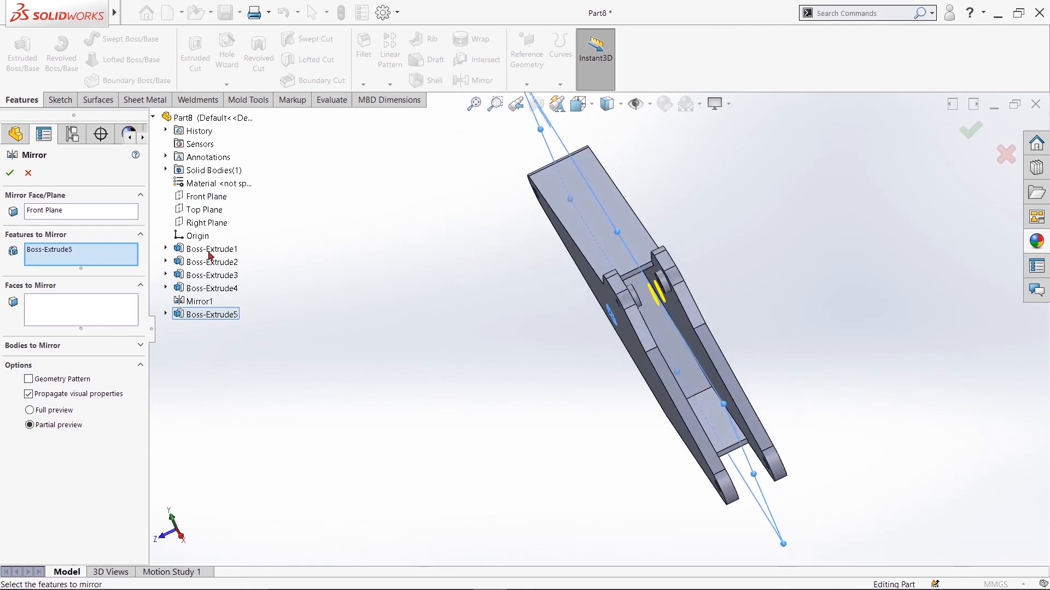
left_click(9, 174)
- Sketch a horizontal line on the outer face of the near plate, joining the two base corners of the raised lug
key("ctrl+7")
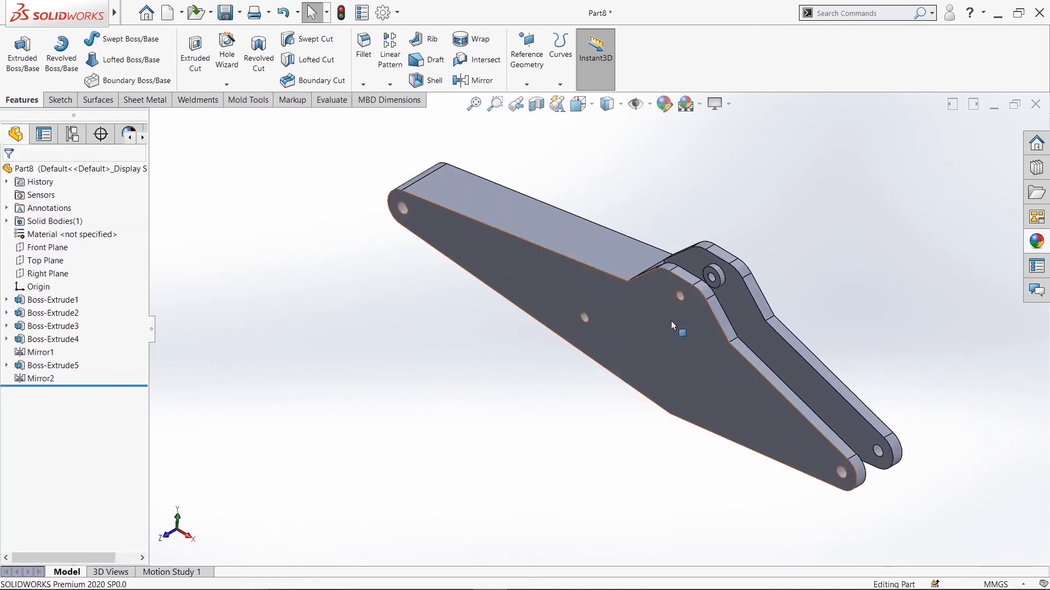
left_click(694, 303)
left_click(729, 271)
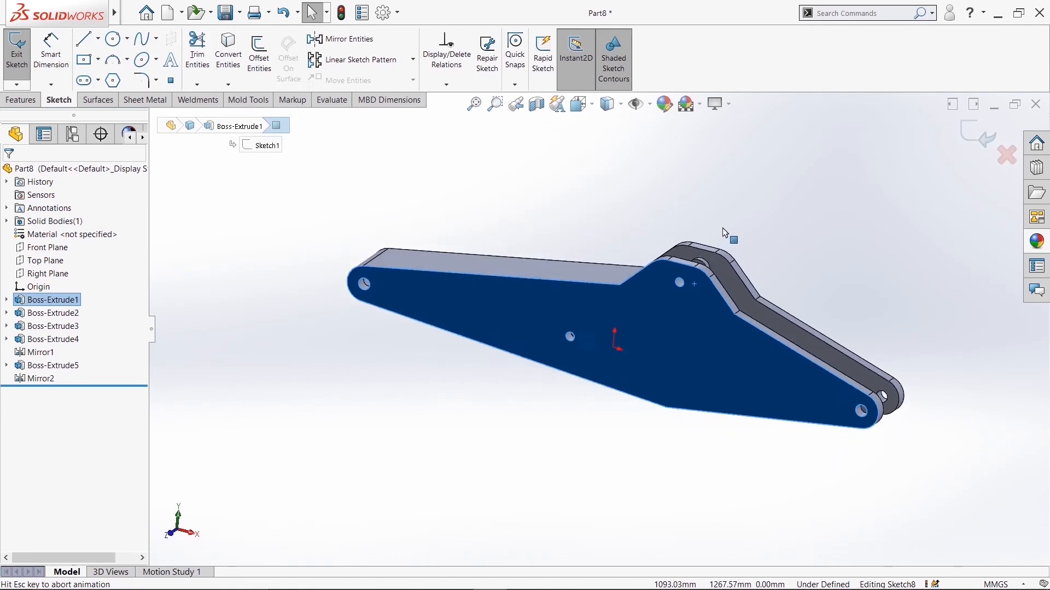
left_click(84, 38)
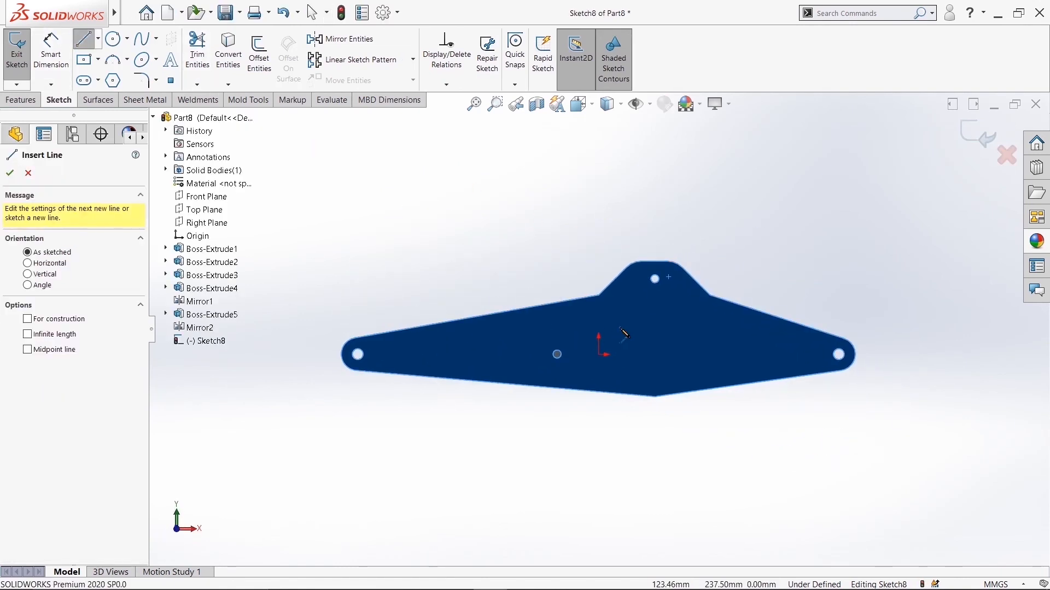
scroll(622, 332, "down", 5)
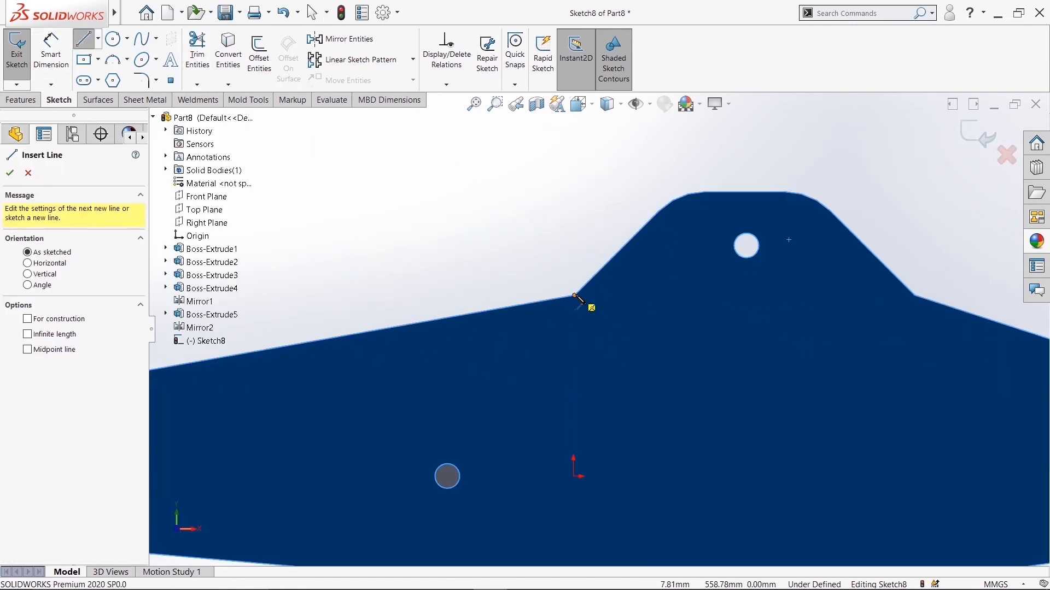
left_click(574, 295)
right_click(920, 301)
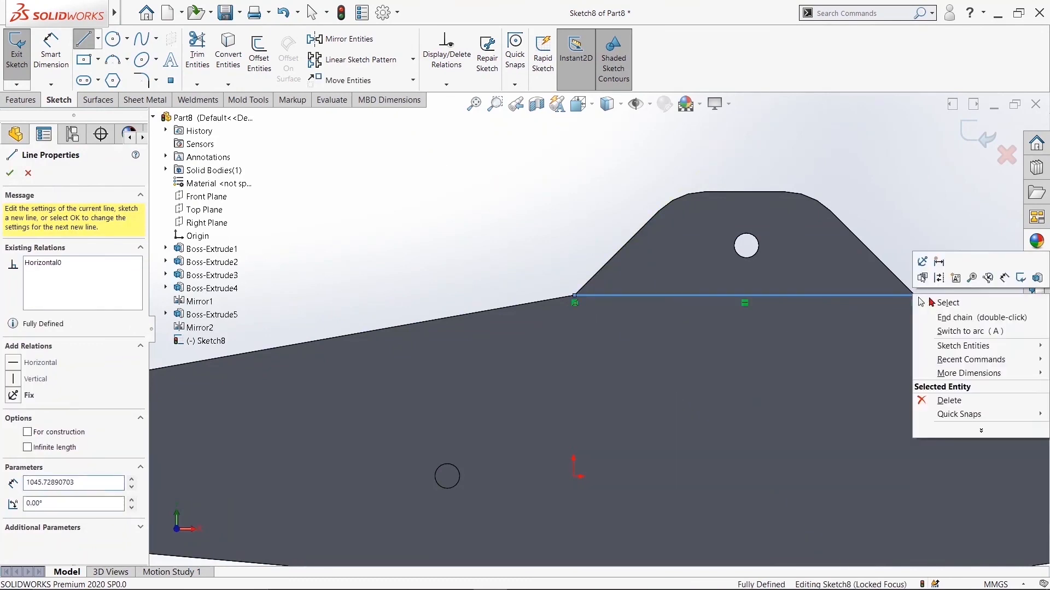
left_click(941, 303)
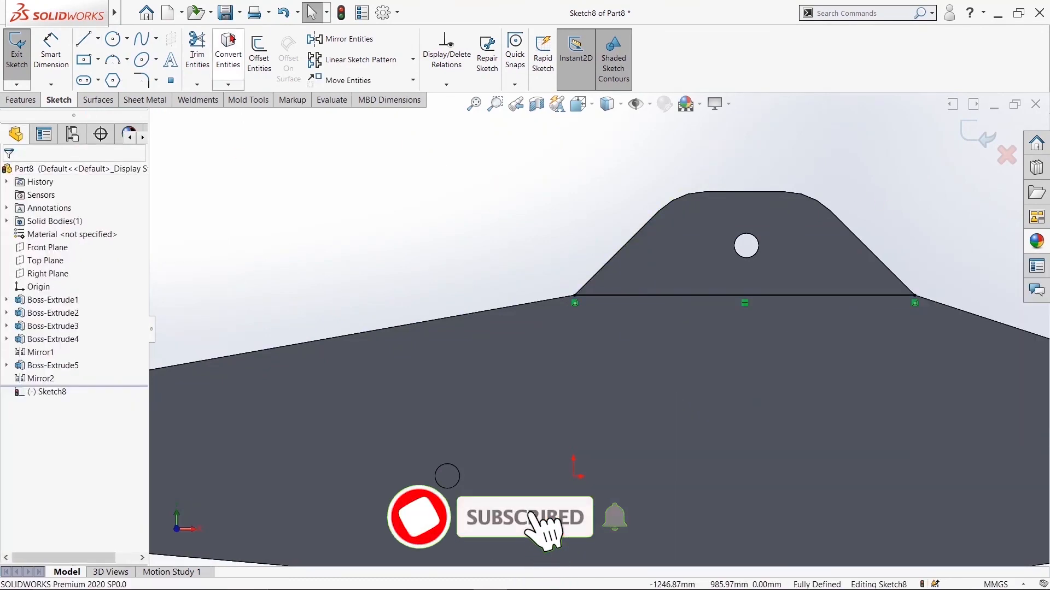
- Convert the lug's two sloped edges, two rounded corners and flat upper edge into the sketch to close the profile
left_click(228, 55)
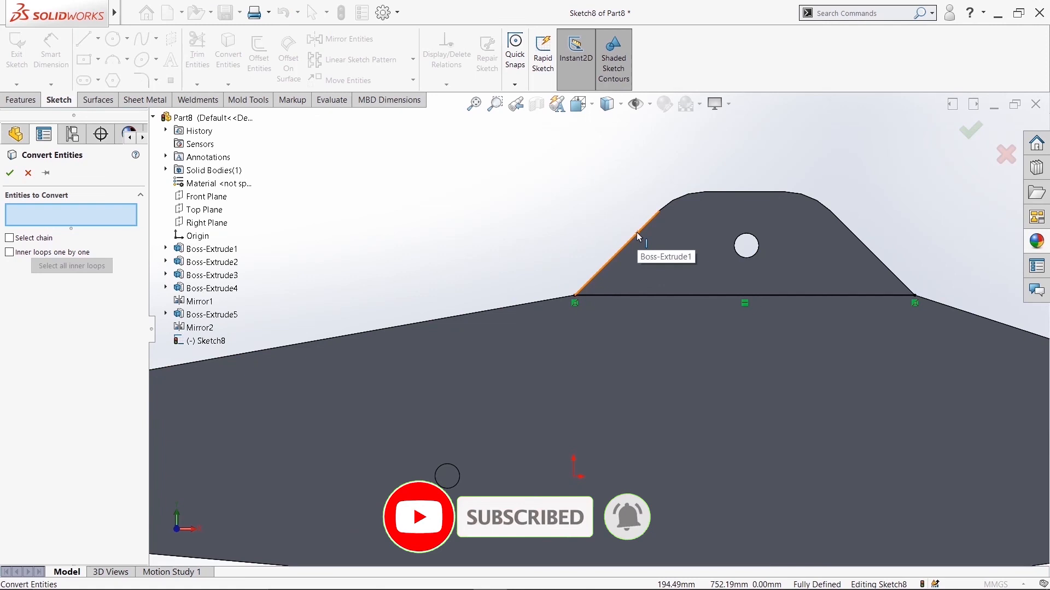
left_click(637, 231)
left_click(676, 199)
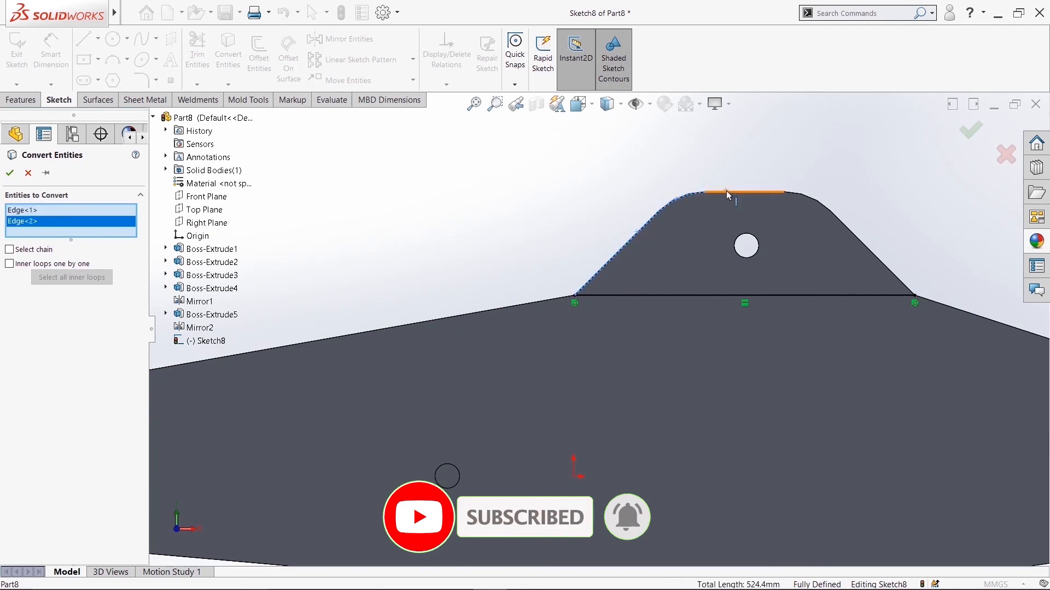
left_click(727, 191)
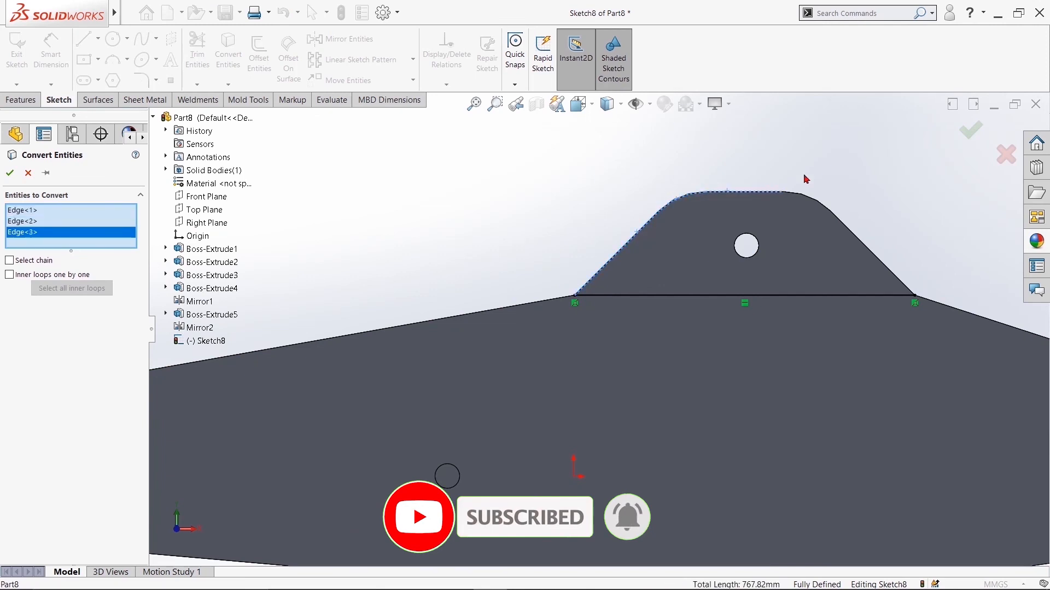
left_click(814, 202)
left_click(858, 238)
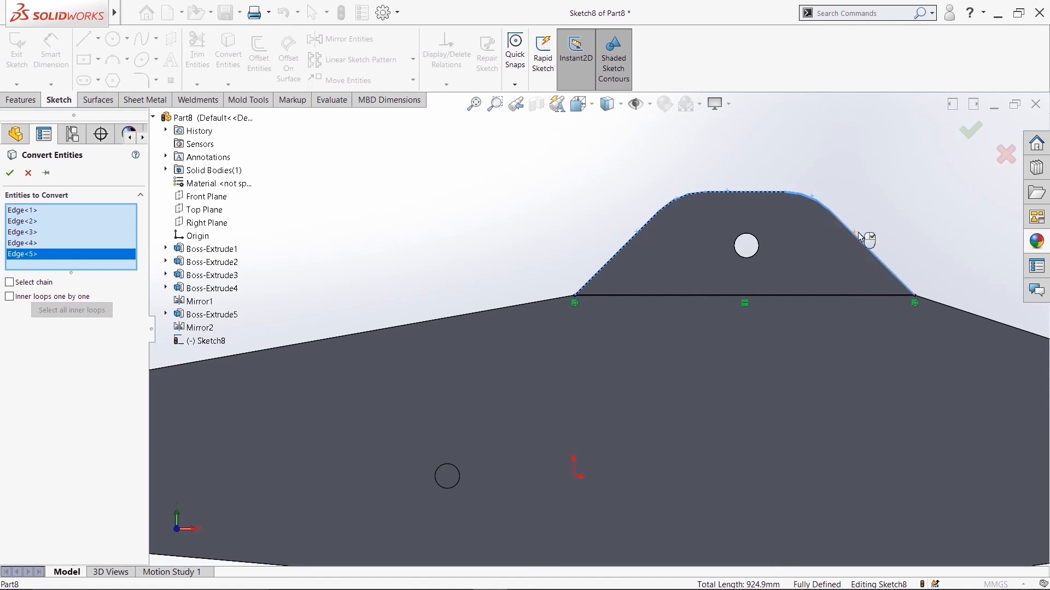
left_click(10, 176)
- Cut the lug profile 50 mm deep into the near plate with a blind Extruded Cut
left_click(20, 100)
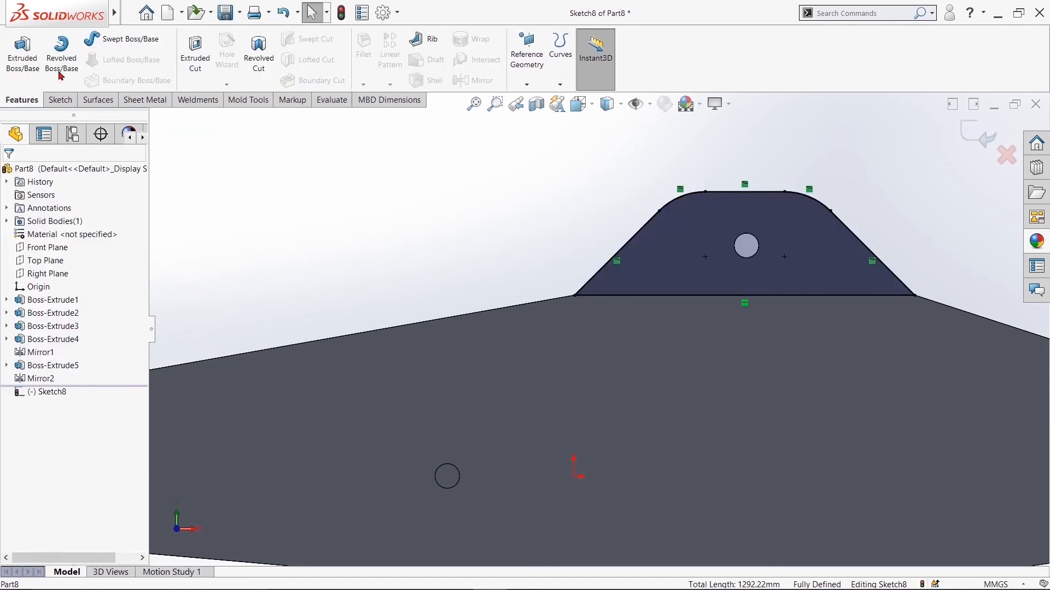
left_click(195, 52)
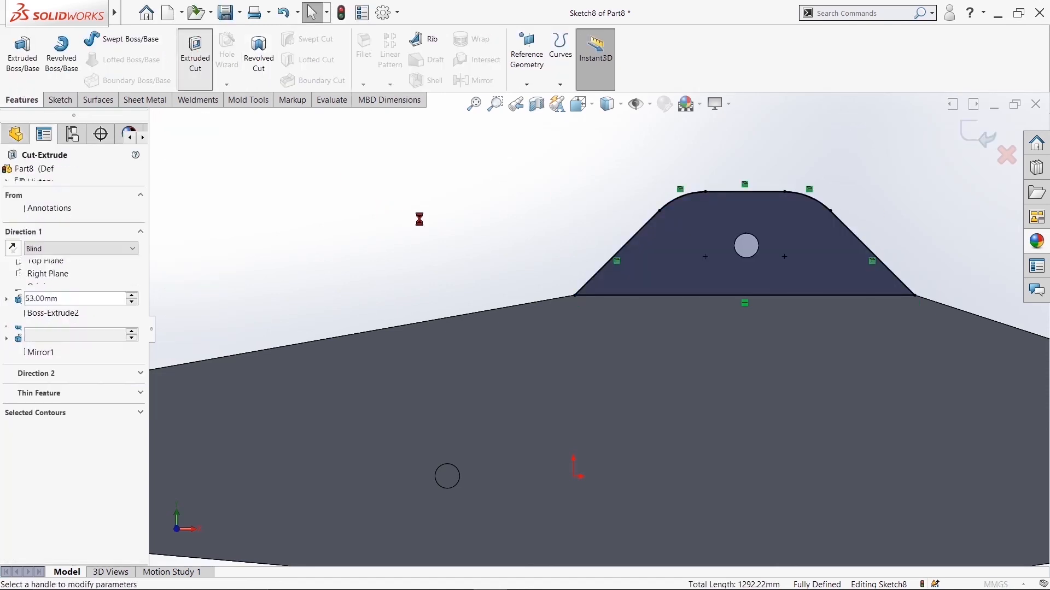
middle_click_drag(411, 243, 364, 286)
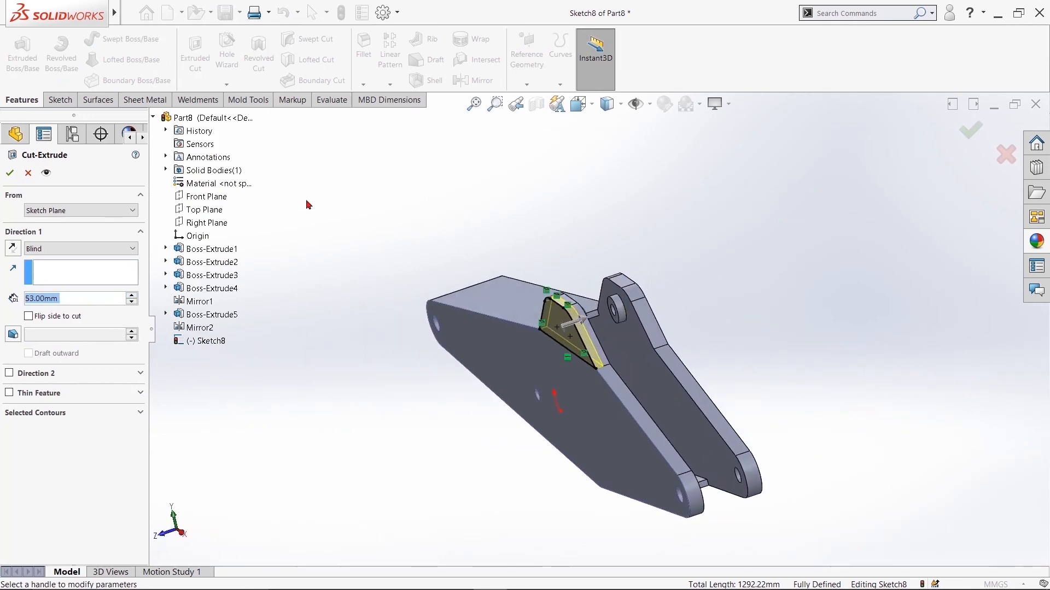
type("50")
key("Return")
left_click(10, 173)
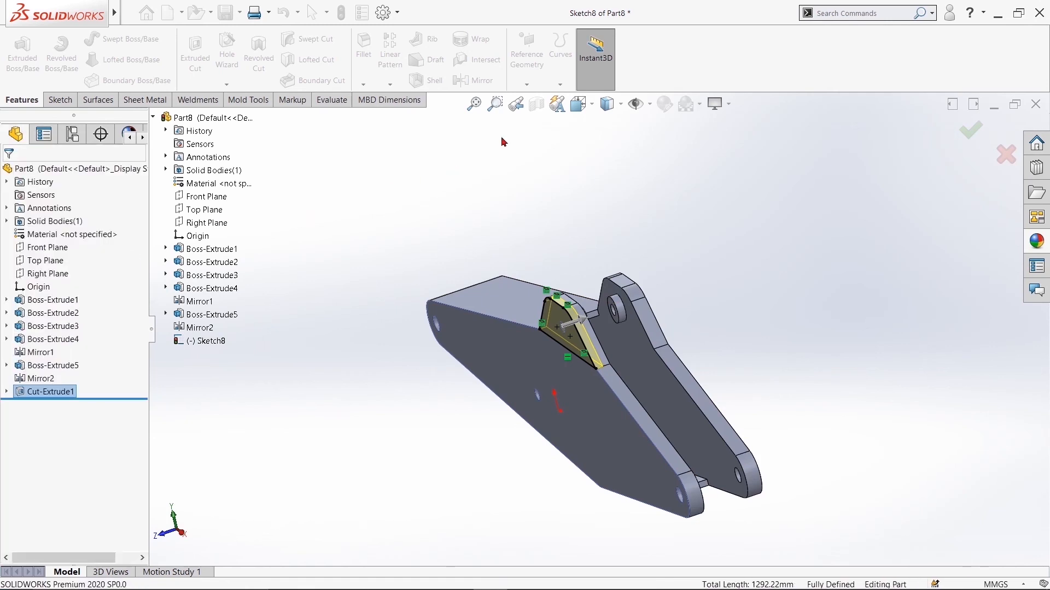
- Mirror the lug cut about the Front Plane onto the opposite plate
left_click(473, 81)
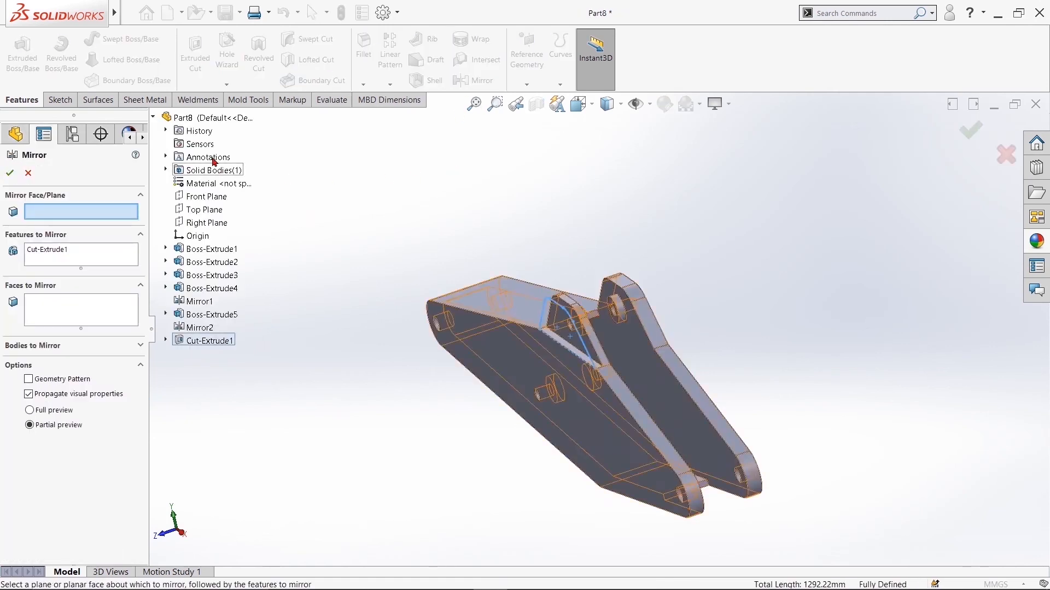
left_click(202, 197)
middle_click_drag(468, 164, 421, 184)
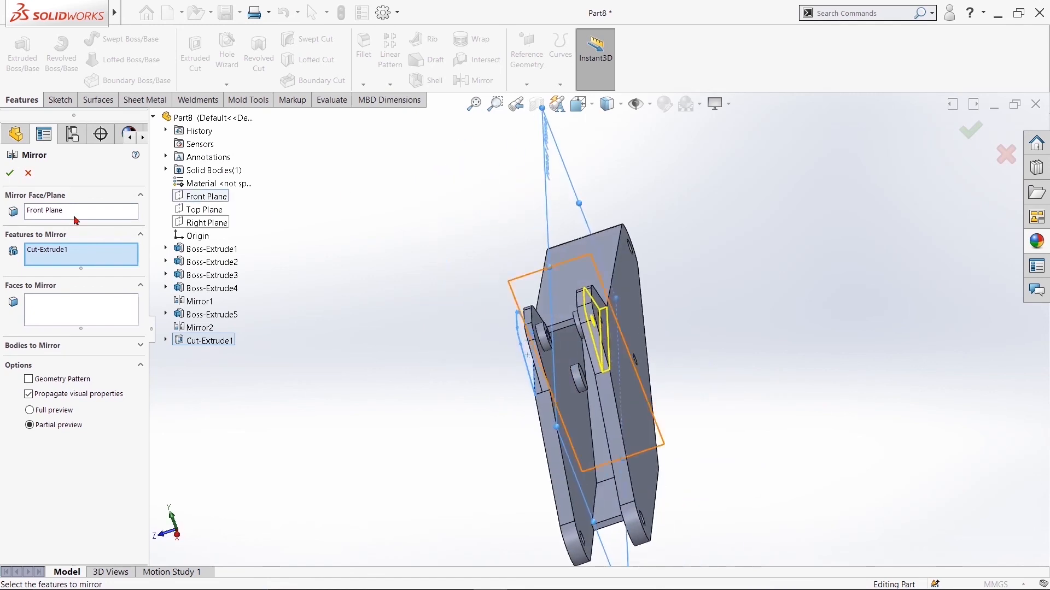
left_click(10, 174)
- Apply the solid Orange appearance to the whole part
middle_click_drag(346, 335, 718, 302)
scroll(448, 459, "up", 5)
middle_click_drag(744, 381, 817, 330)
left_click(1037, 241)
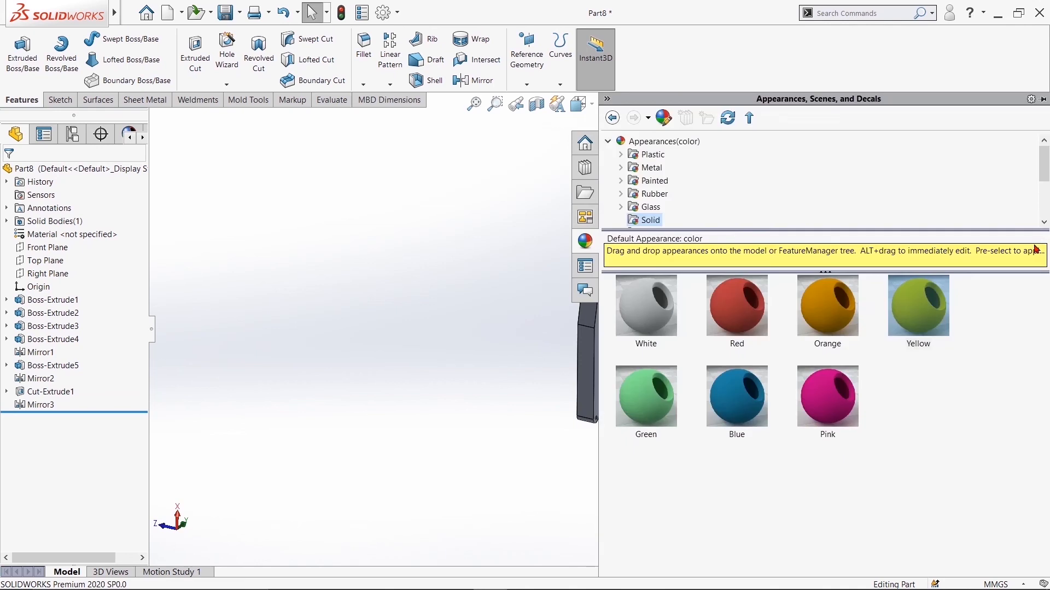
left_click(853, 322)
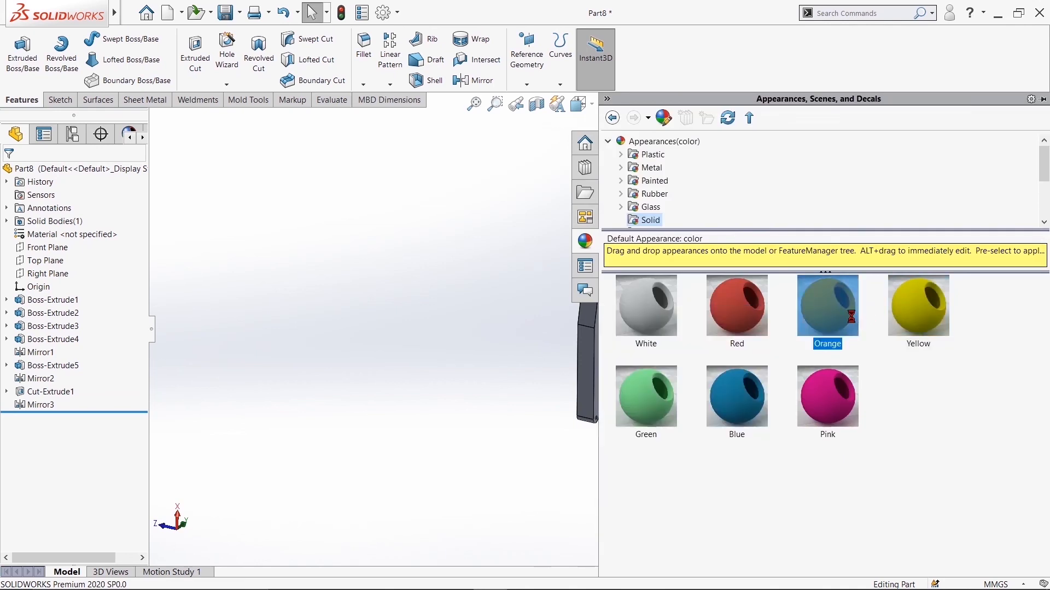
left_click_drag(854, 322, 586, 377)
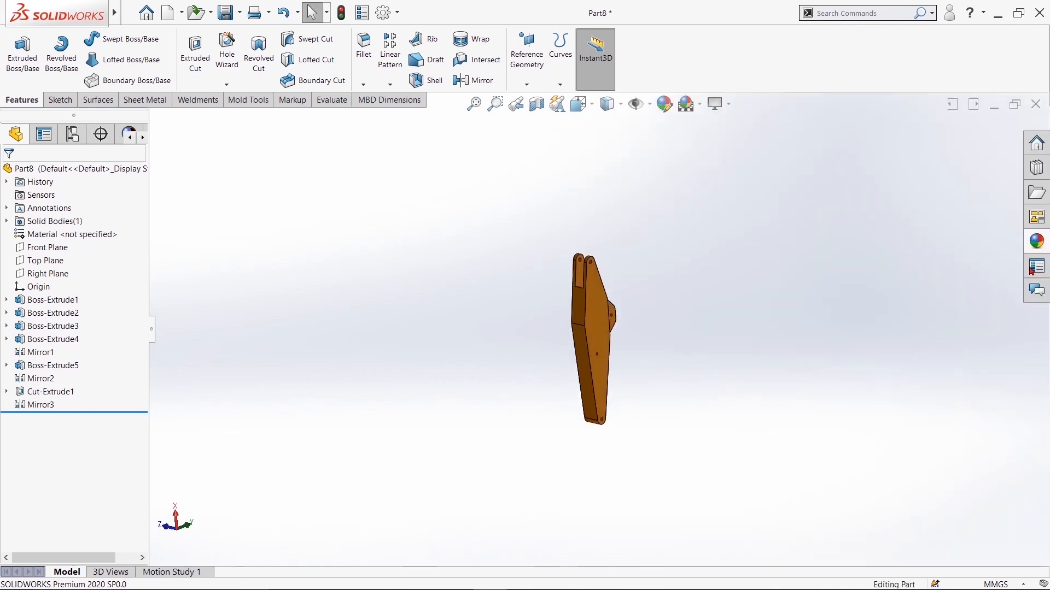
- Apply the solid Yellow appearance to the whole part
left_click(1037, 241)
double_click(916, 320)
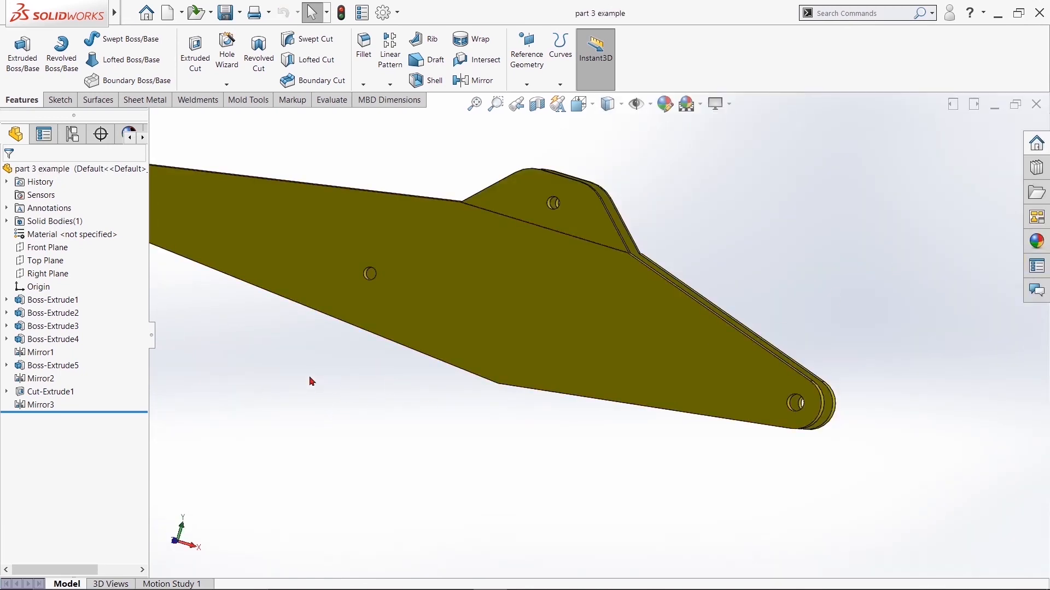
- Start a sketch on the boss face seen inside the middle hole and convert the hole's circular edge into it
scroll(372, 271, "down", 5)
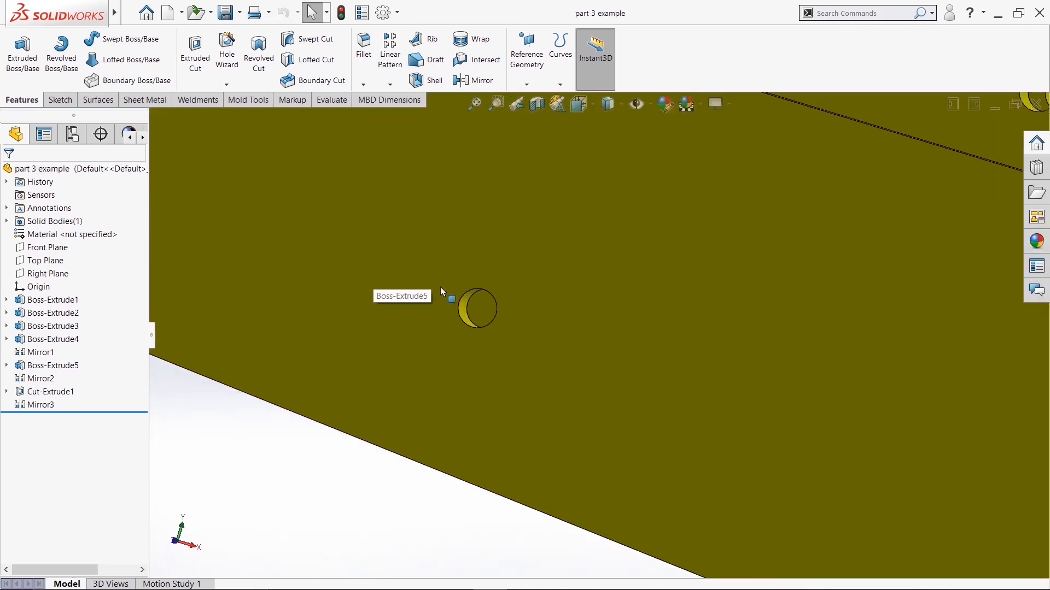
left_click(479, 304)
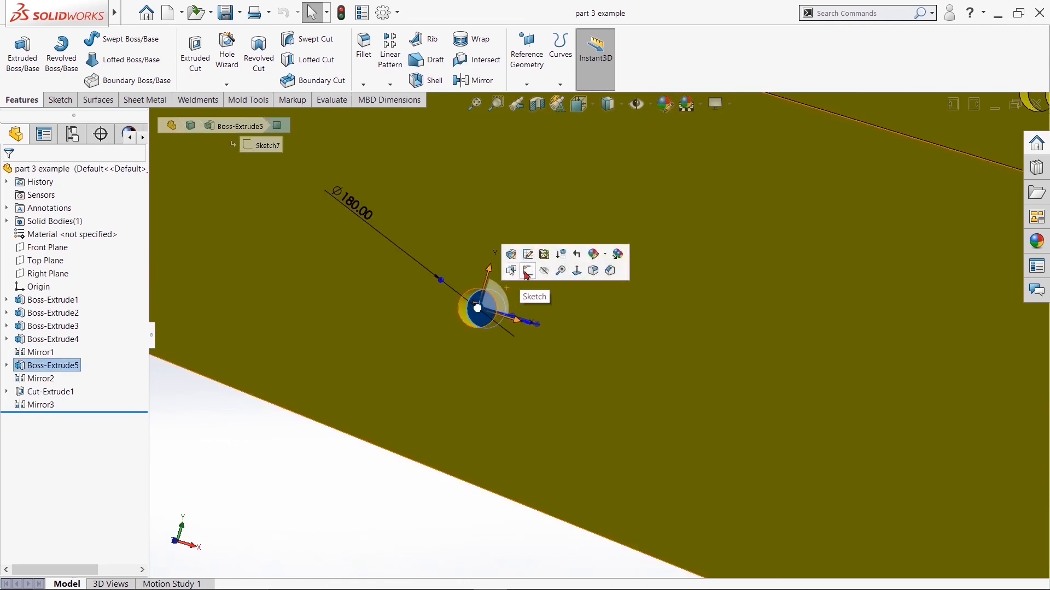
left_click(526, 272)
scroll(555, 350, "down", 5)
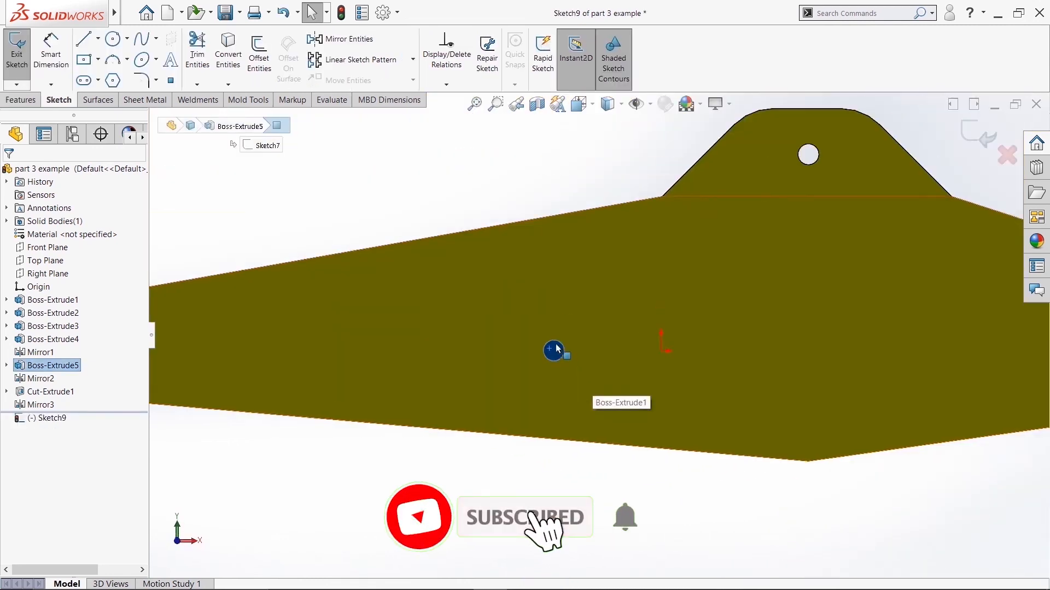
scroll(544, 347, "down", 1)
left_click(295, 164)
left_click(237, 59)
scroll(555, 340, "down", 5)
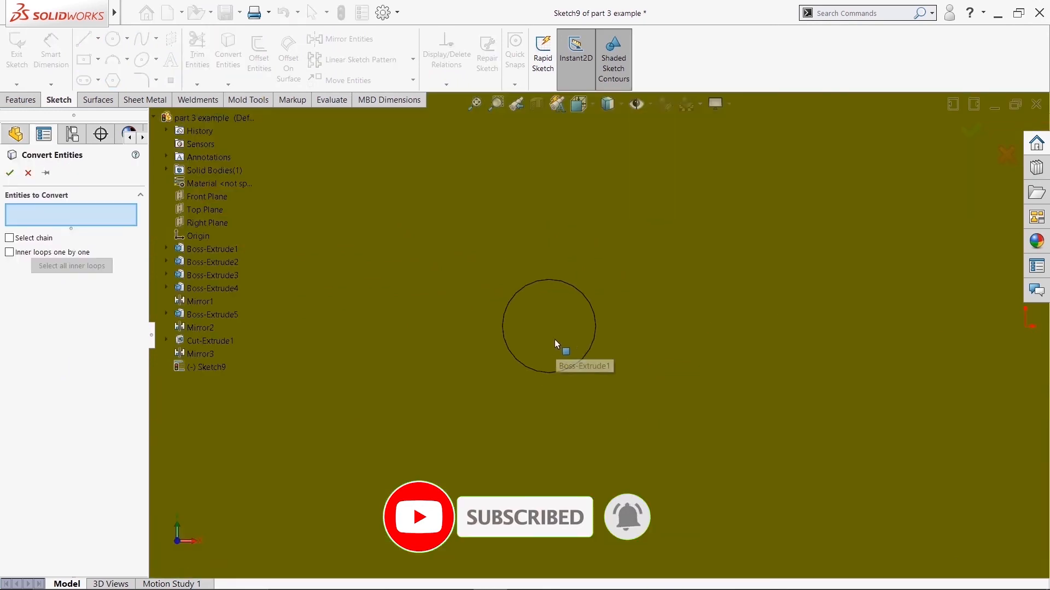
left_click(543, 281)
scroll(550, 326, "up", 6)
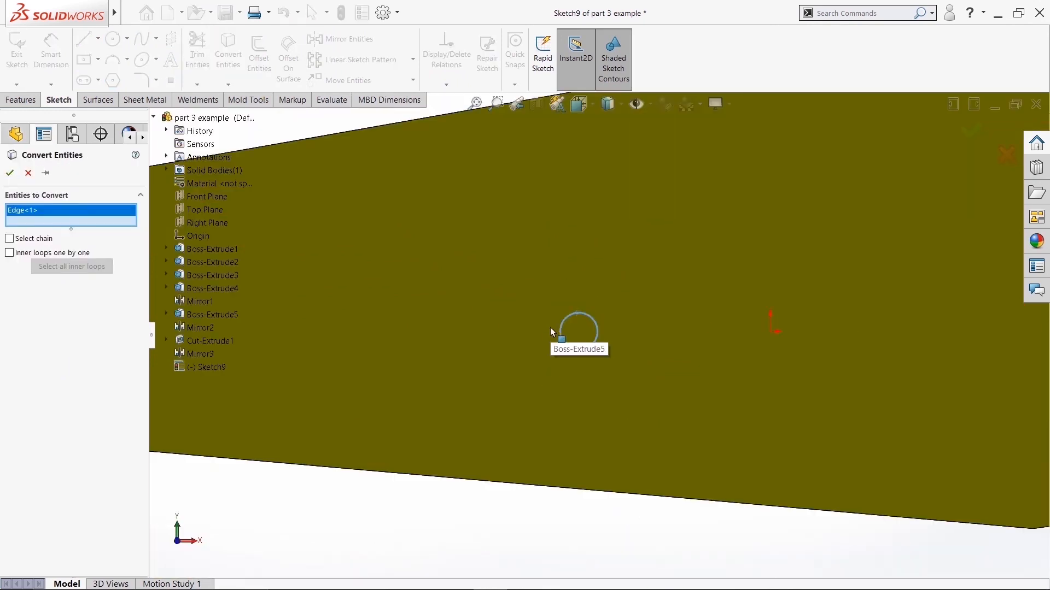
scroll(550, 327, "up", 3)
left_click(10, 174)
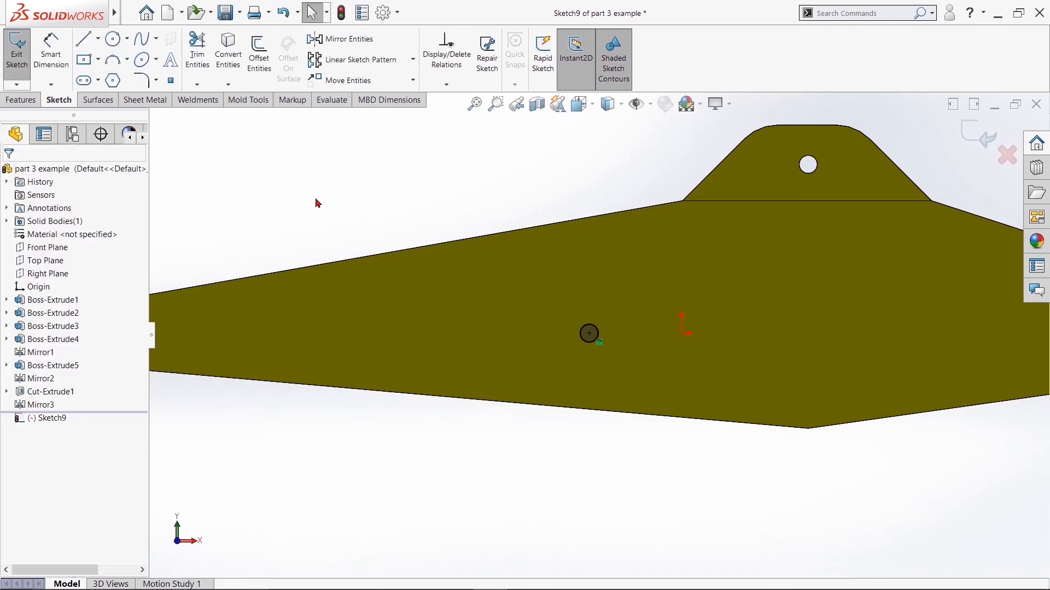
- Cut the converted circle to a blind depth of 2397 mm through the middle bosses and the opposite plate
middle_click_drag(366, 182, 295, 223)
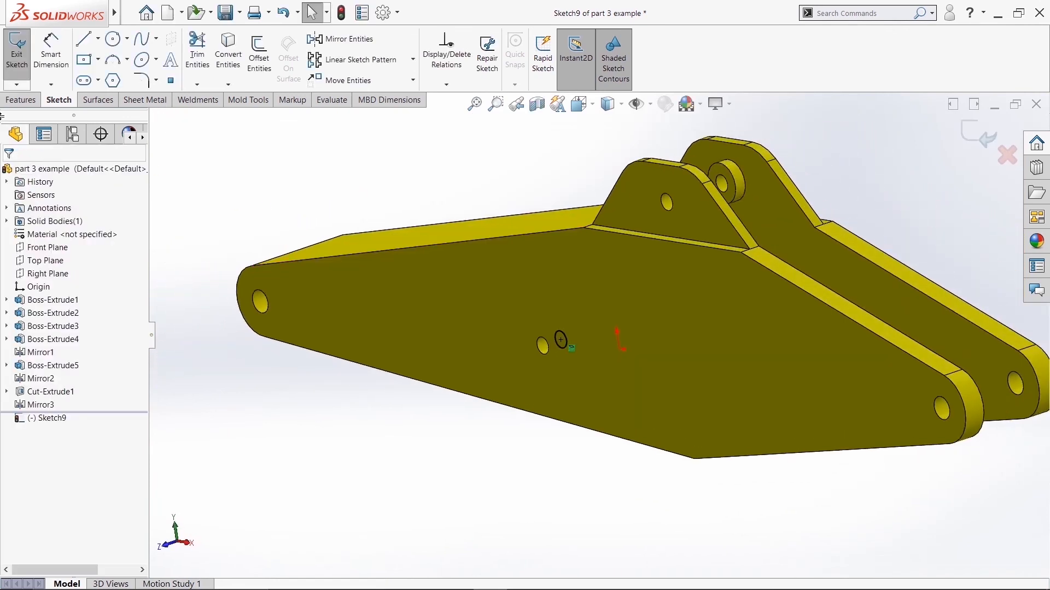
left_click(9, 102)
left_click(195, 55)
middle_click_drag(481, 218, 437, 298)
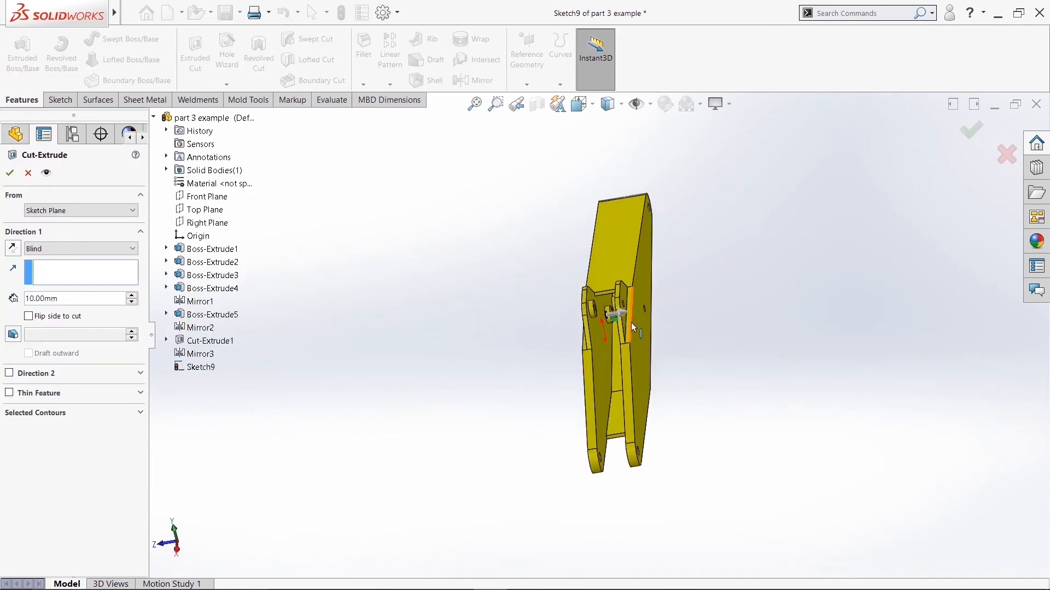
left_click_drag(628, 323, 848, 276)
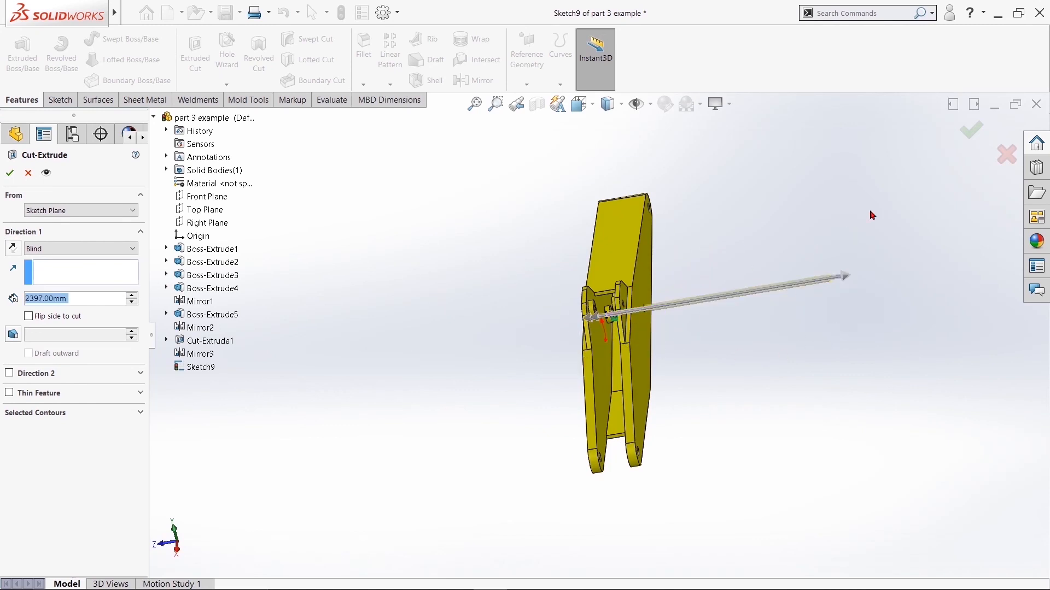
left_click(970, 130)
middle_click_drag(760, 373, 869, 307)
scroll(589, 355, "down", 2)
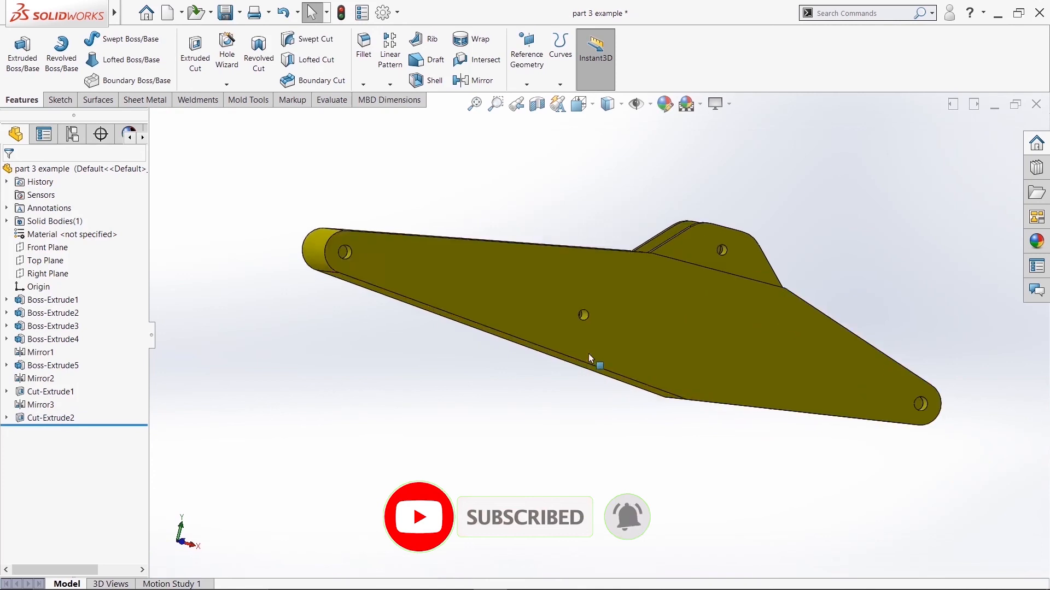
scroll(589, 355, "down", 3)
middle_click_drag(632, 322, 604, 315)
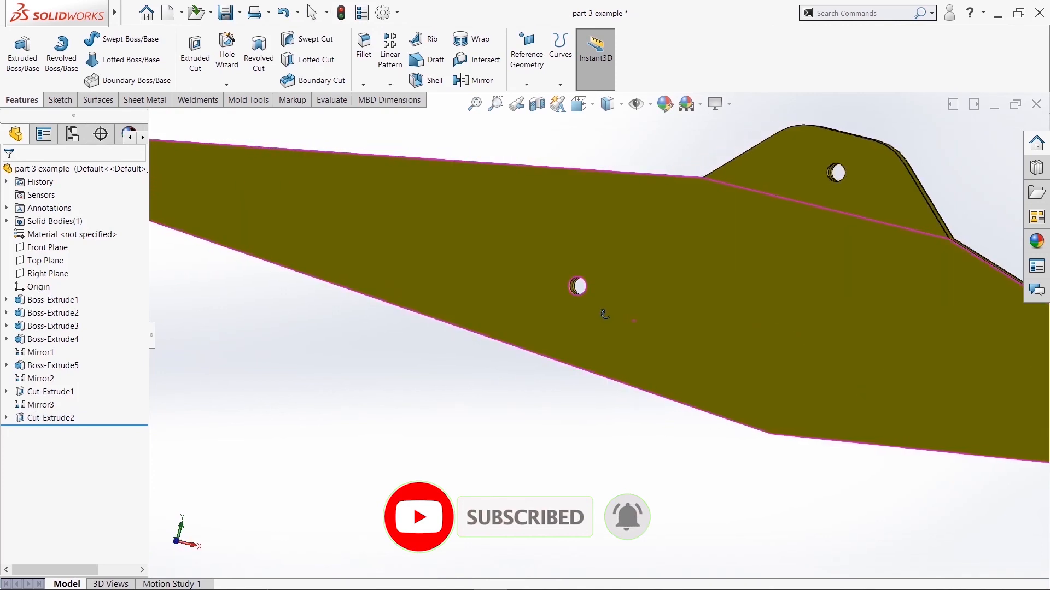